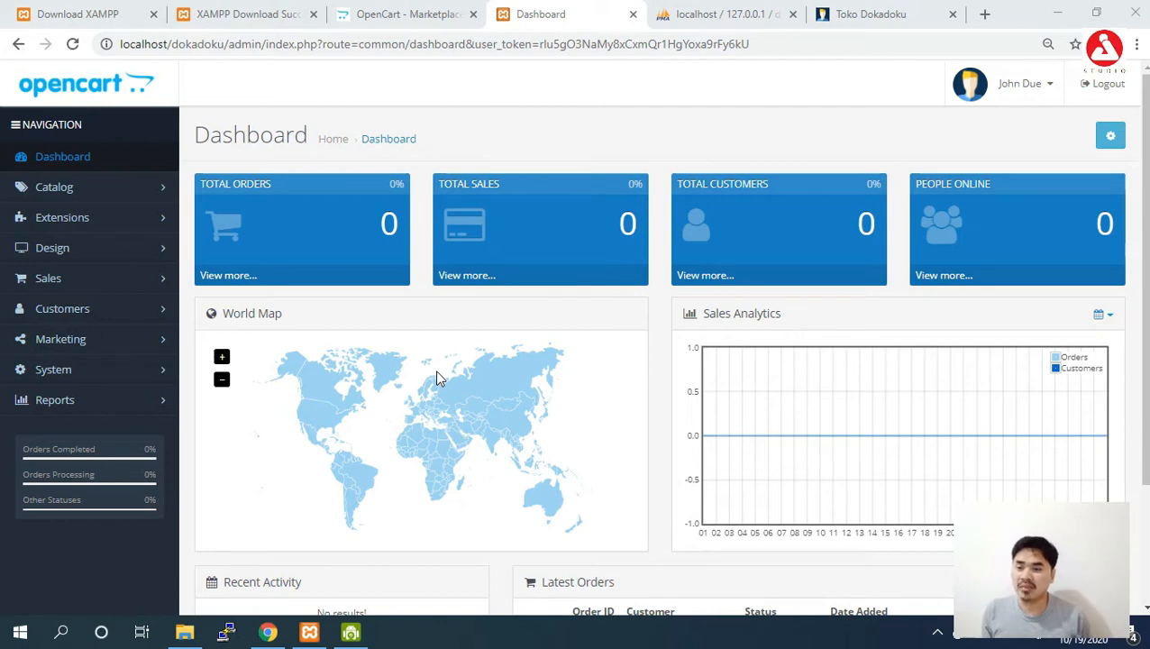
# View the store's front page, then return to the admin dashboard.
pyautogui.click(849, 13)
pyautogui.moveTo(1146, 333); pyautogui.dragTo(1145, 160)
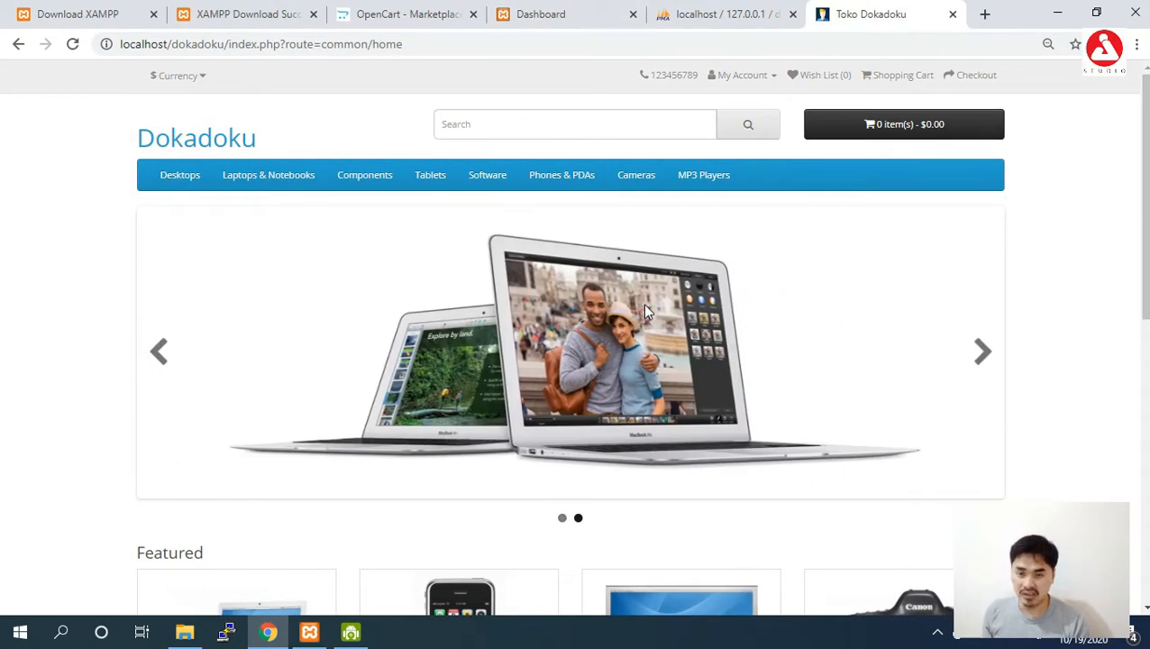
pyautogui.click(565, 13)
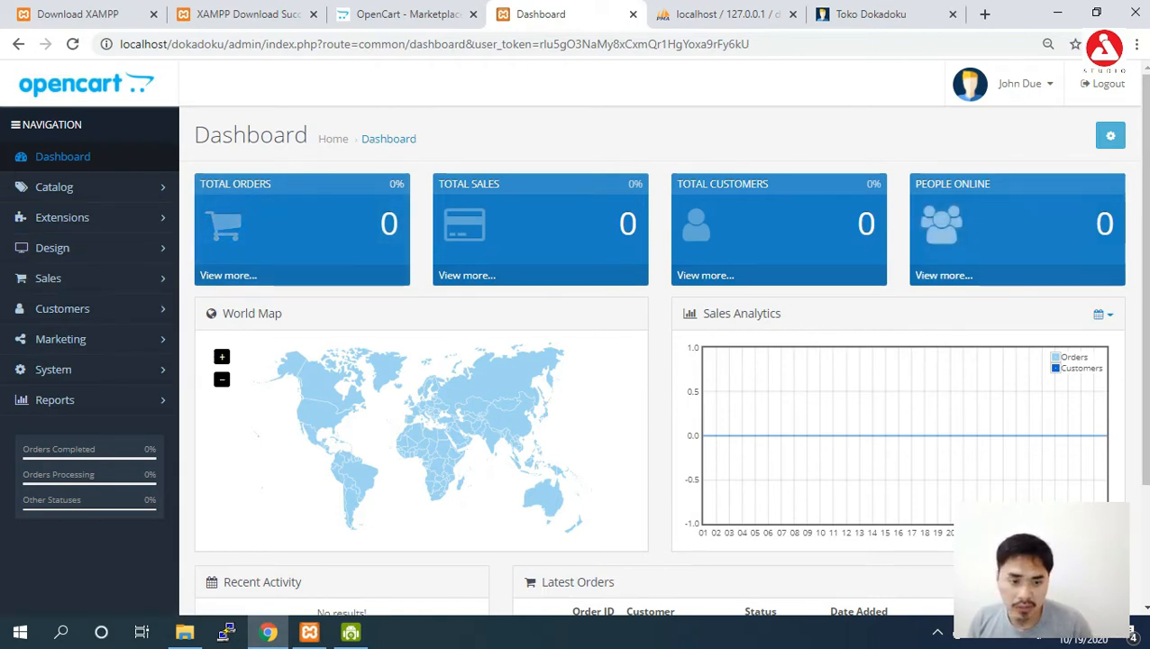
# Visit System > Settings, open the Users list and start a new user.
pyautogui.scroll(-1, 638, 338)
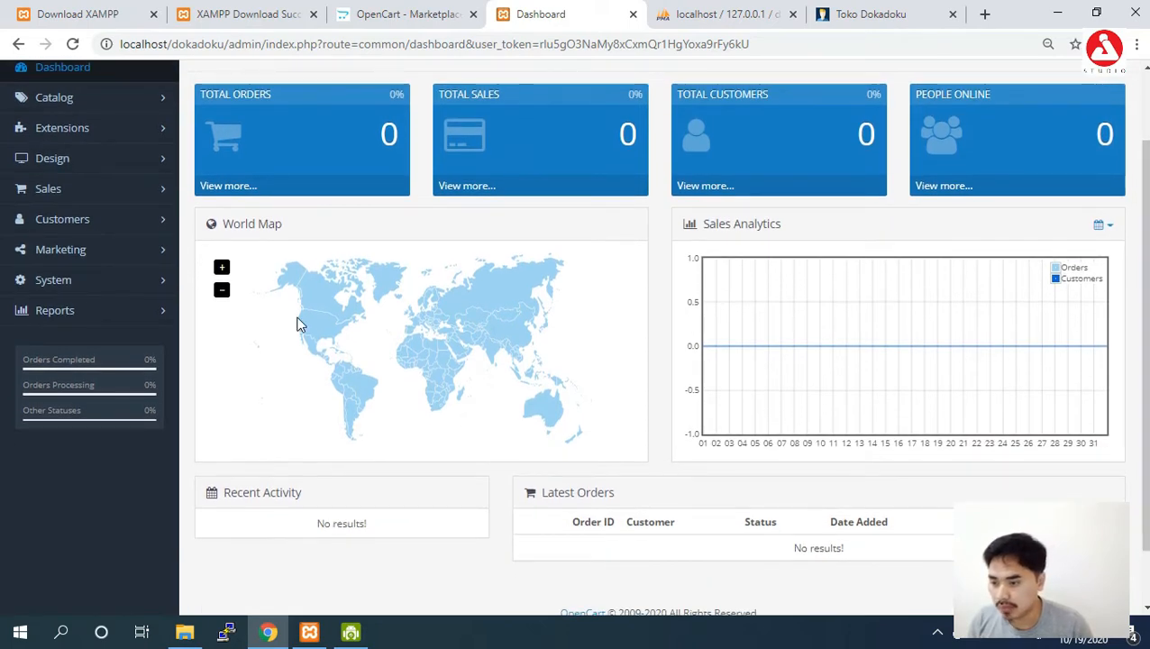
pyautogui.click(135, 285)
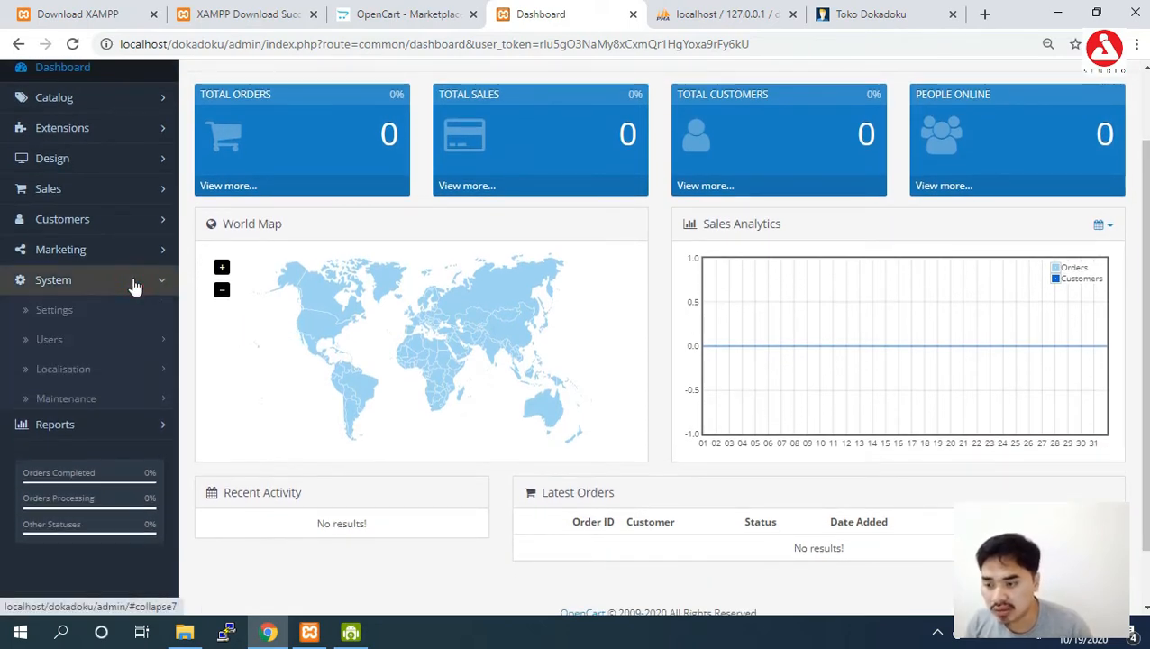
pyautogui.click(83, 318)
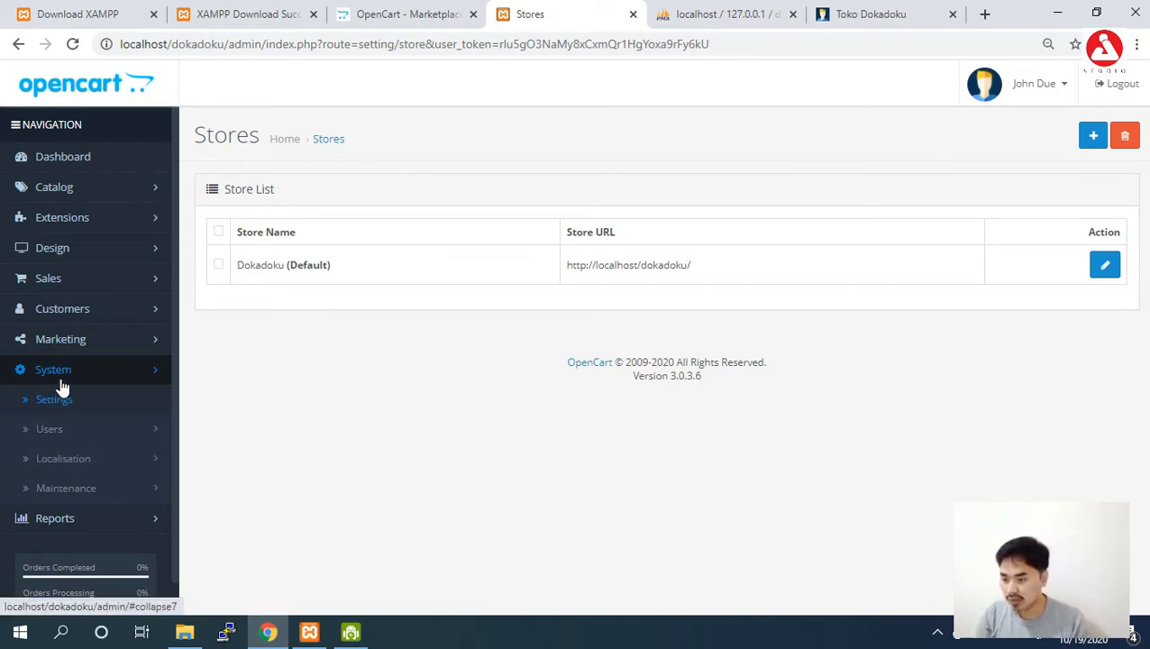
pyautogui.click(61, 430)
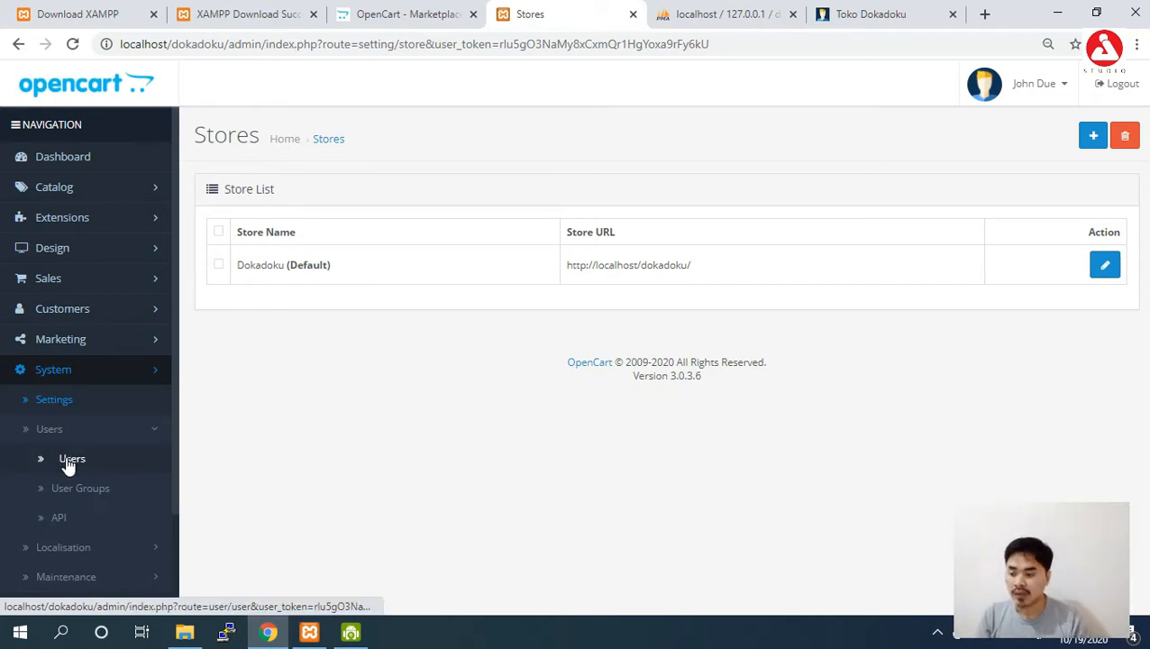
pyautogui.click(70, 463)
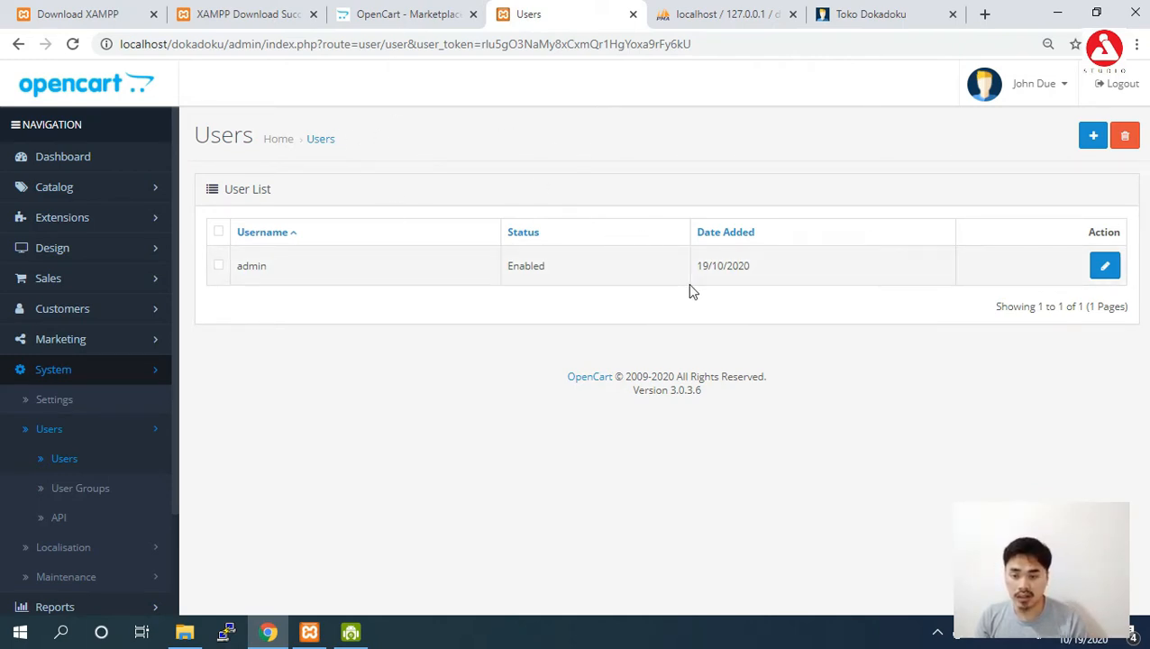
pyautogui.click(1090, 137)
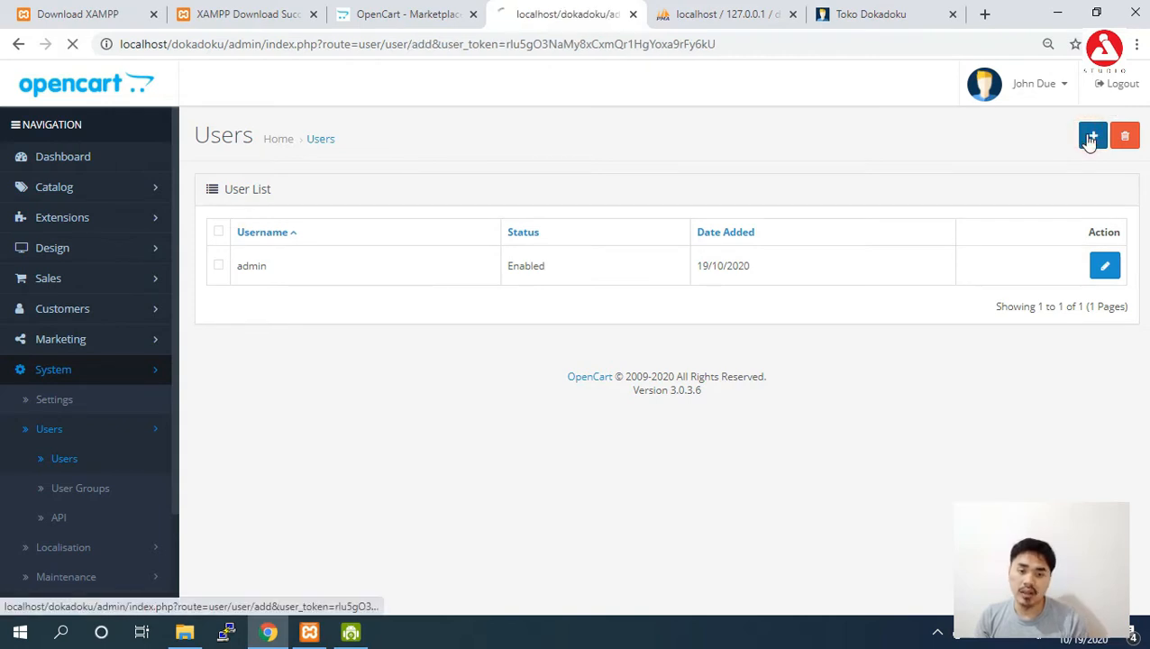
# Enter the new administrator's username, first name and last name.
pyautogui.click(527, 251)
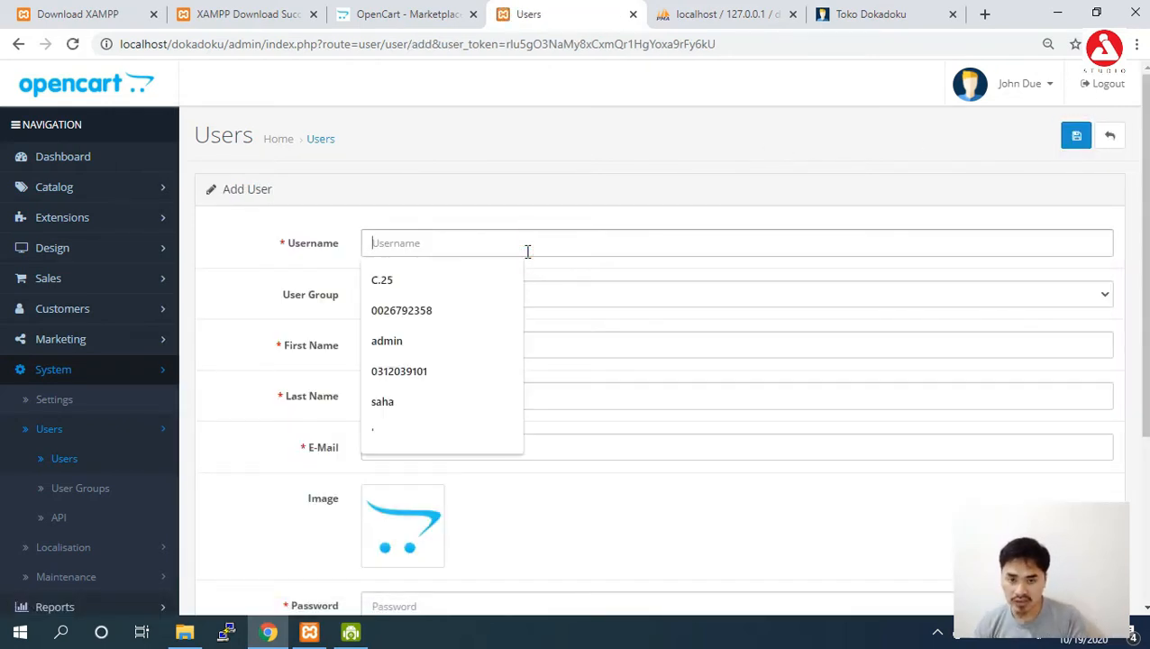
pyautogui.write('imam')
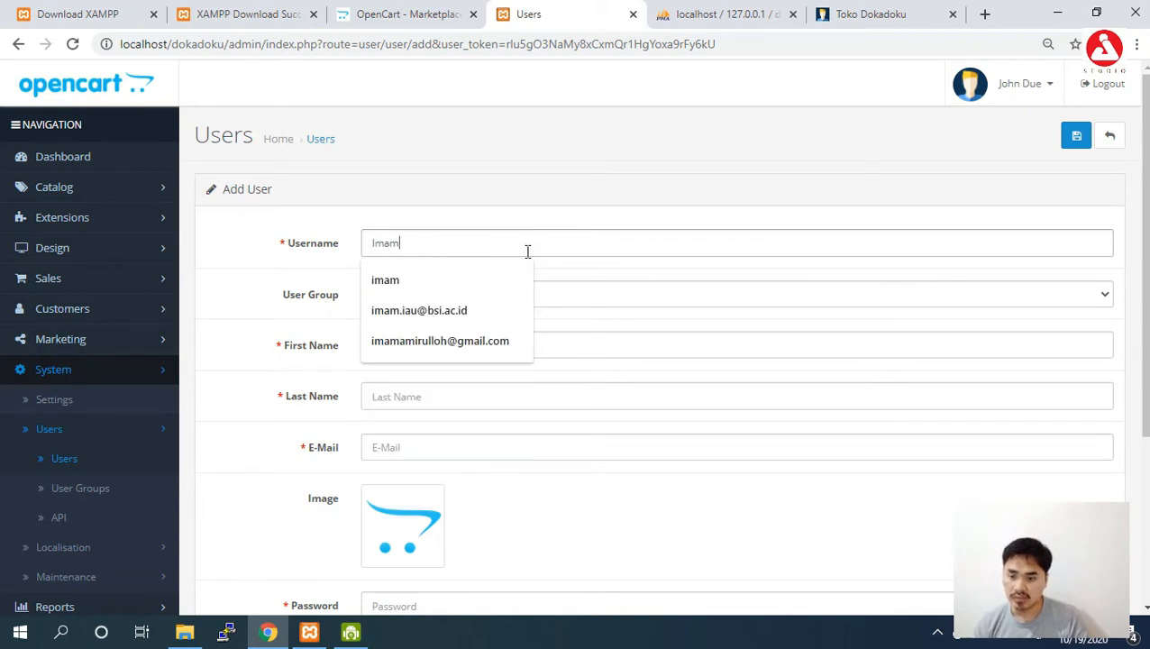
pyautogui.click(623, 224)
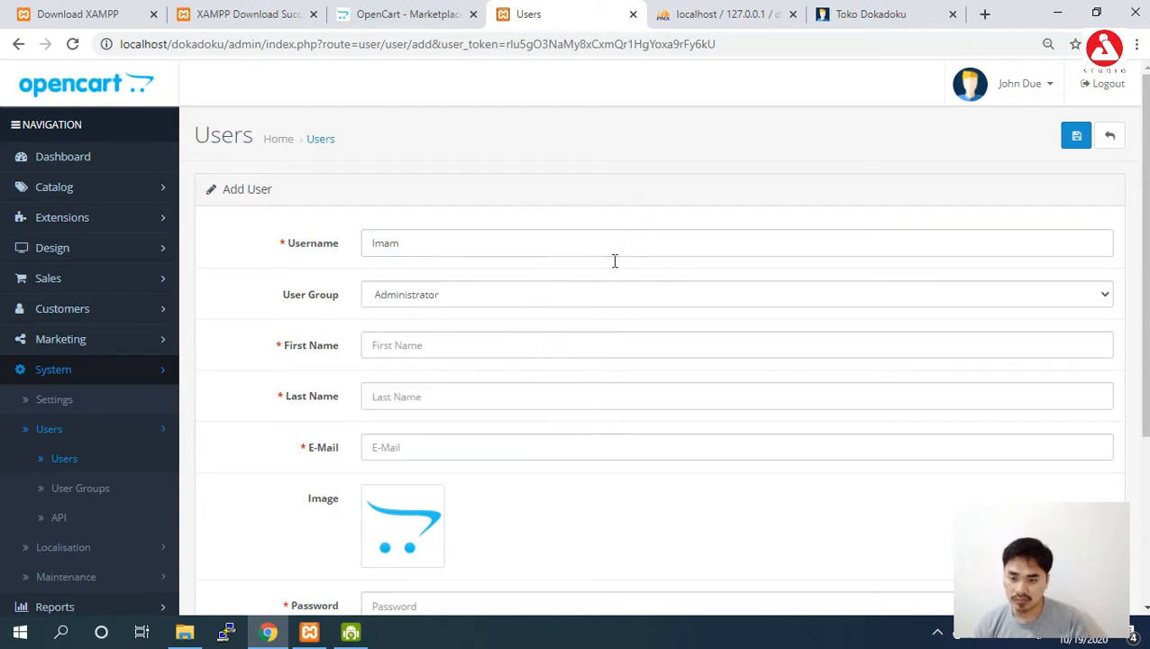
pyautogui.click(596, 343)
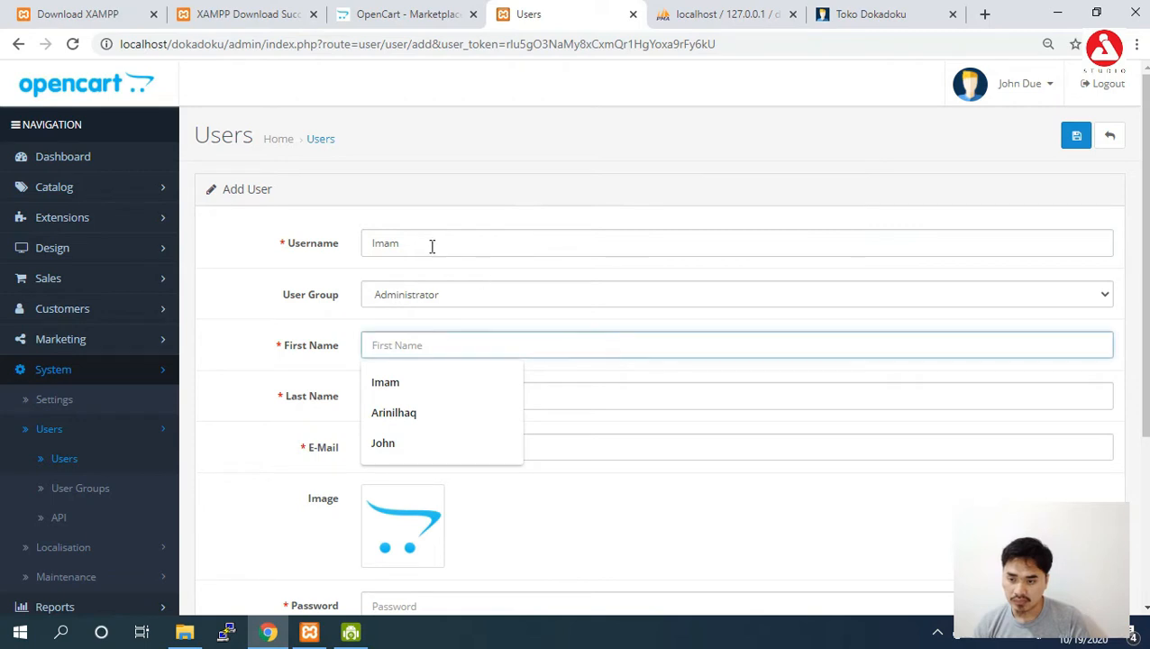
pyautogui.write('imam')
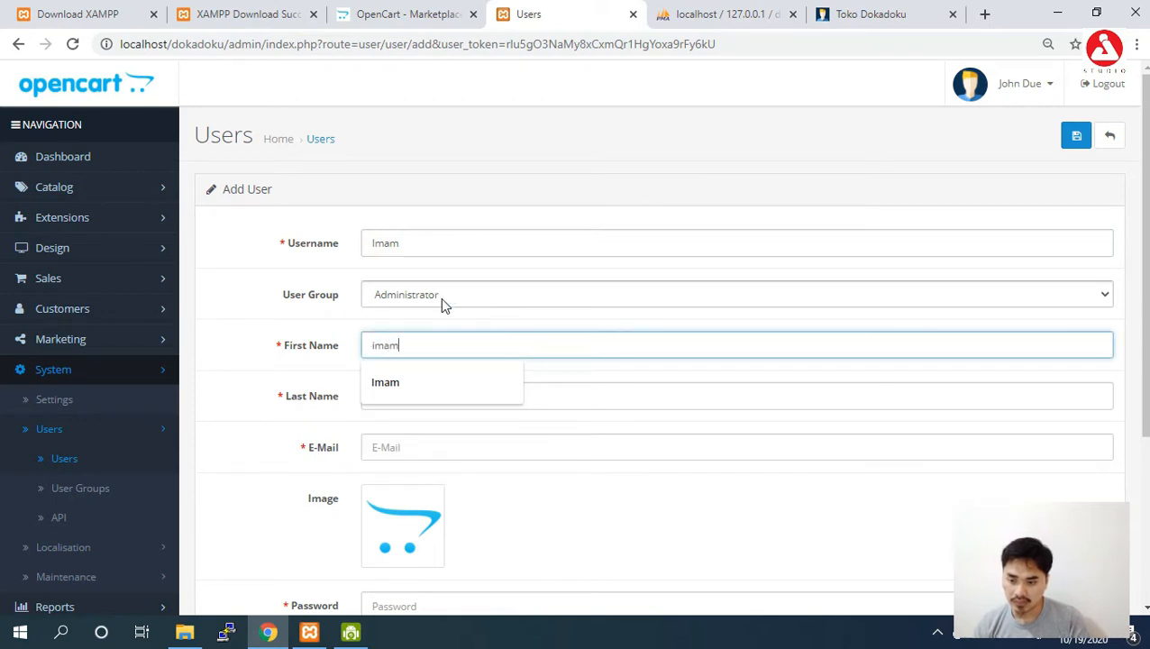
pyautogui.doubleClick(430, 344)
pyautogui.doubleClick(408, 240)
pyautogui.press('BackSpace')
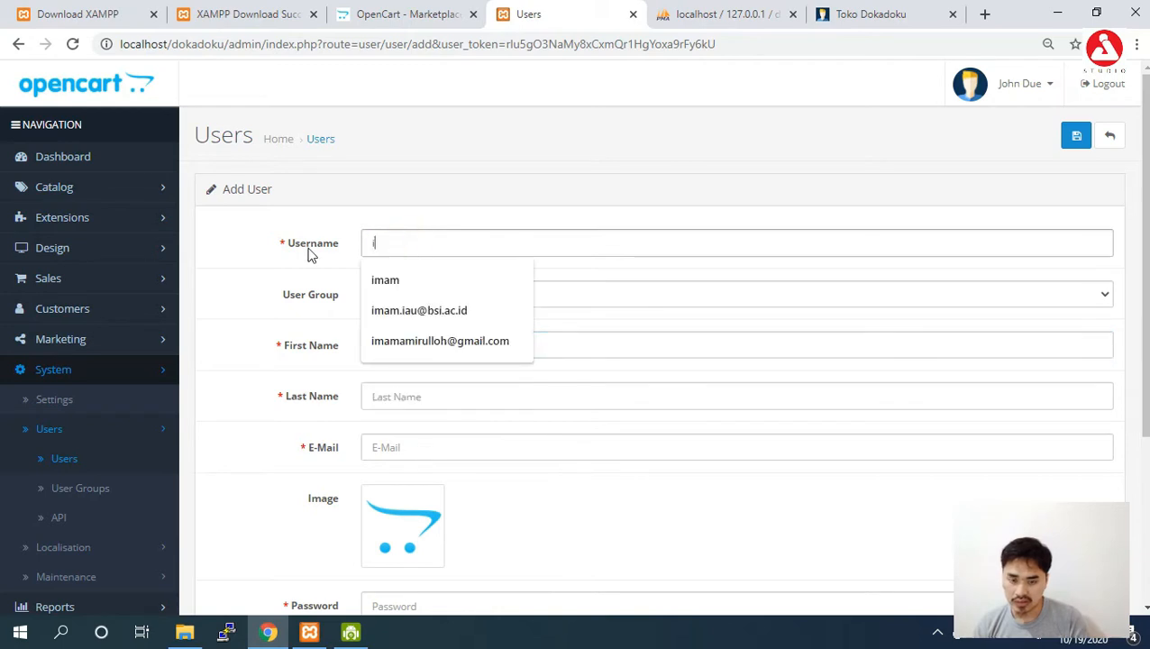
pyautogui.write('imam')
pyautogui.click(649, 349)
pyautogui.doubleClick(384, 346)
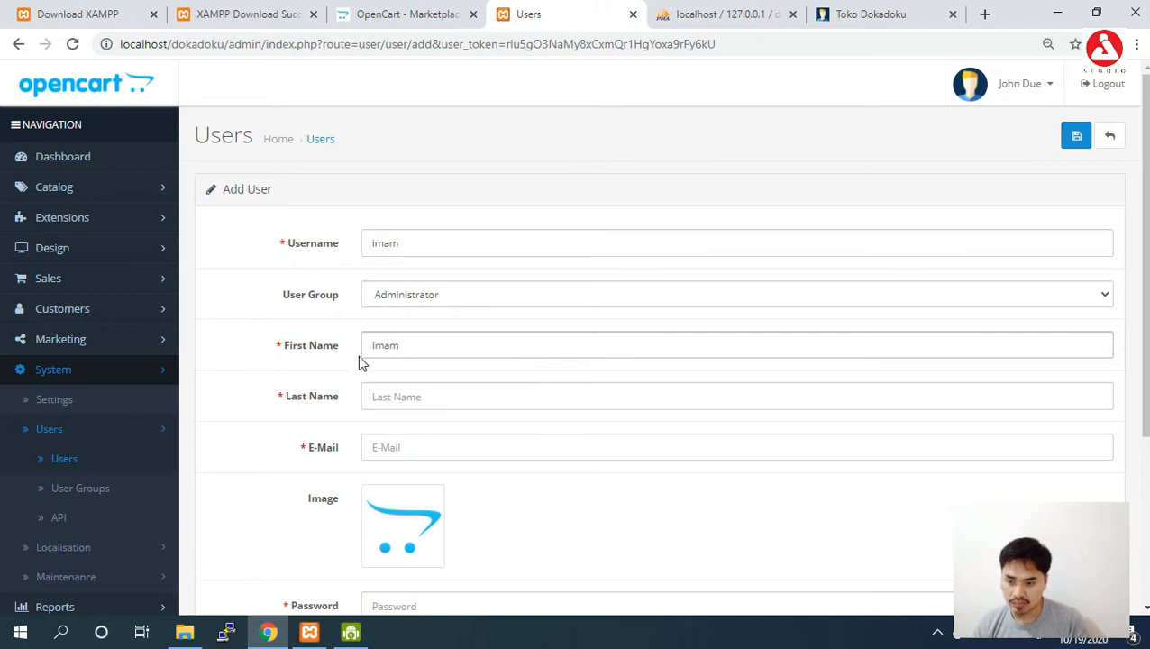
pyautogui.click(405, 397)
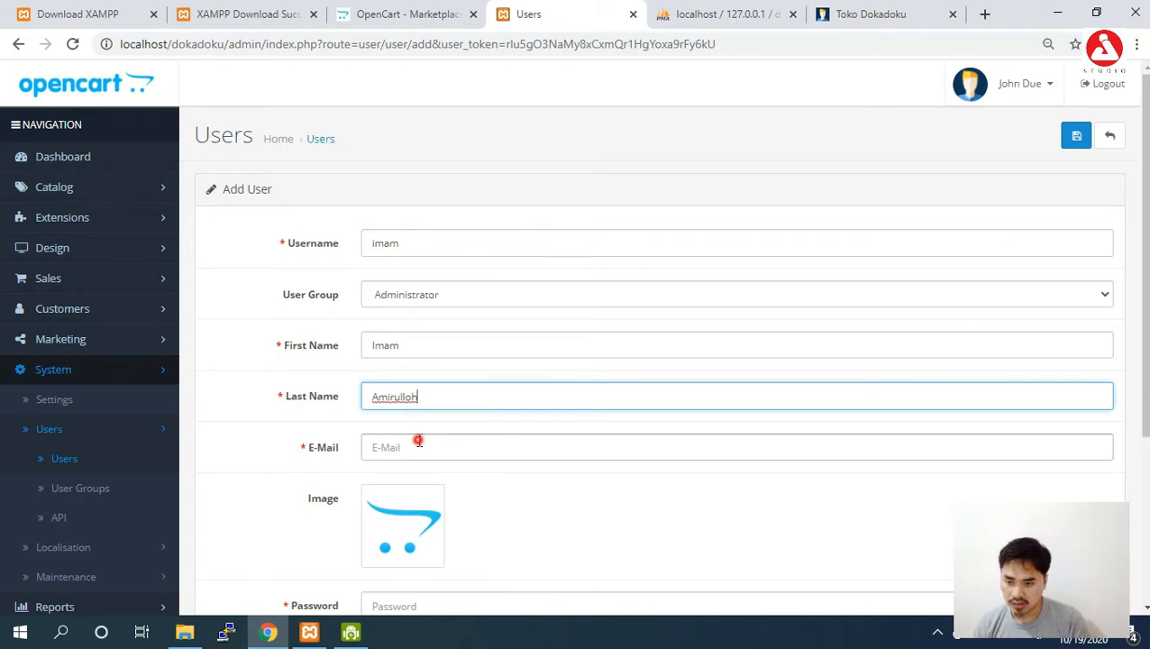
# Fill the e-mail from a suggestion, set and confirm the password, and choose Enabled status.
pyautogui.click(419, 441)
pyautogui.write('im')
pyautogui.press('Down')
pyautogui.press('Return')
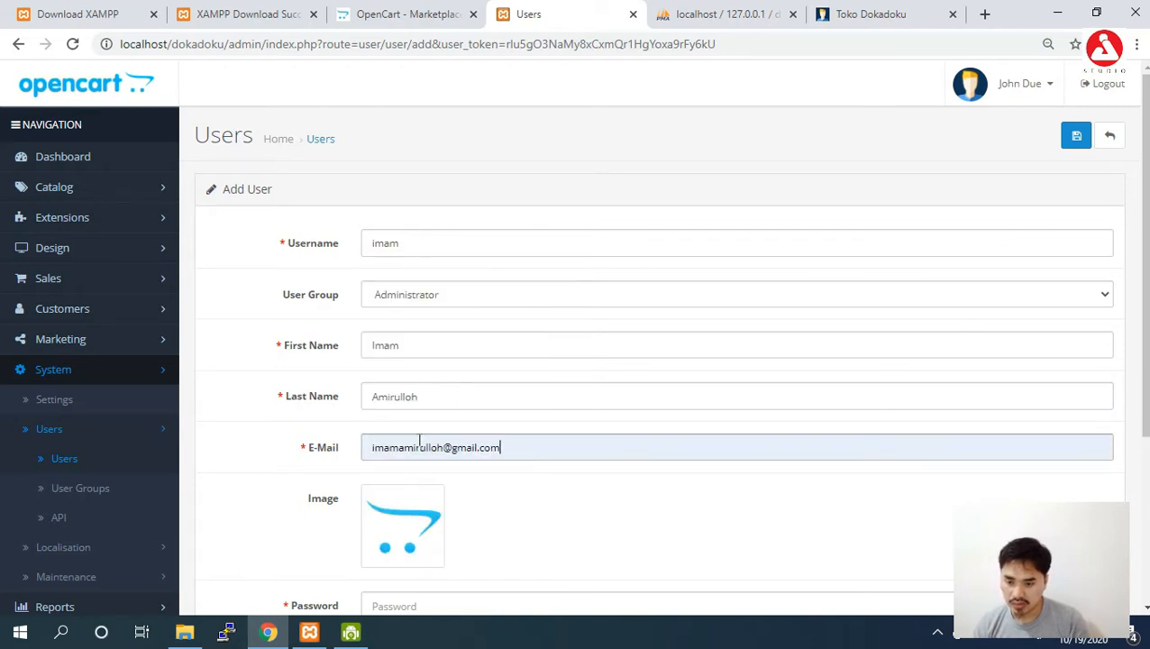
pyautogui.scroll(-3, 687, 375)
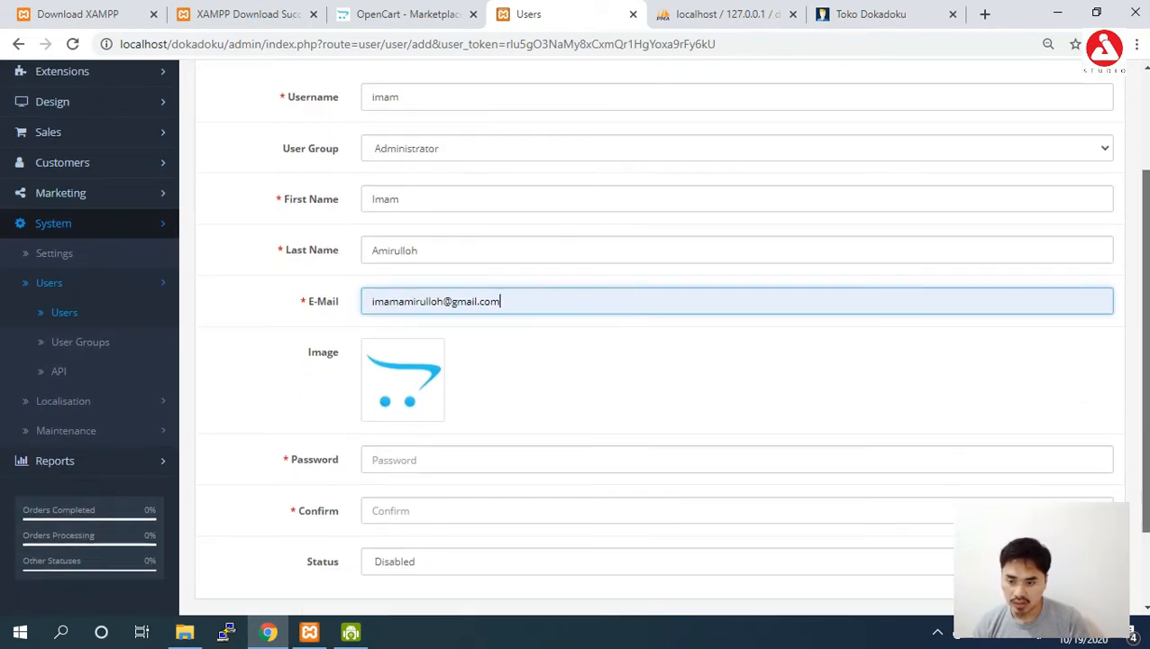
pyautogui.click(680, 355)
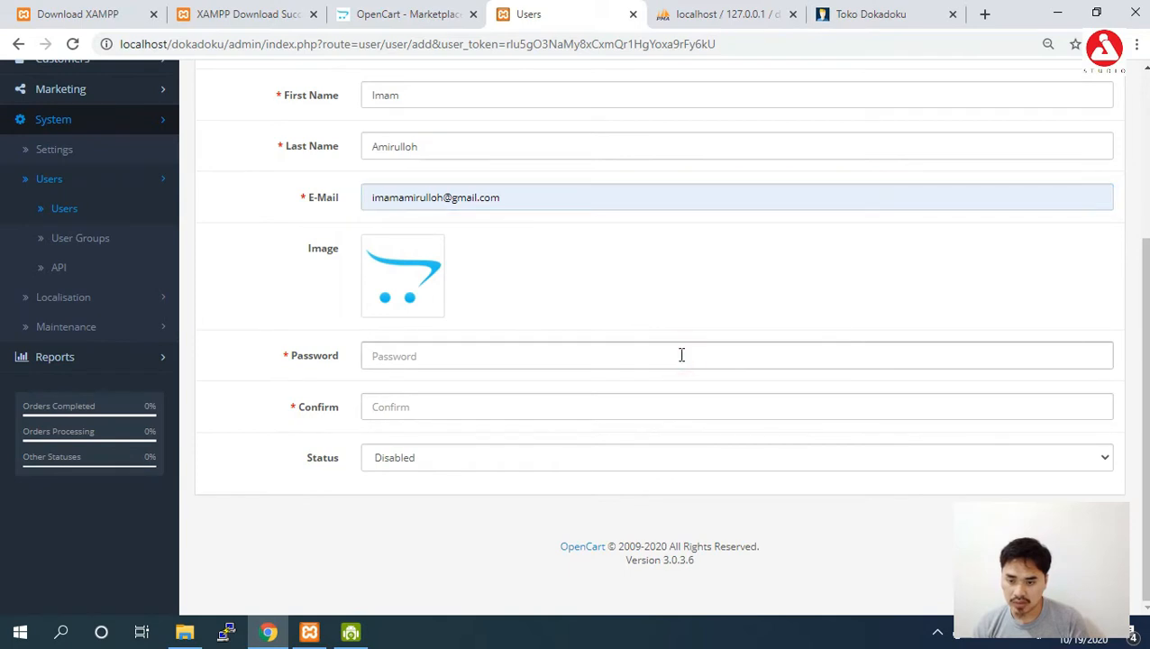
pyautogui.write('••••')
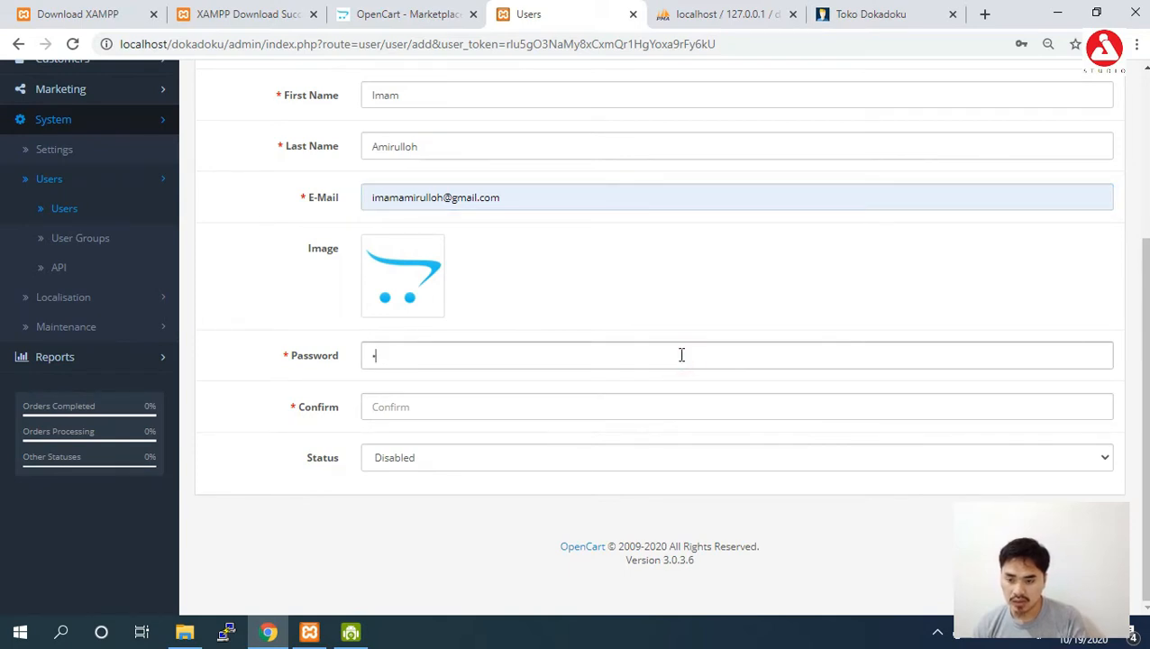
pyautogui.press('BackSpace')
pyautogui.press('BackSpace')
pyautogui.press('BackSpace')
pyautogui.press('BackSpace')
pyautogui.write('•••••••••')
pyautogui.press('Tab')
pyautogui.write('••••••')
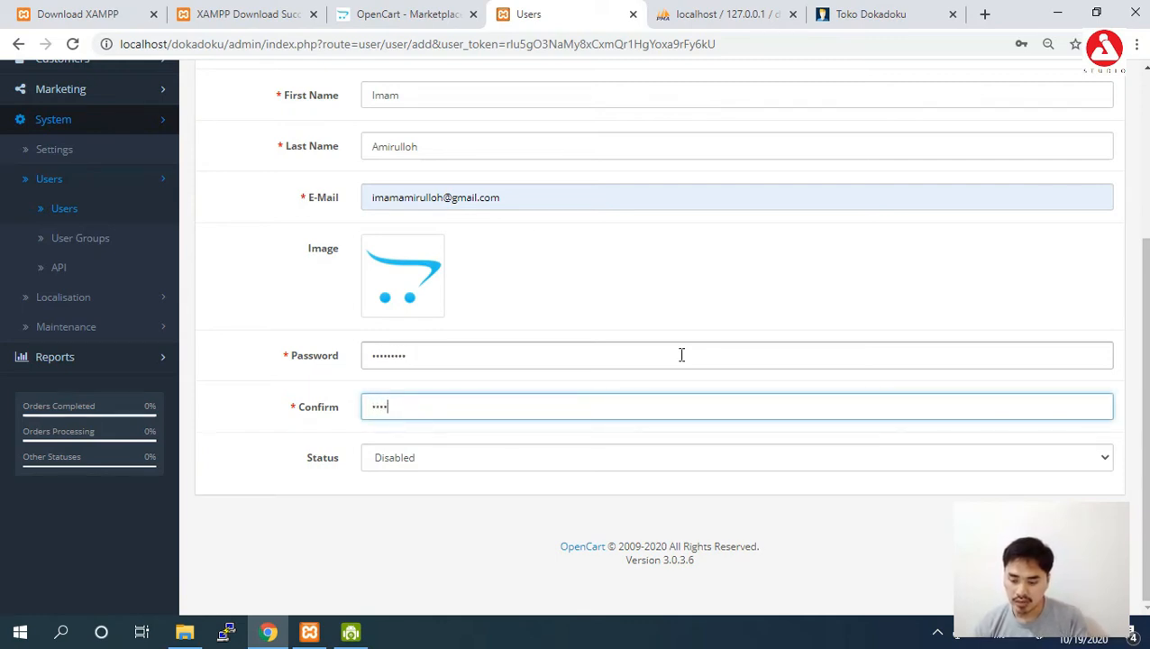
pyautogui.write('•••')
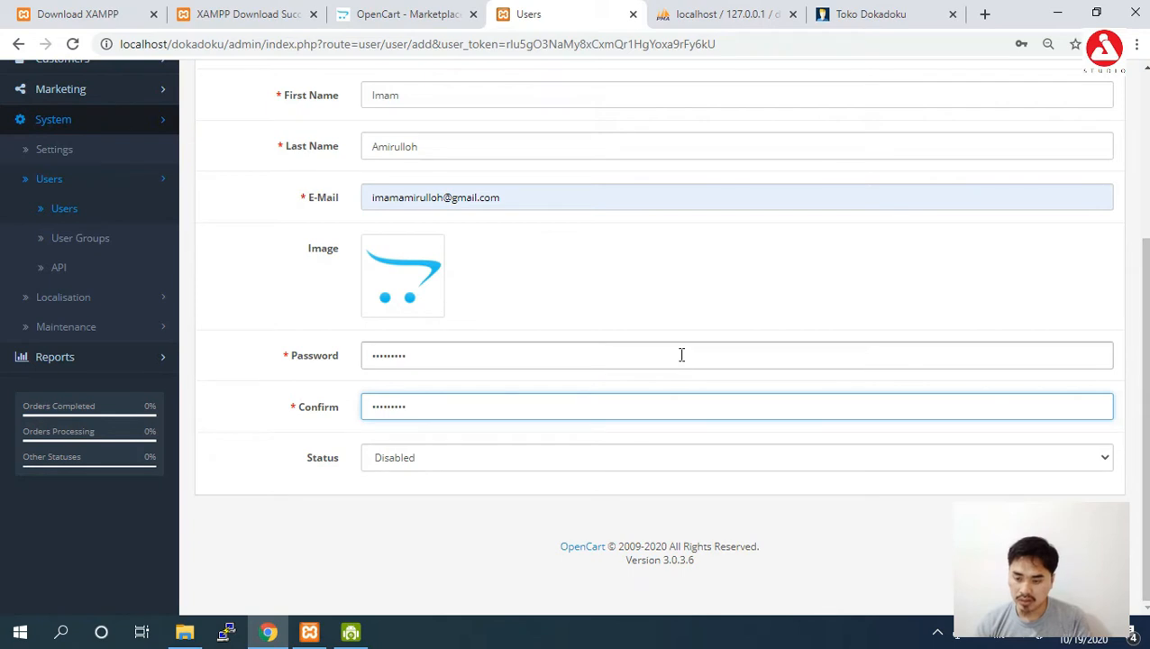
pyautogui.click(630, 459)
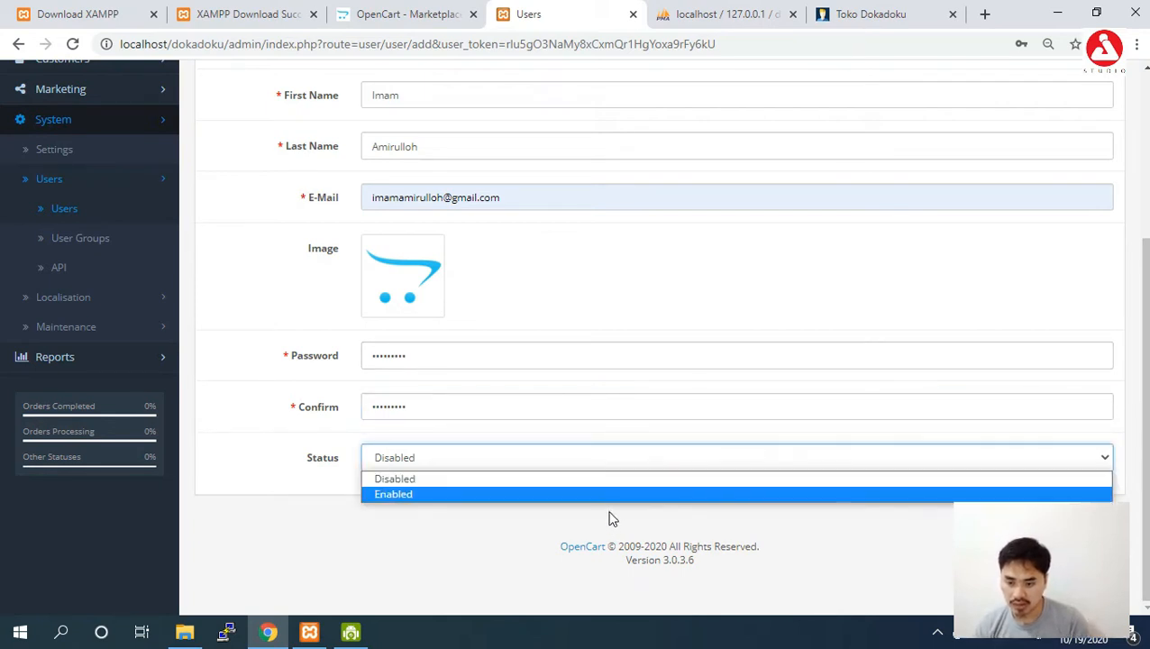
pyautogui.click(603, 496)
pyautogui.scroll(3, 603, 496)
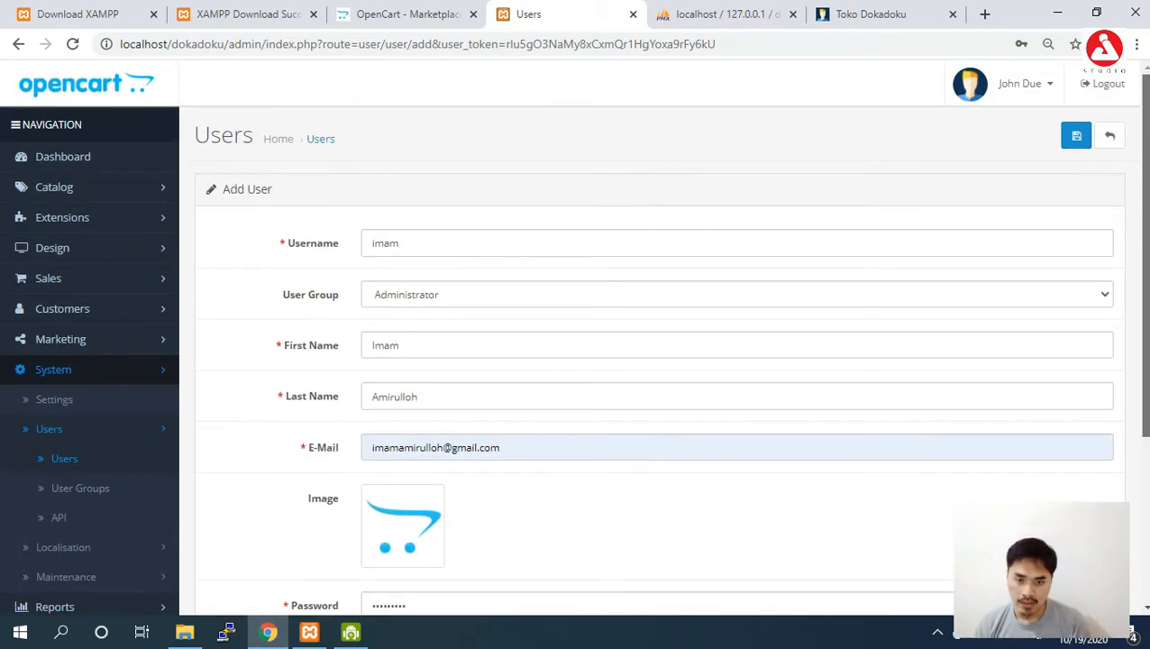
# Save the user after shortening the already-registered e-mail, then dismiss Chrome's password warning.
pyautogui.click(1080, 144)
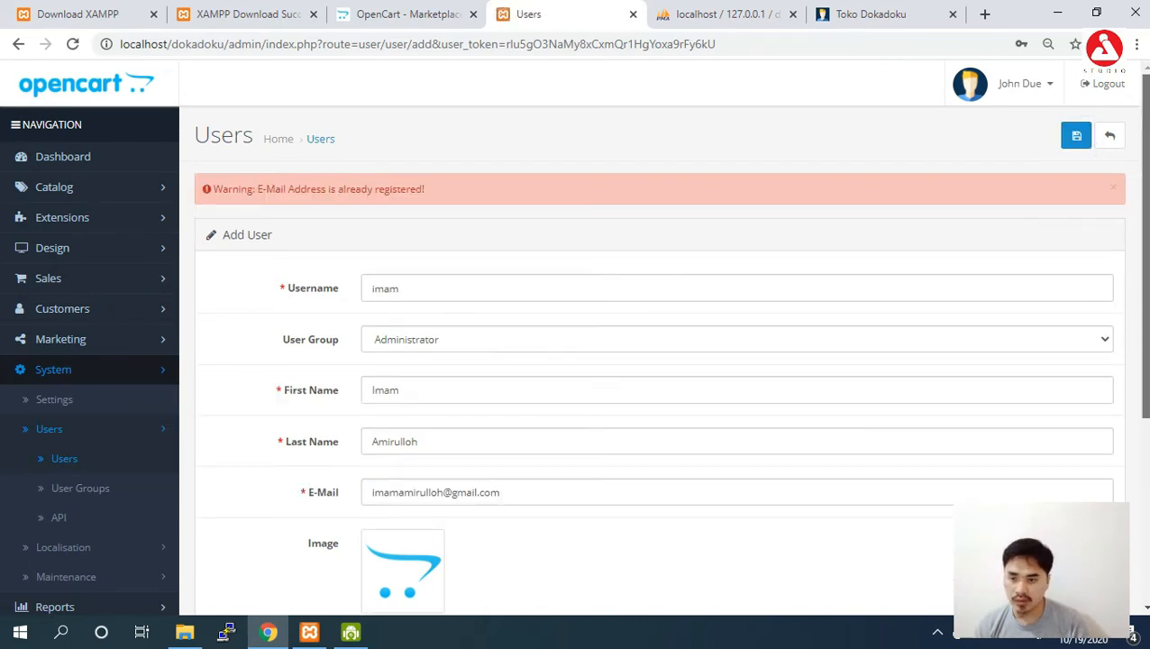
pyautogui.scroll(-1, 1146, 176)
pyautogui.scroll(-2, 586, 272)
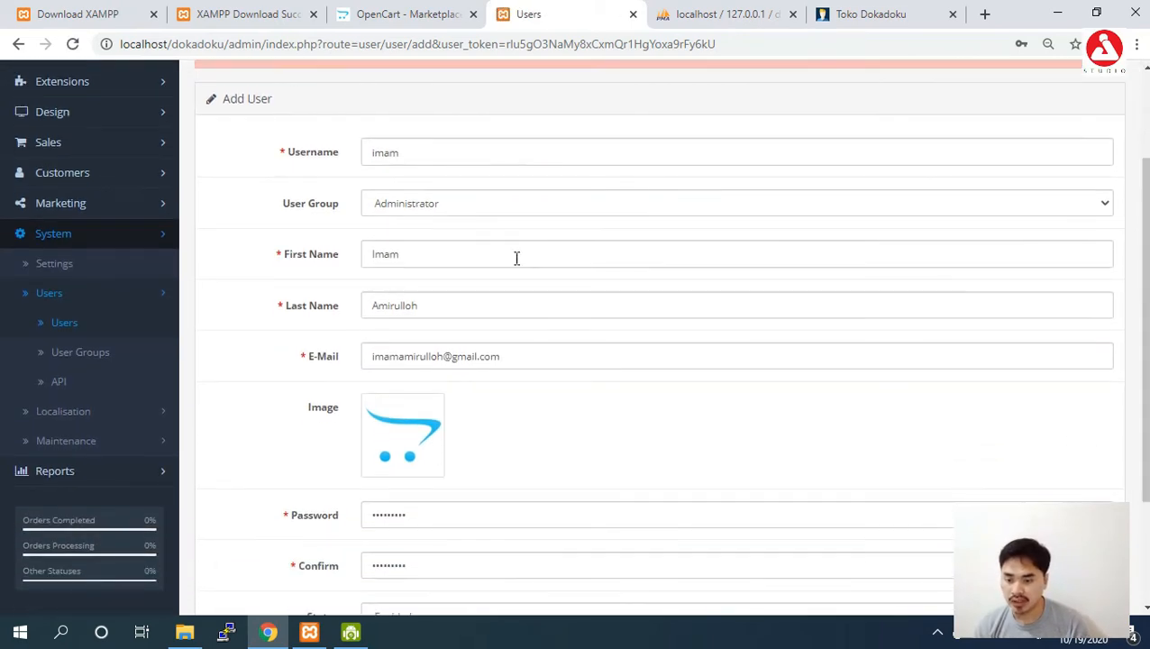
pyautogui.moveTo(442, 356); pyautogui.dragTo(419, 356)
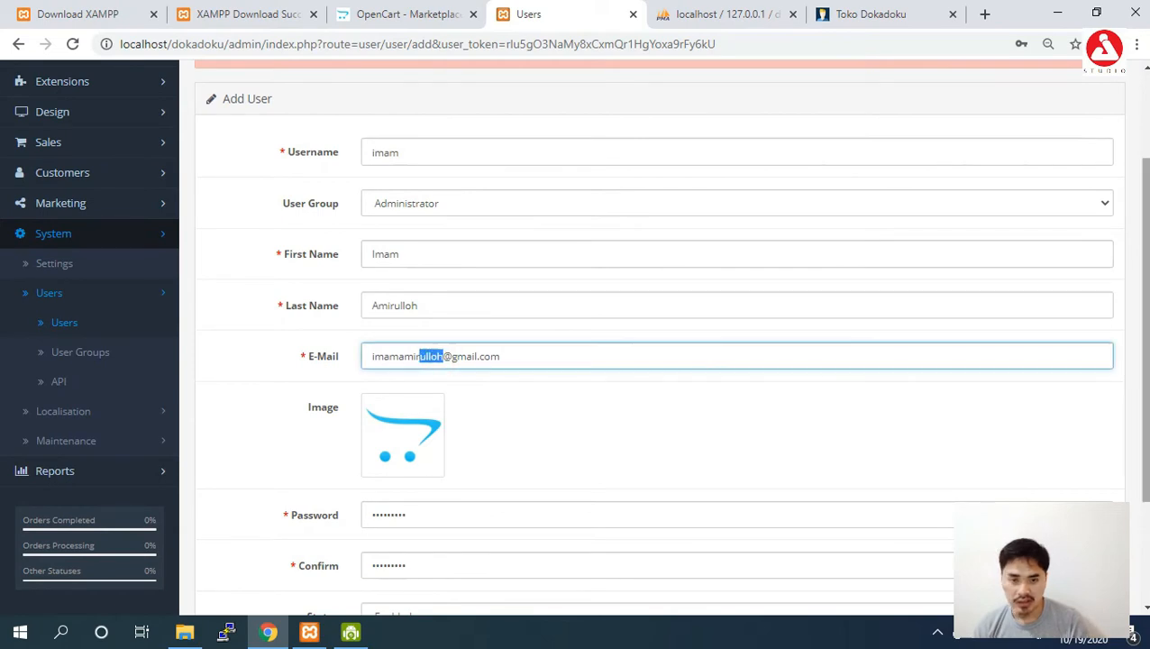
pyautogui.scroll(3, 586, 336)
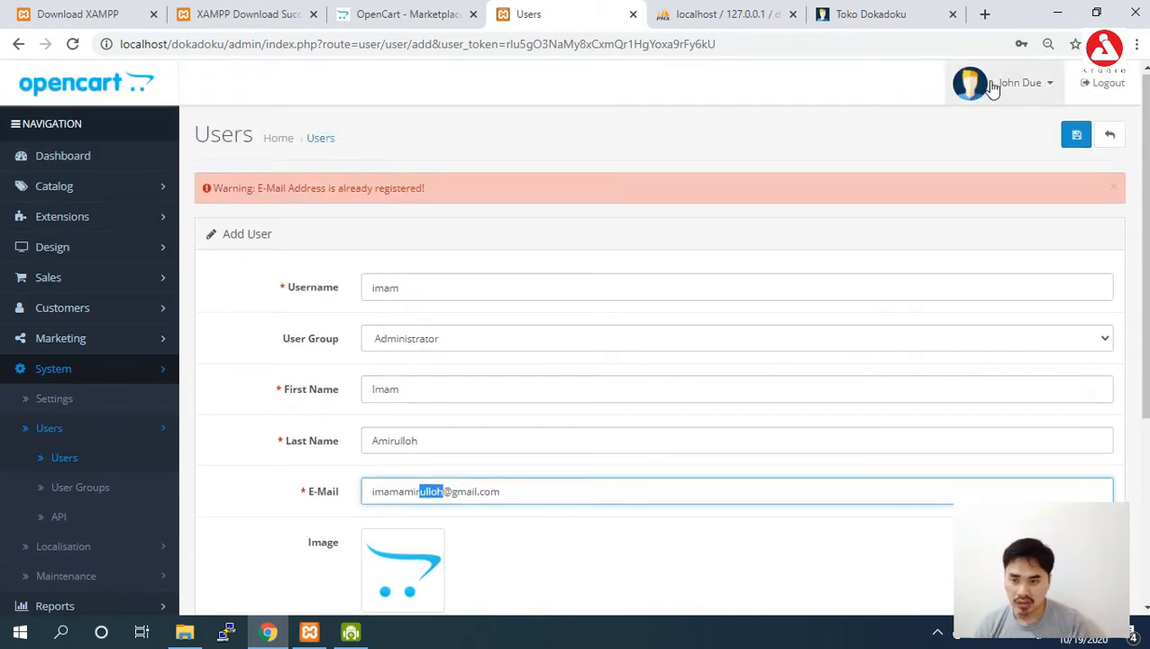
pyautogui.moveTo(1142, 177); pyautogui.dragTo(1148, 267)
pyautogui.press('BackSpace')
pyautogui.press('BackSpace')
pyautogui.press('BackSpace')
pyautogui.press('BackSpace')
pyautogui.press('BackSpace')
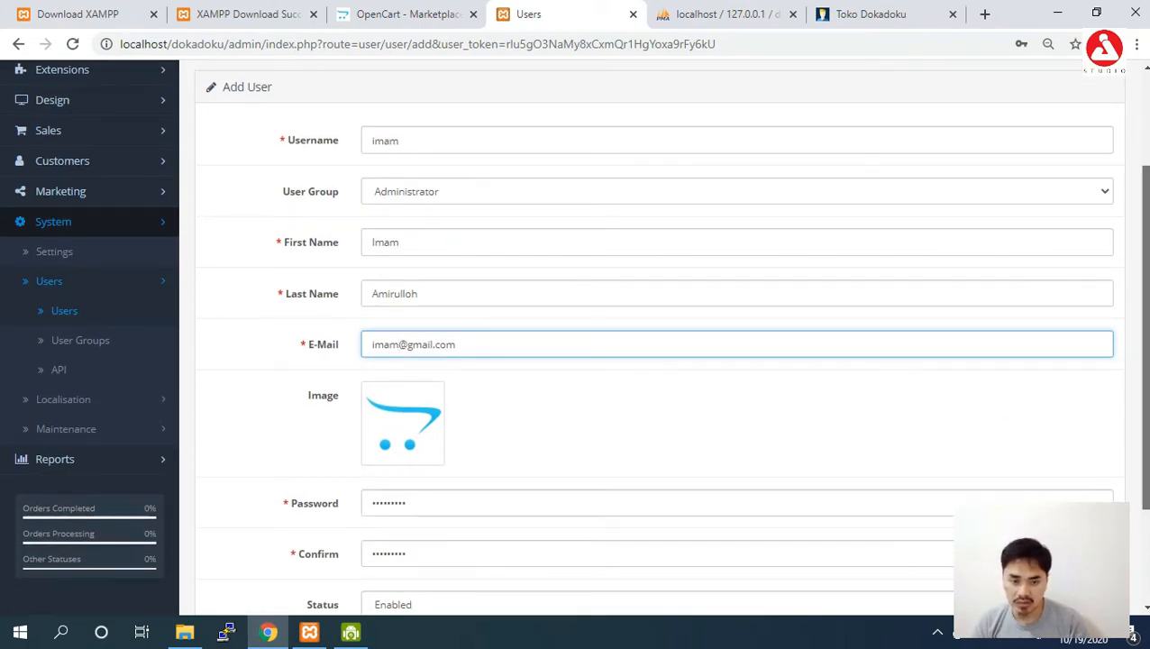
pyautogui.press('Return')
pyautogui.click(1086, 136)
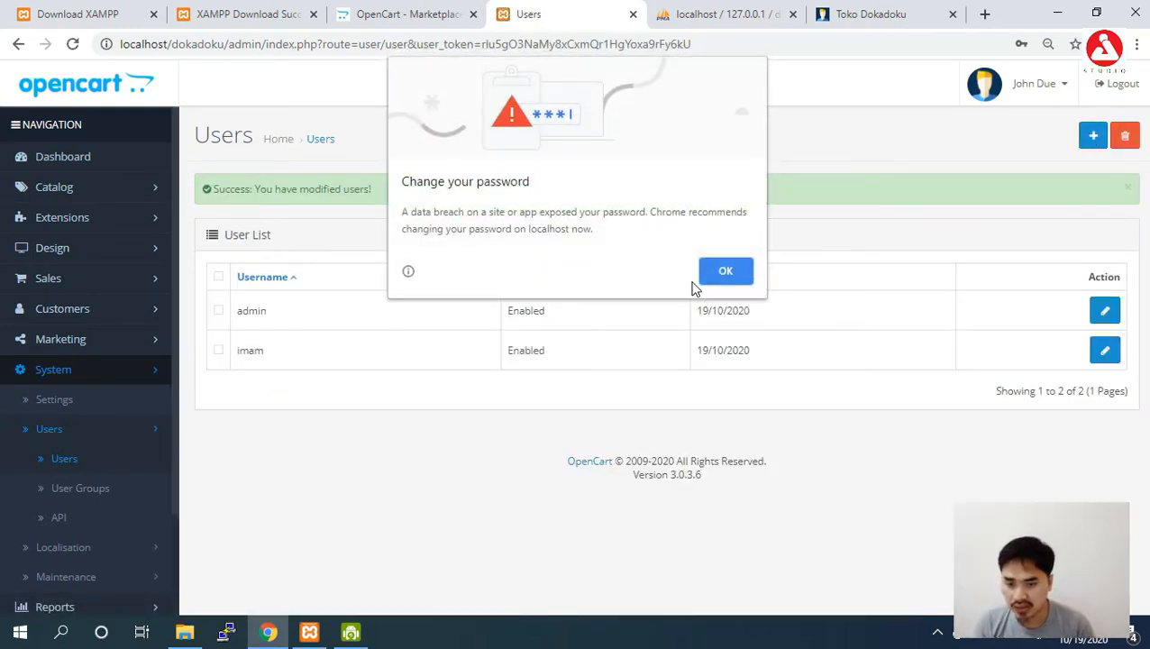
pyautogui.click(716, 279)
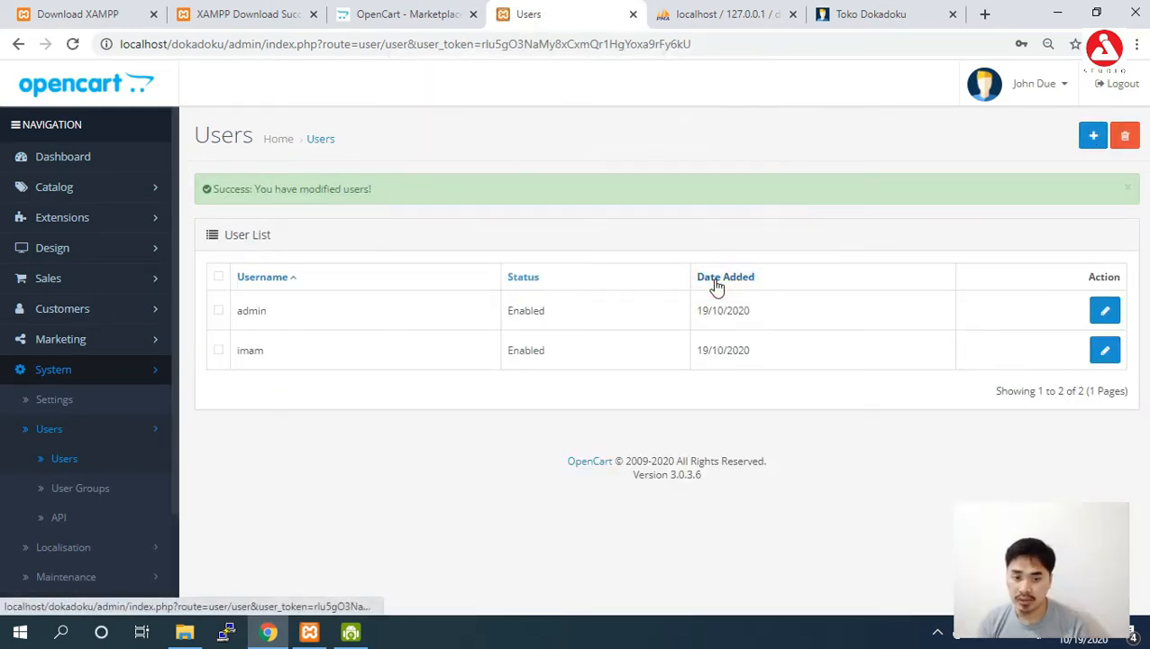
# Log out and sign back in with the new administrator's username and password.
pyautogui.click(1138, 91)
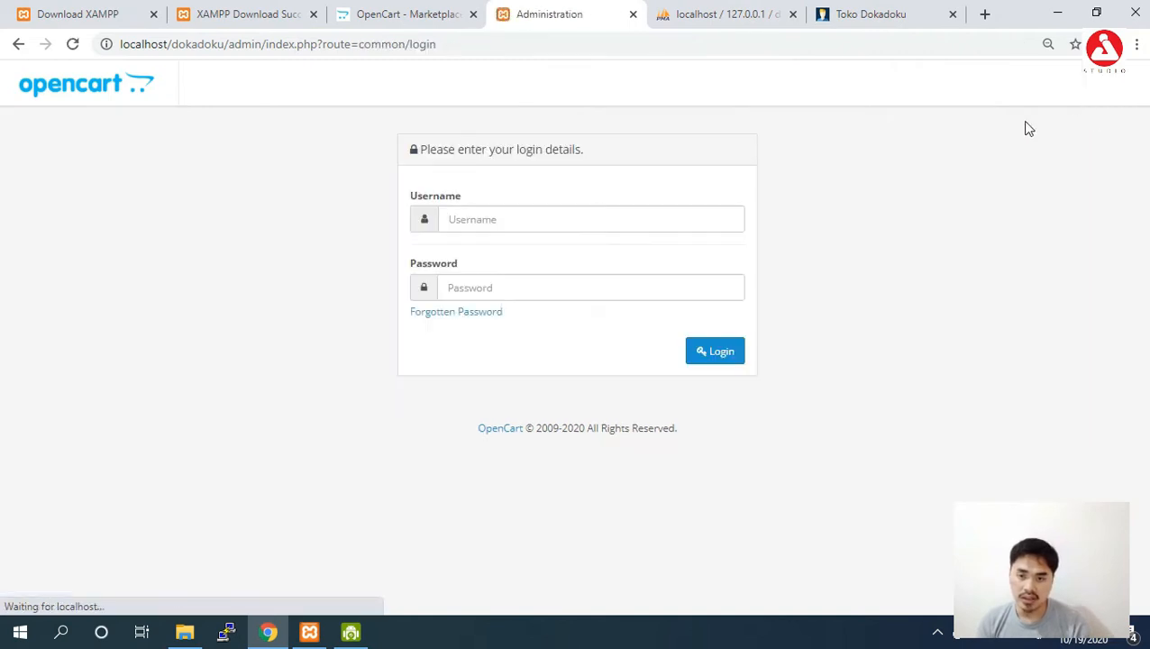
pyautogui.click(604, 222)
pyautogui.write('imam')
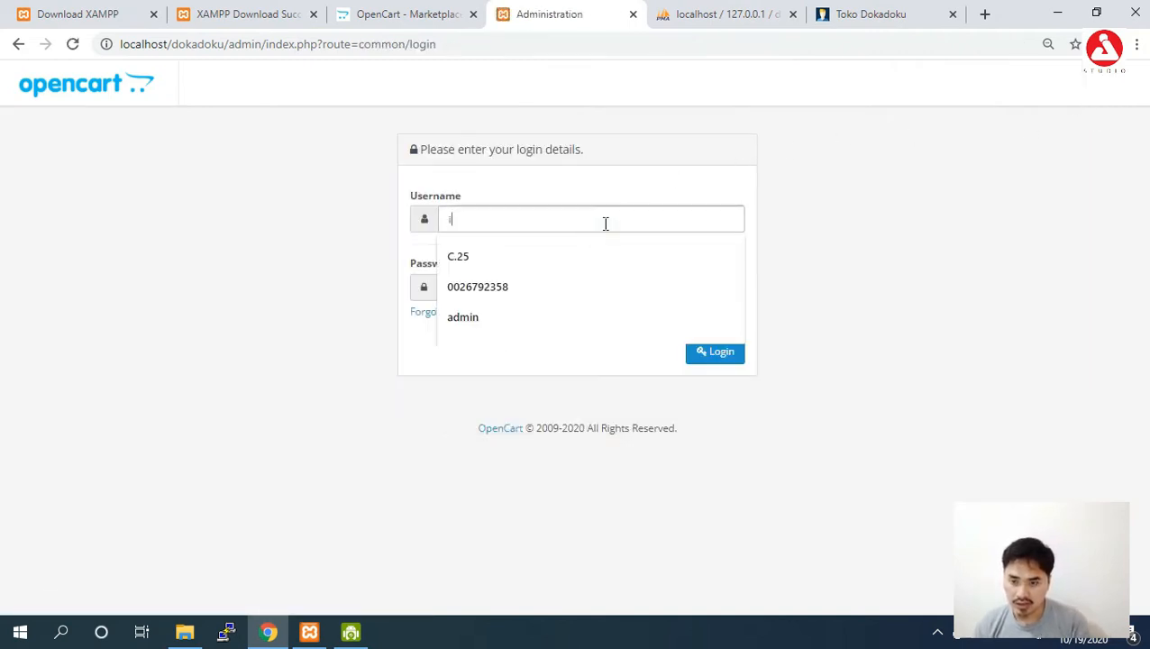
pyautogui.press('Tab')
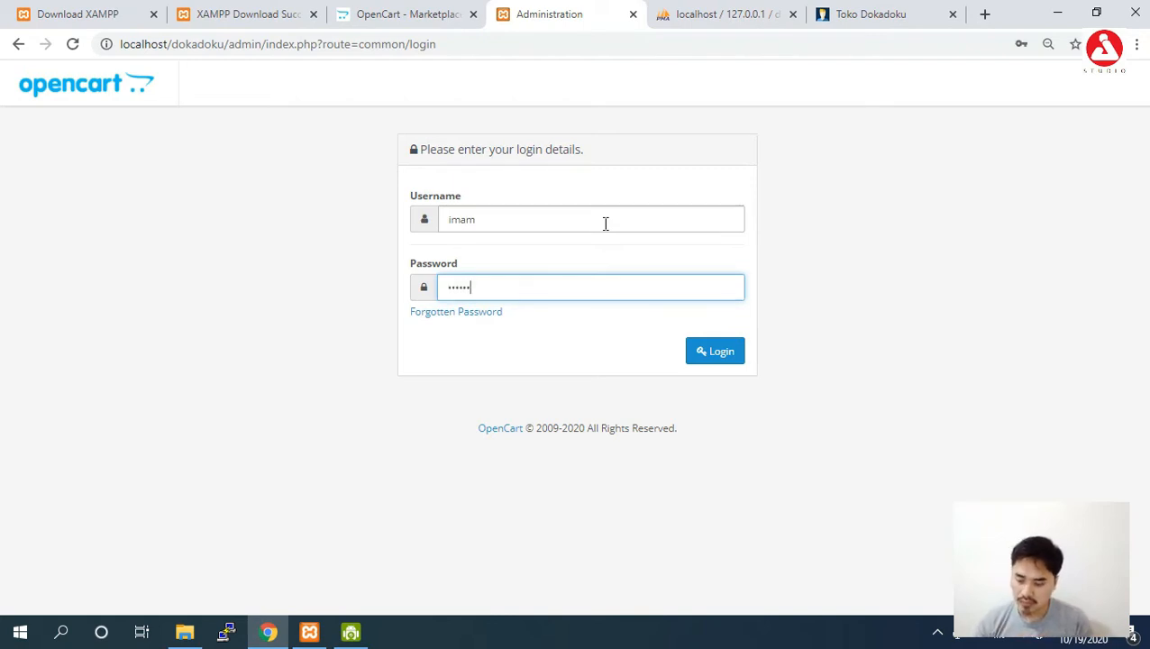
pyautogui.press('Return')
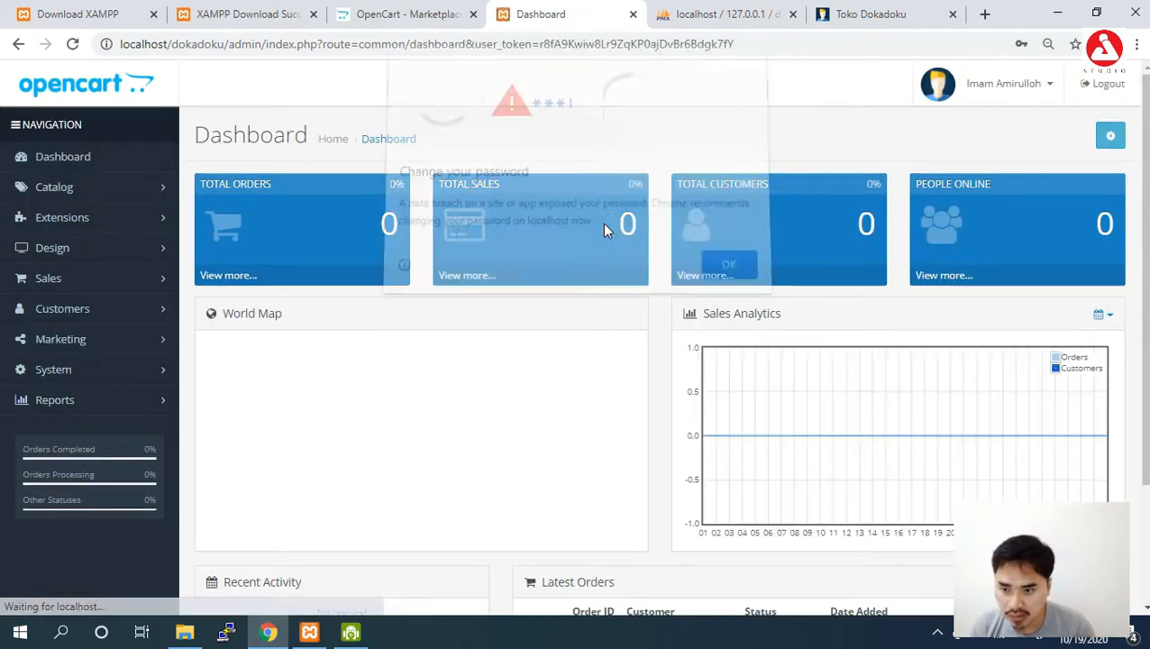
pyautogui.click(712, 268)
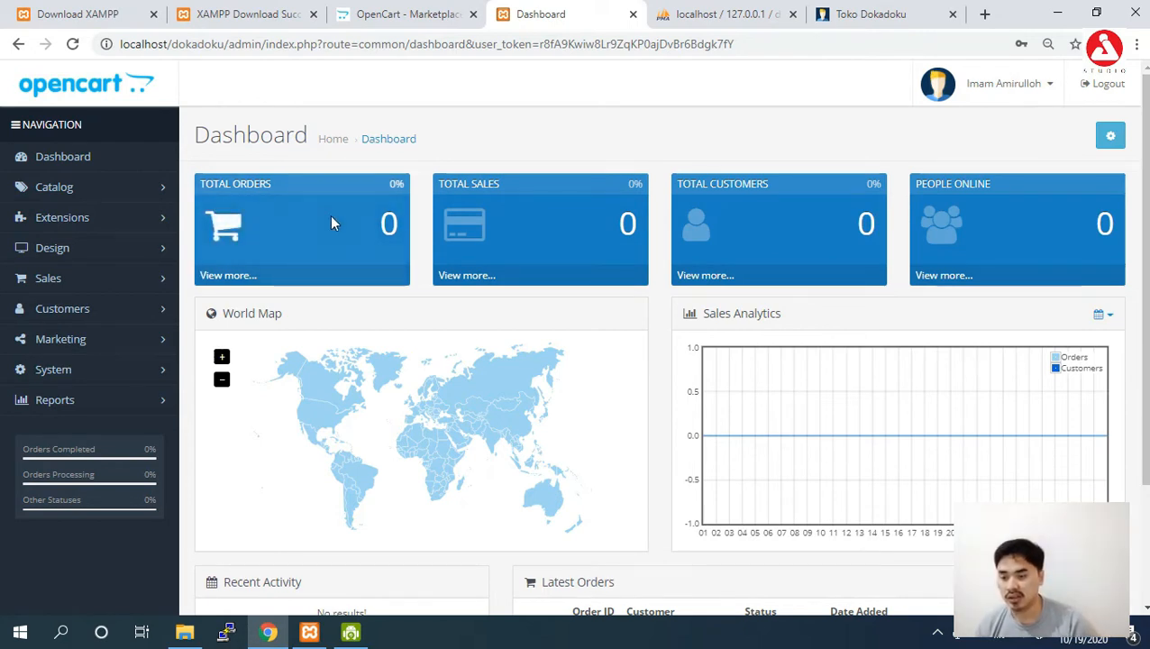
# Open the User Groups list under System > Users.
pyautogui.click(77, 377)
pyautogui.click(60, 430)
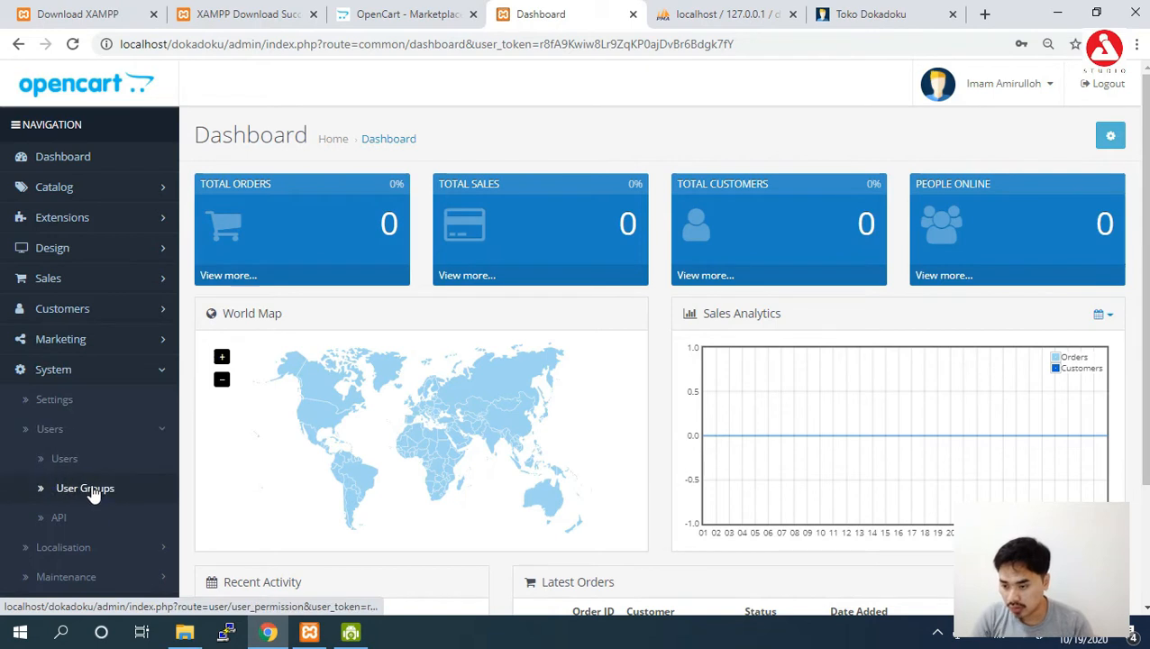
pyautogui.click(90, 490)
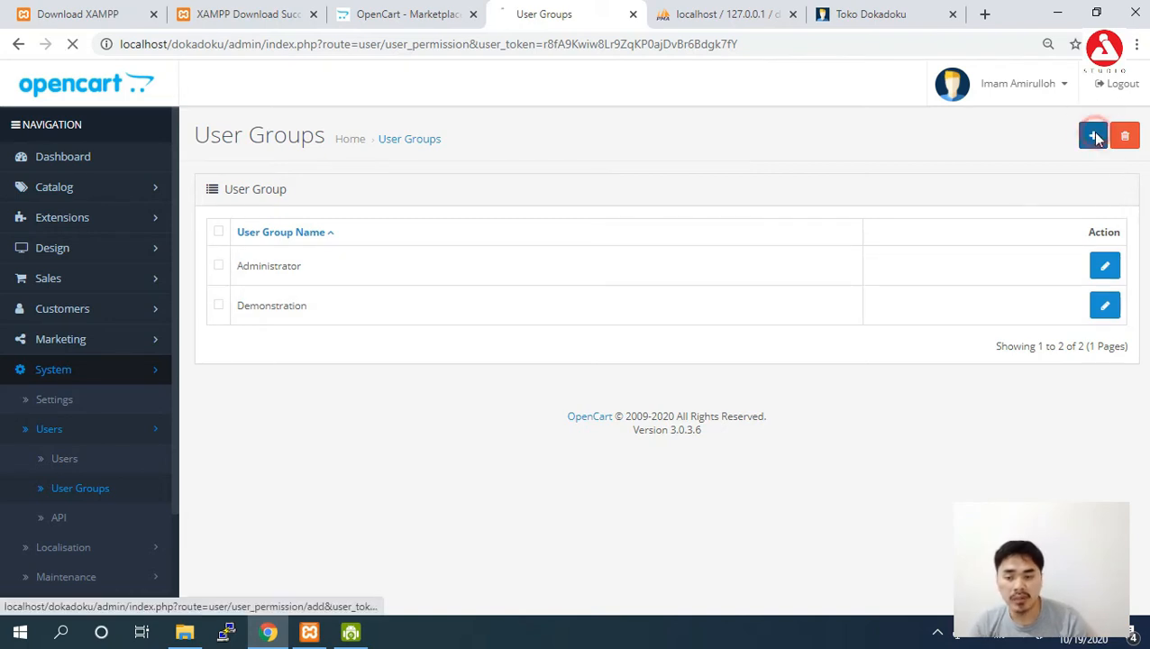
# Create a group named 'Operator' with access to the four customer/* pages.
pyautogui.click(1094, 137)
pyautogui.click(685, 239)
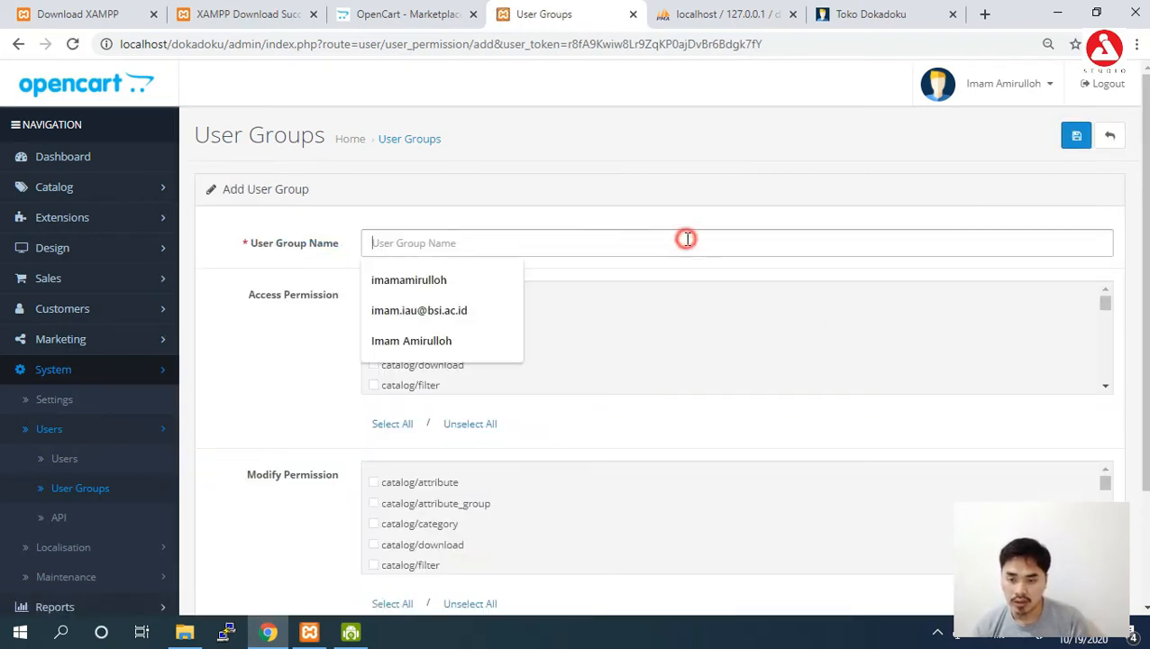
pyautogui.write('Operator')
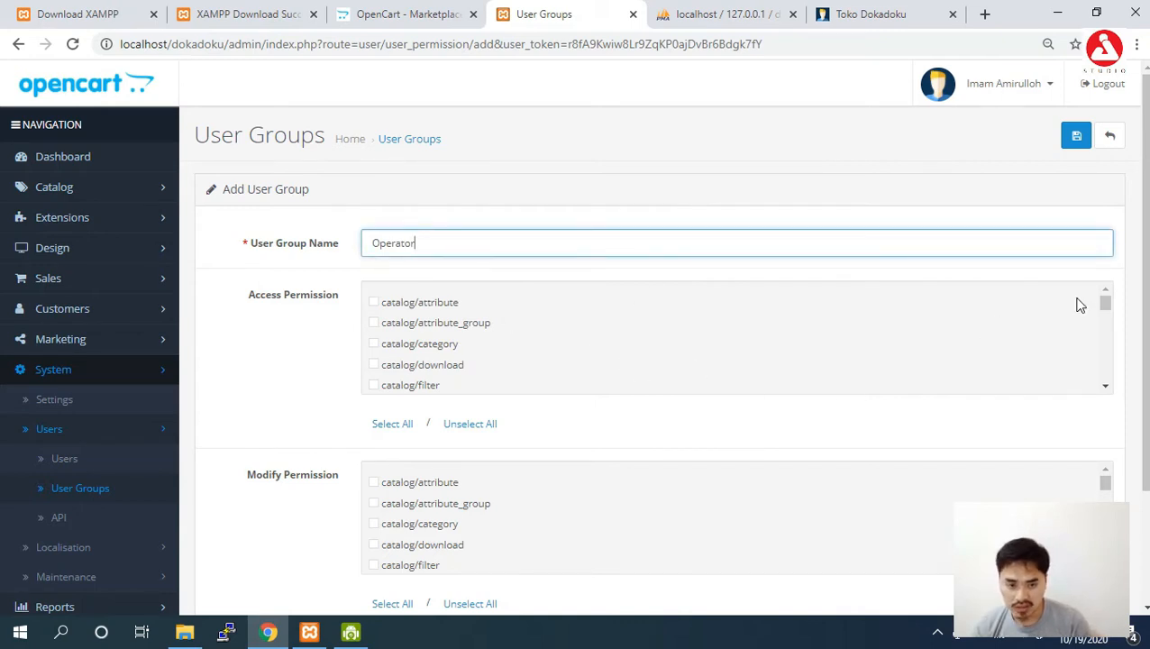
pyautogui.scroll(-5, 1107, 307)
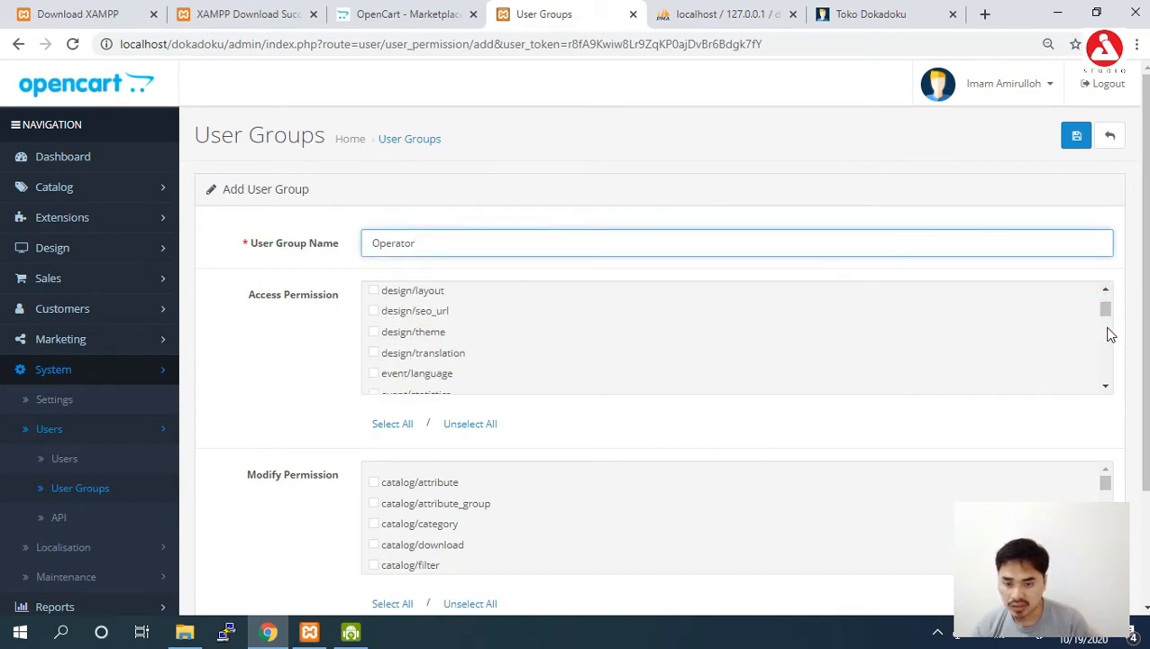
pyautogui.scroll(-5, 1109, 333)
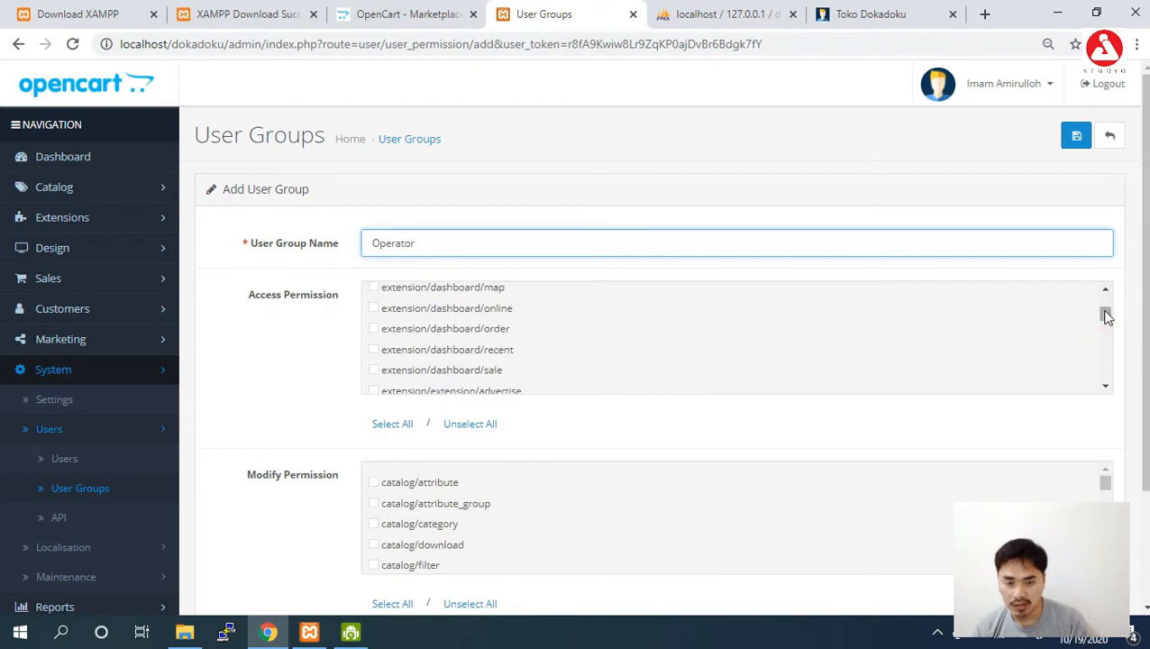
pyautogui.scroll(5, 1107, 305)
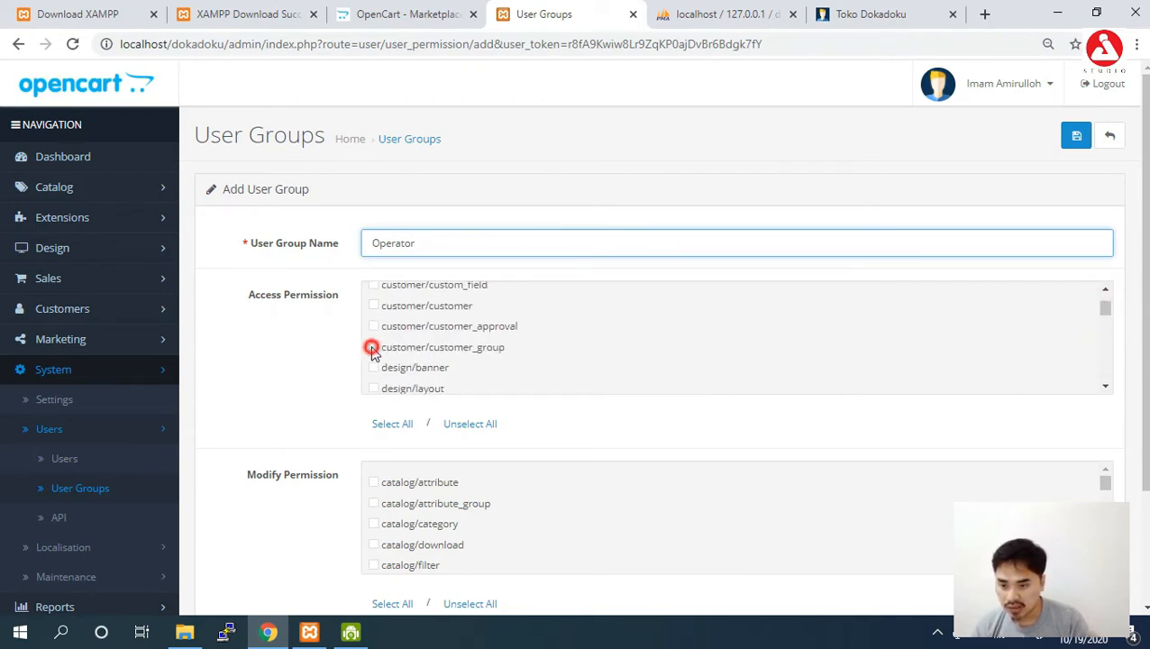
pyautogui.click(372, 348)
pyautogui.click(374, 325)
pyautogui.click(374, 305)
pyautogui.click(374, 284)
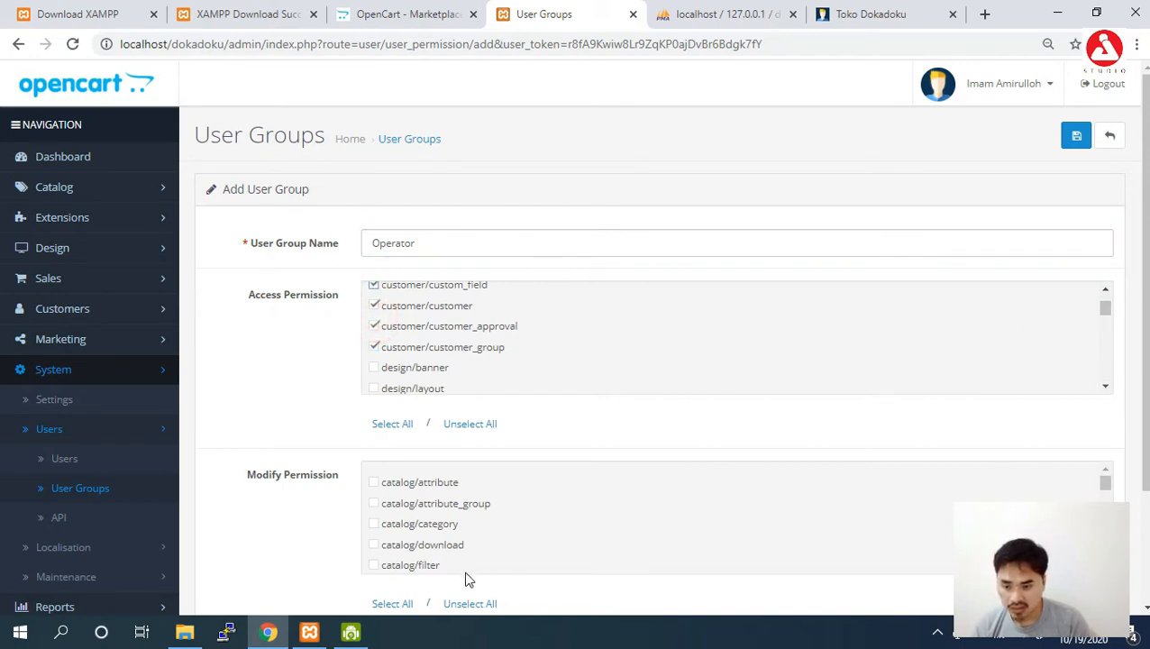
# Grant modify rights on the same four customer/* pages and save the group.
pyautogui.scroll(-7, 1109, 491)
pyautogui.scroll(7, 1108, 491)
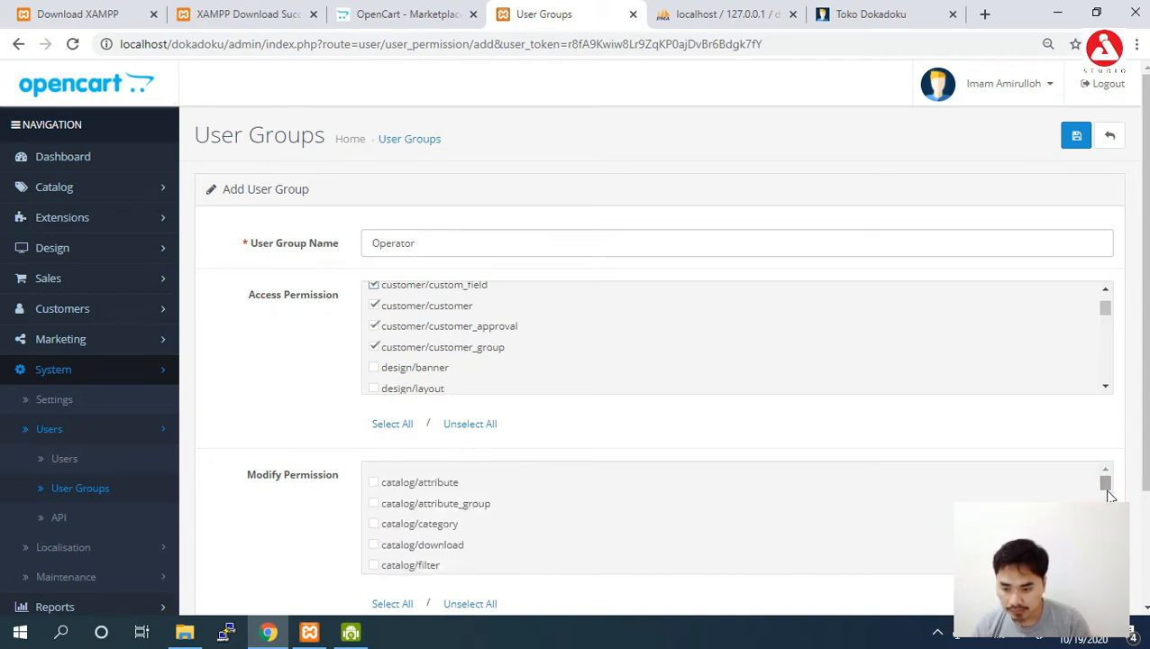
pyautogui.scroll(-6, 1109, 492)
pyautogui.scroll(-2, 1109, 491)
pyautogui.scroll(5, 1106, 475)
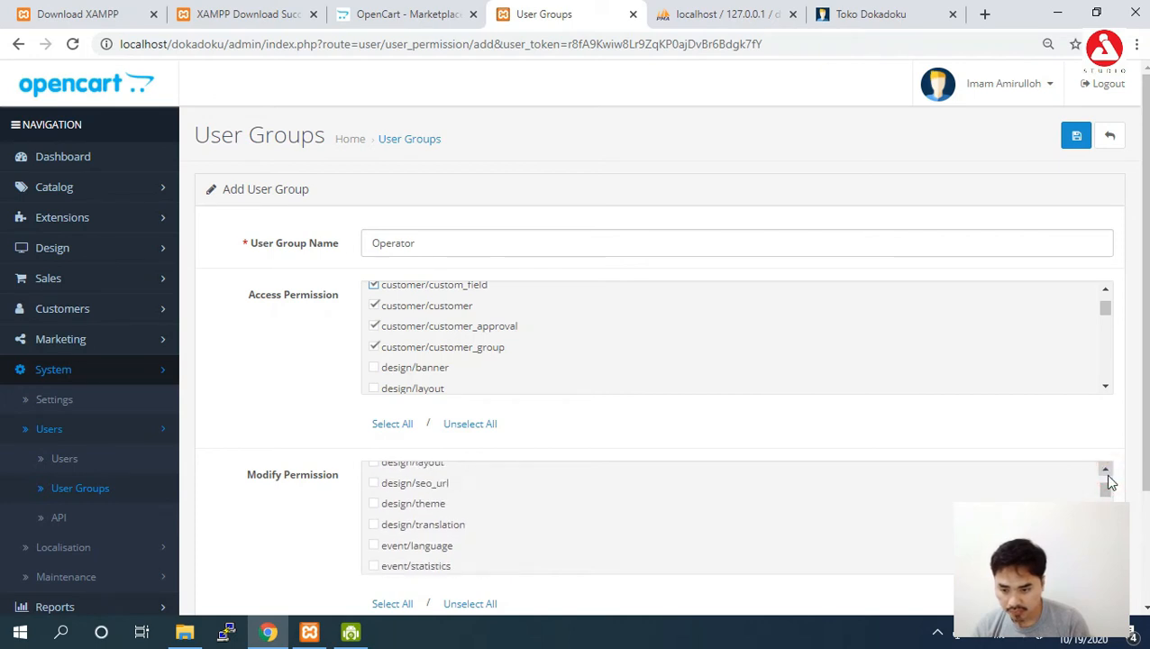
pyautogui.scroll(1, 1107, 475)
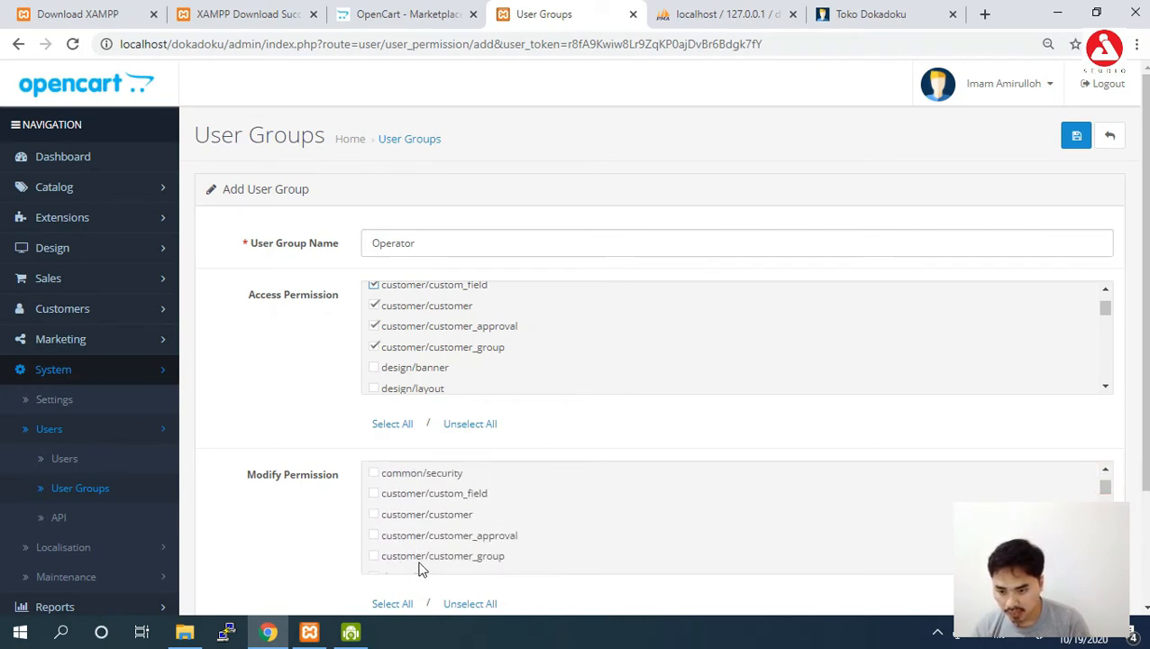
pyautogui.click(375, 556)
pyautogui.click(375, 536)
pyautogui.click(375, 515)
pyautogui.click(374, 493)
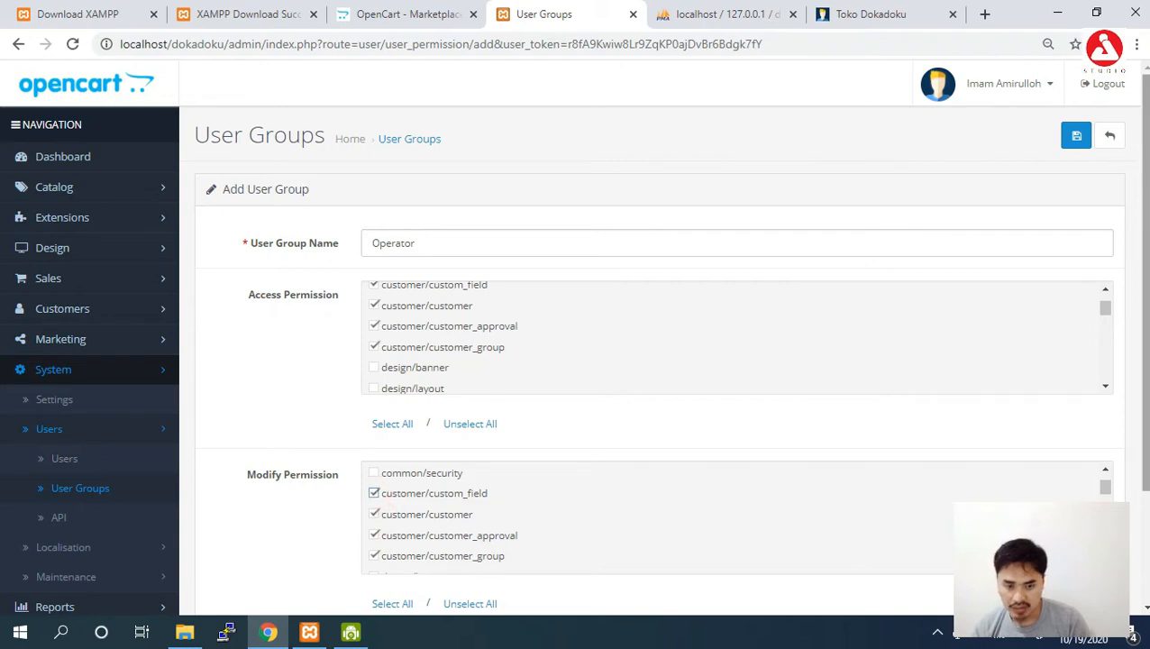
pyautogui.scroll(-2, 945, 506)
pyautogui.scroll(2, 1061, 190)
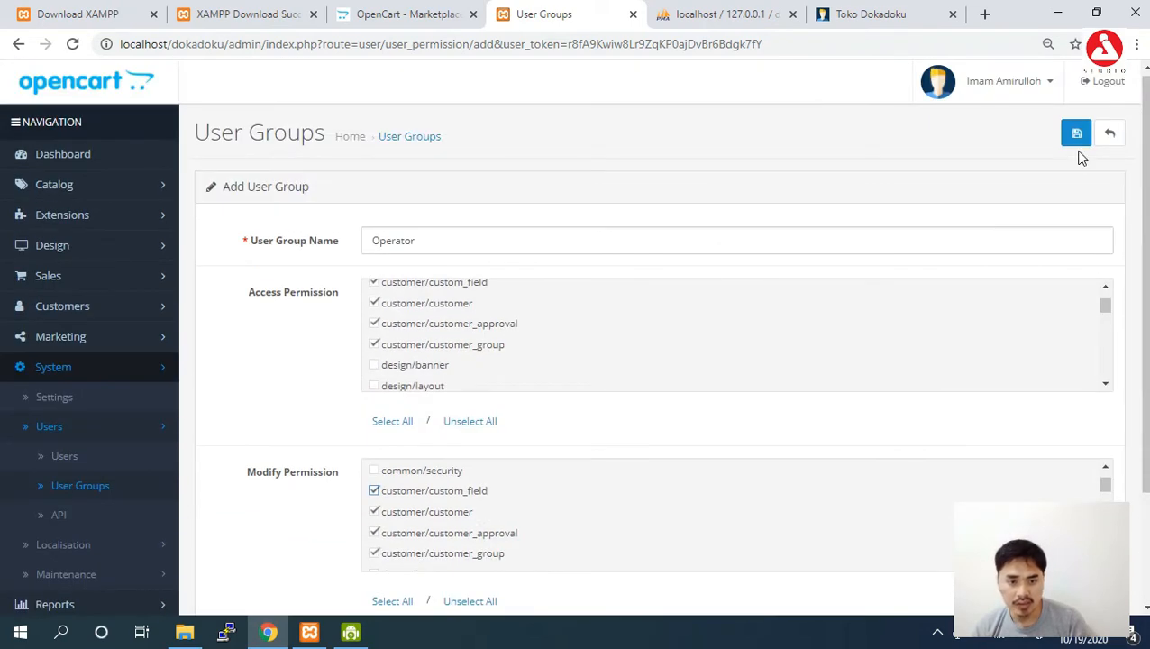
pyautogui.click(1076, 137)
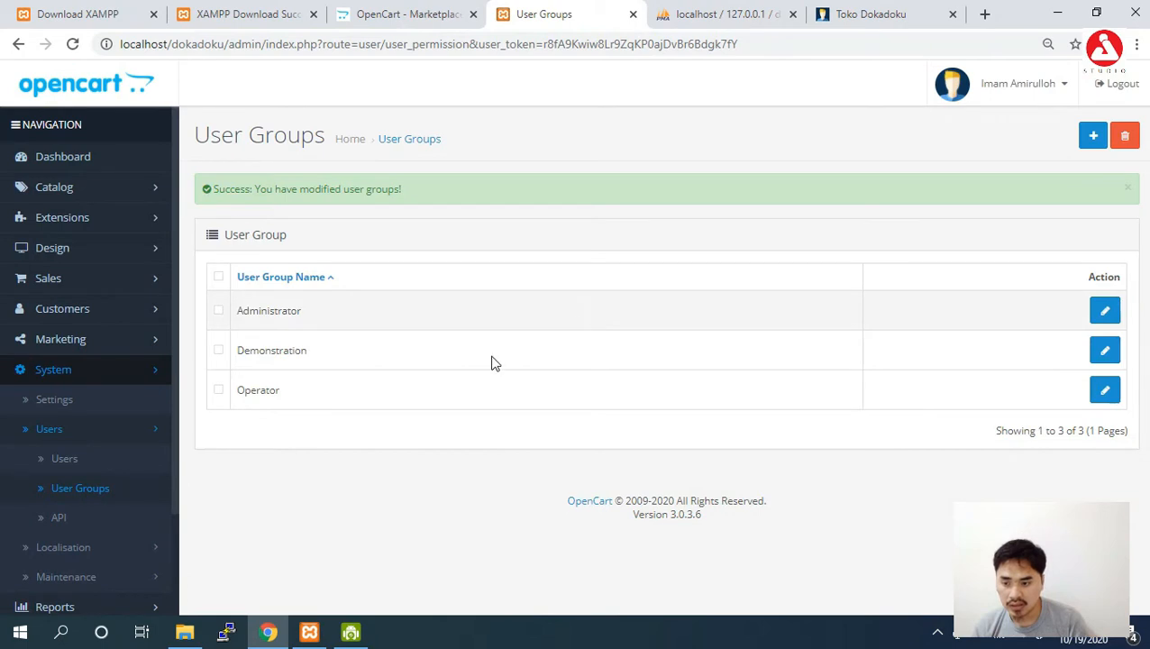
# Add another user with username, first and last name, in the Operator group.
pyautogui.click(76, 462)
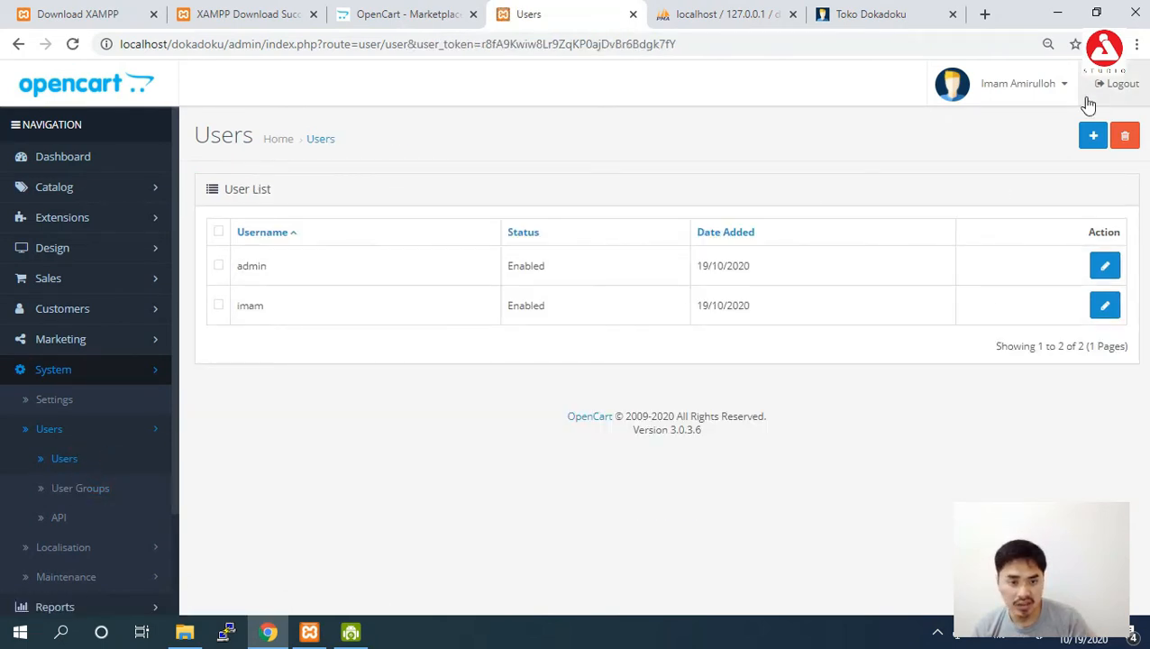
pyautogui.click(1095, 138)
pyautogui.click(443, 243)
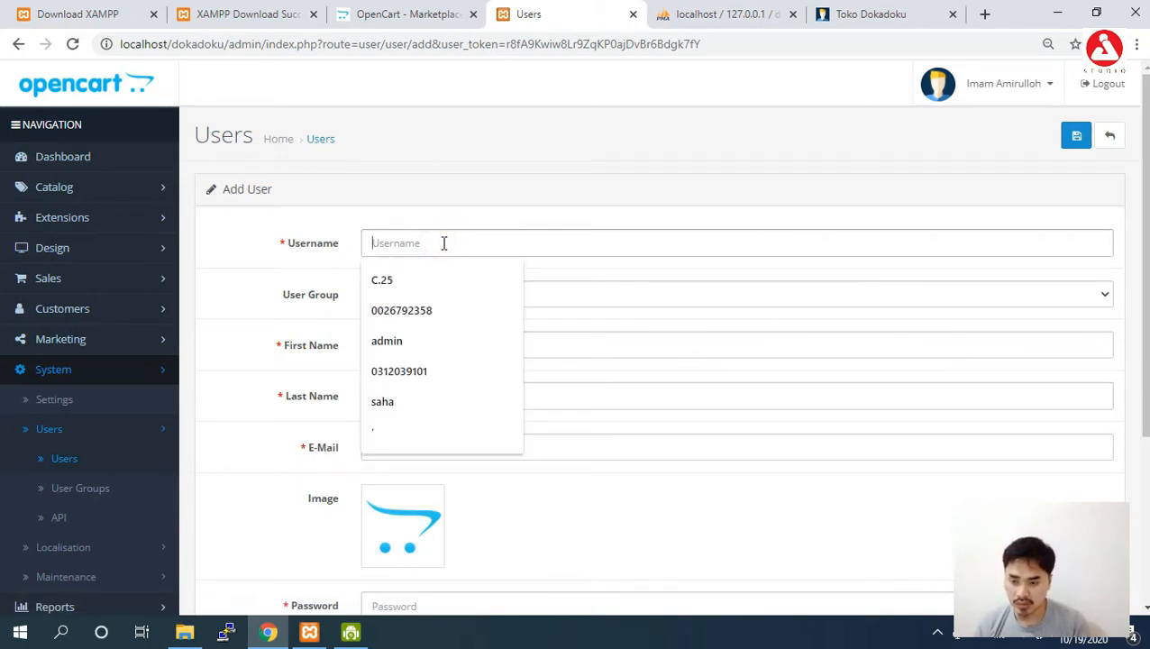
pyautogui.write('arin')
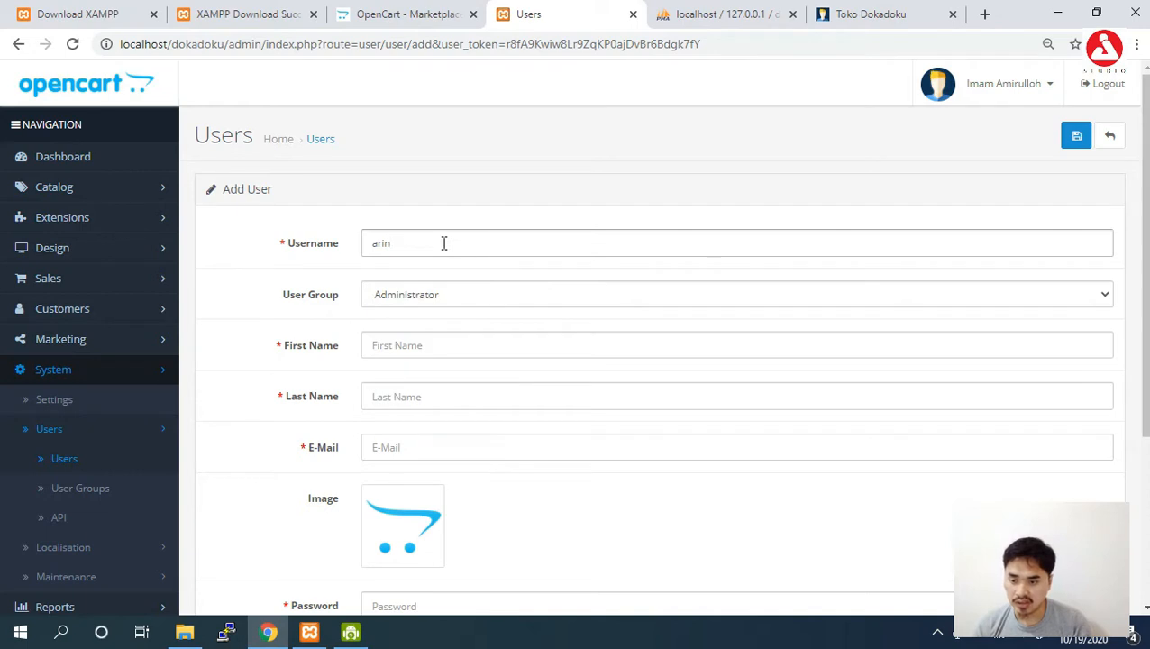
pyautogui.click(431, 342)
pyautogui.write('Arinilhaq')
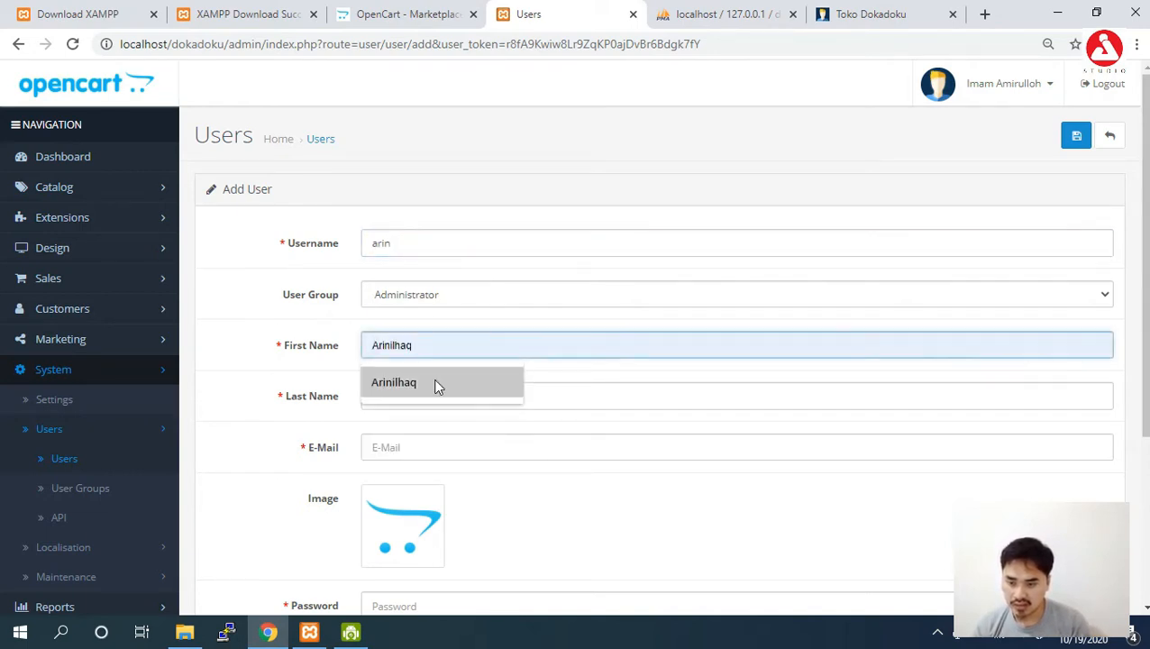
pyautogui.click(434, 382)
pyautogui.click(430, 397)
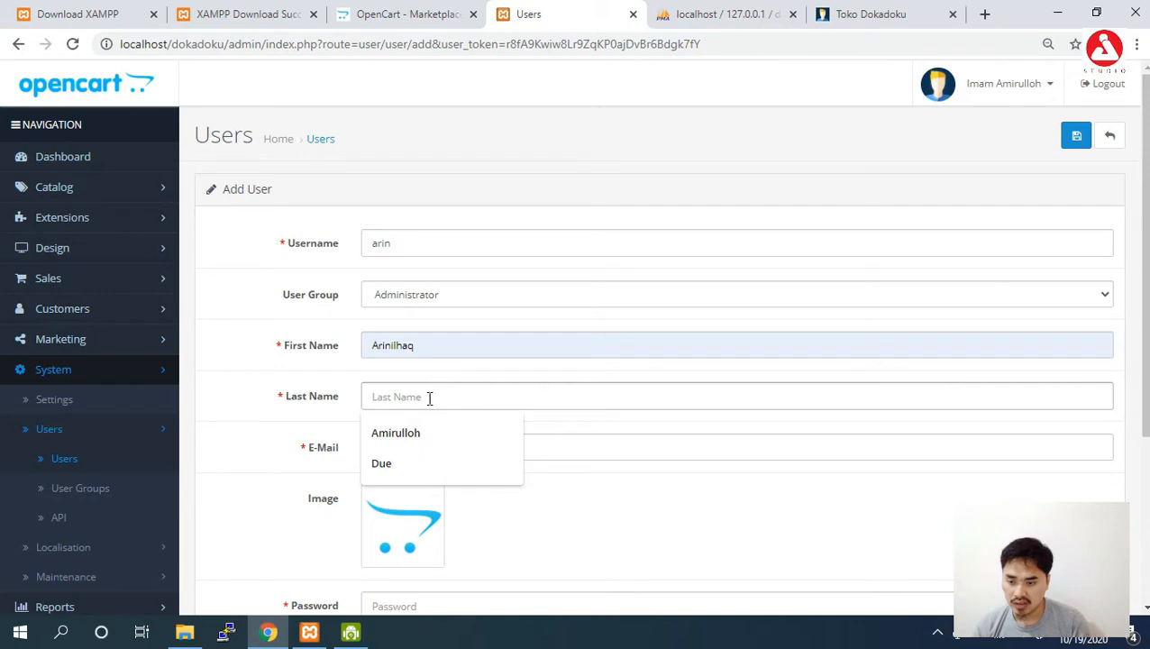
pyautogui.write('Am')
pyautogui.press('Down')
pyautogui.press('Return')
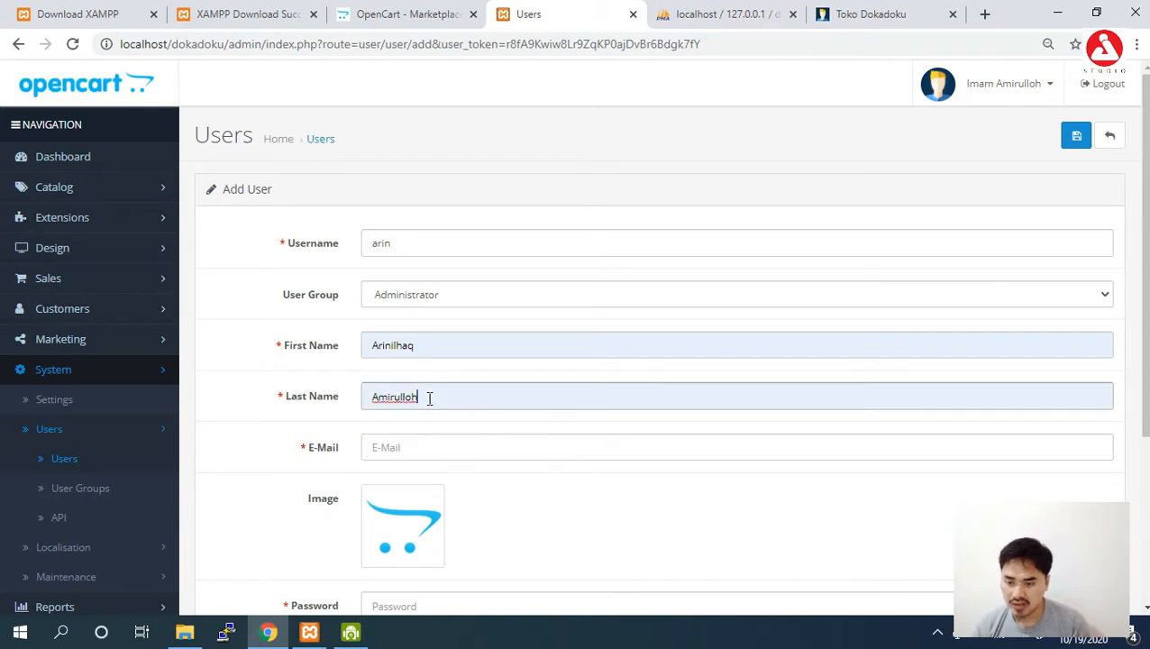
pyautogui.click(560, 299)
pyautogui.click(552, 342)
# Fill the suggested e-mail and password, set status Enabled, save, and dismiss Chrome's warning.
pyautogui.scroll(-1, 900, 382)
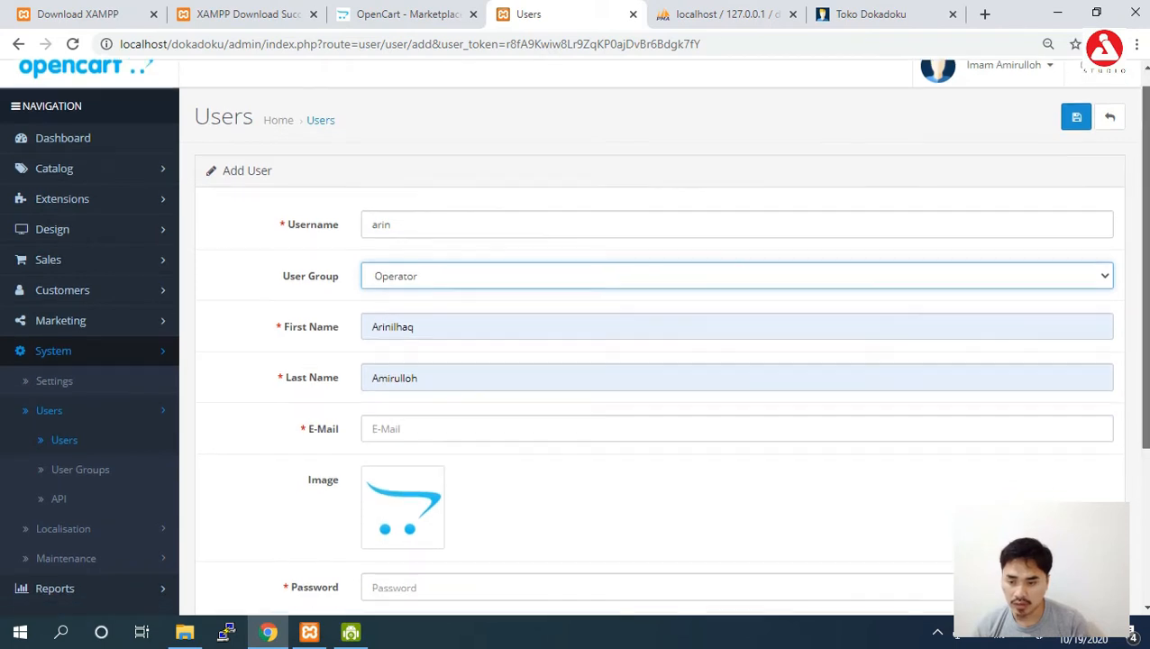
pyautogui.click(847, 382)
pyautogui.write('a')
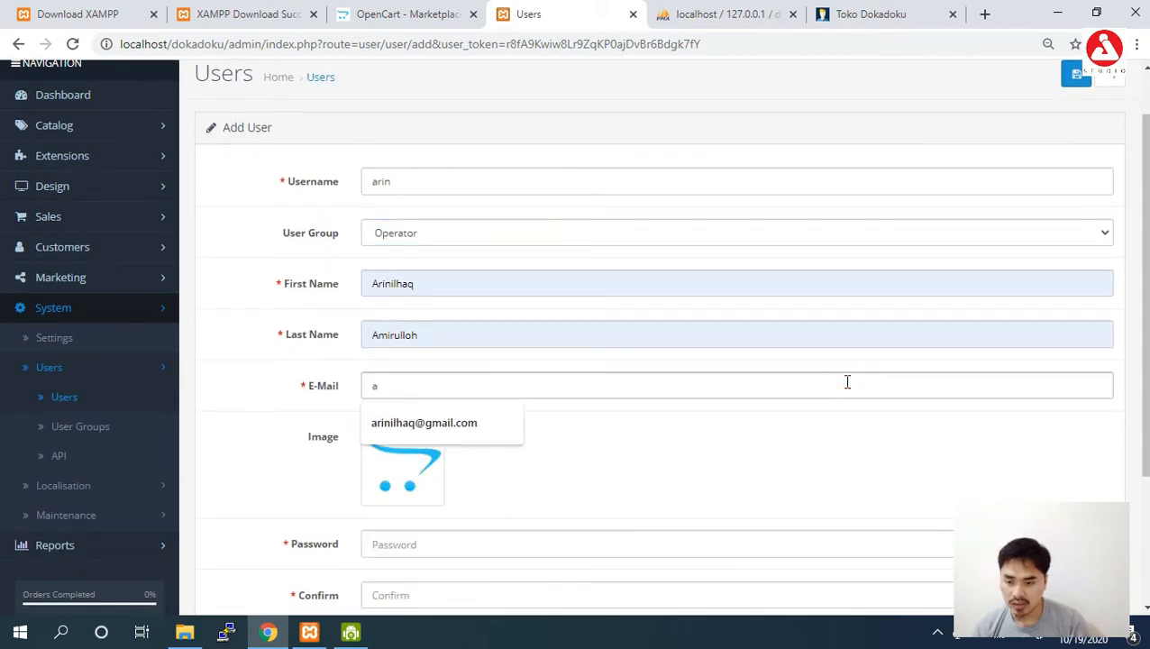
pyautogui.press('Down')
pyautogui.press('Return')
pyautogui.scroll(-1, 820, 451)
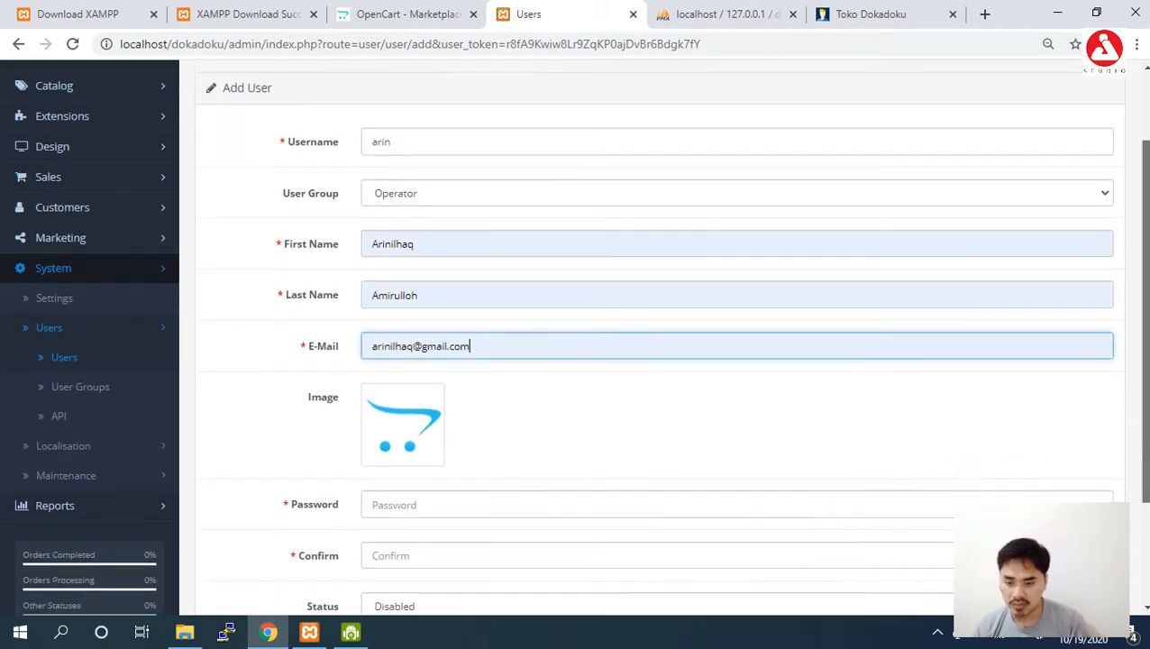
pyautogui.click(733, 451)
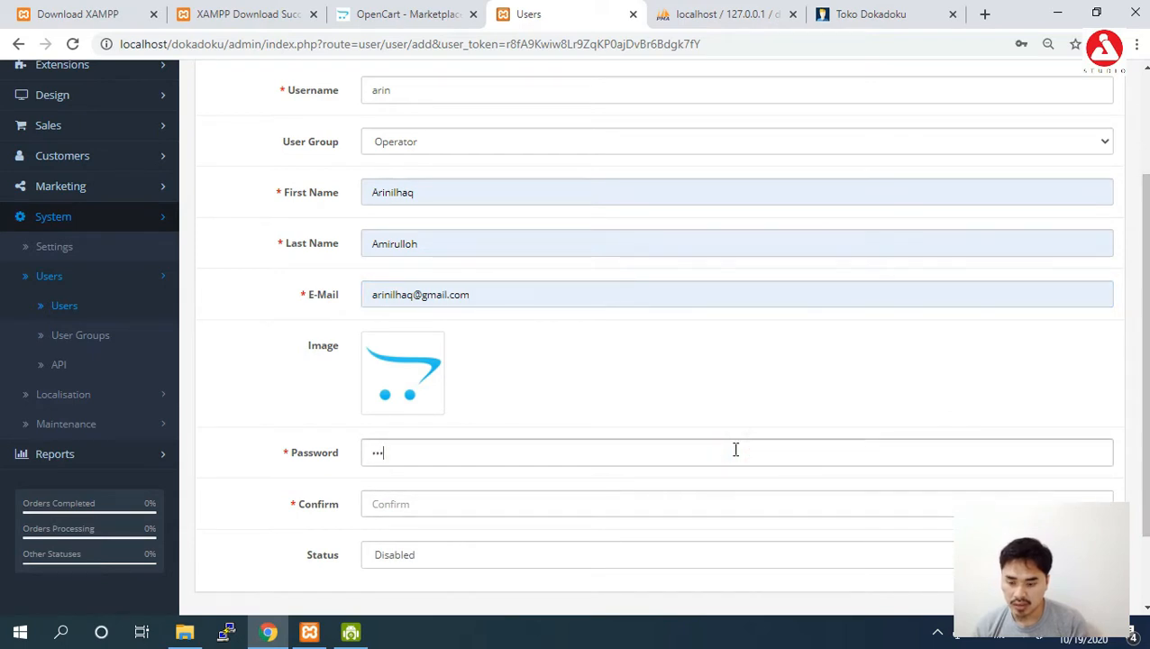
pyautogui.press('Tab')
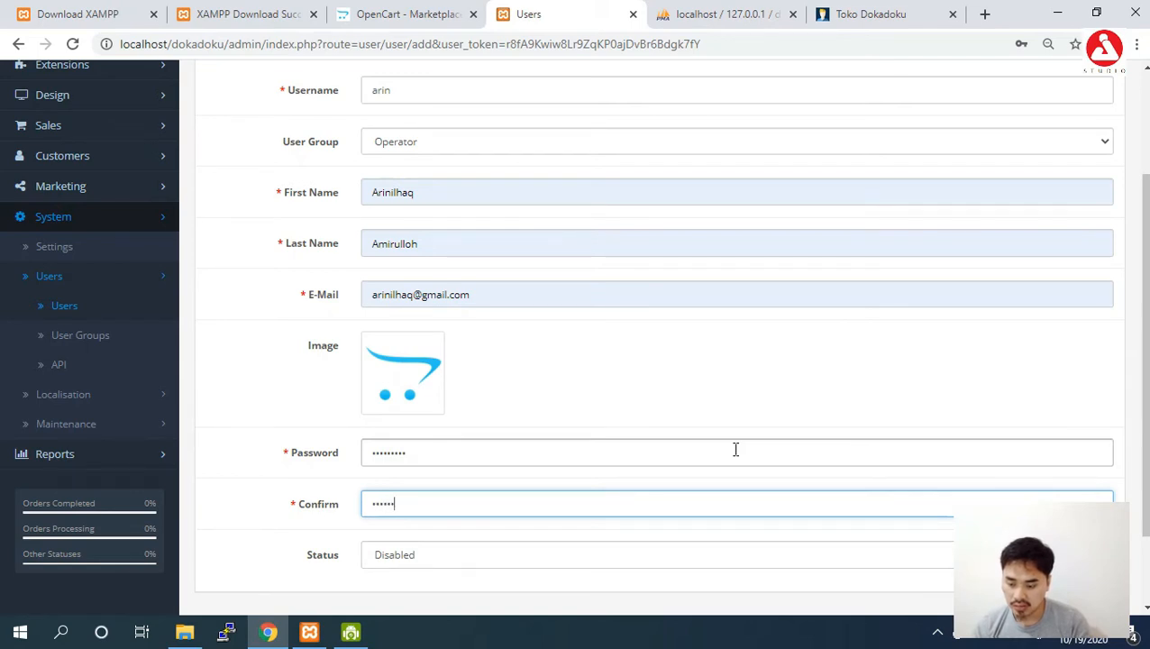
pyautogui.click(704, 554)
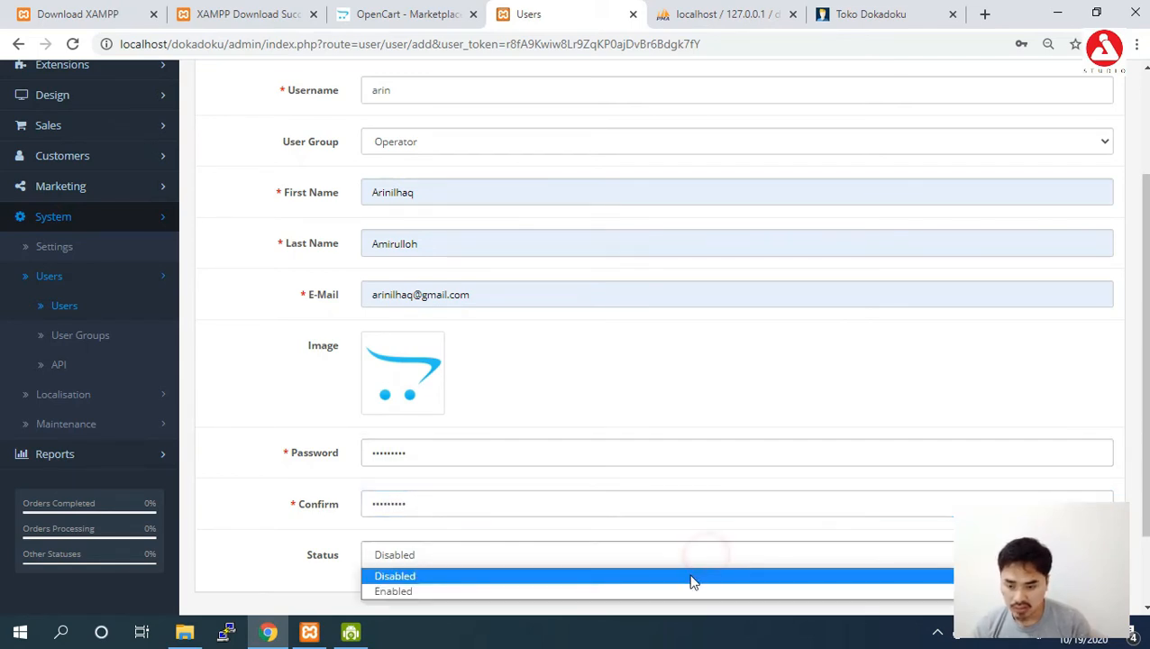
pyautogui.click(686, 590)
pyautogui.scroll(3, 631, 334)
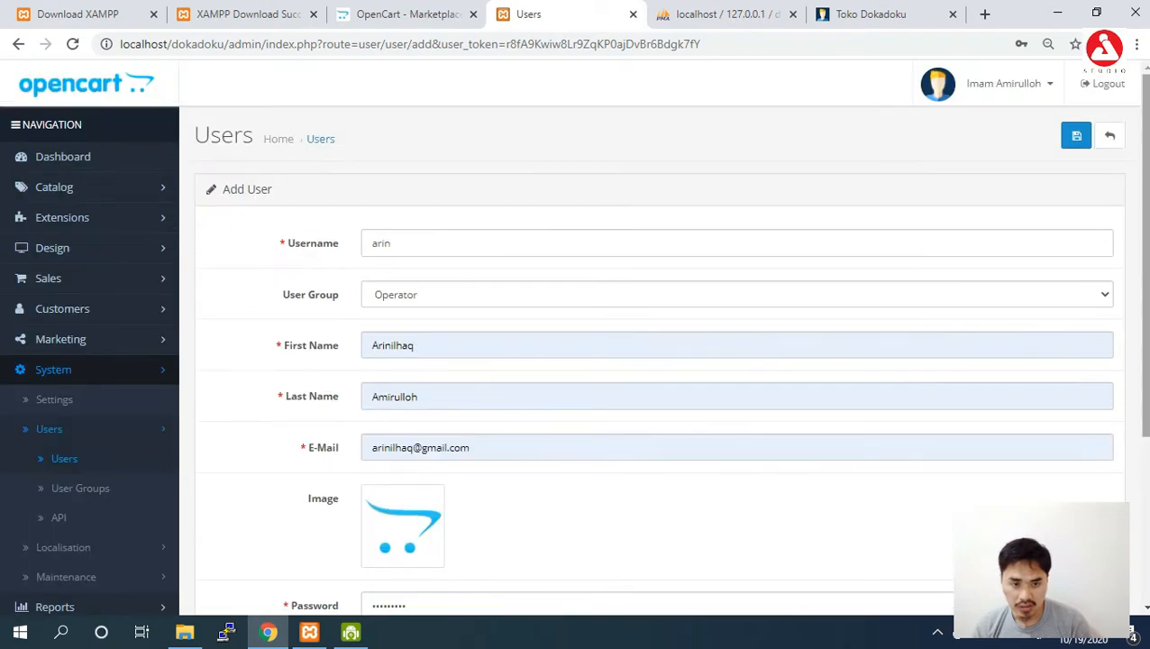
pyautogui.click(1077, 135)
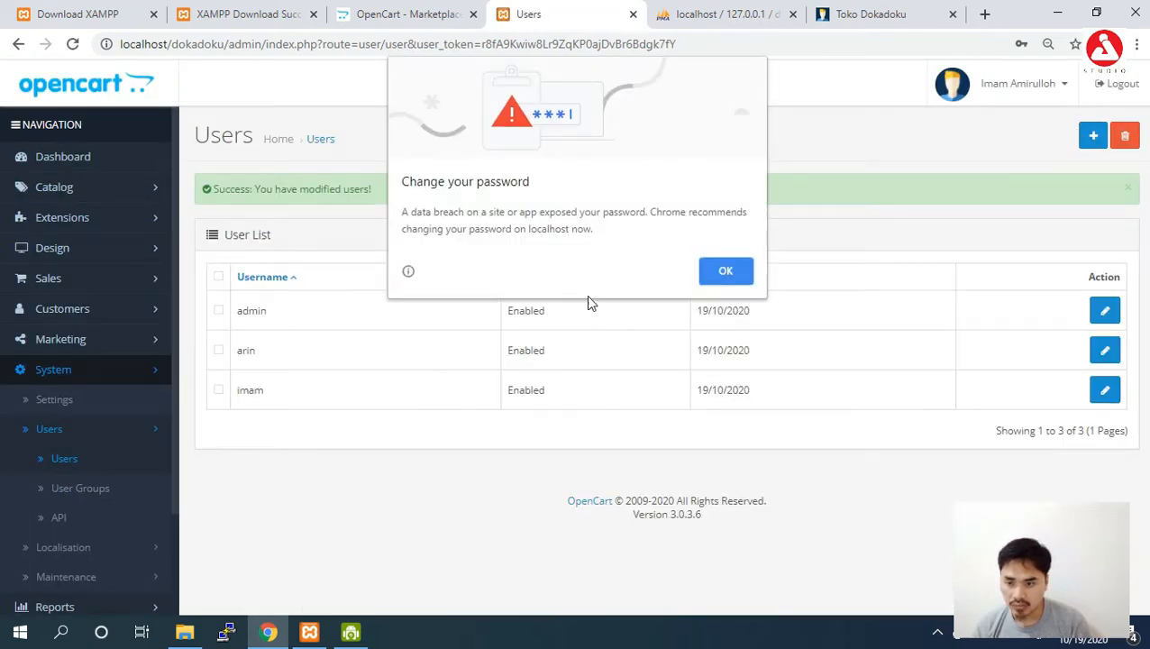
pyautogui.click(712, 281)
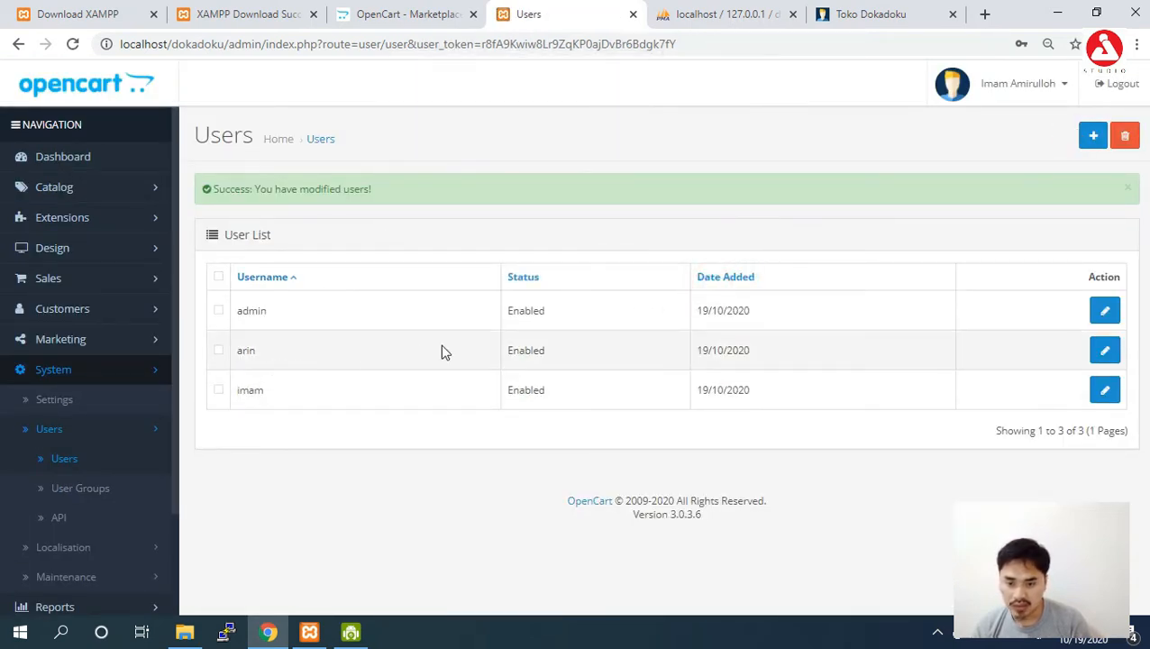
# Log out and sign in with the Operator user's username and password.
pyautogui.click(1118, 85)
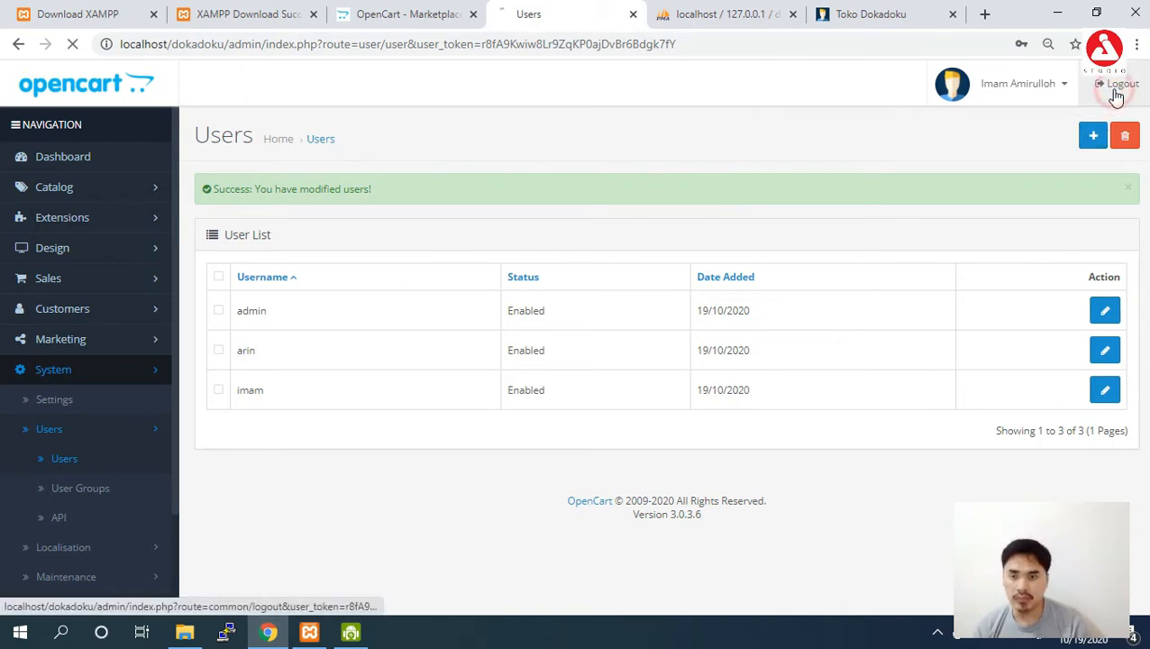
pyautogui.click(514, 220)
pyautogui.write('arin')
pyautogui.press('Tab')
pyautogui.press('Tab')
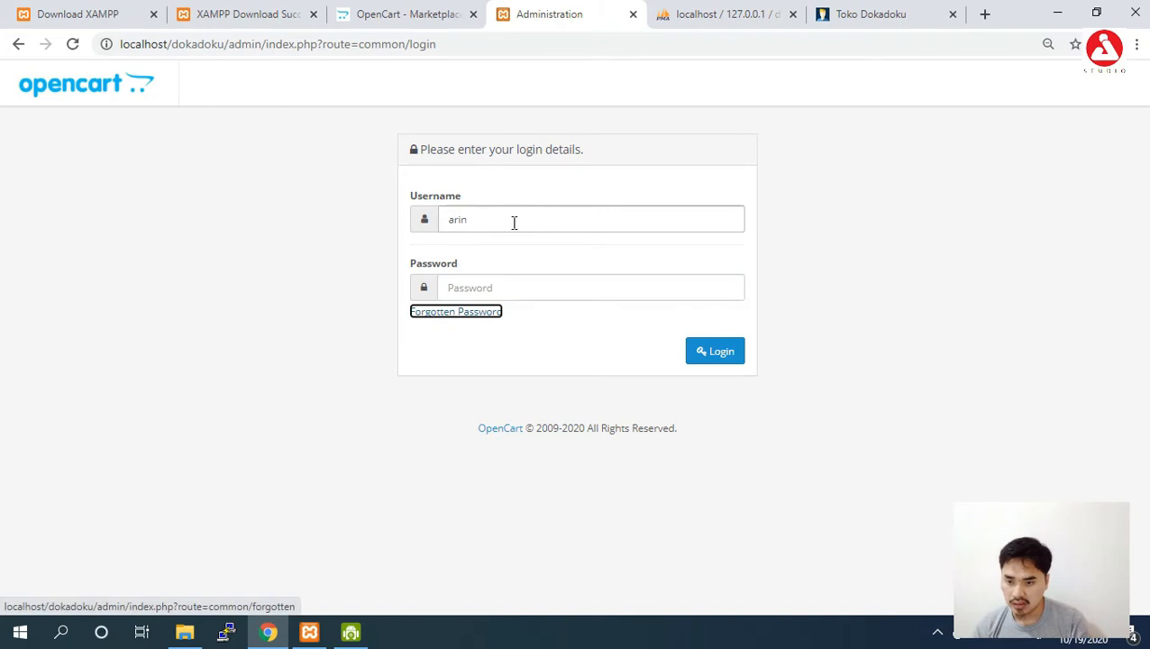
pyautogui.click(503, 282)
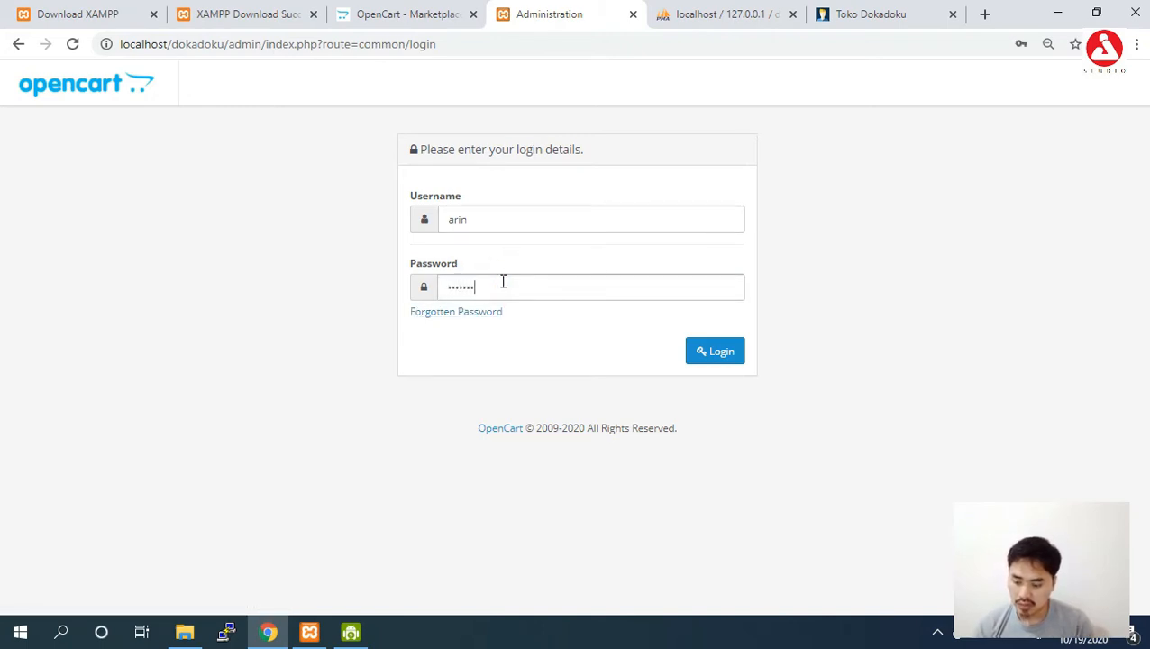
pyautogui.press('Return')
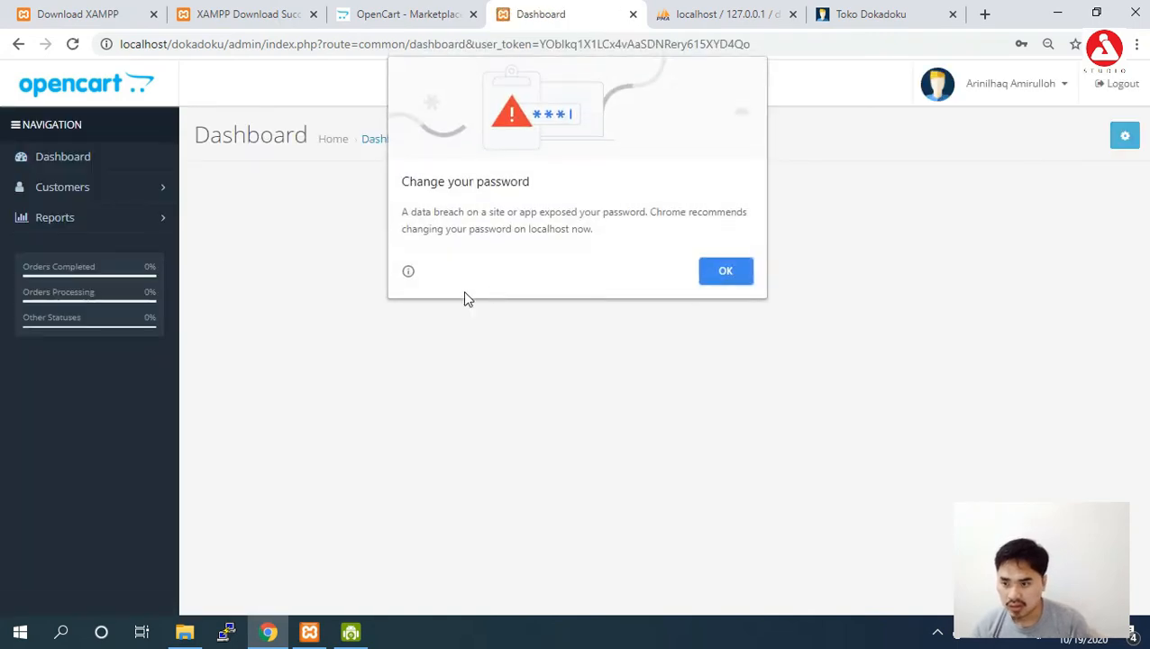
pyautogui.click(732, 276)
# Expand and collapse the Customers menu, then log out of the Operator account.
pyautogui.click(77, 185)
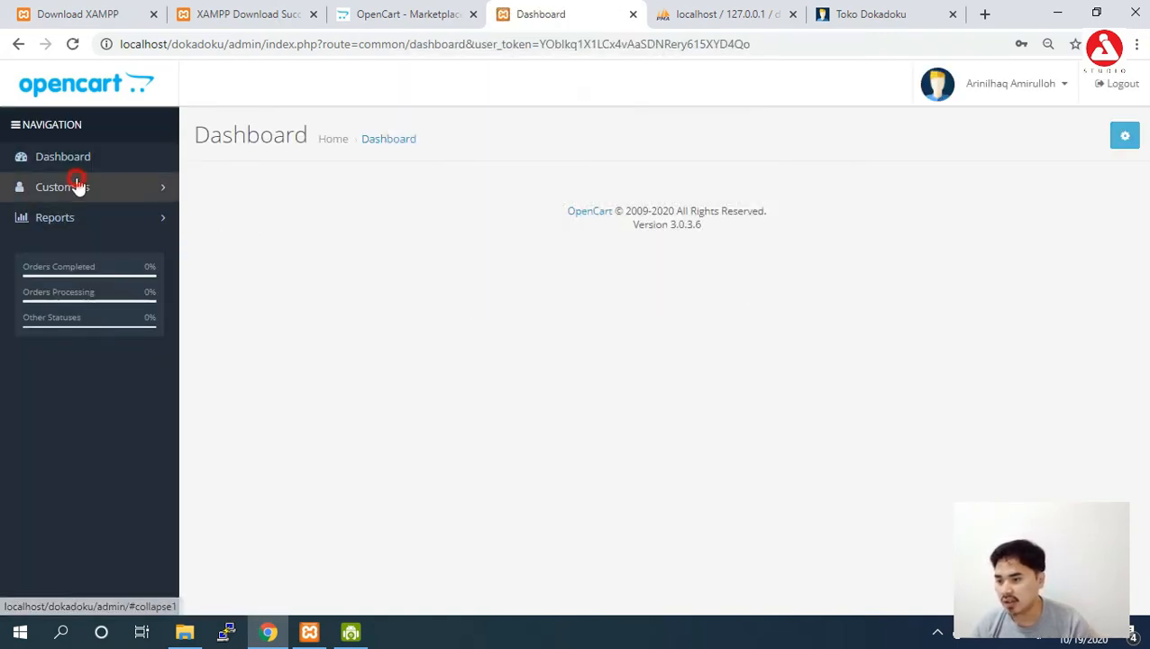
pyautogui.click(76, 186)
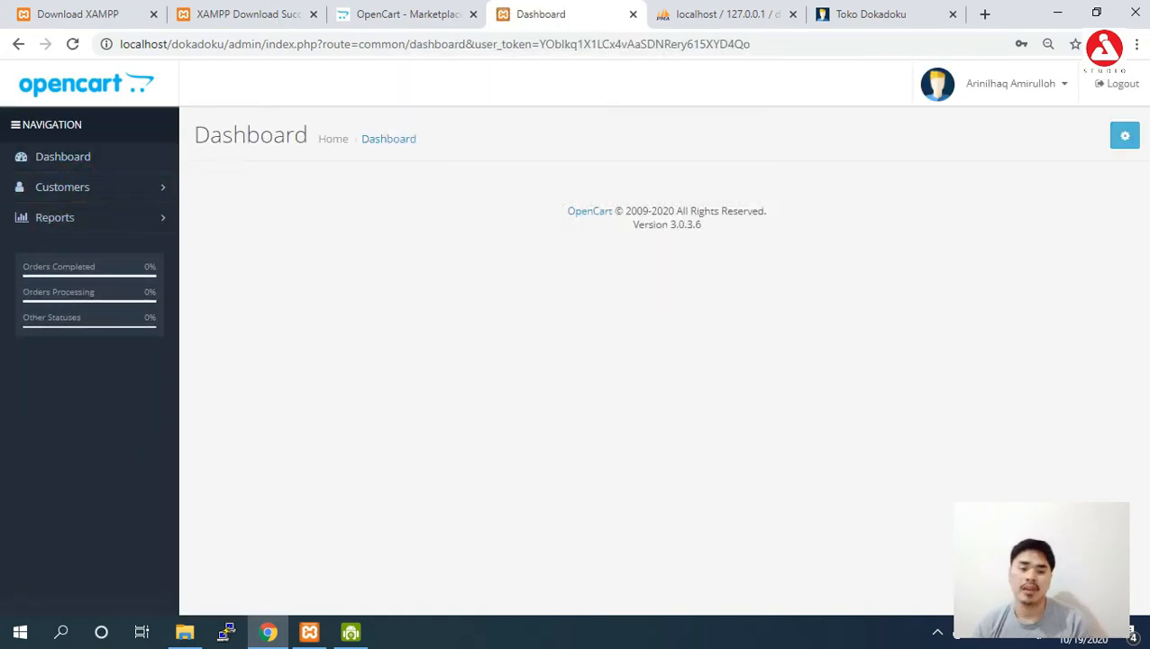
pyautogui.click(1115, 91)
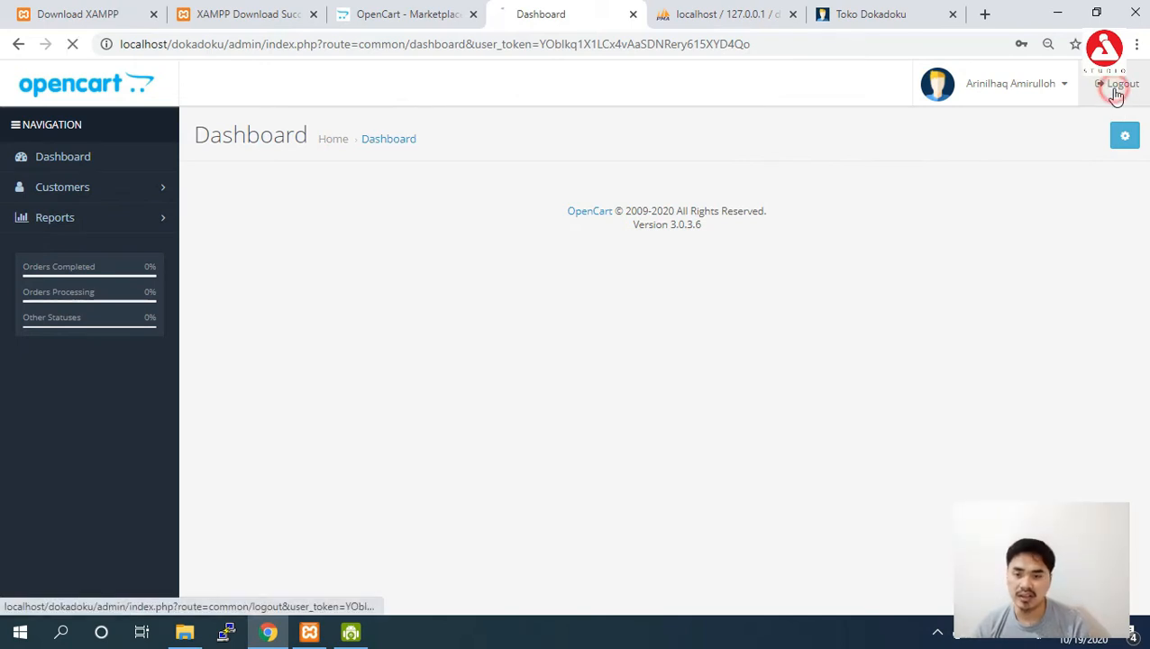
# Sign in with the administrator credentials, dismiss Chrome's warning, and expand System > Users.
pyautogui.click(560, 219)
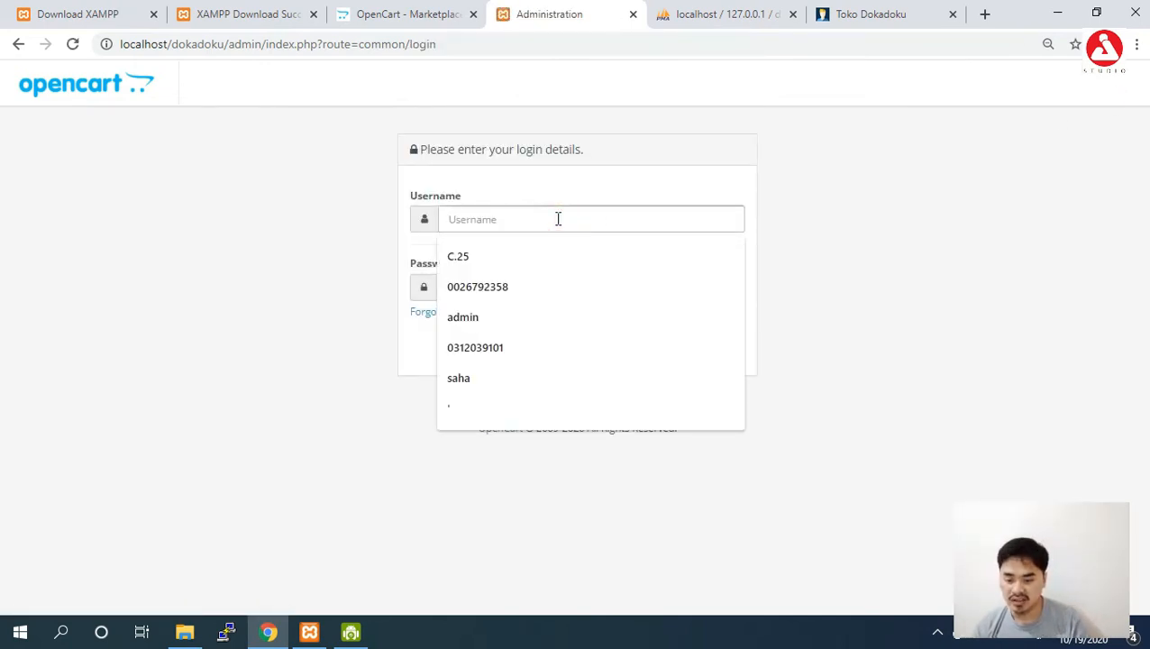
pyautogui.write('a')
pyautogui.press('BackSpace')
pyautogui.write('imam')
pyautogui.press('Tab')
pyautogui.write('a')
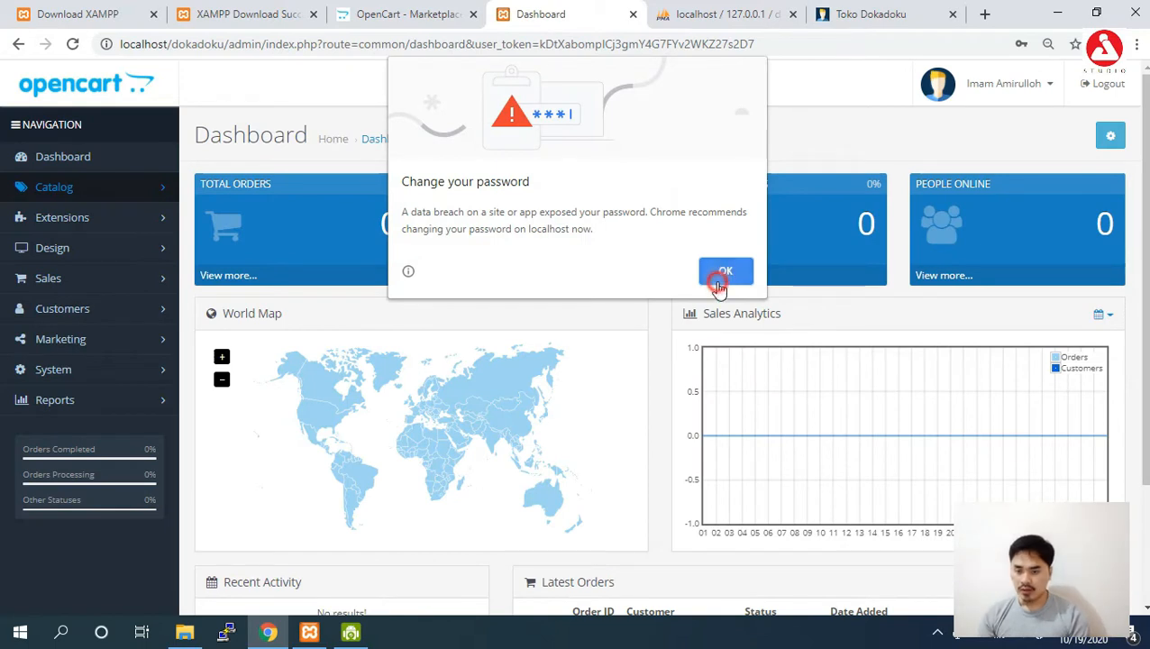
pyautogui.click(722, 276)
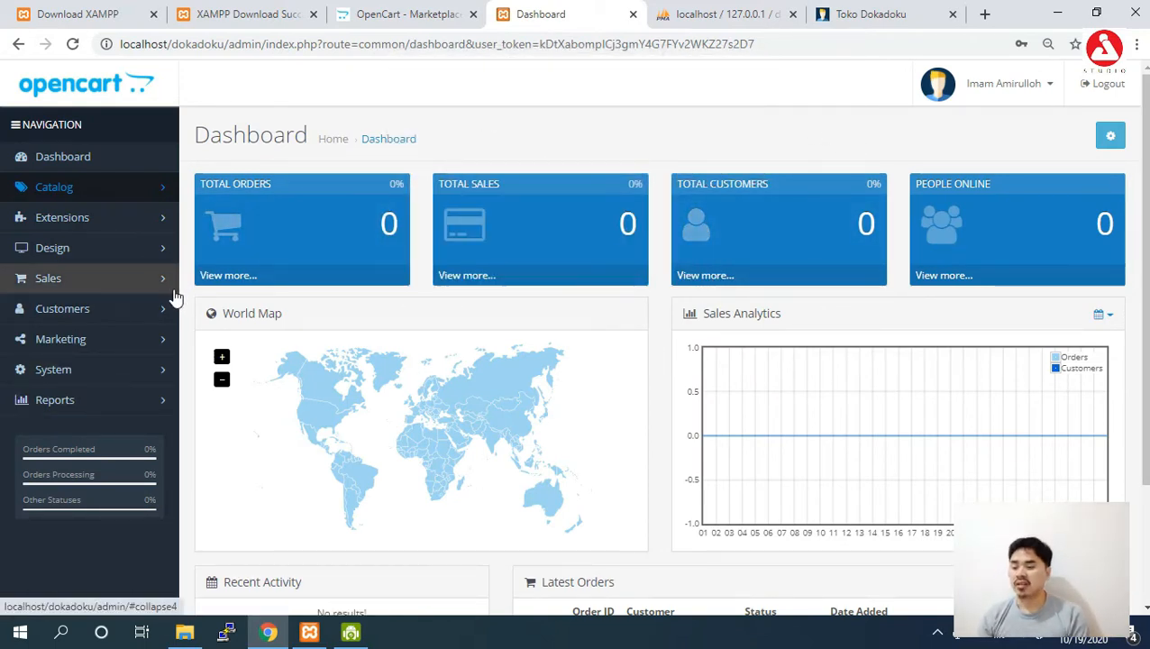
pyautogui.click(127, 369)
pyautogui.click(102, 433)
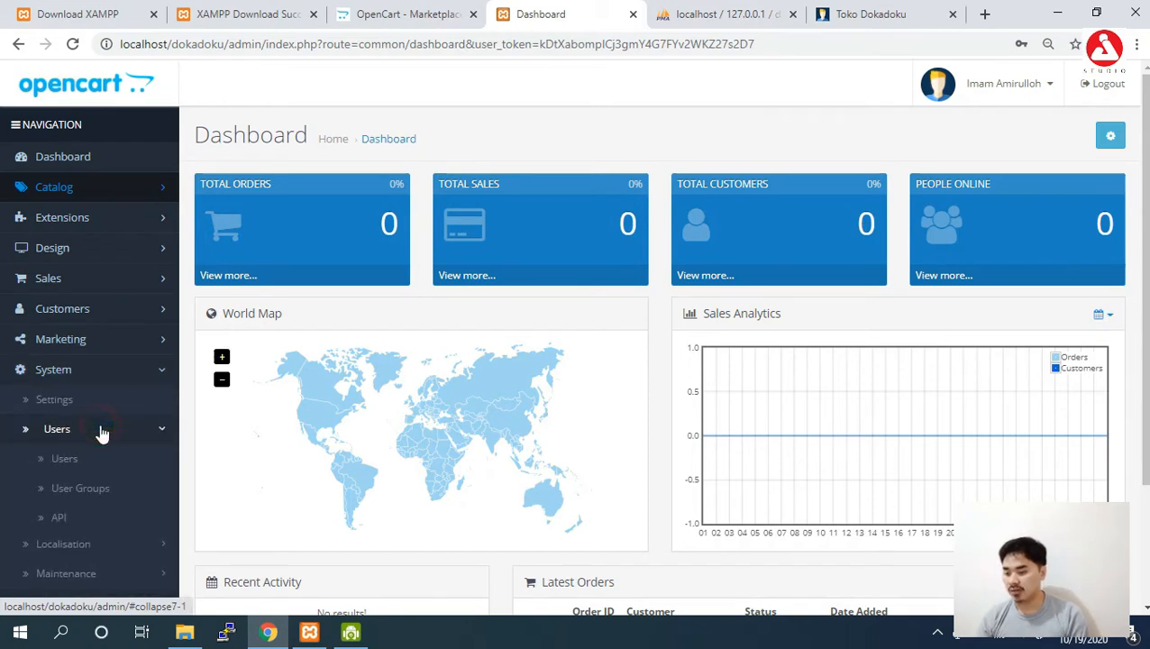
# Review the Default API's edit page, then view User Groups and expand Localisation.
pyautogui.click(76, 522)
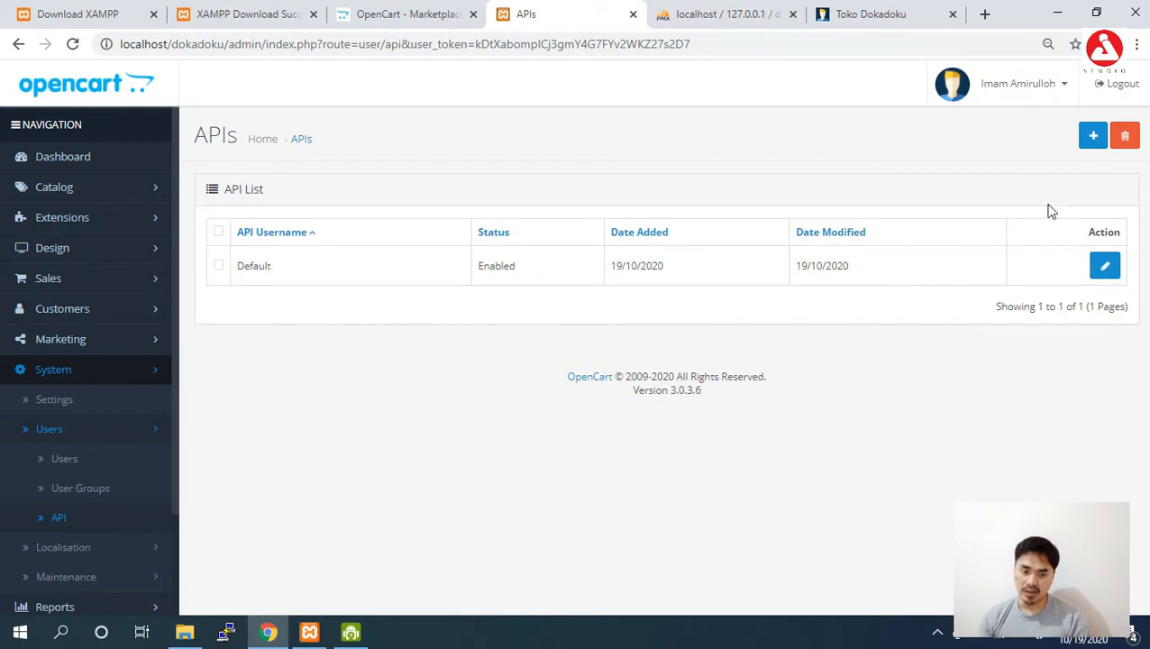
pyautogui.click(1105, 265)
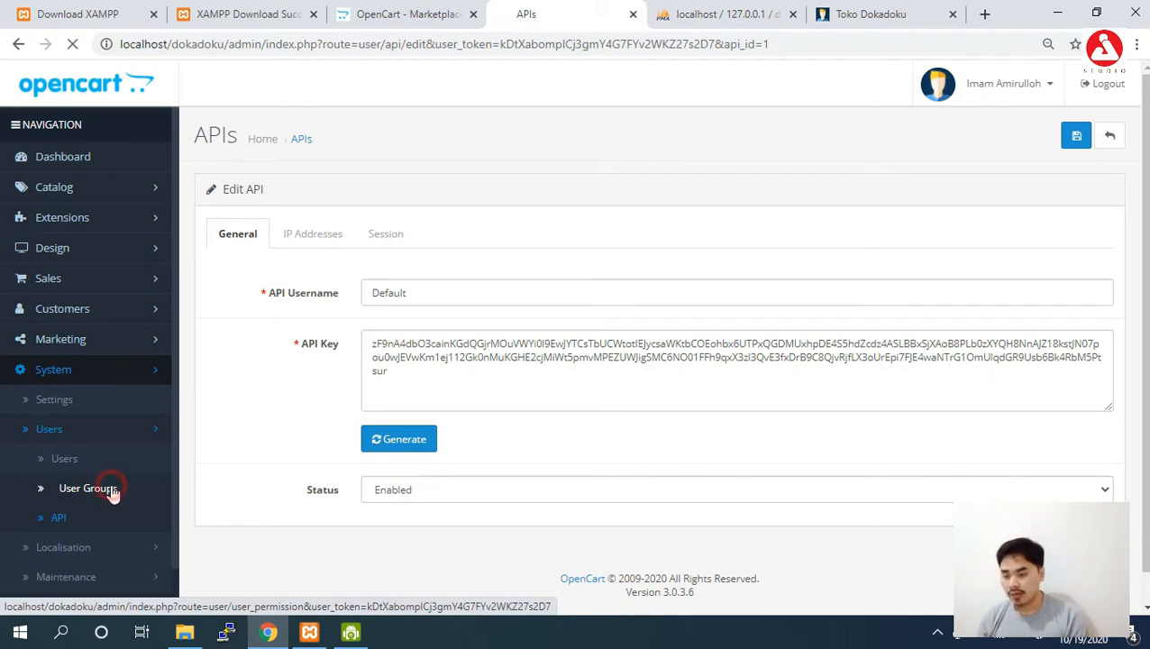
pyautogui.click(109, 489)
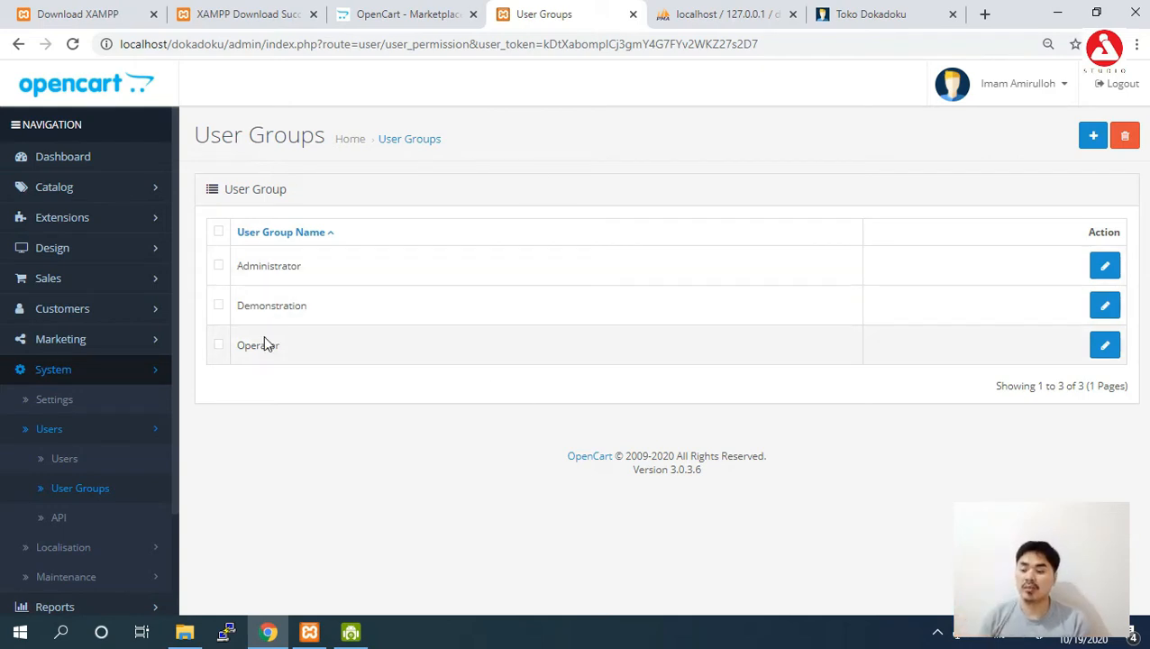
pyautogui.click(77, 549)
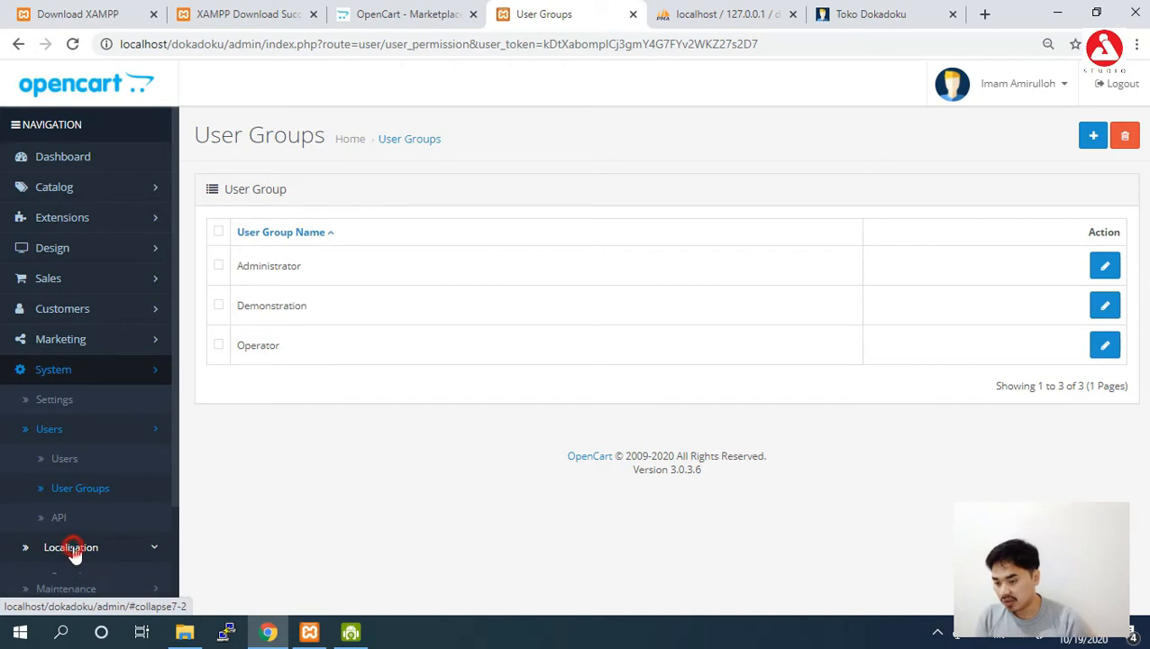
pyautogui.moveTo(176, 357); pyautogui.dragTo(179, 463)
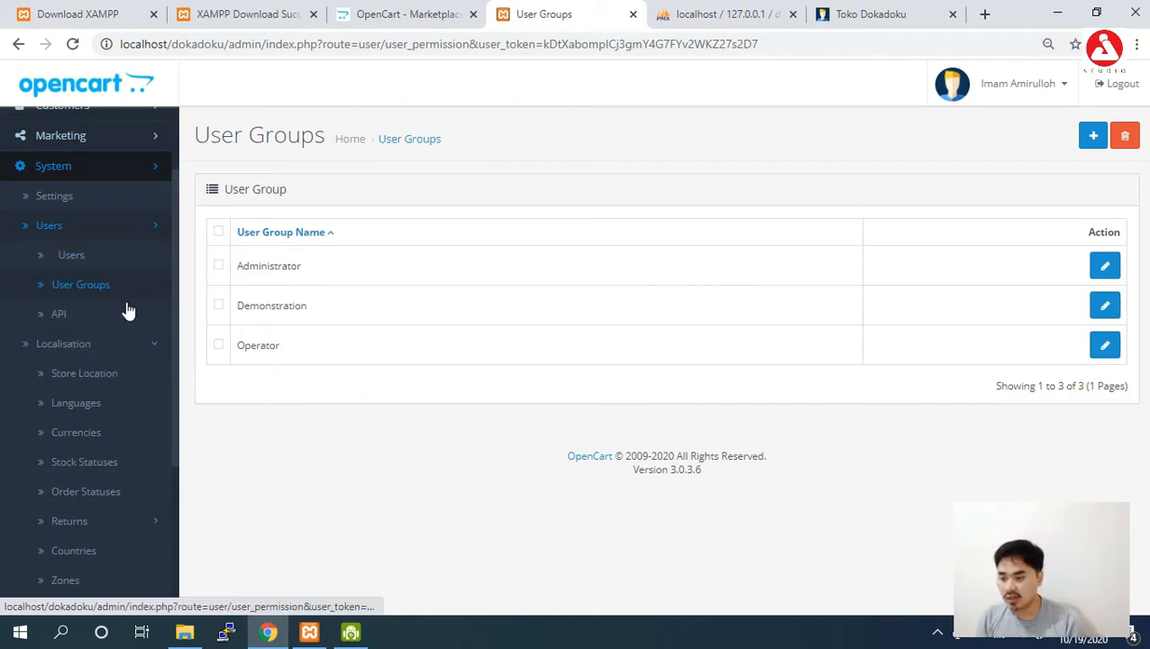
# Check the store list and Currencies page, then open Maintenance > Backup / Restore.
pyautogui.click(89, 199)
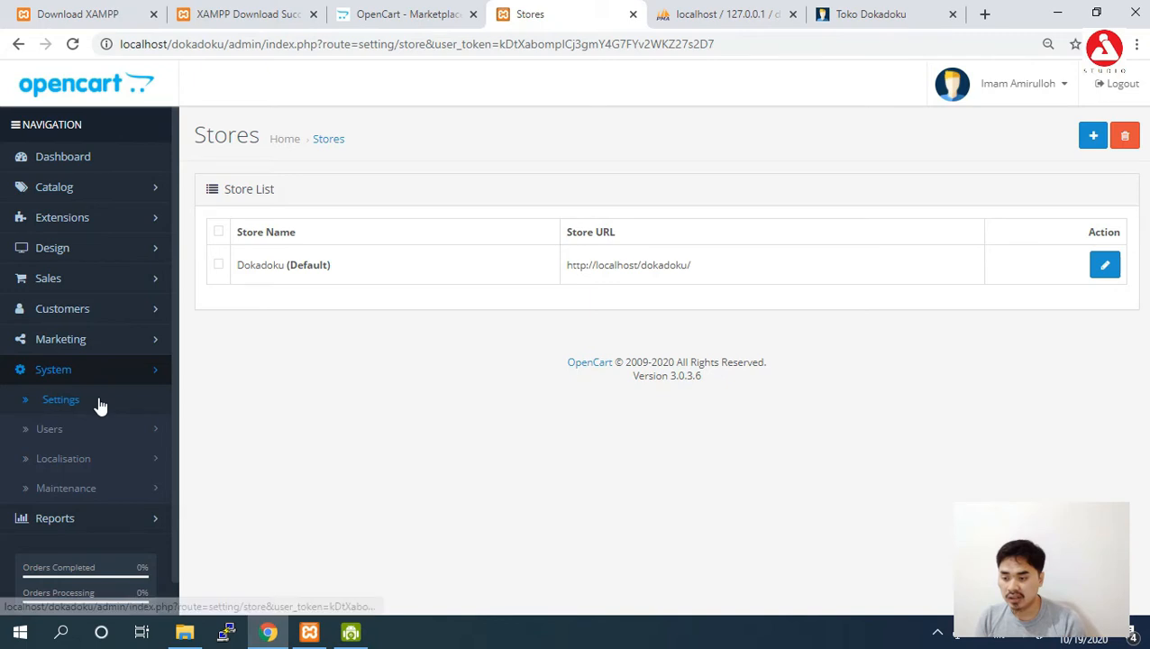
pyautogui.click(150, 463)
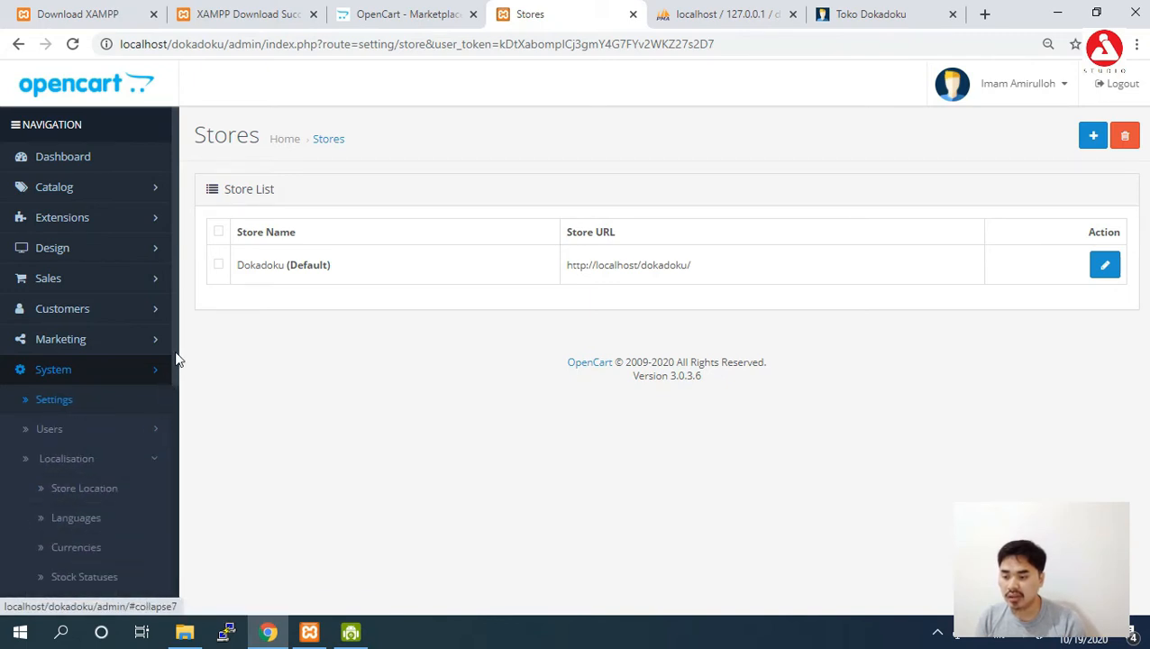
pyautogui.moveTo(173, 351); pyautogui.dragTo(169, 403)
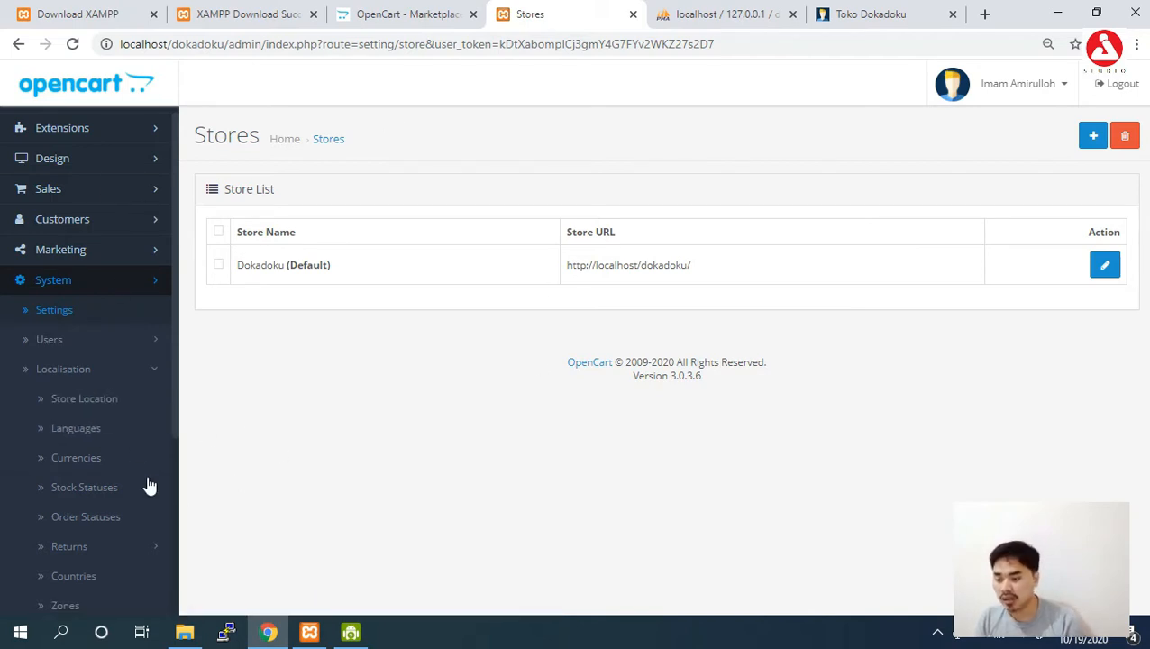
pyautogui.click(110, 463)
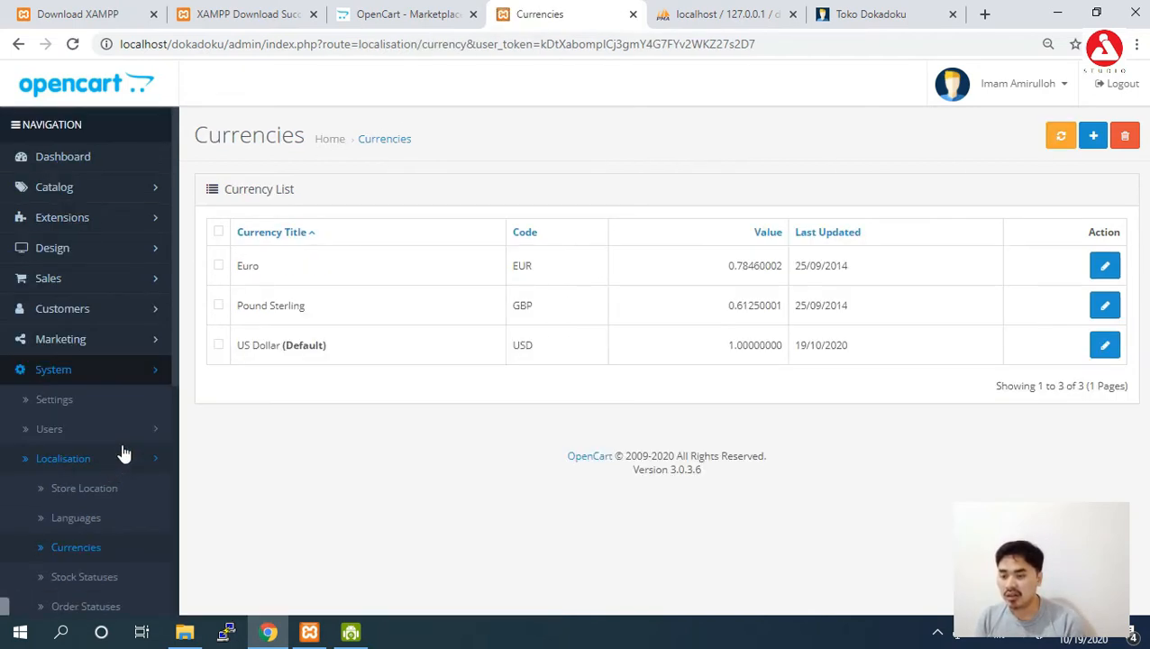
pyautogui.moveTo(177, 368); pyautogui.dragTo(177, 560)
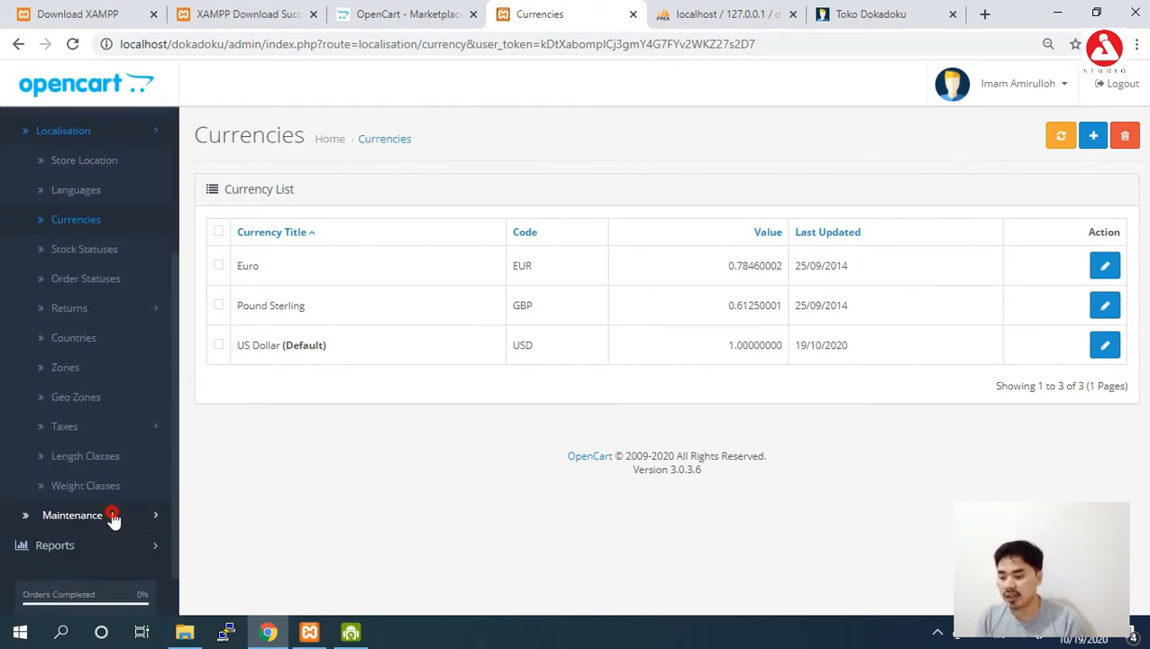
pyautogui.click(45, 514)
pyautogui.click(122, 552)
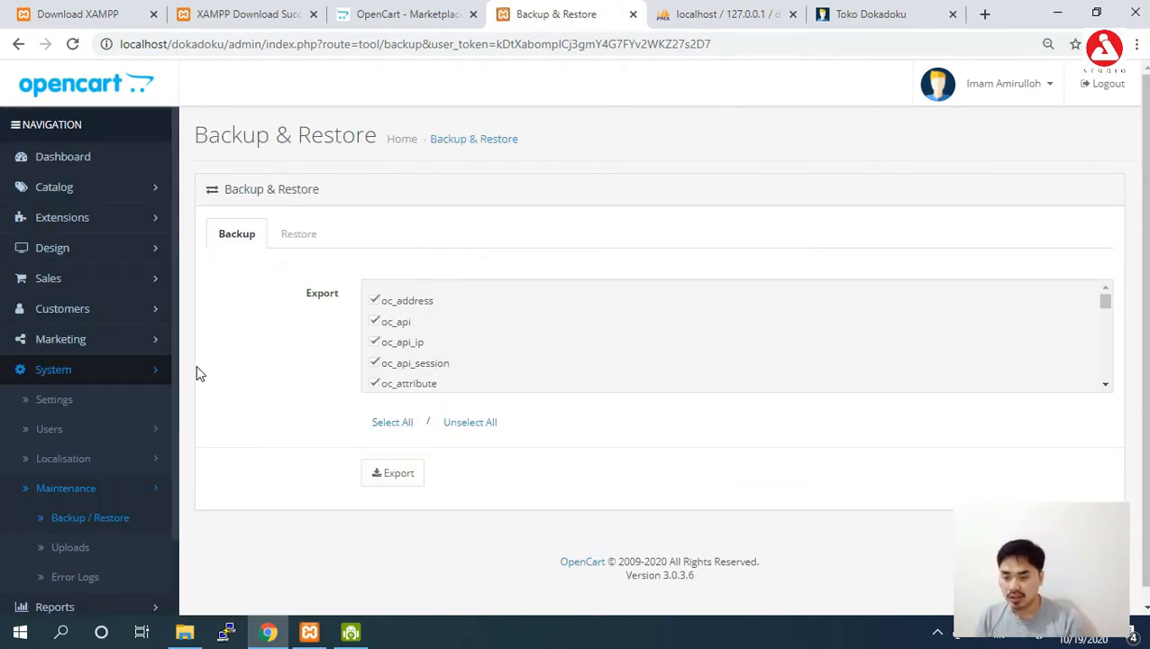
# Browse Maintenance's Export and Restore tabs, the Uploads list, then the empty Error Log.
pyautogui.moveTo(173, 379); pyautogui.dragTo(169, 457)
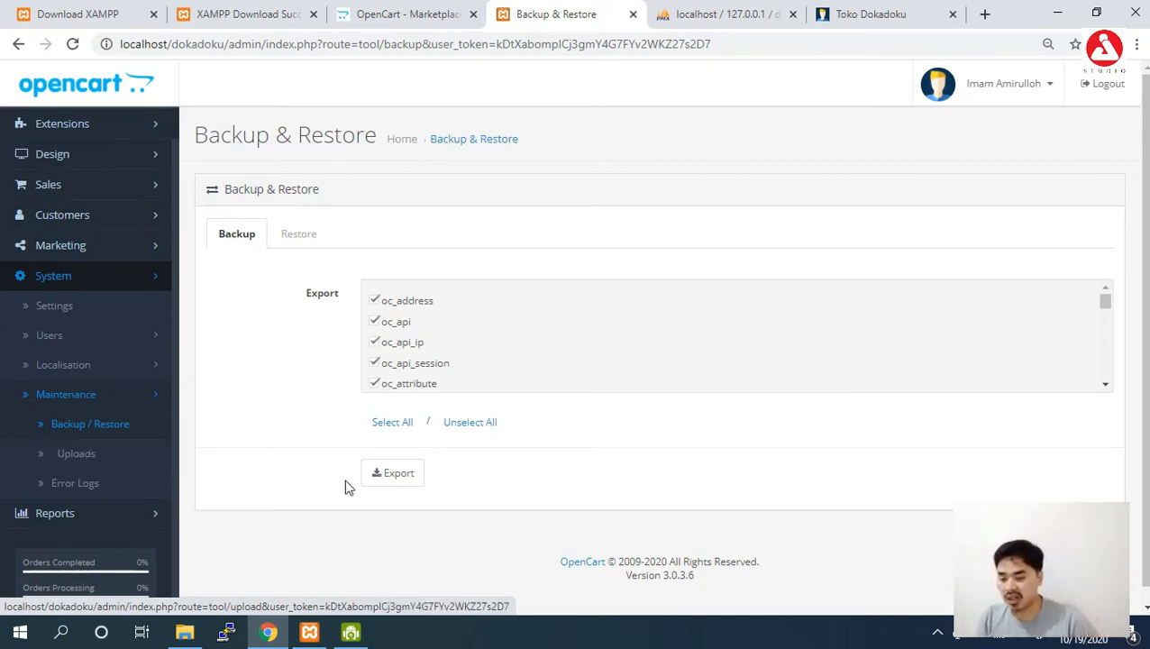
pyautogui.click(423, 479)
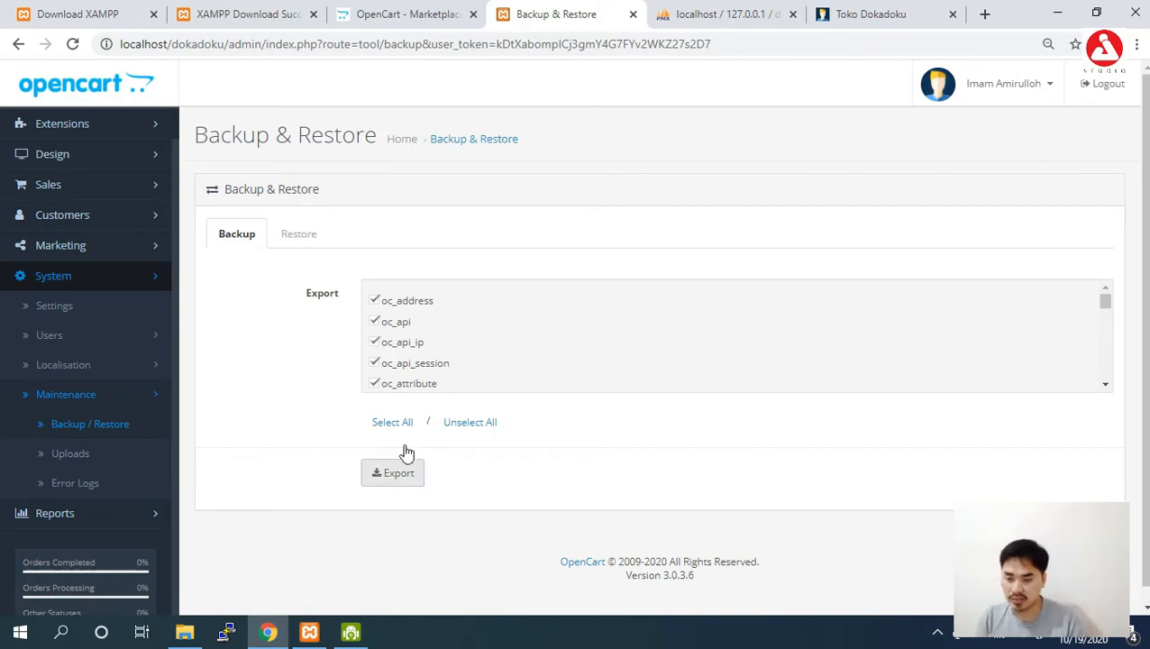
pyautogui.click(322, 252)
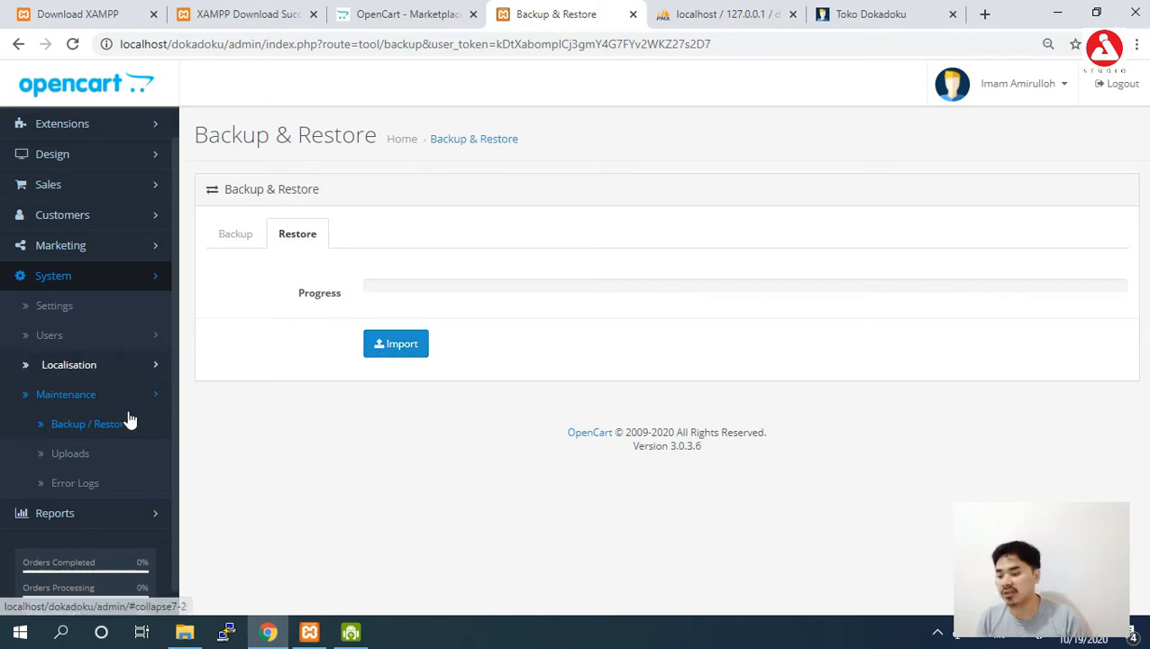
pyautogui.click(77, 461)
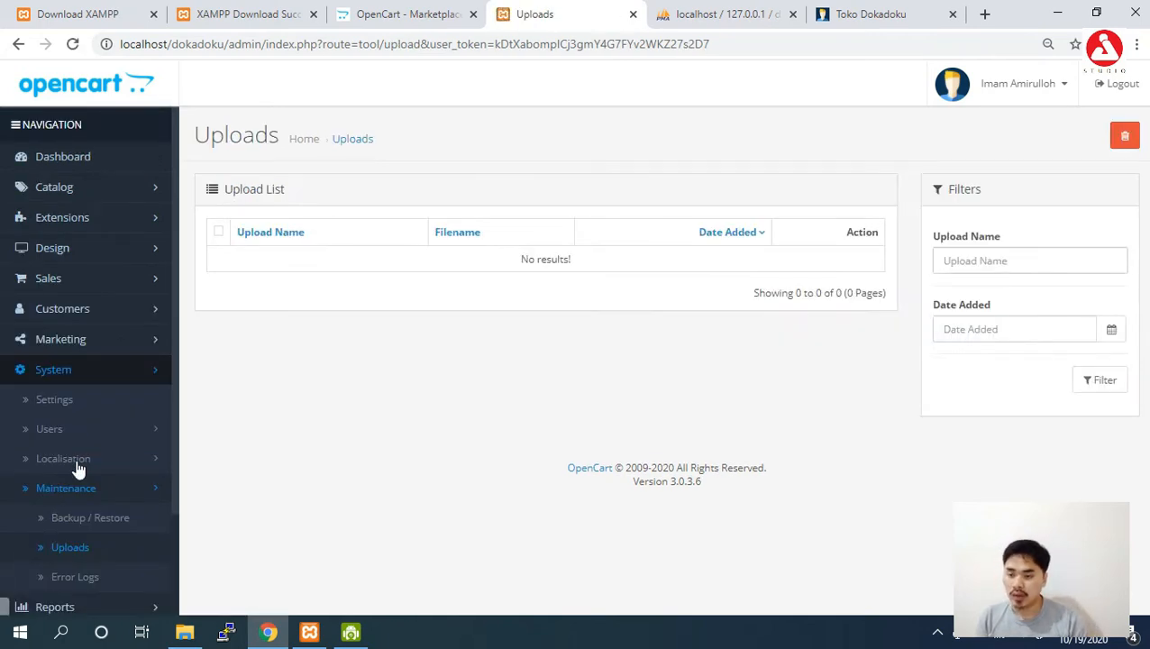
pyautogui.click(93, 576)
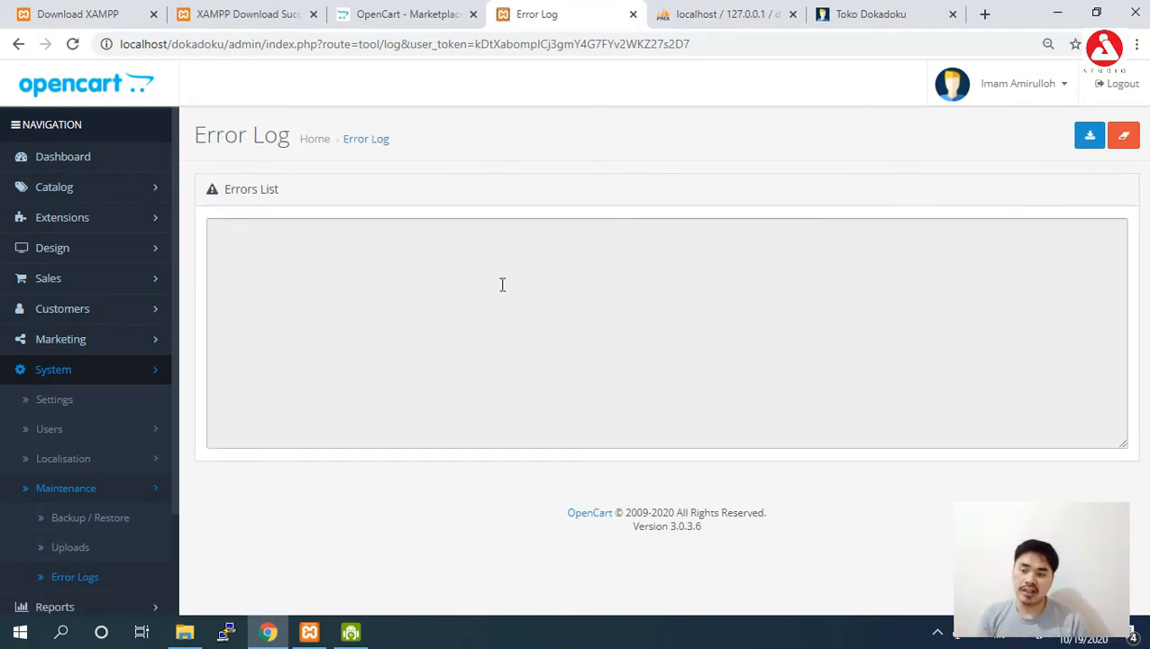
# Flip between the Toko Dokadoku storefront and the admin Error Log twice to compare them.
pyautogui.click(868, 12)
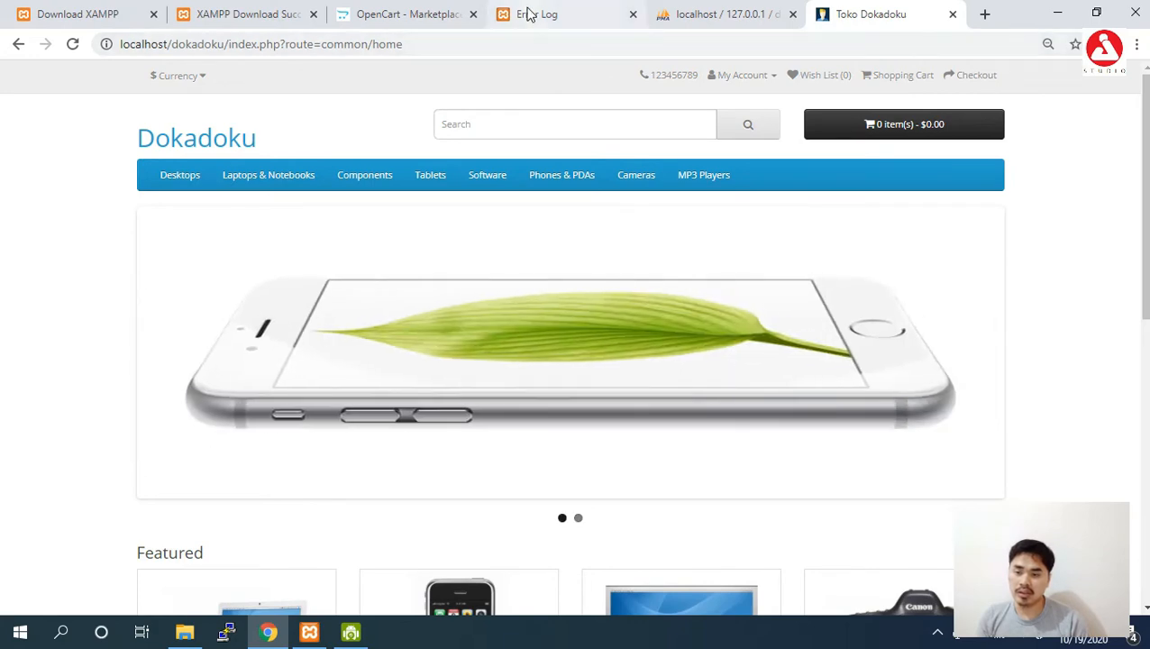
pyautogui.click(529, 13)
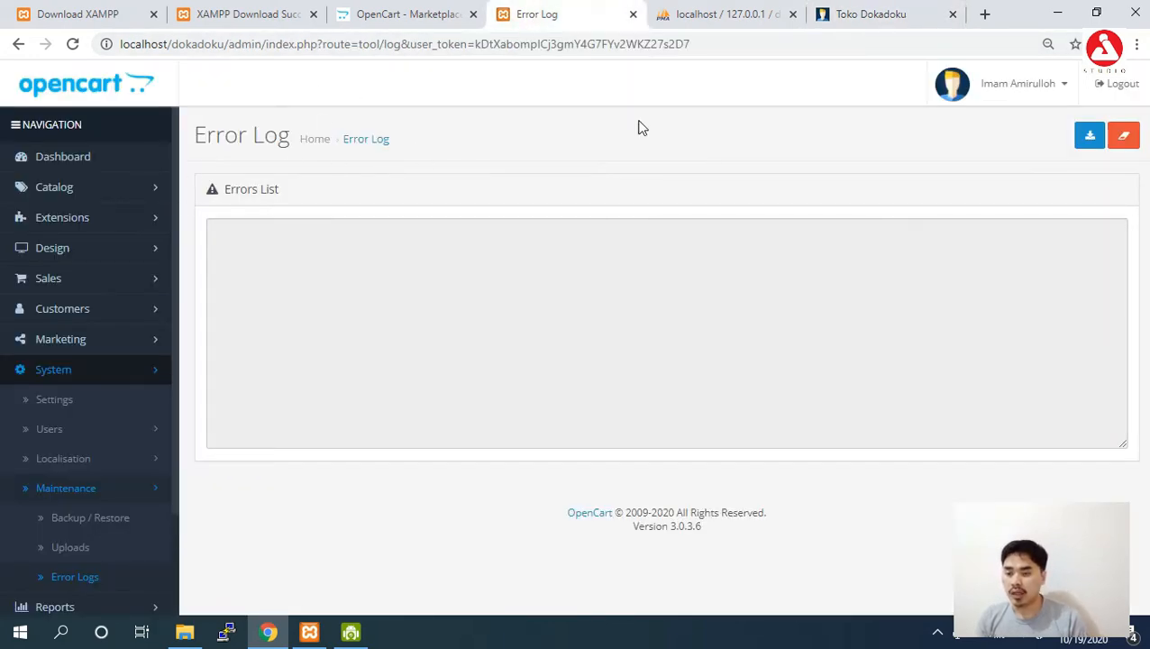
pyautogui.click(845, 16)
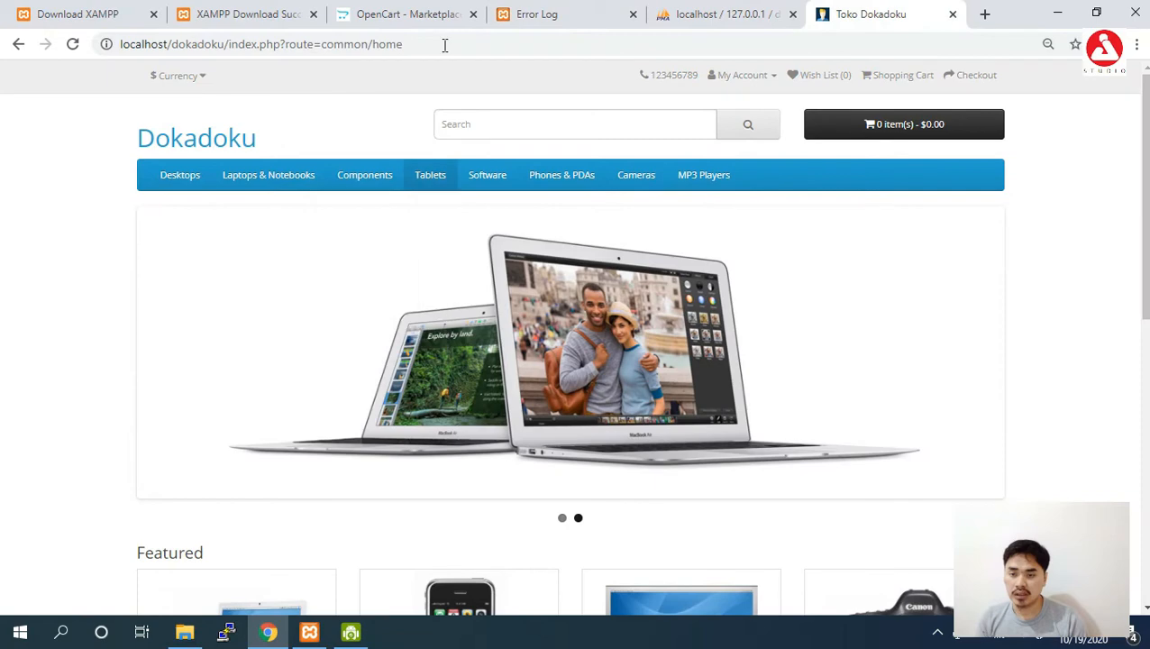
pyautogui.click(538, 18)
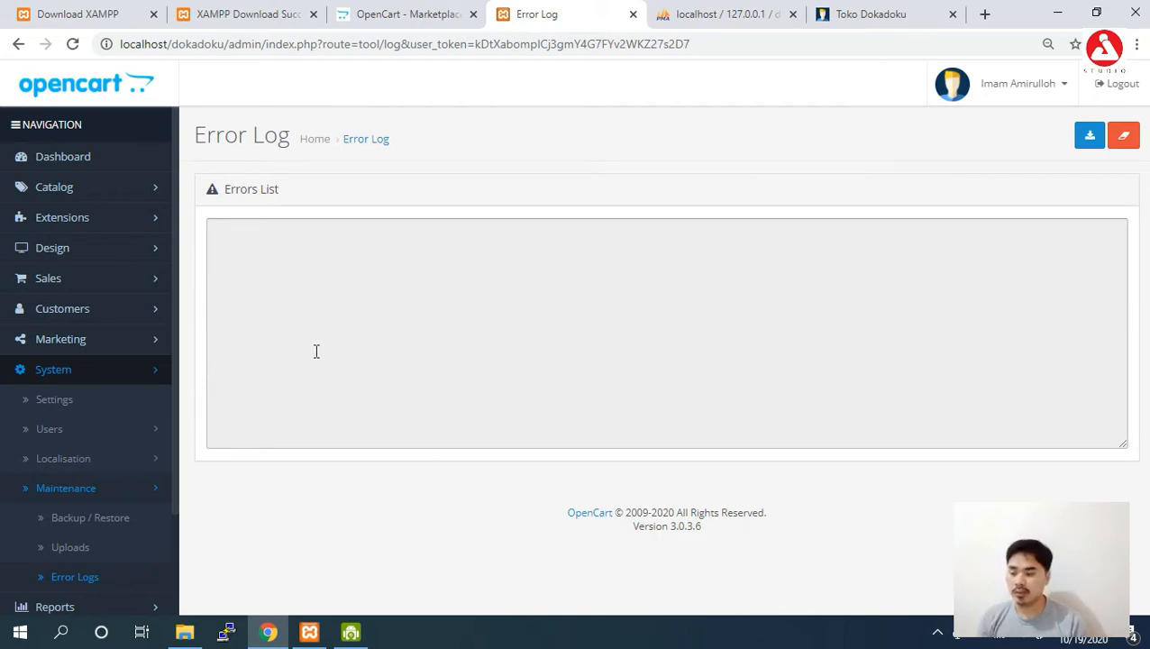
# Collapse the System navigation section and move to the OpenCart Marketplace tab.
pyautogui.click(106, 383)
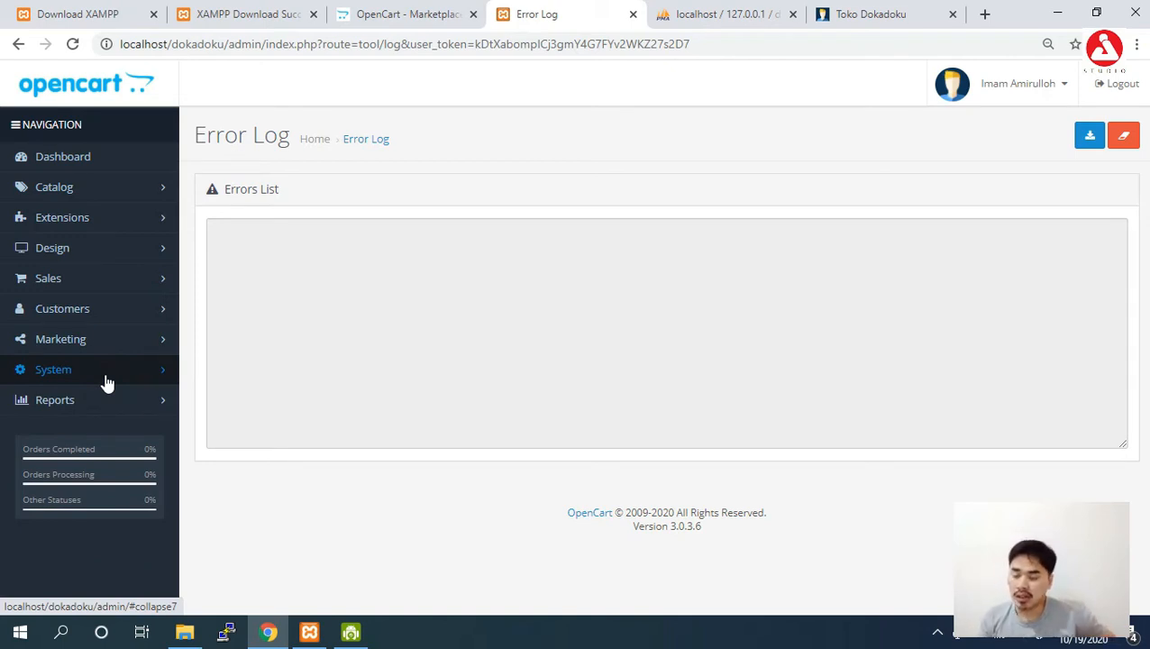
pyautogui.press('Tab')
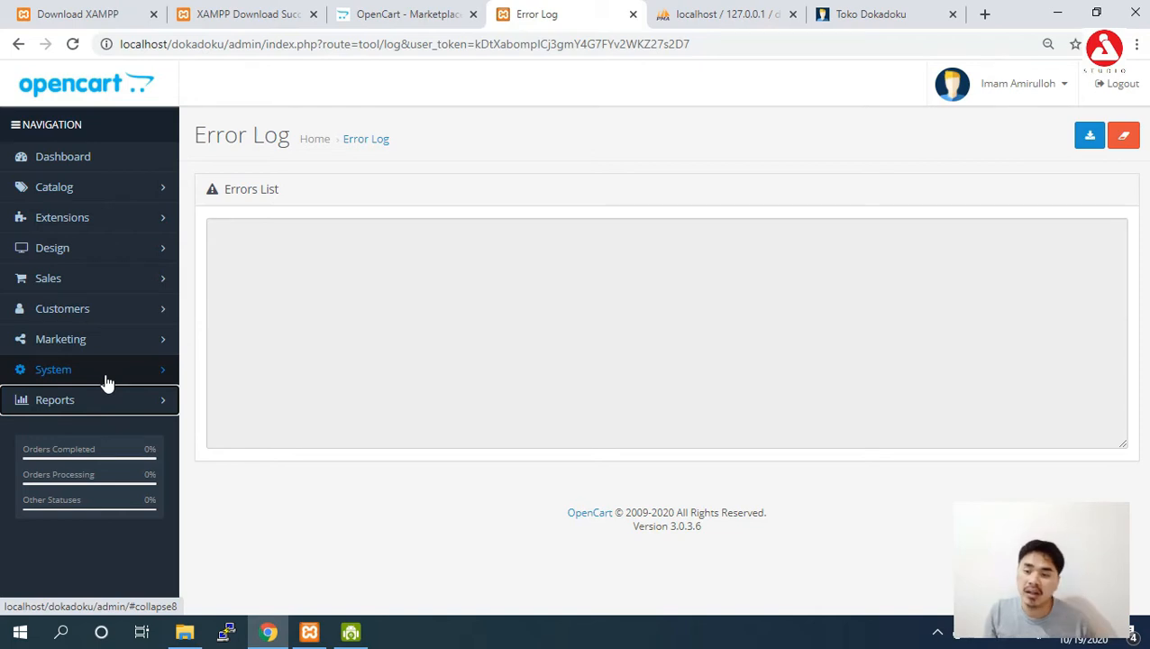
pyautogui.click(374, 18)
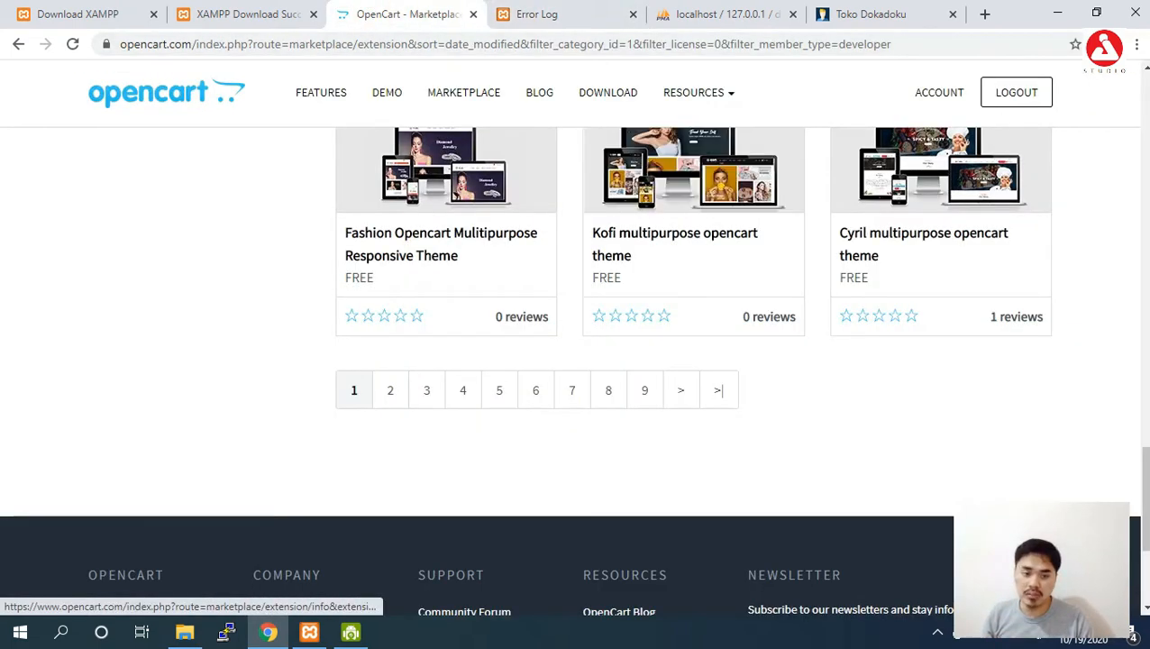
# Go to the OpenCart extension marketplace and limit the listing to the Themes category.
pyautogui.moveTo(1141, 530); pyautogui.dragTo(1141, 126)
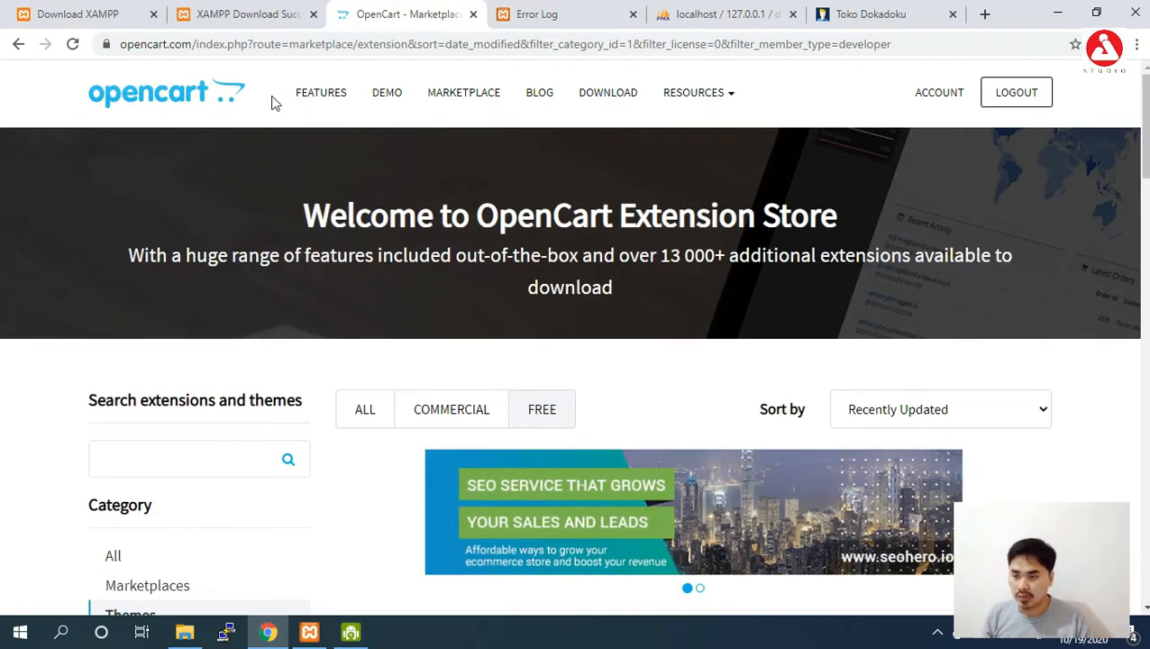
pyautogui.click(221, 101)
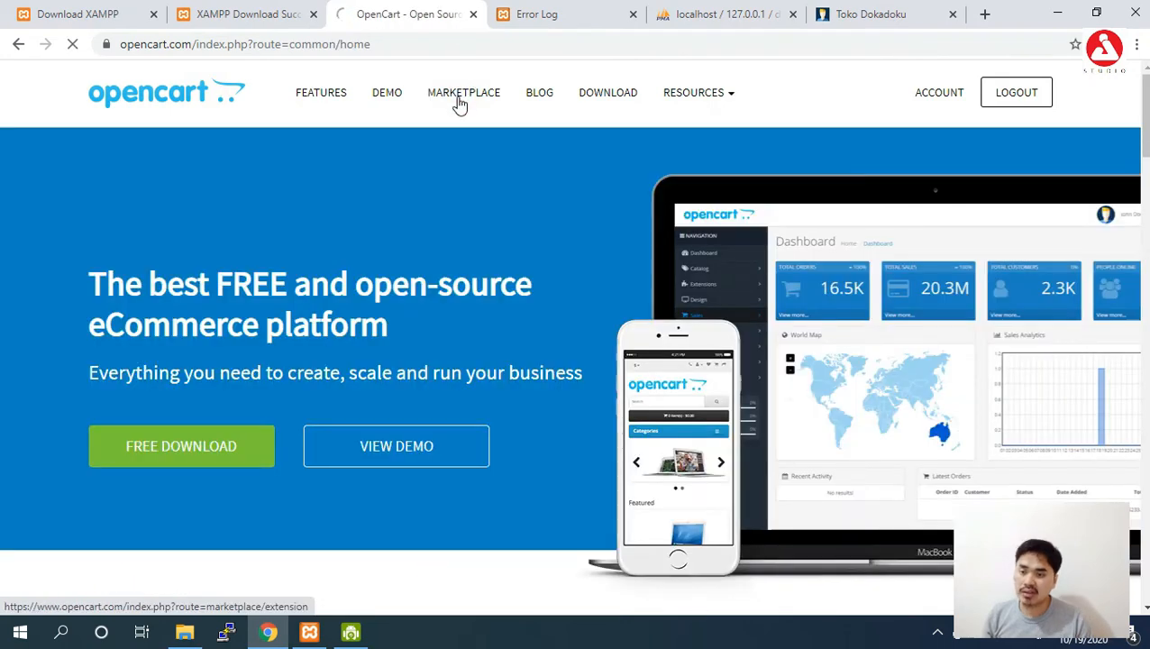
pyautogui.click(460, 101)
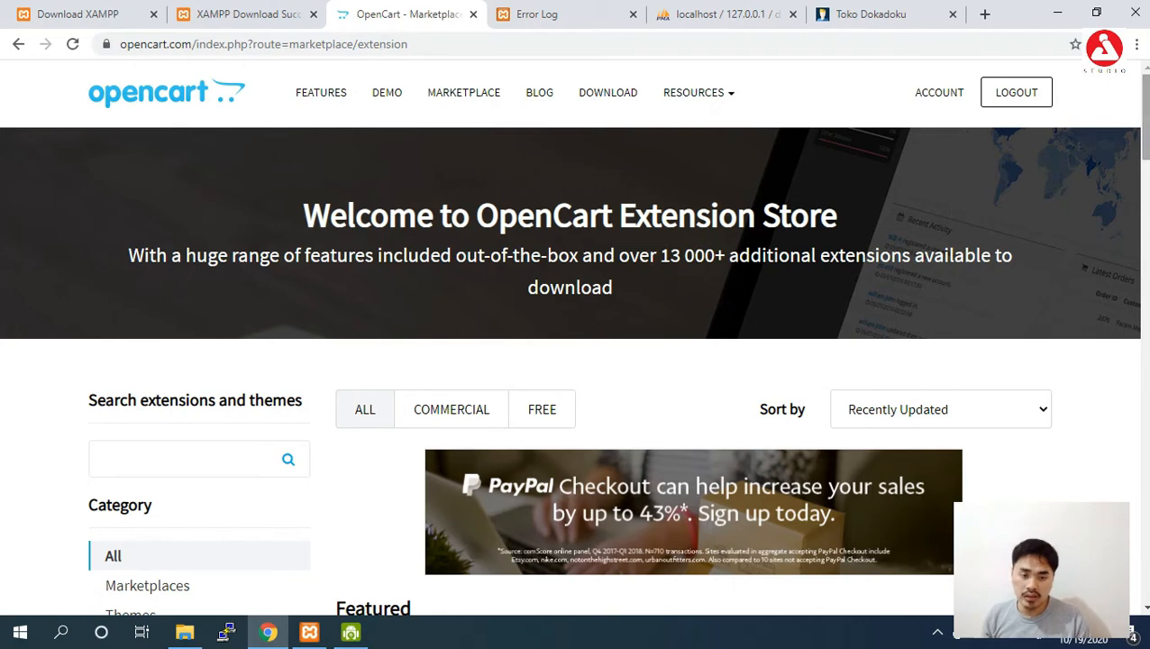
pyautogui.scroll(-1, 991, 117)
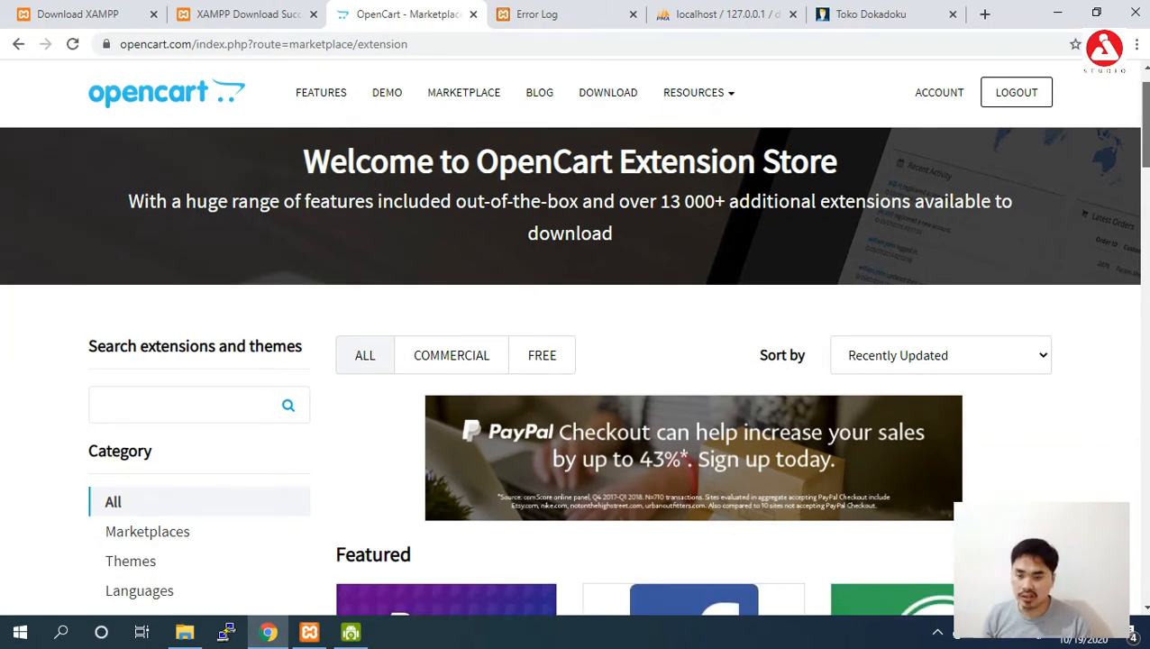
pyautogui.scroll(-2, 532, 193)
pyautogui.scroll(3, 532, 192)
pyautogui.moveTo(1147, 116); pyautogui.dragTo(1146, 117)
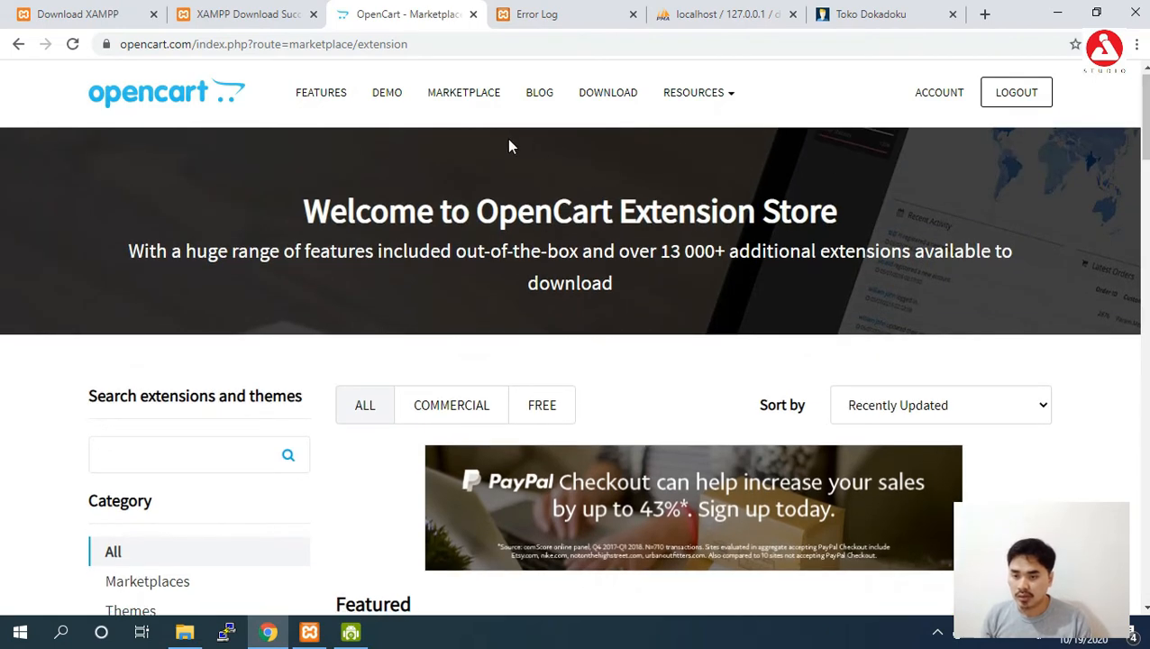
pyautogui.scroll(-3, 344, 356)
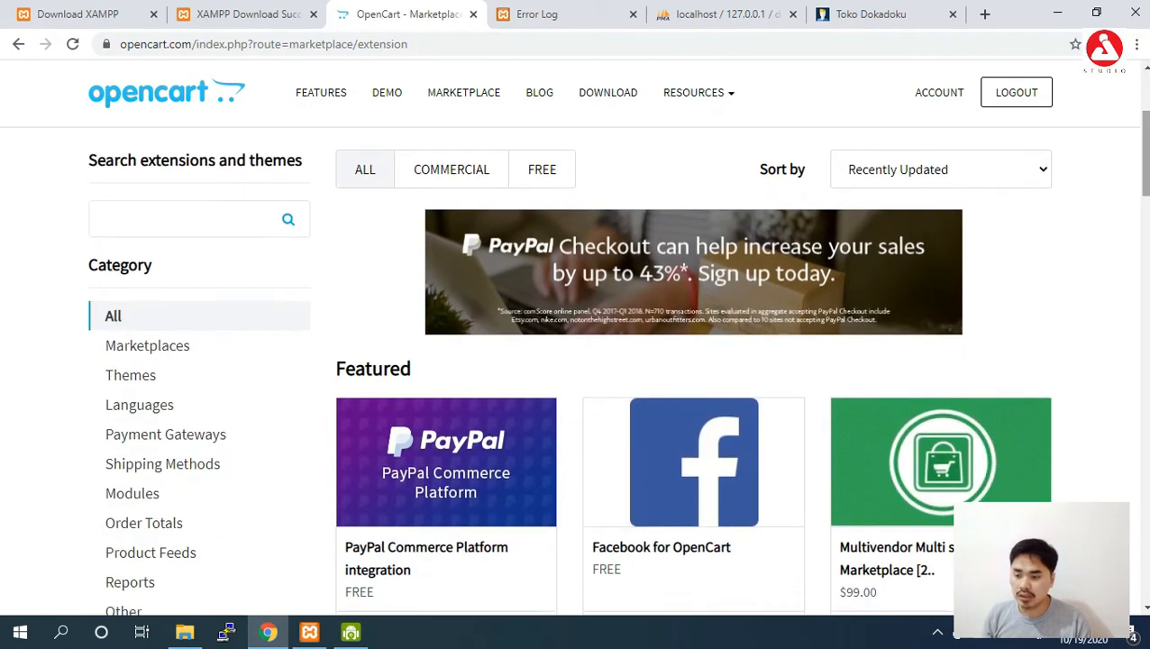
pyautogui.click(176, 377)
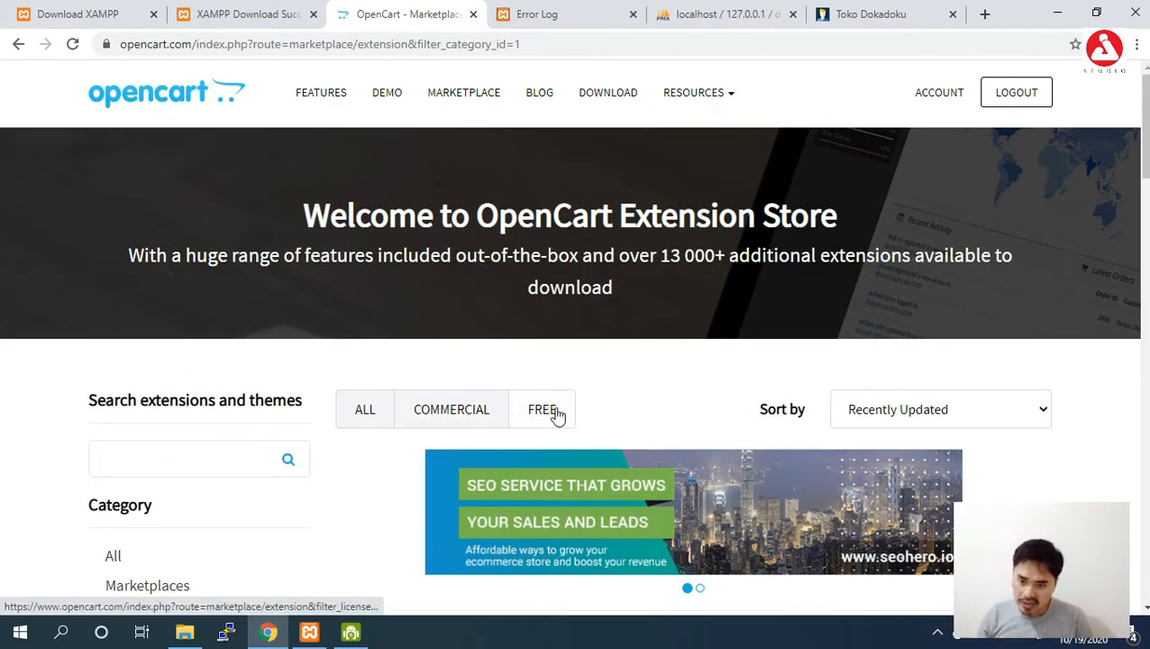
# Filter themes to Free and sort by Rating, putting Materialize Template first.
pyautogui.scroll(-2, 720, 367)
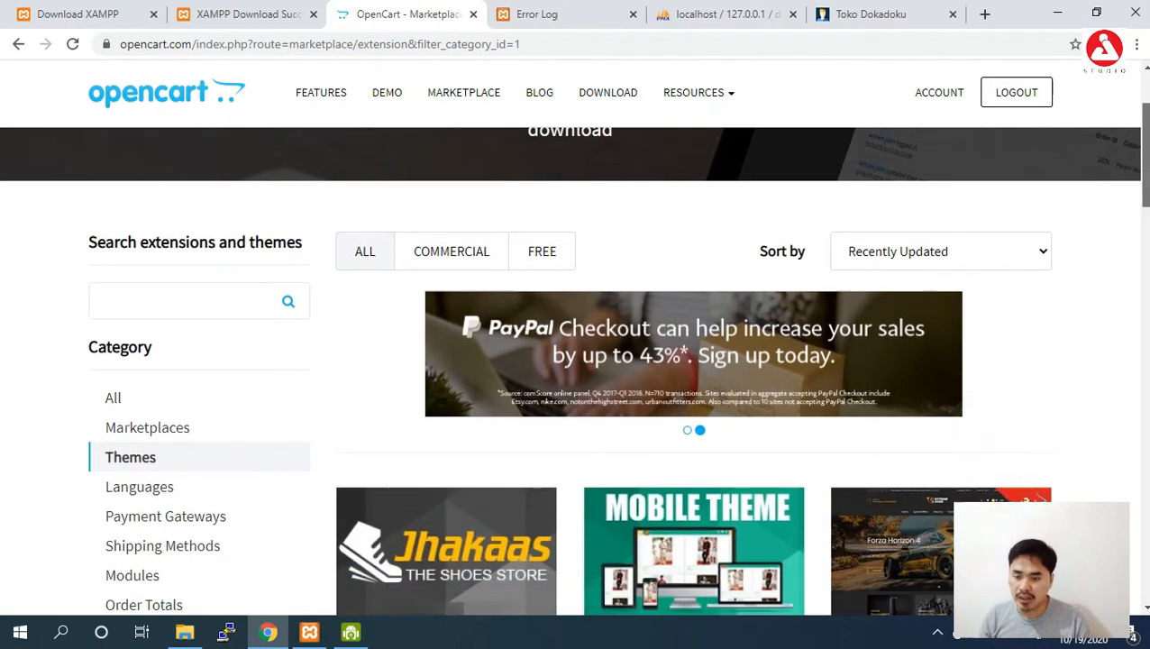
pyautogui.click(475, 224)
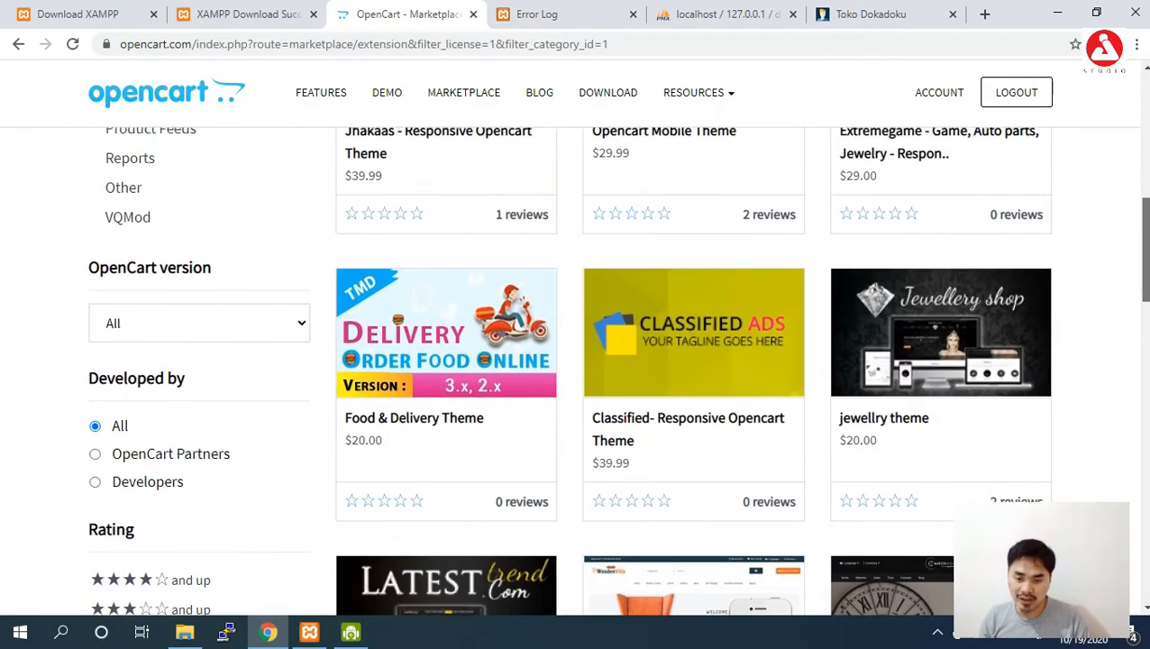
pyautogui.scroll(-8, 1133, 144)
pyautogui.moveTo(1144, 249); pyautogui.dragTo(1137, 143)
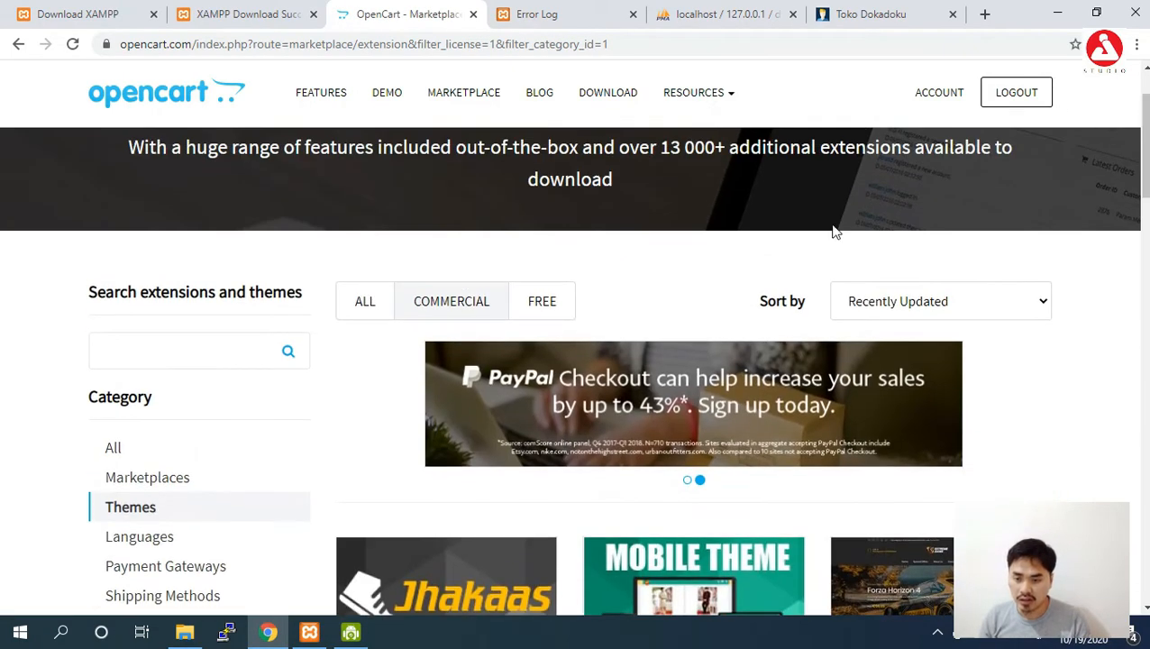
pyautogui.click(536, 306)
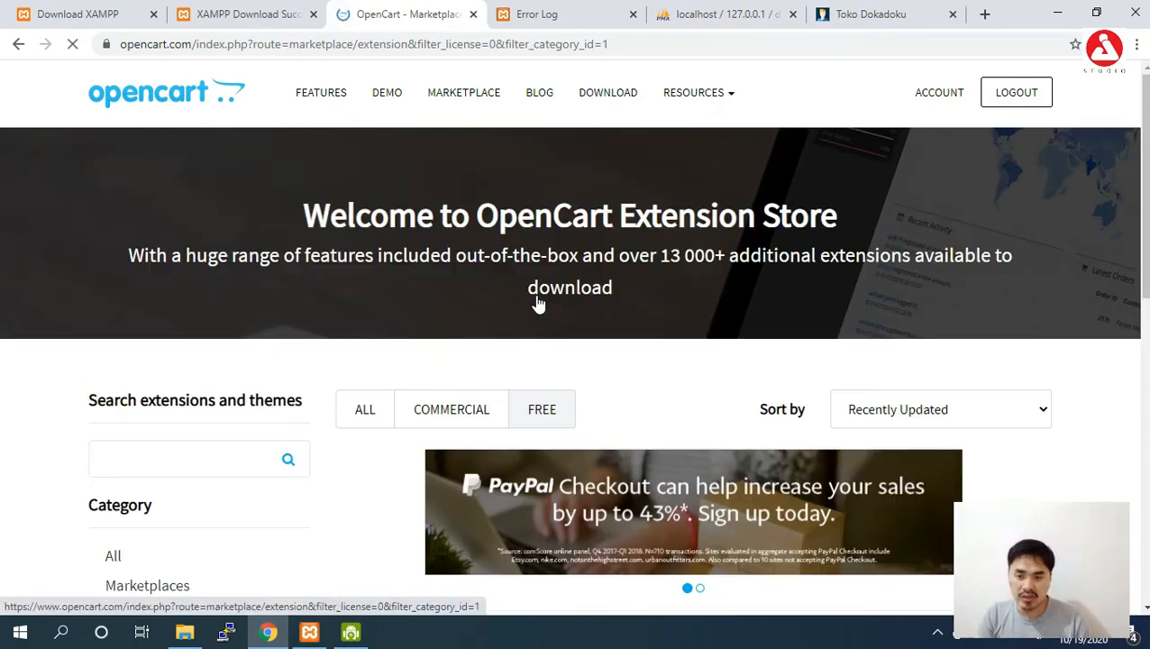
pyautogui.moveTo(1144, 144); pyautogui.dragTo(1144, 314)
pyautogui.scroll(6, 1110, 173)
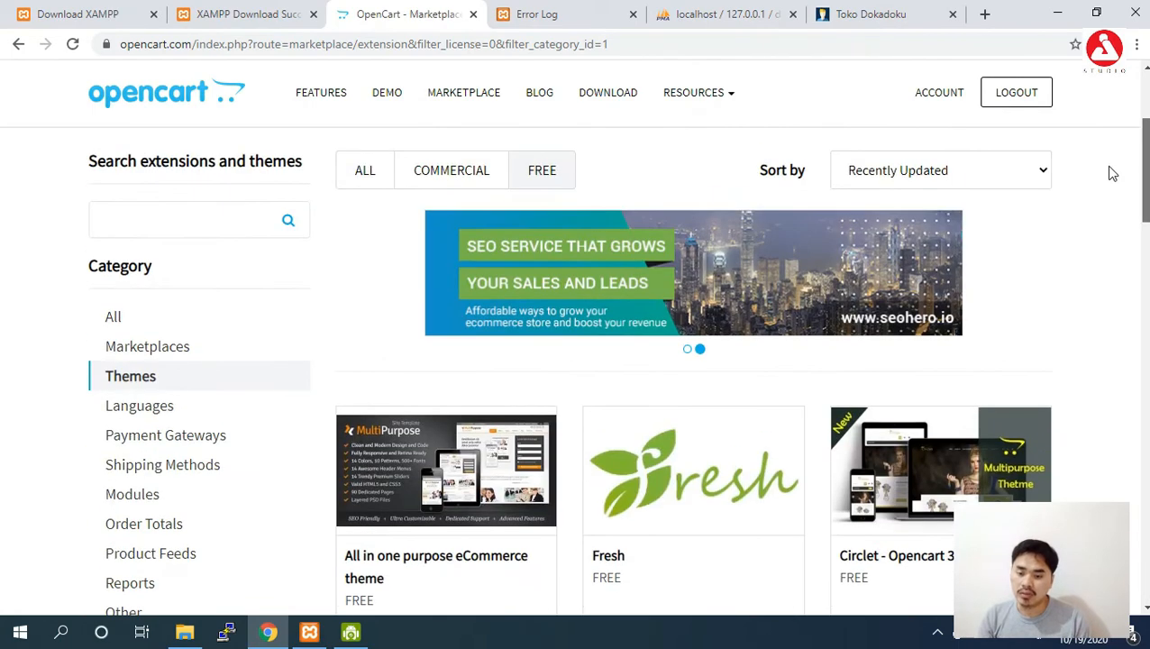
pyautogui.click(969, 172)
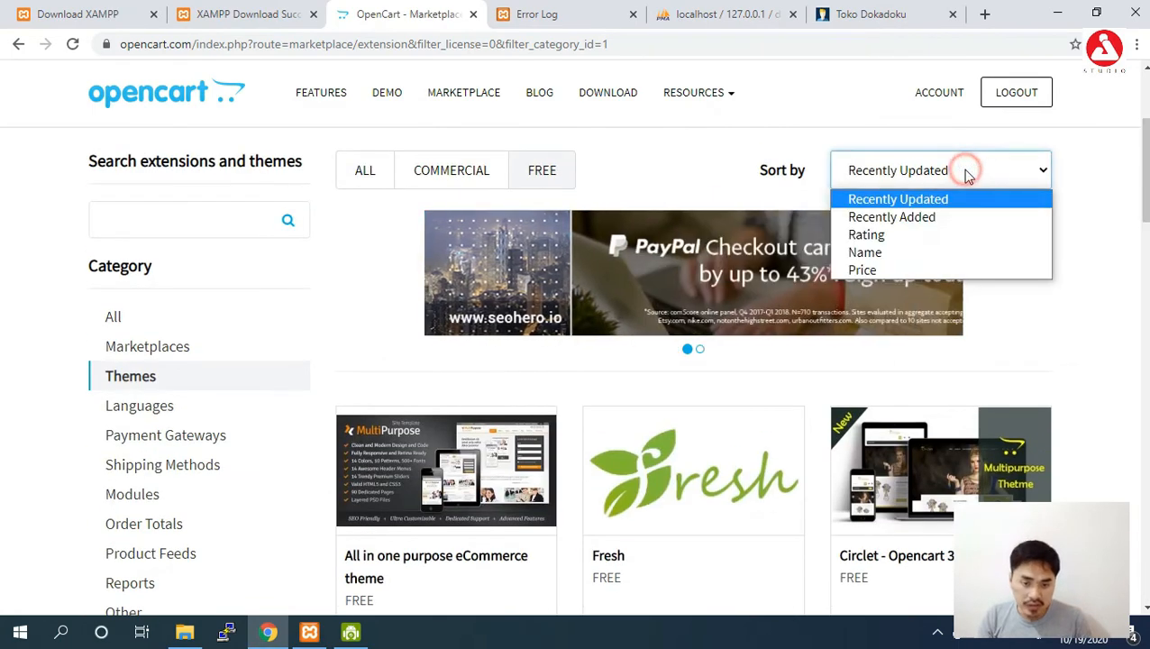
pyautogui.click(929, 236)
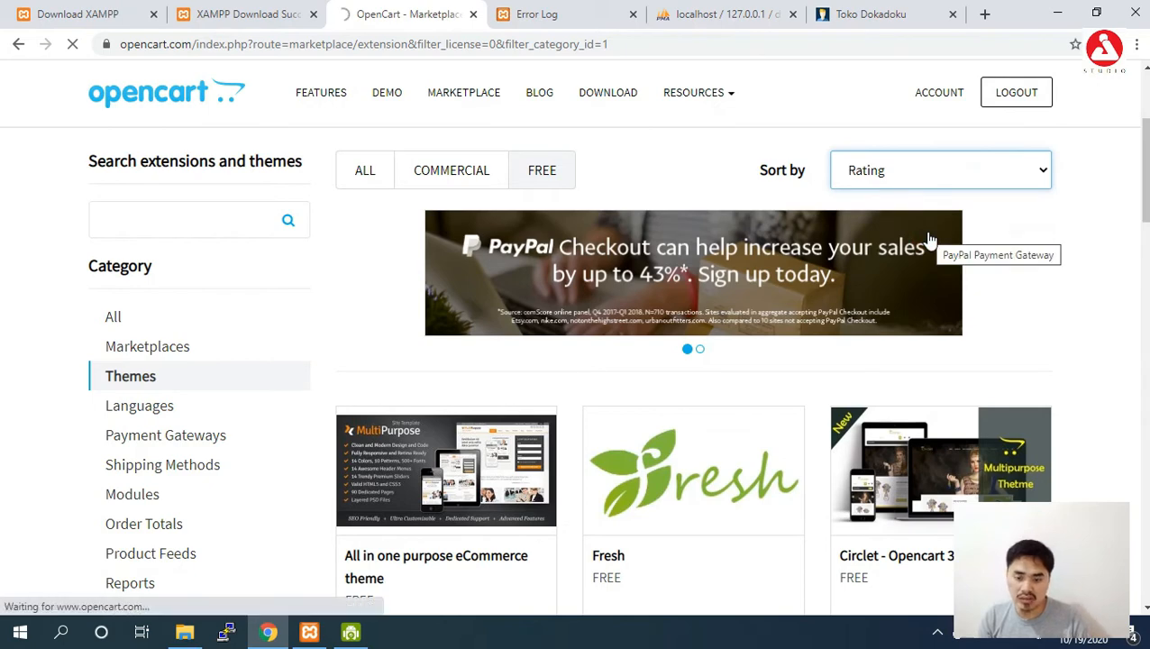
pyautogui.scroll(-4, 494, 296)
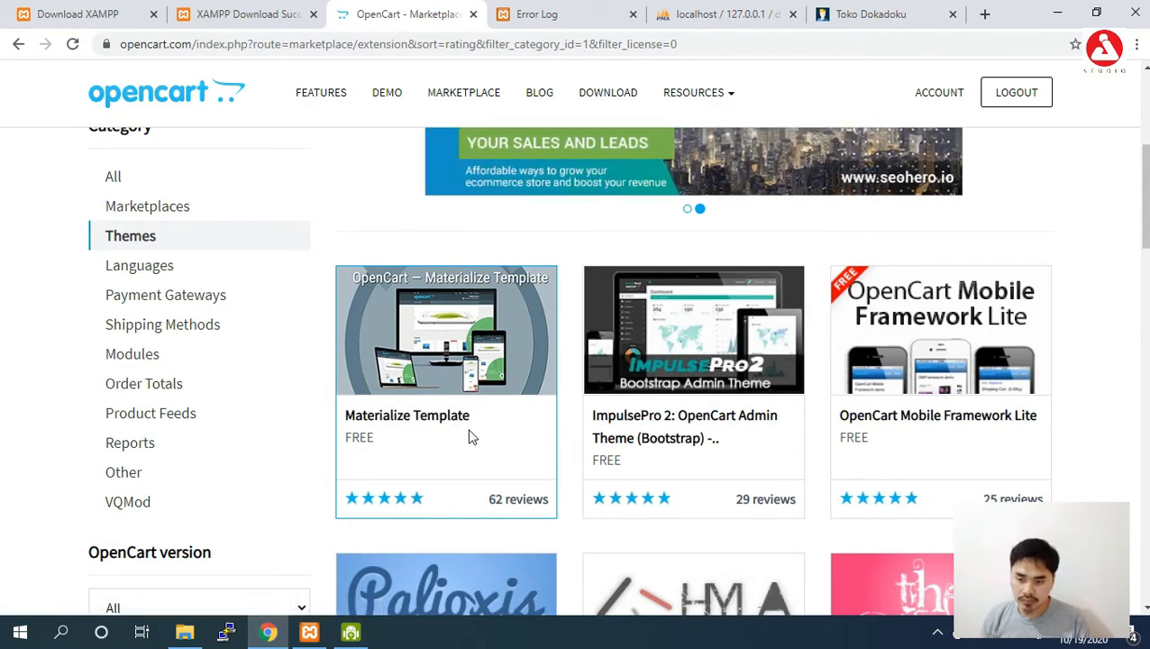
# Download Materialize Template v0.80.4 for OpenCart 3.0.x and keep the zip despite the warning.
pyautogui.rightClick(476, 309)
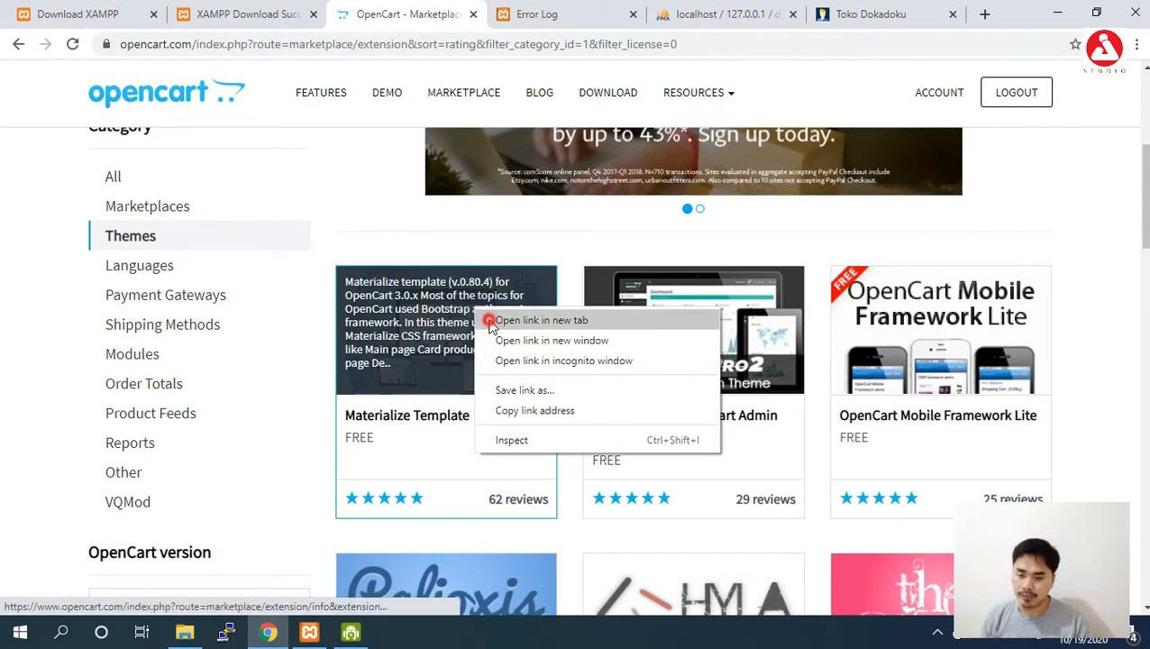
pyautogui.click(491, 321)
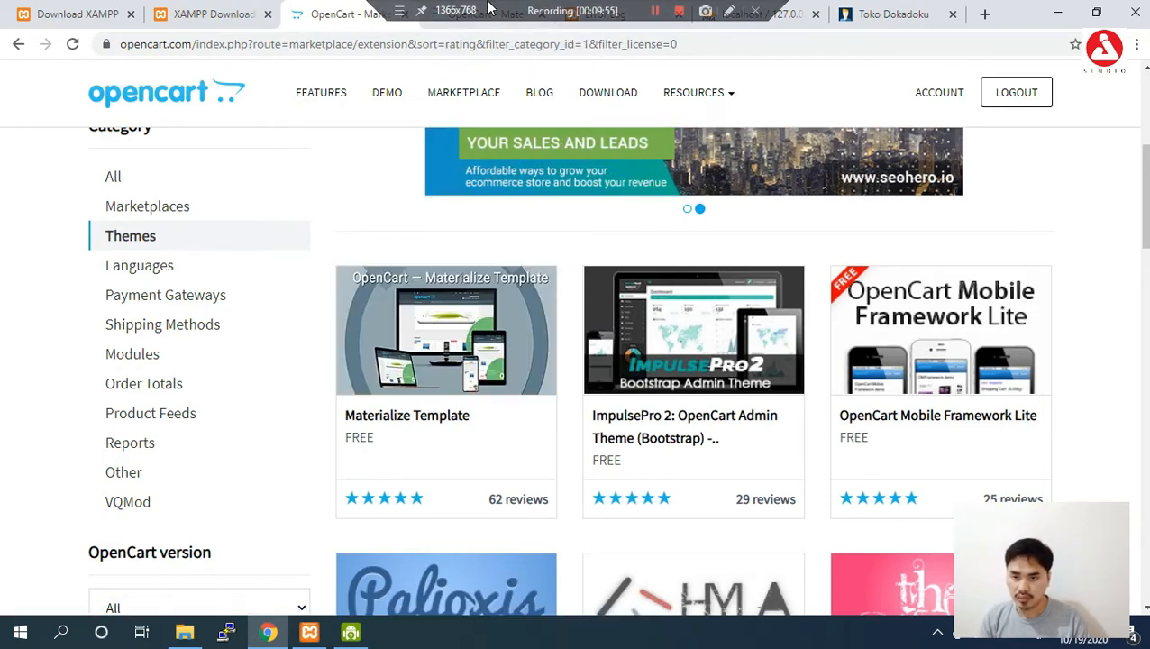
pyautogui.click(484, 15)
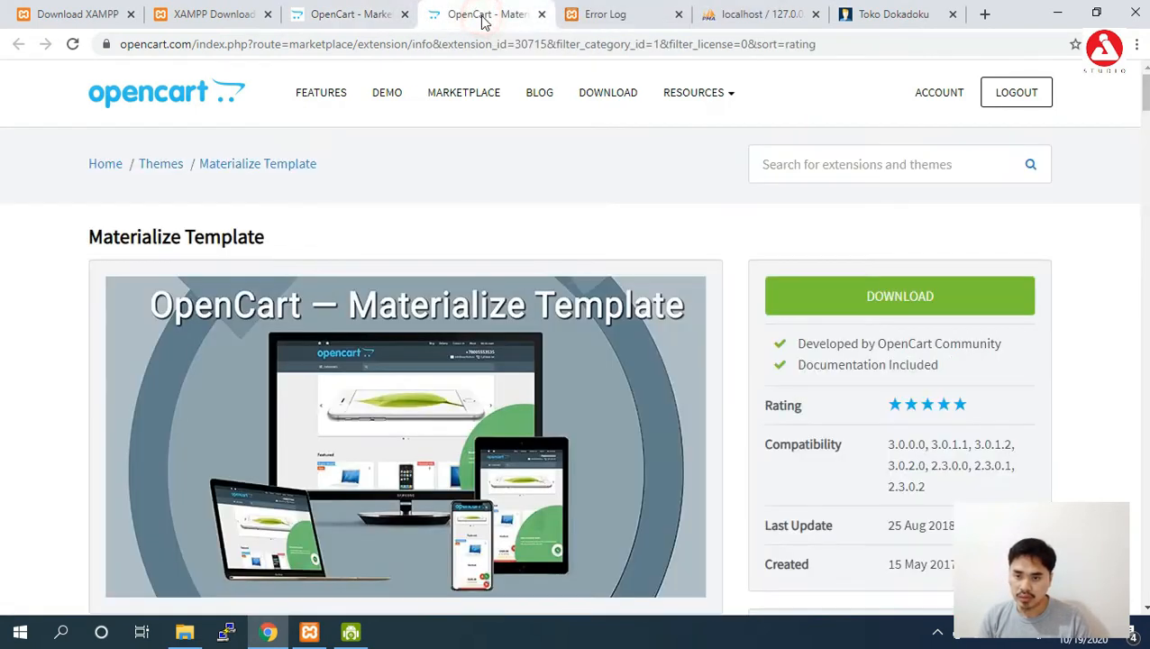
pyautogui.click(944, 295)
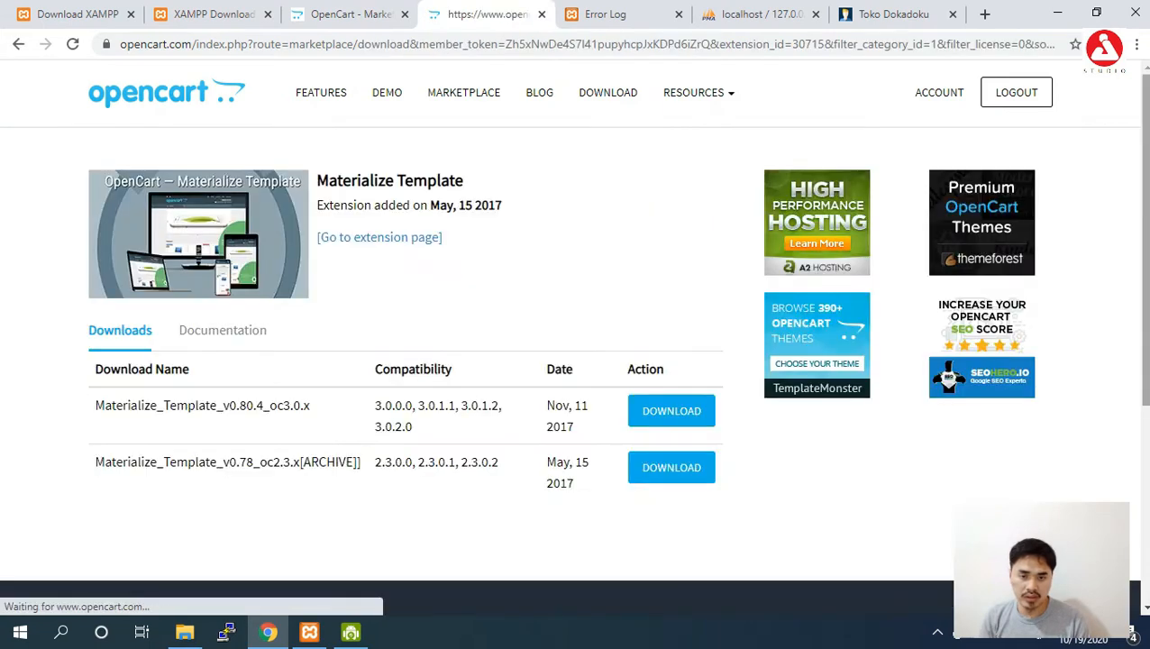
pyautogui.scroll(-1, 557, 280)
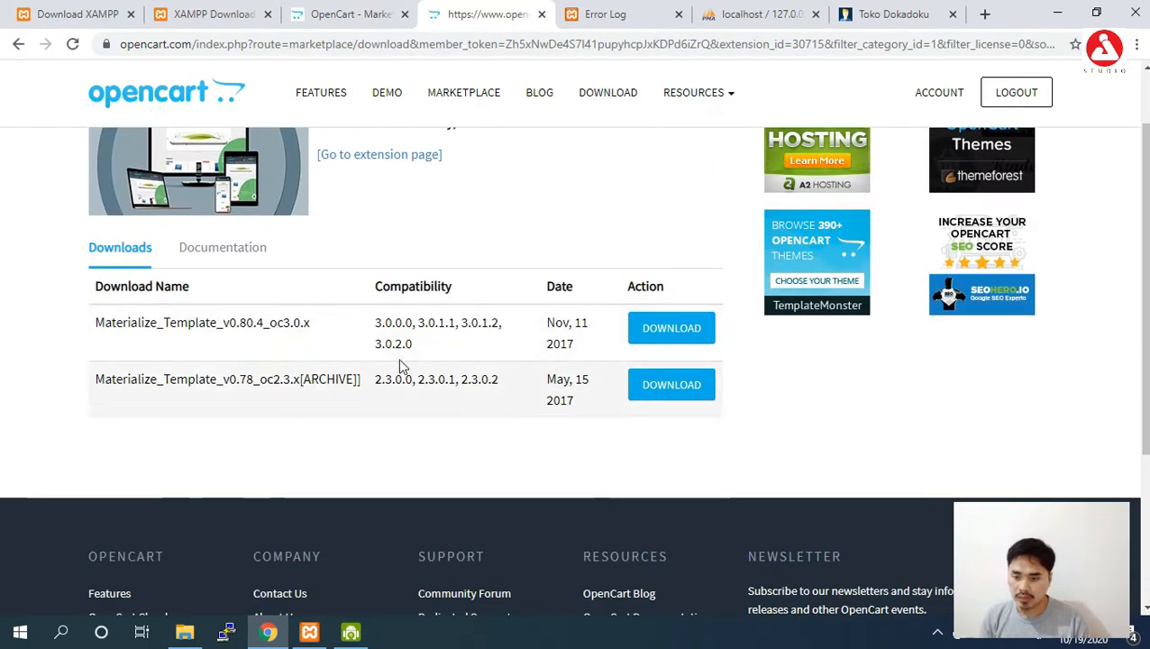
pyautogui.click(663, 333)
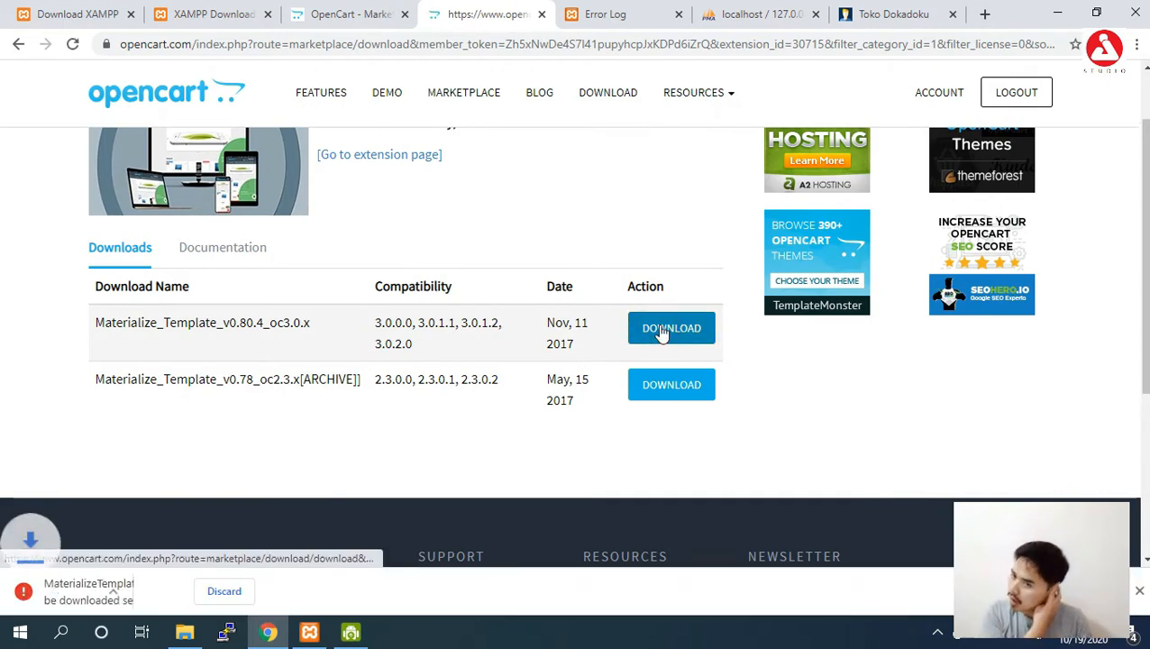
pyautogui.click(273, 594)
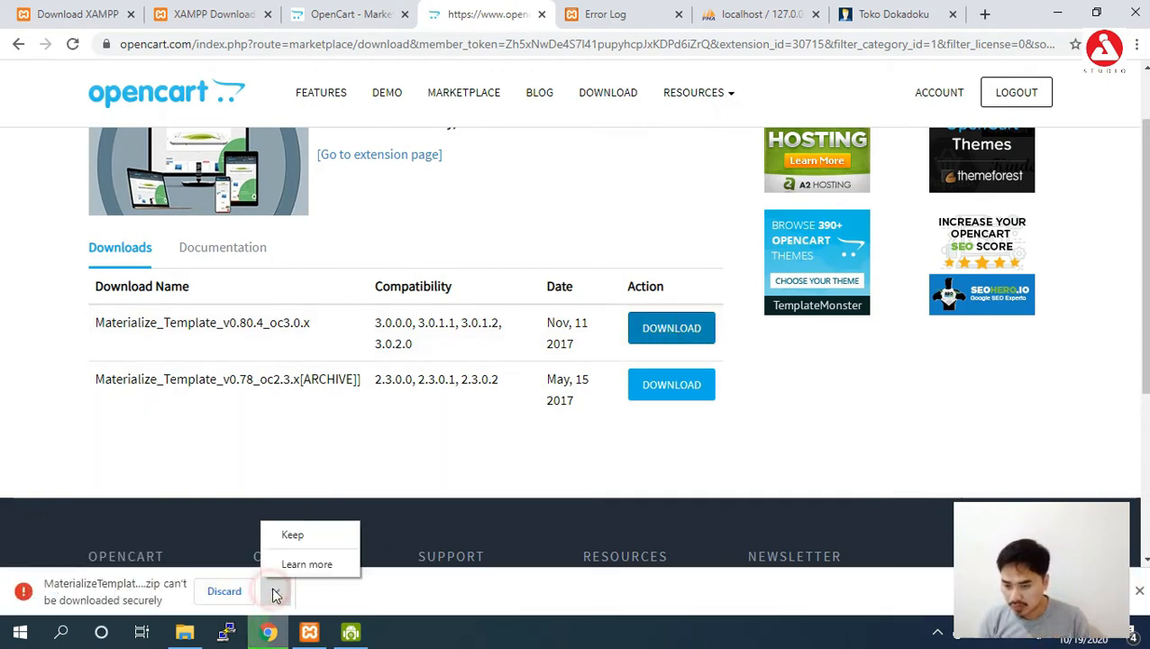
pyautogui.click(306, 535)
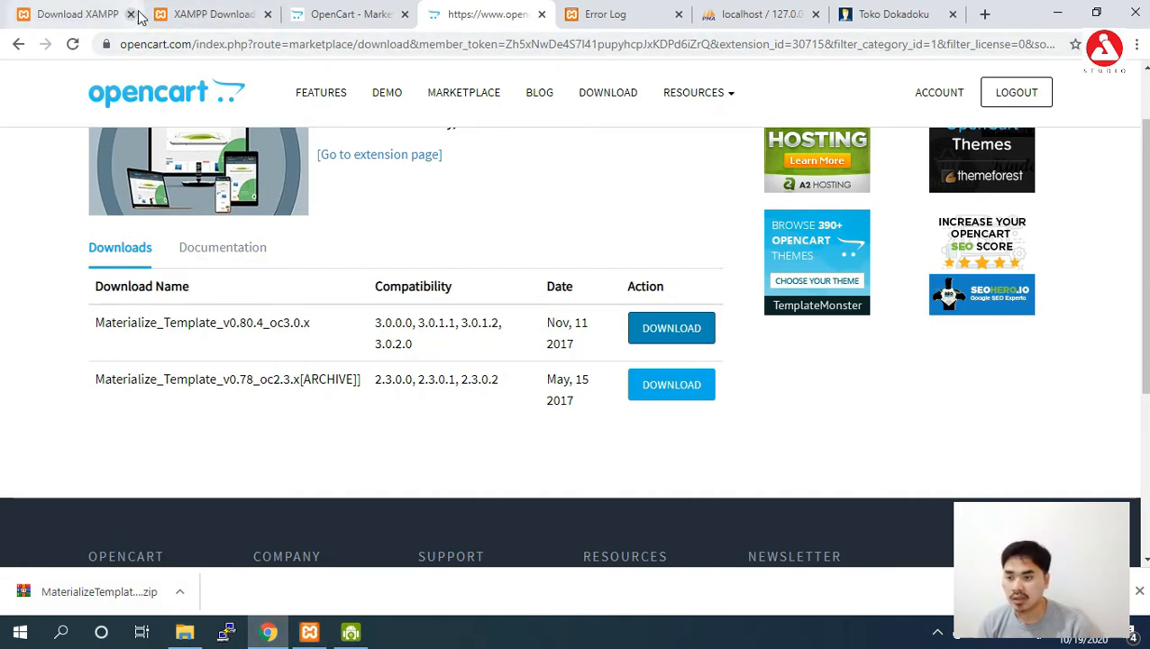
# Return to the admin panel and open Extensions > Installer.
pyautogui.click(316, 11)
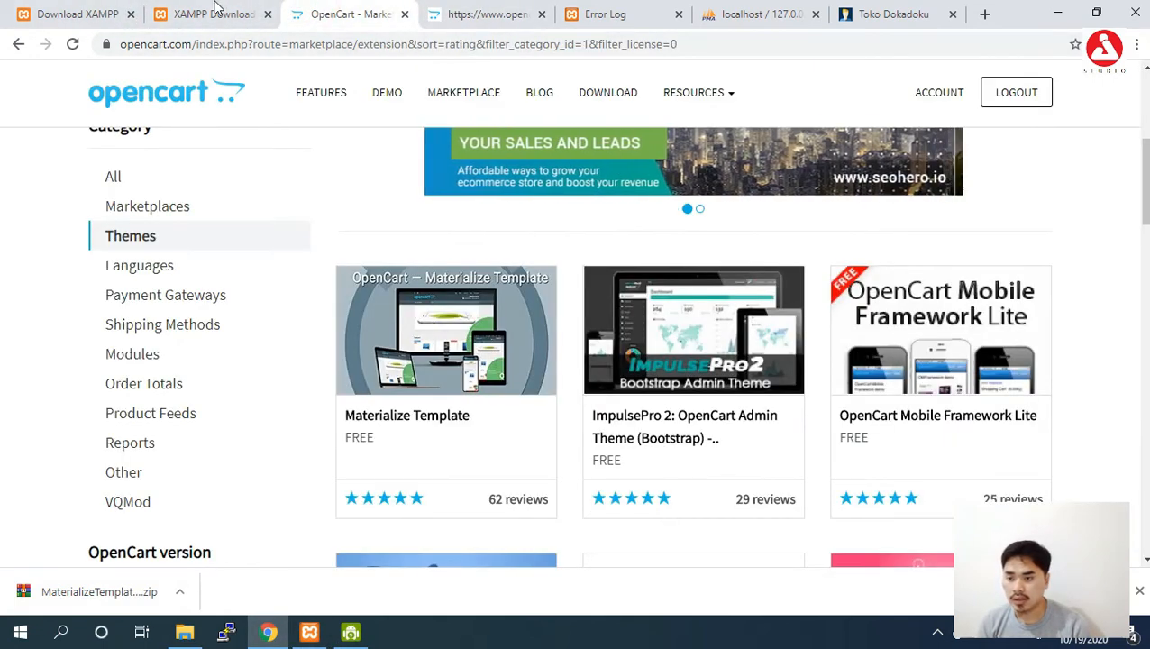
pyautogui.click(219, 11)
pyautogui.click(581, 11)
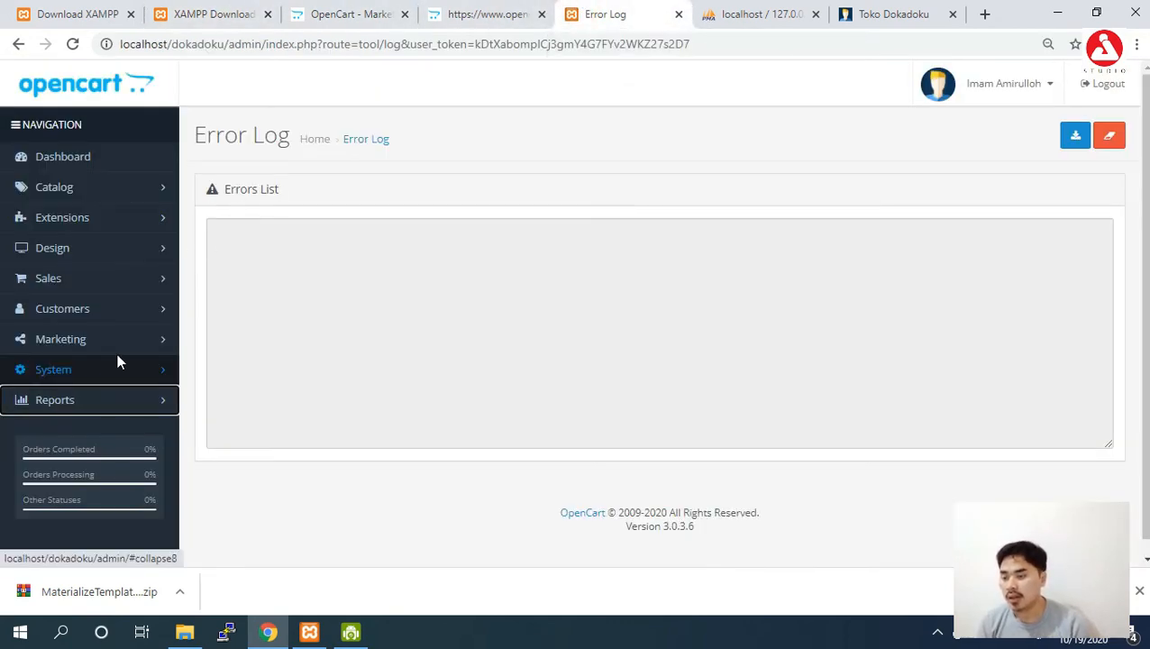
pyautogui.click(80, 225)
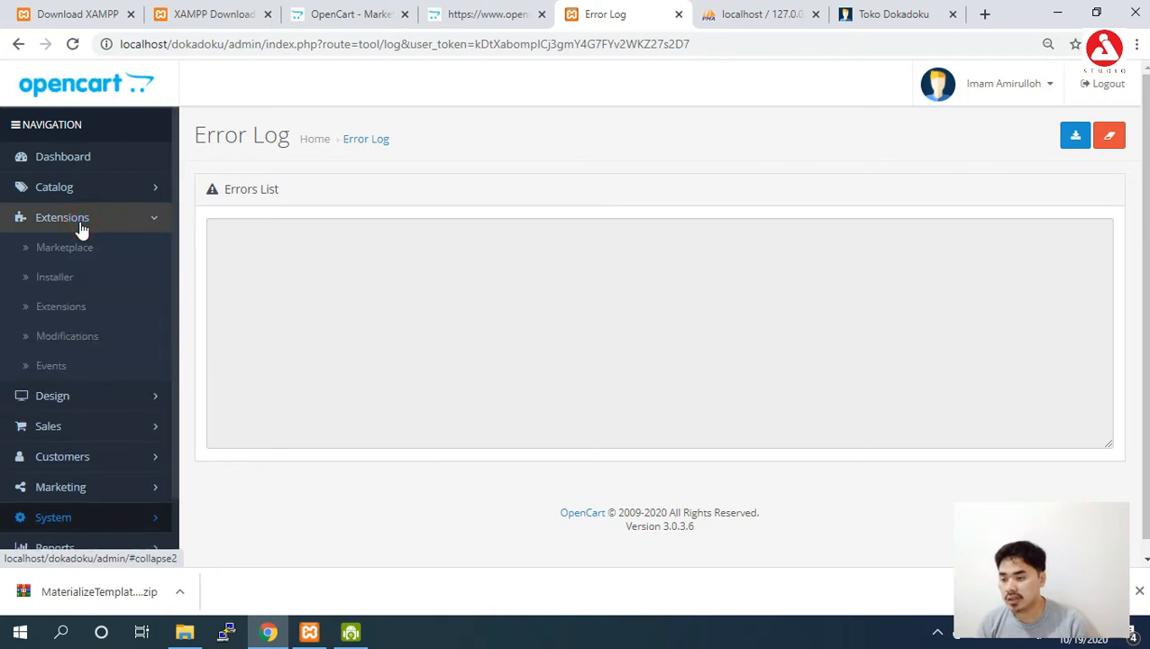
pyautogui.click(70, 287)
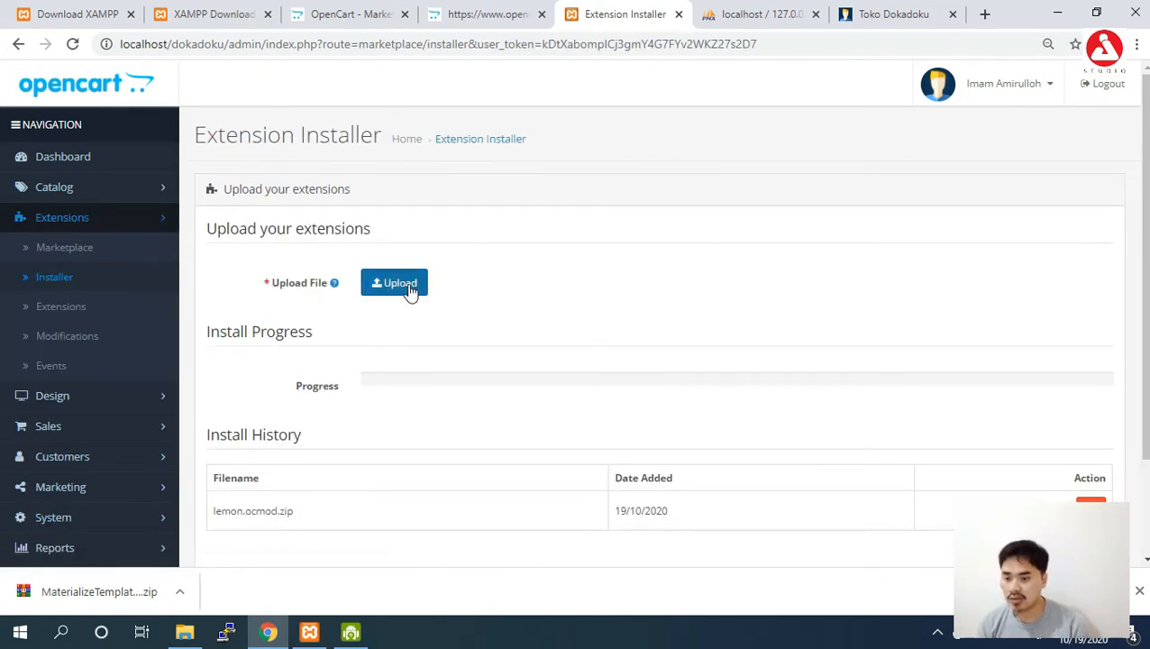
# Upload the Materialize Template v0.80.4 ocmod.zip from the Downloads folder.
pyautogui.click(408, 287)
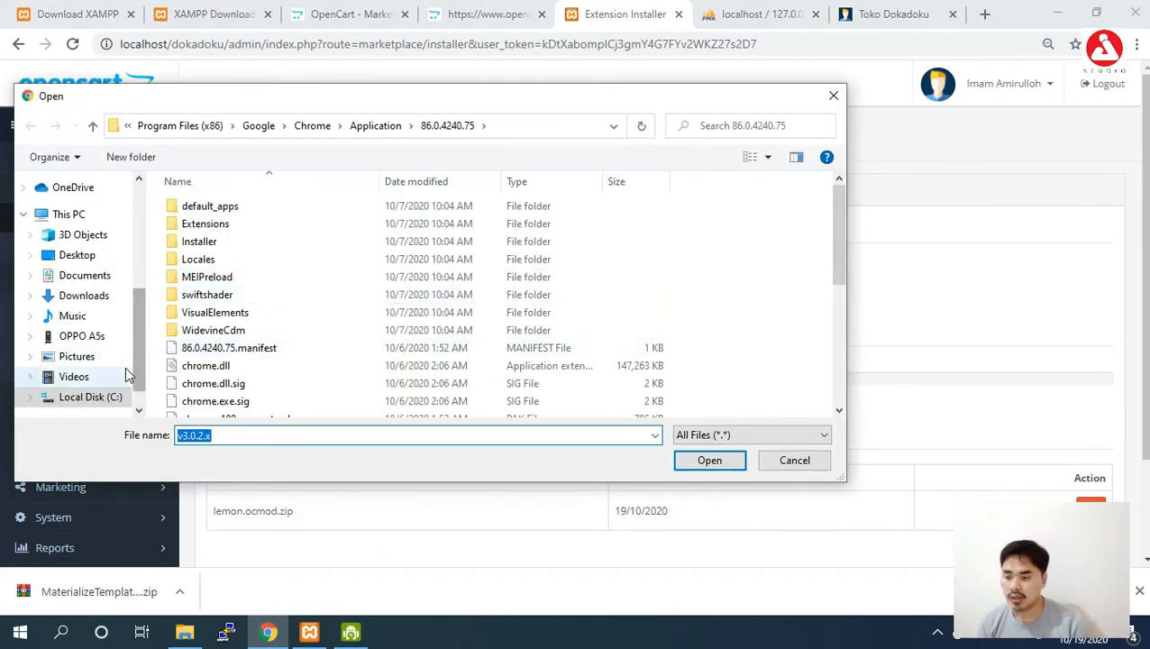
pyautogui.moveTo(138, 320); pyautogui.dragTo(135, 334)
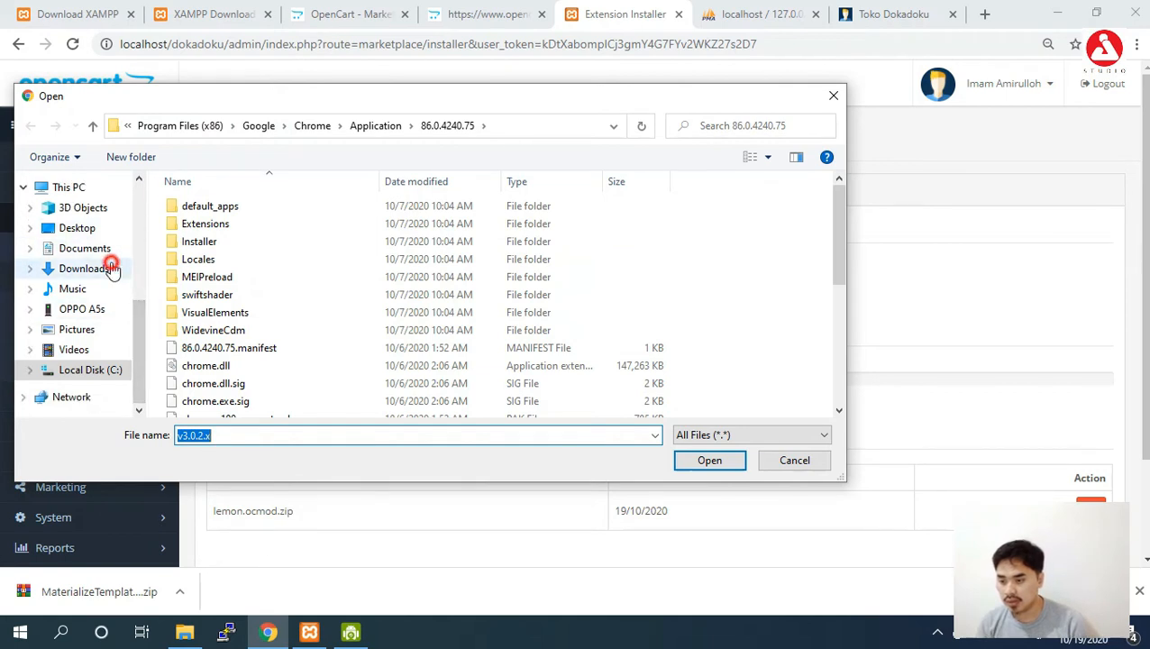
pyautogui.click(111, 269)
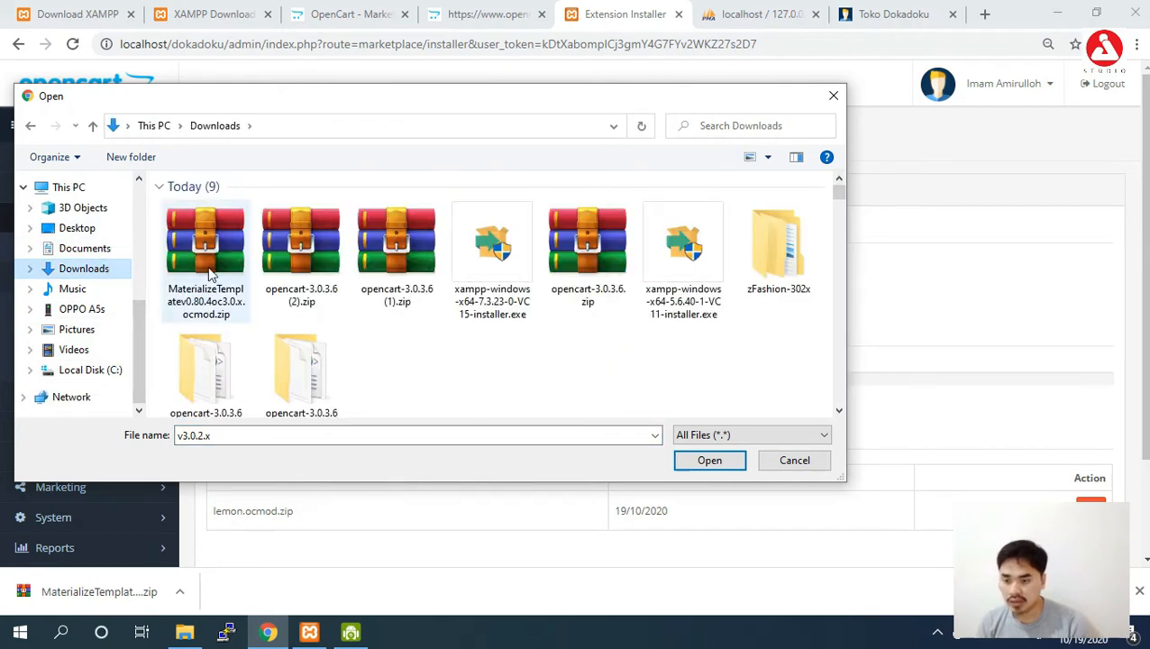
pyautogui.click(210, 275)
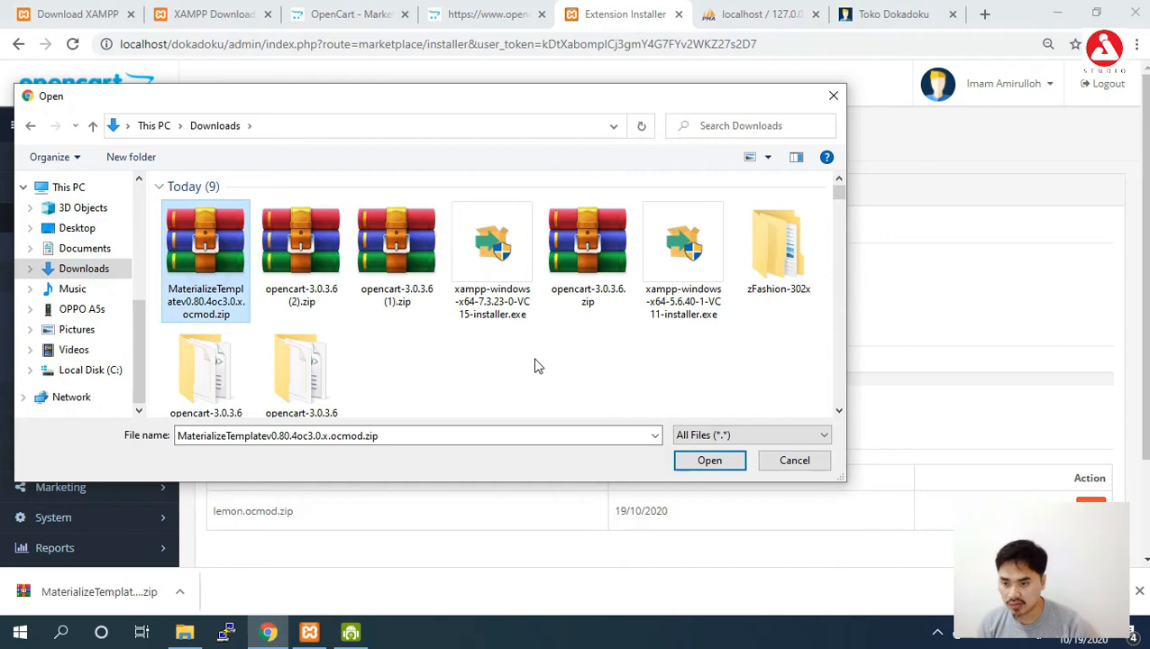
pyautogui.click(700, 459)
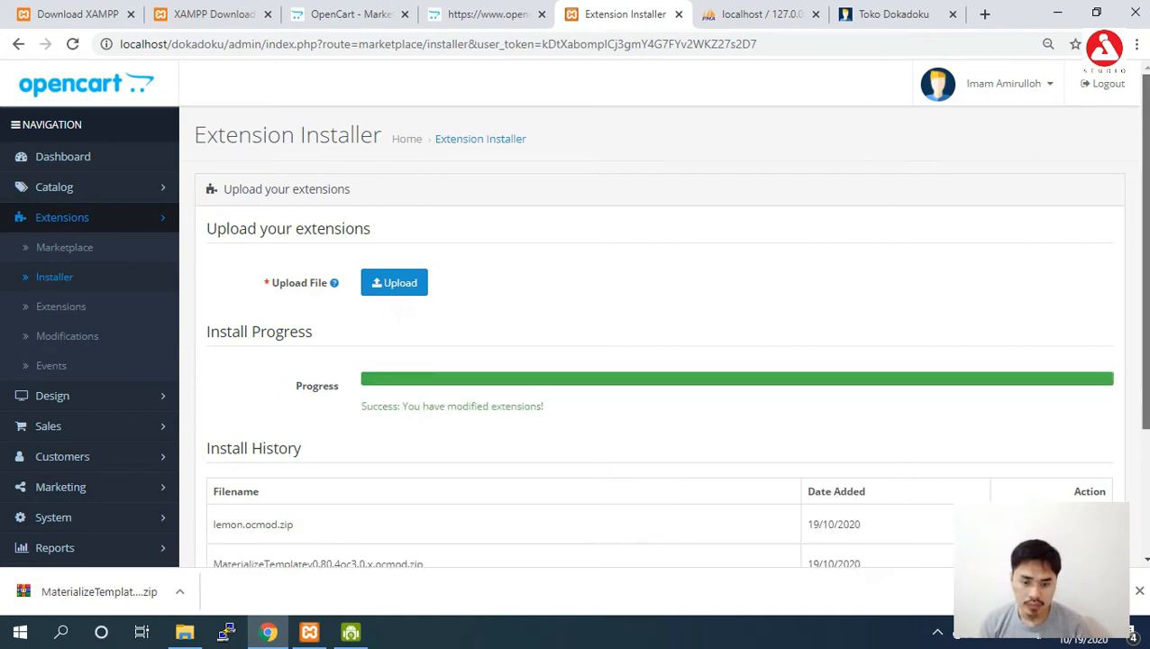
pyautogui.scroll(-3, 272, 422)
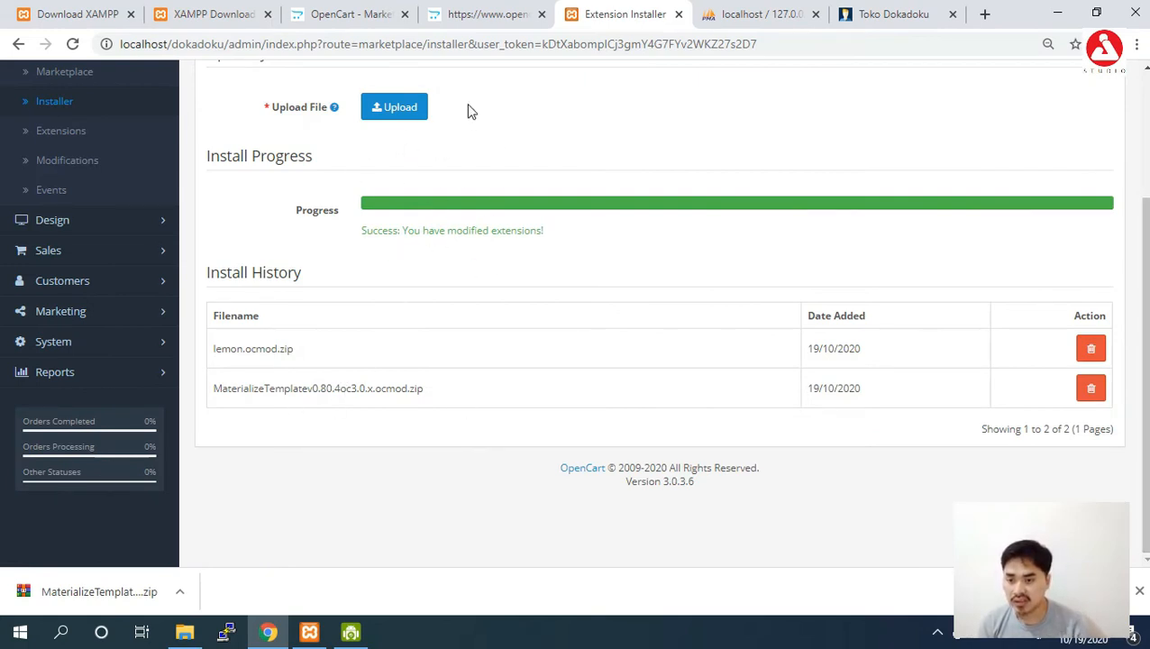
pyautogui.scroll(2, 576, 306)
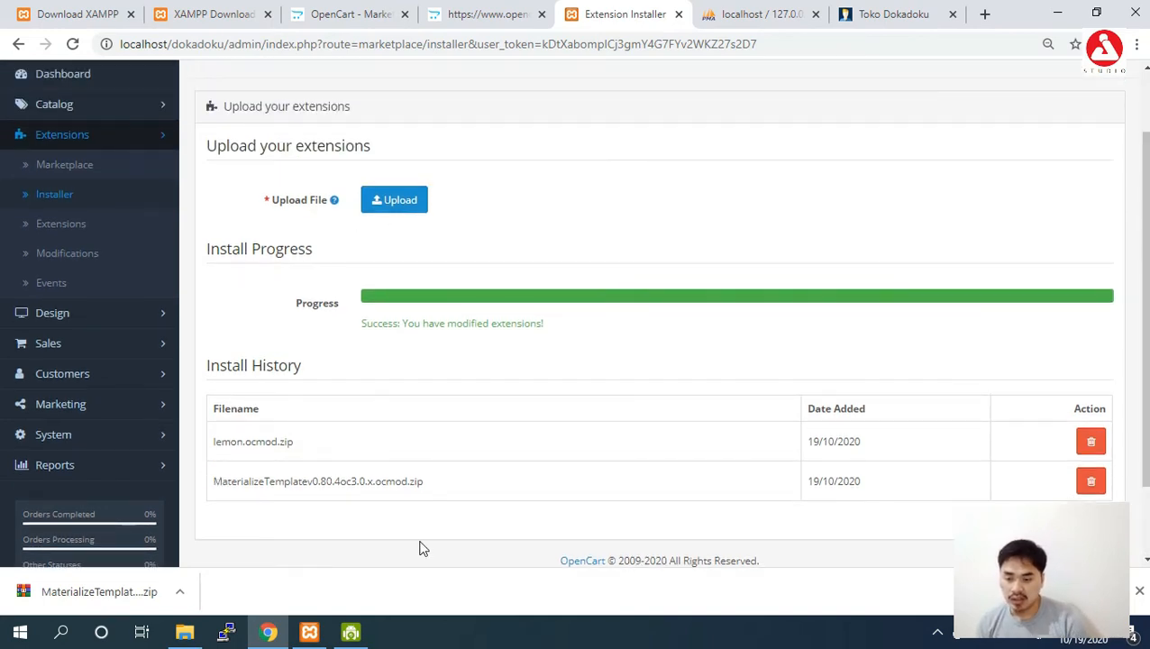
pyautogui.moveTo(376, 486); pyautogui.dragTo(409, 487)
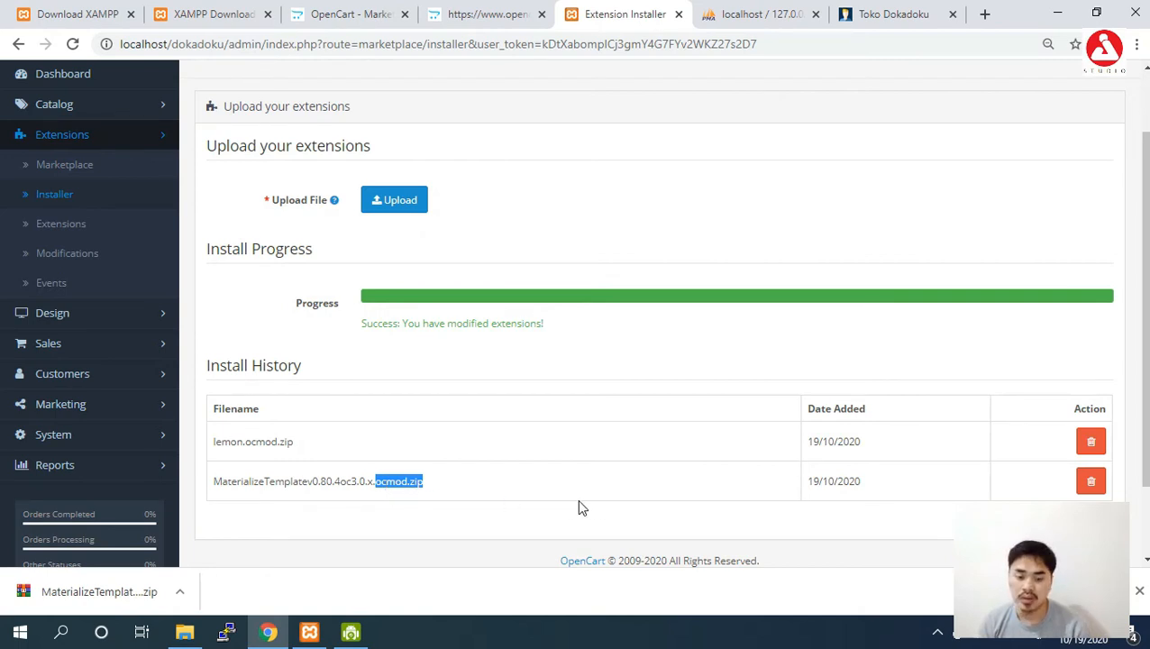
# Filter extensions to Themes, install Materialize Template, and open its Dokadoku store edit page.
pyautogui.click(61, 230)
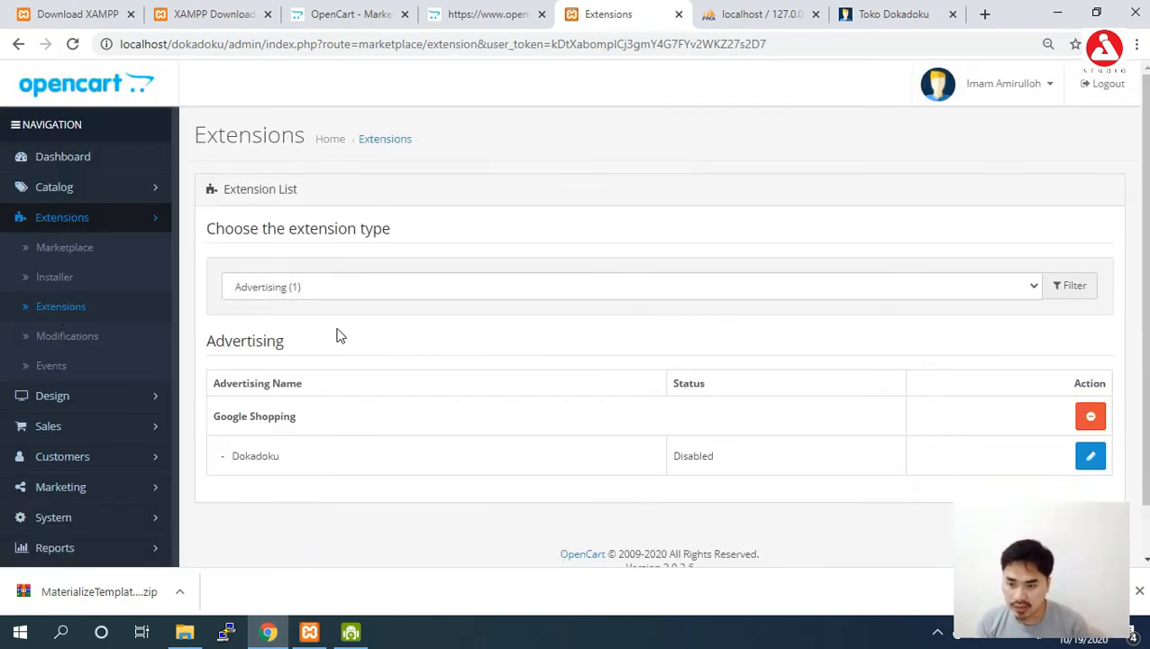
pyautogui.click(349, 290)
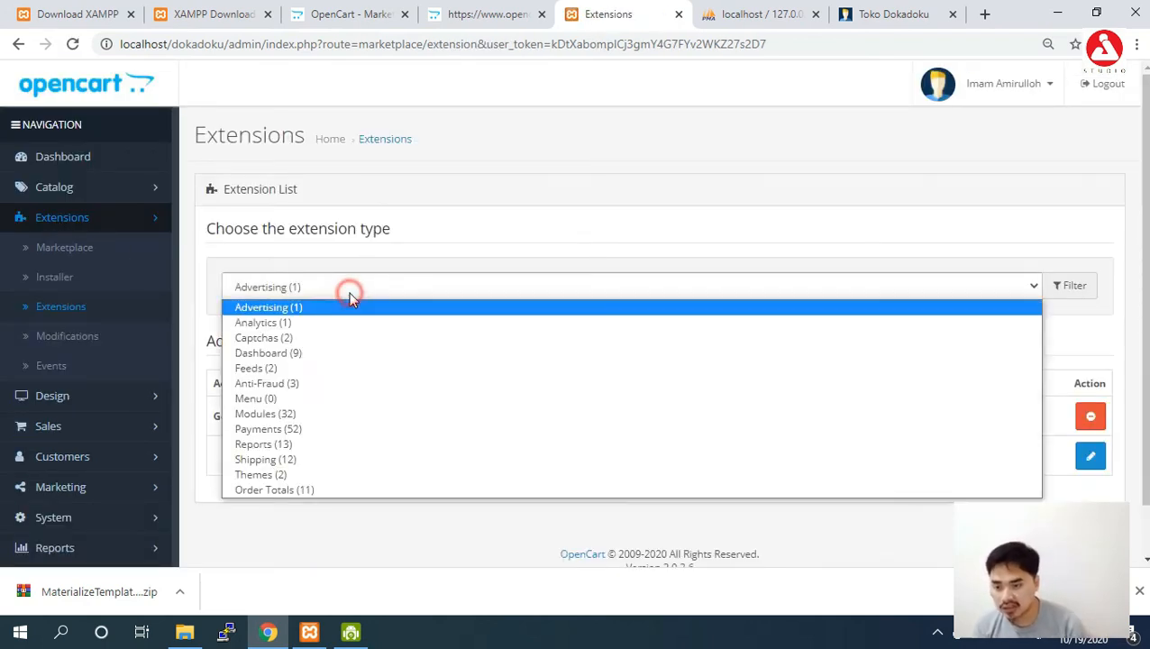
pyautogui.click(332, 476)
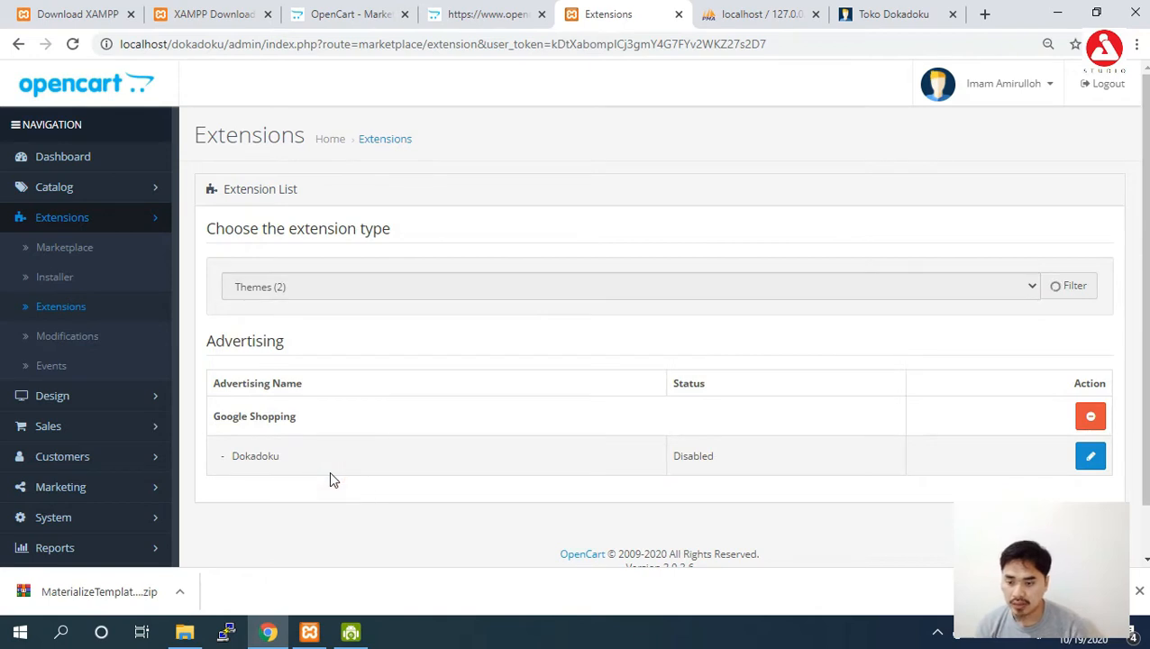
pyautogui.scroll(-3, 331, 478)
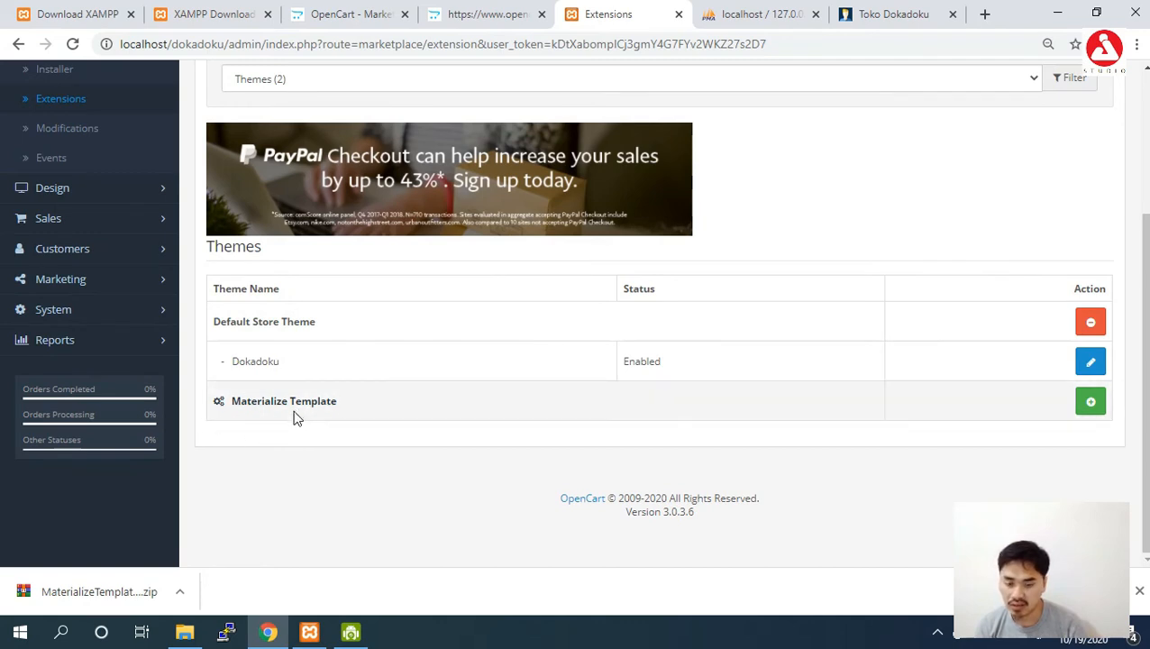
pyautogui.click(1087, 404)
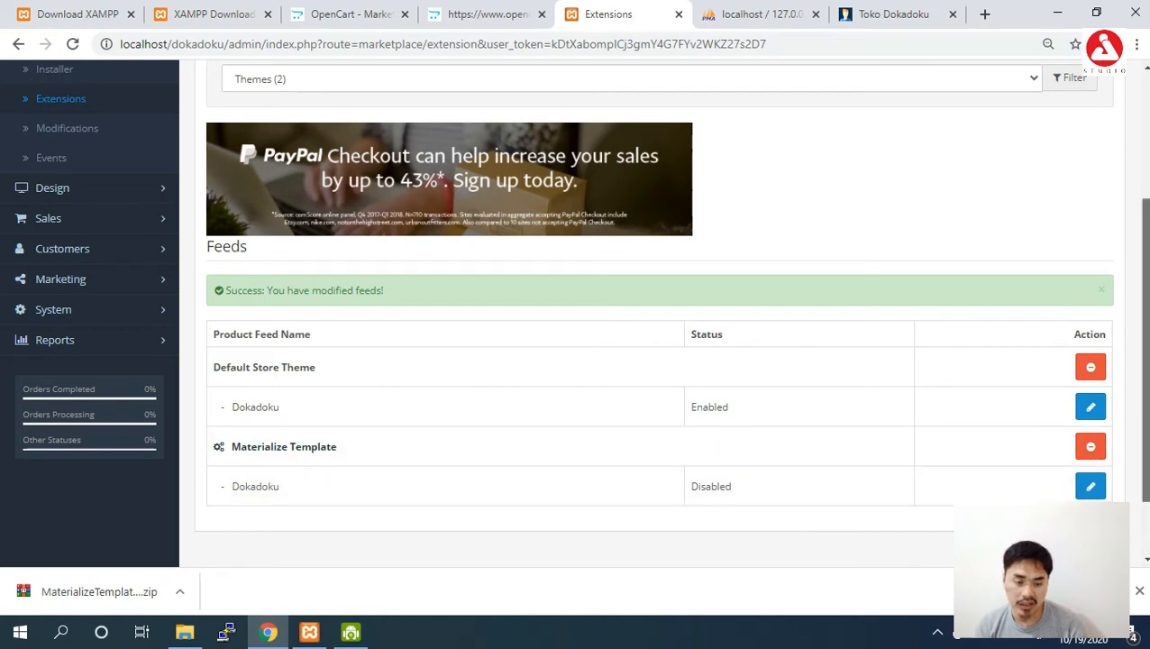
pyautogui.scroll(-2, 989, 473)
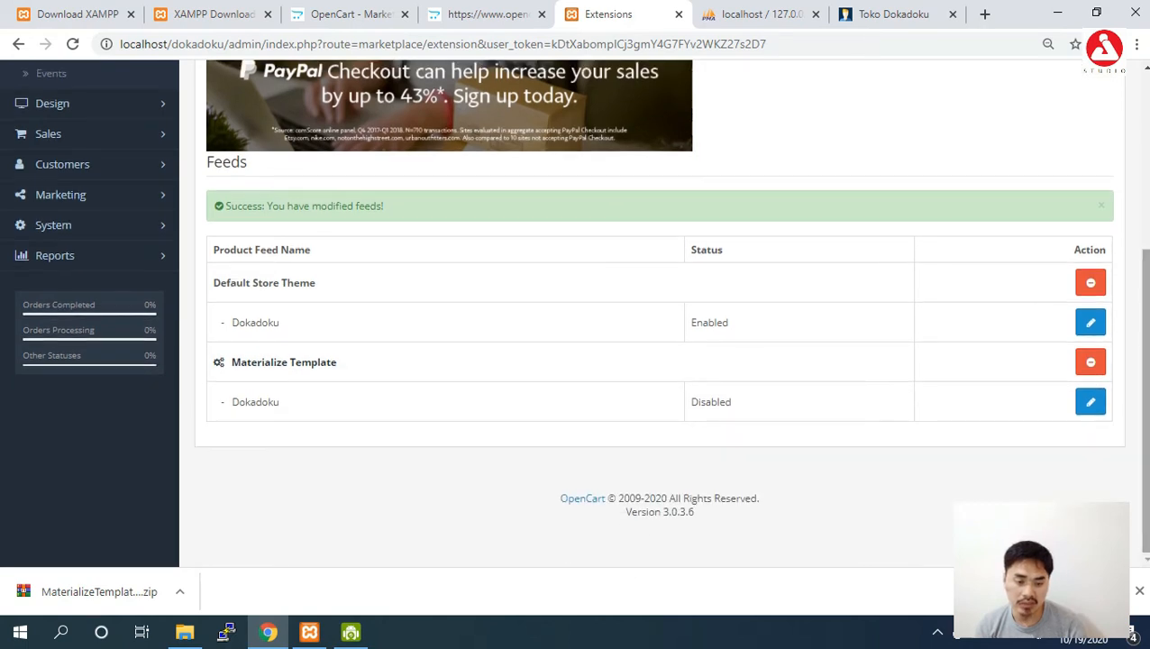
pyautogui.click(1091, 403)
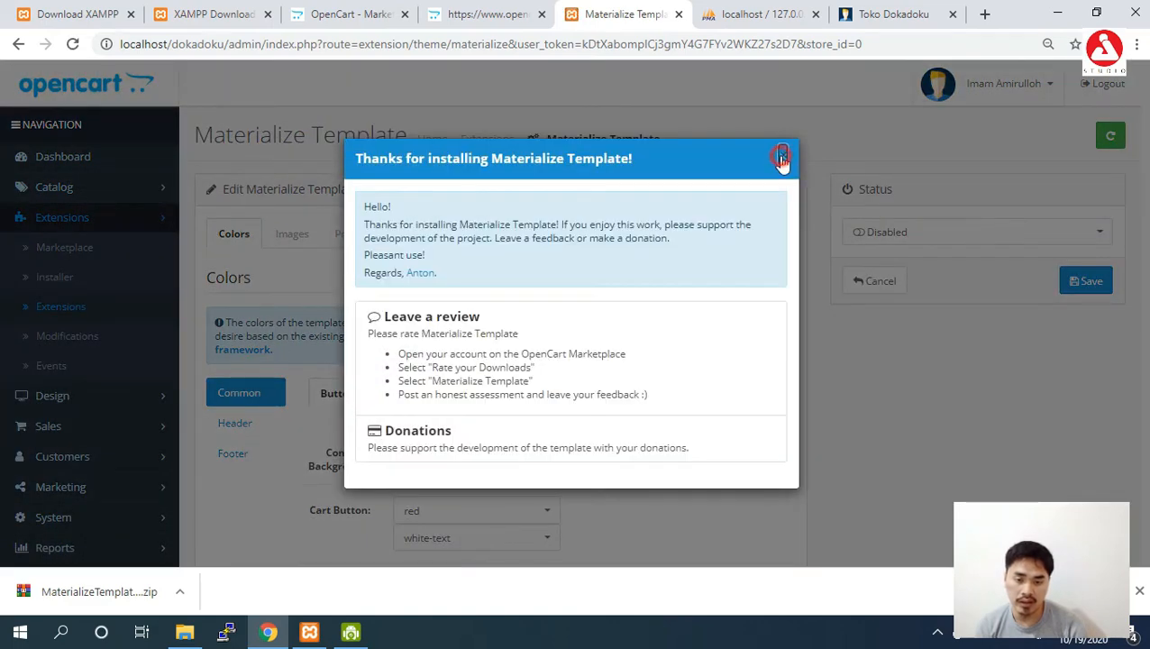
# Dismiss the thank-you popup, set Materialize Template's status to Enabled, and save.
pyautogui.click(781, 159)
pyautogui.click(911, 240)
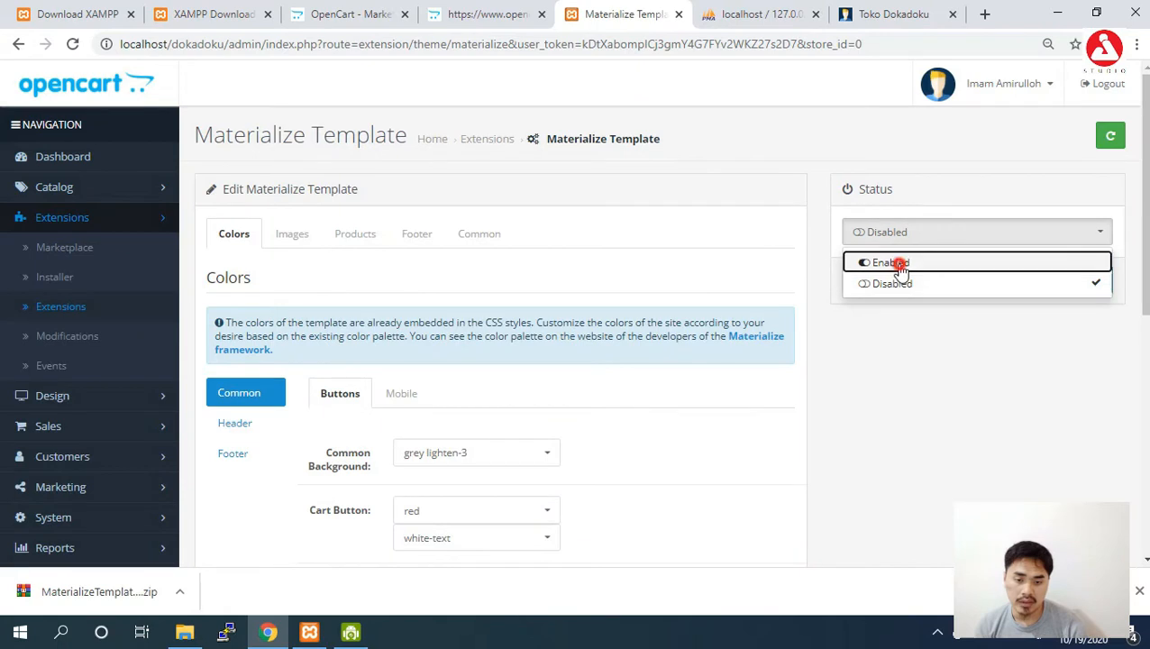
pyautogui.click(899, 259)
pyautogui.click(1074, 285)
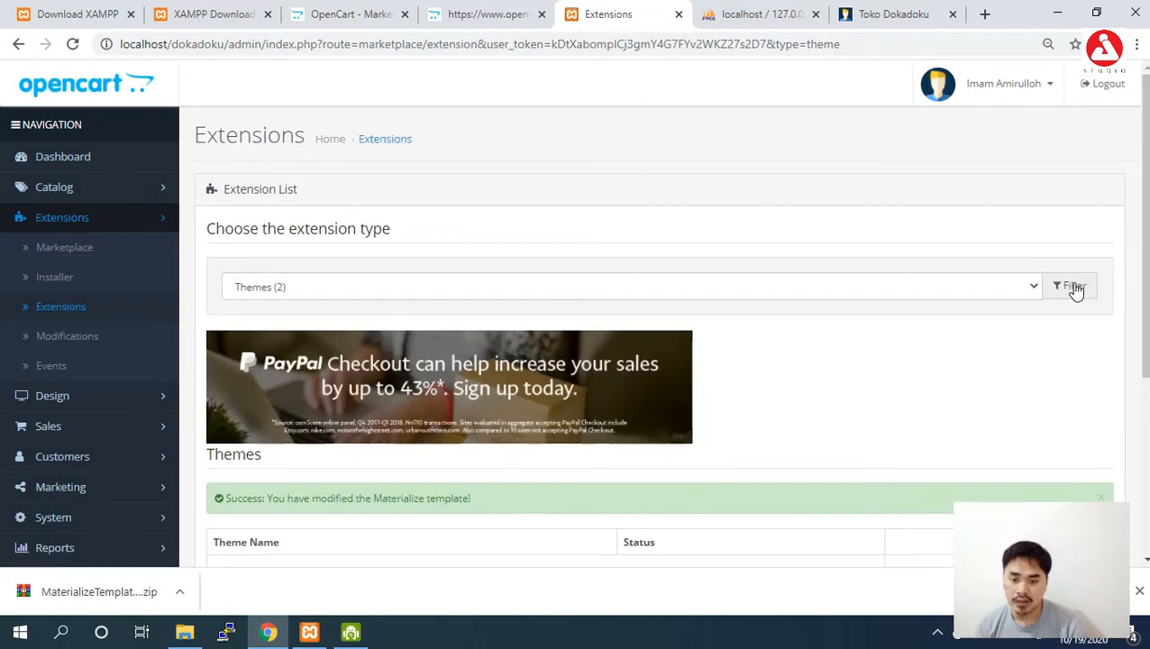
pyautogui.scroll(-3, 1075, 288)
pyautogui.scroll(-1, 1099, 166)
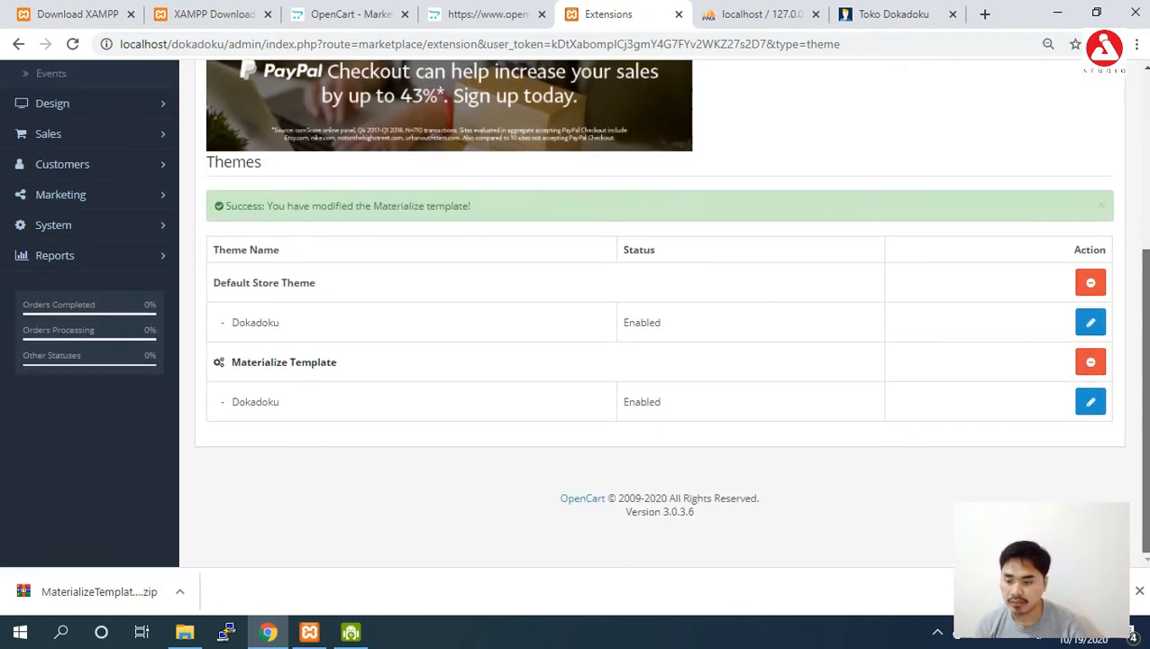
pyautogui.scroll(4, 1099, 167)
# Disable the lemon-theme modification, then delete it and confirm.
pyautogui.click(72, 337)
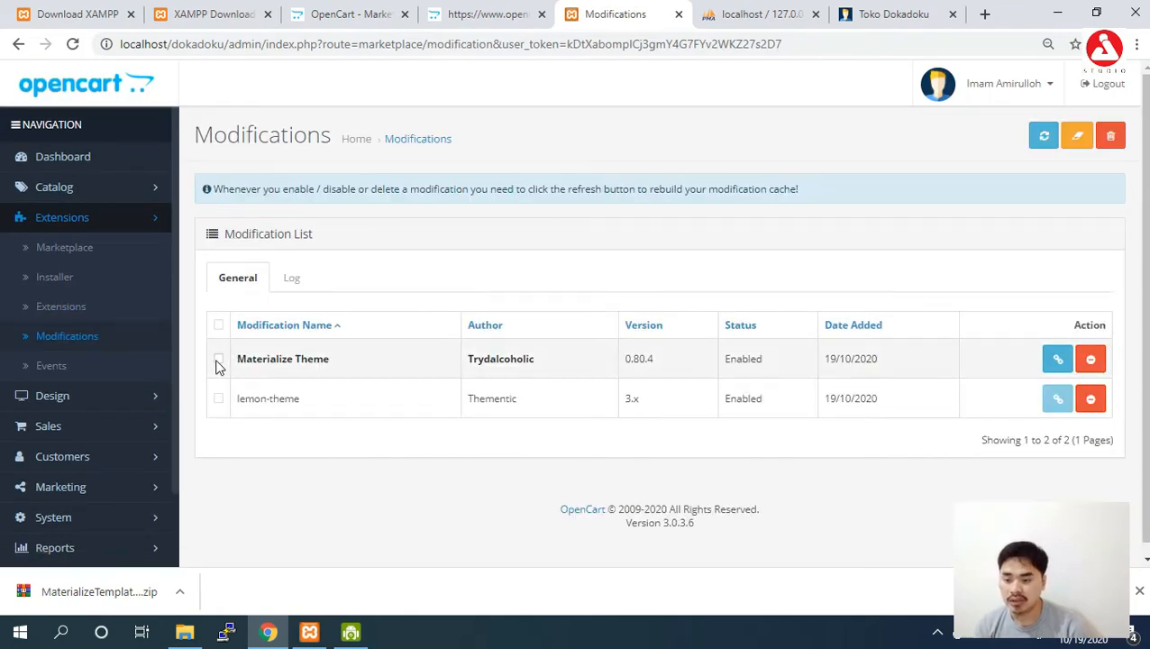
pyautogui.click(218, 361)
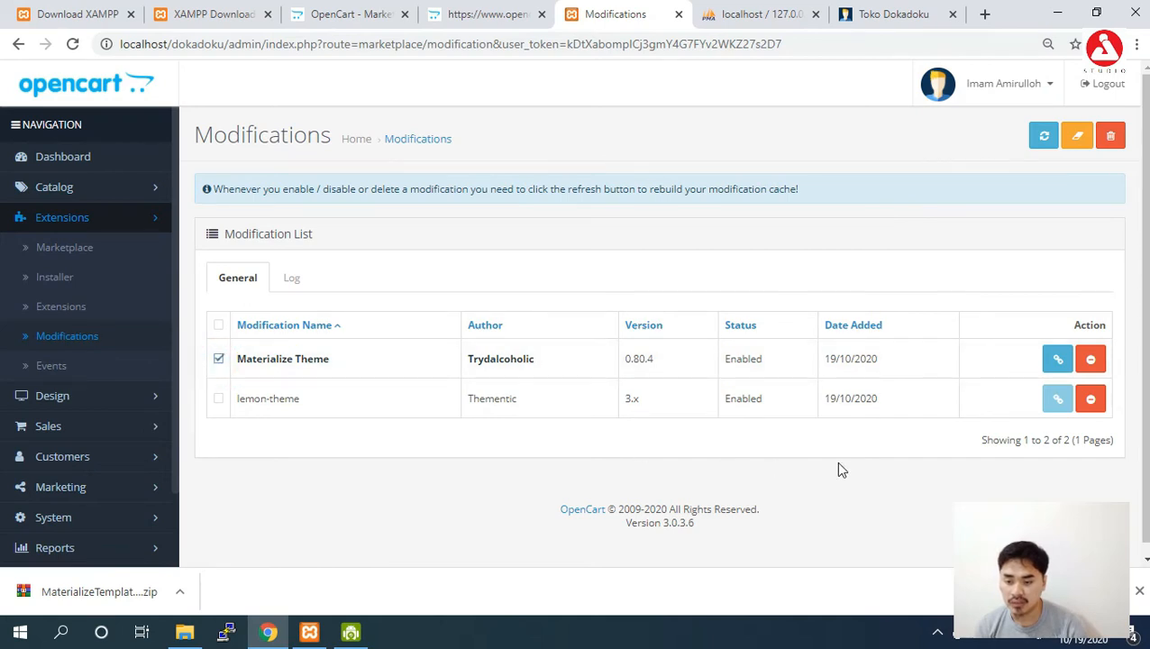
pyautogui.click(1092, 403)
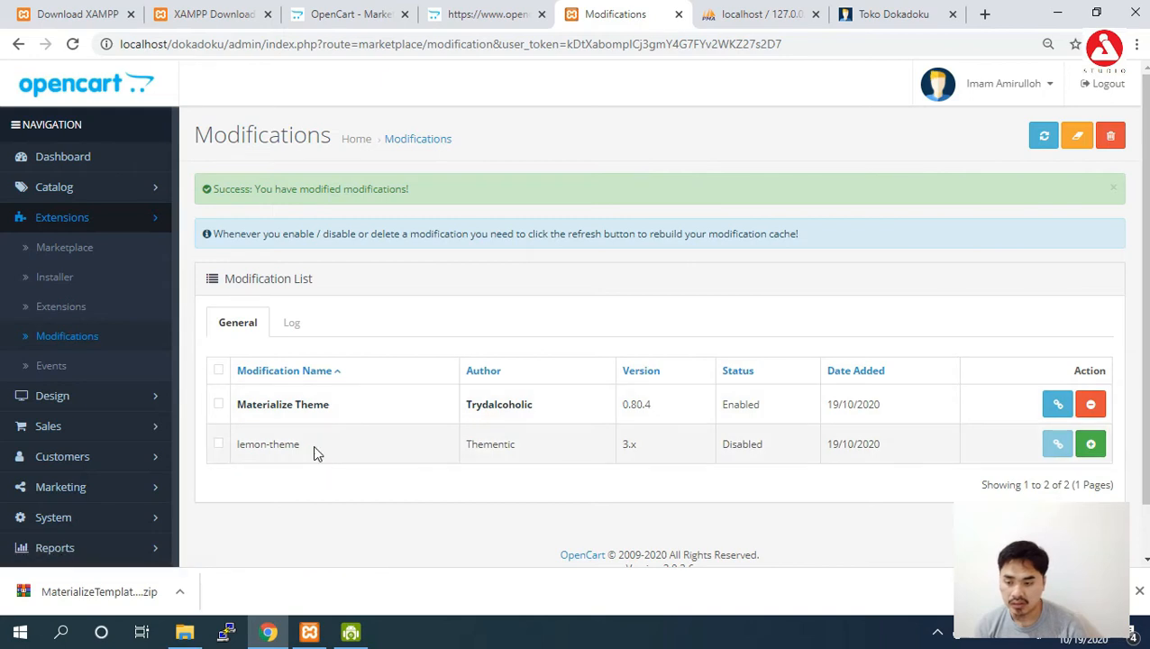
pyautogui.click(218, 404)
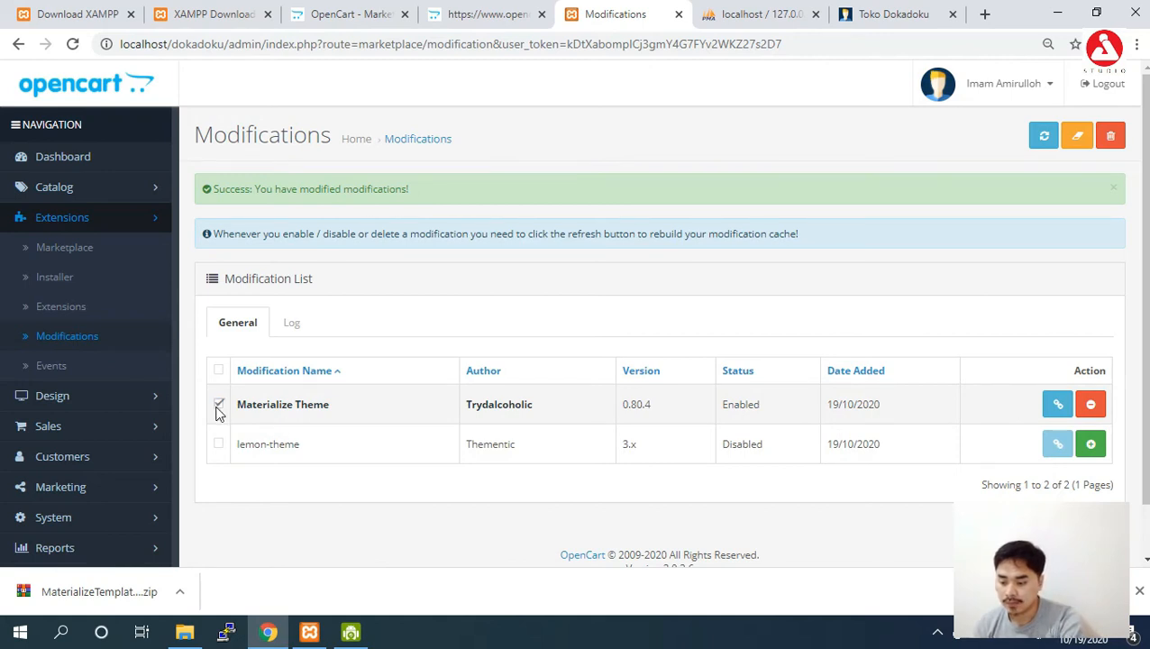
pyautogui.click(219, 443)
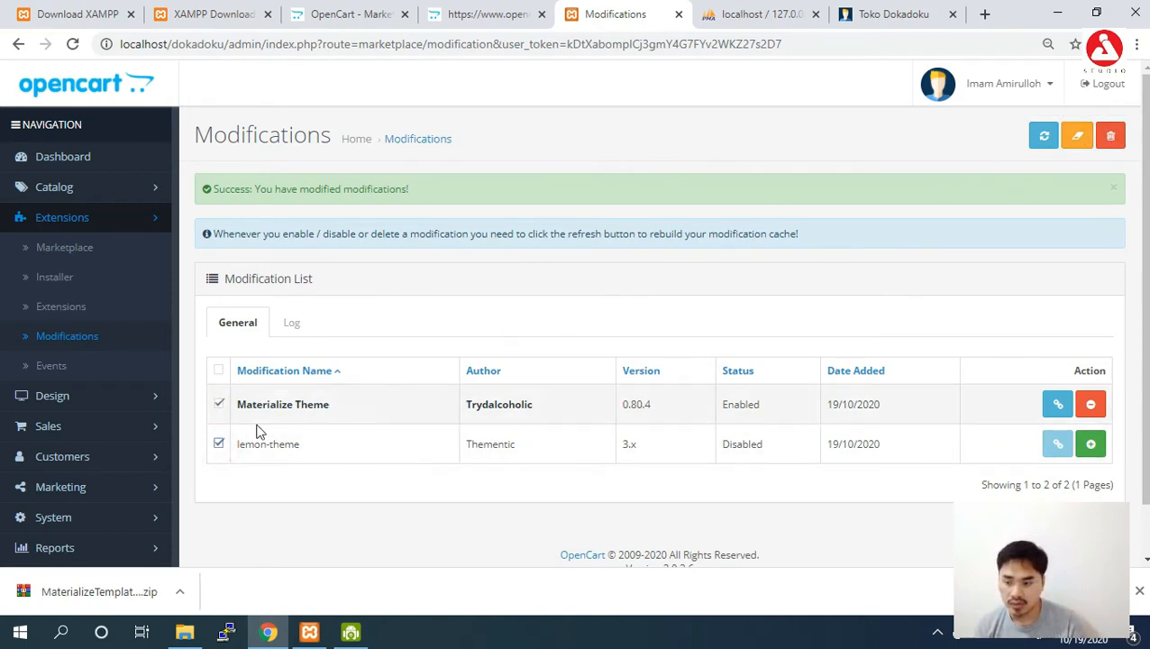
pyautogui.click(1110, 136)
pyautogui.click(665, 142)
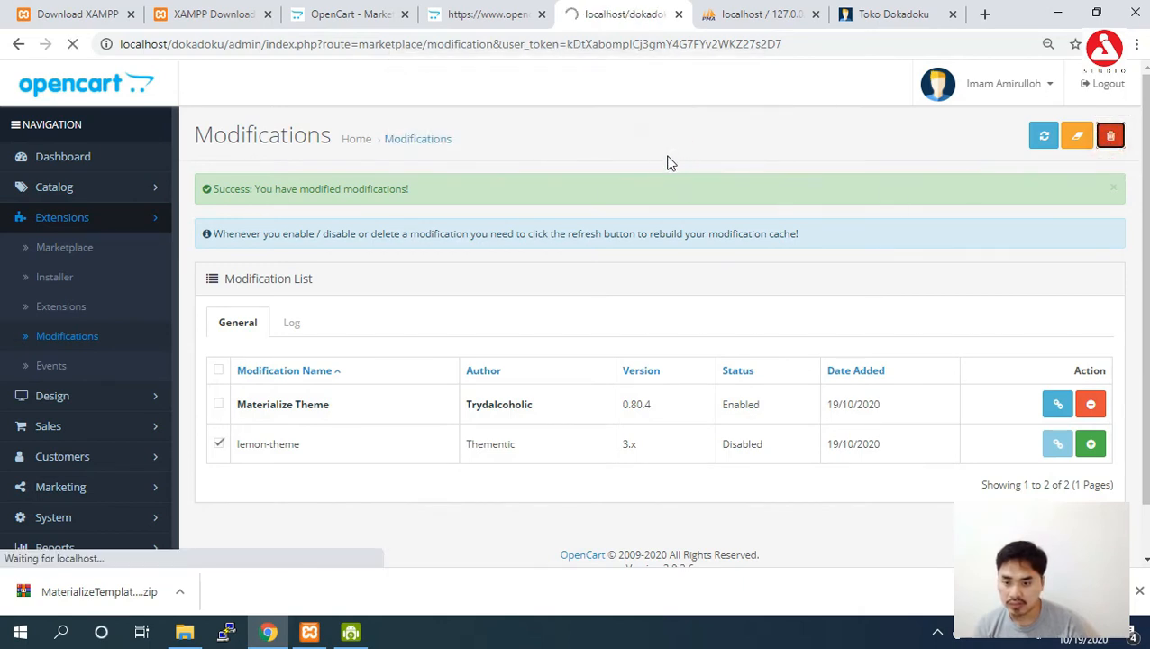
# Refresh the modification cache and expand System in the navigation.
pyautogui.click(219, 404)
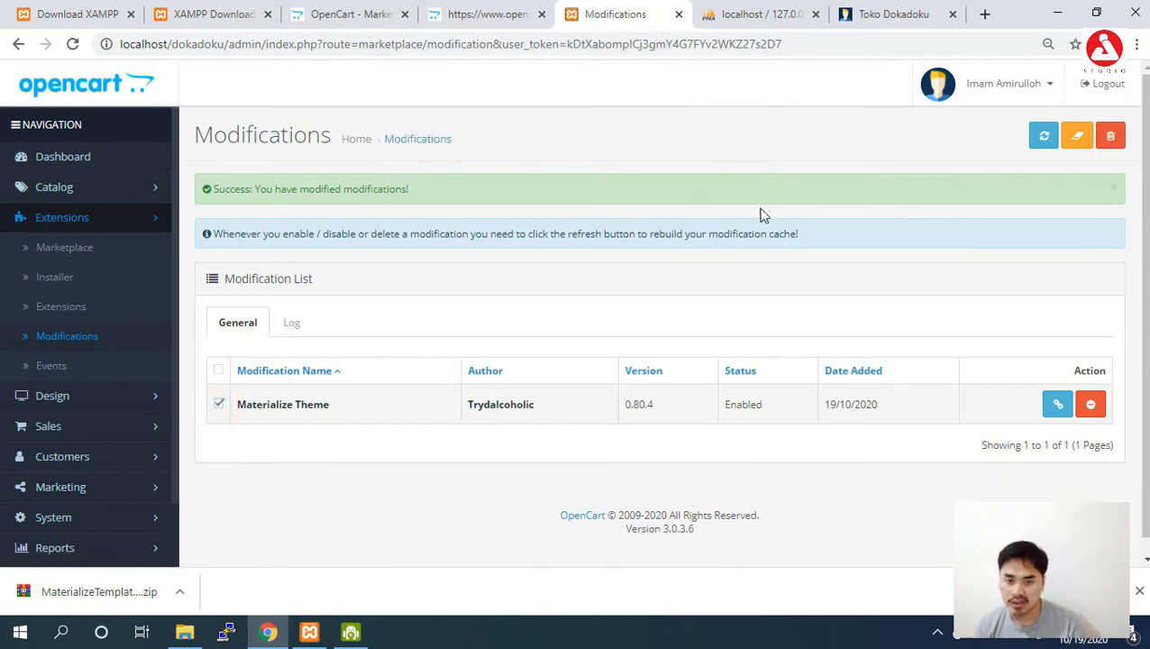
pyautogui.click(1044, 137)
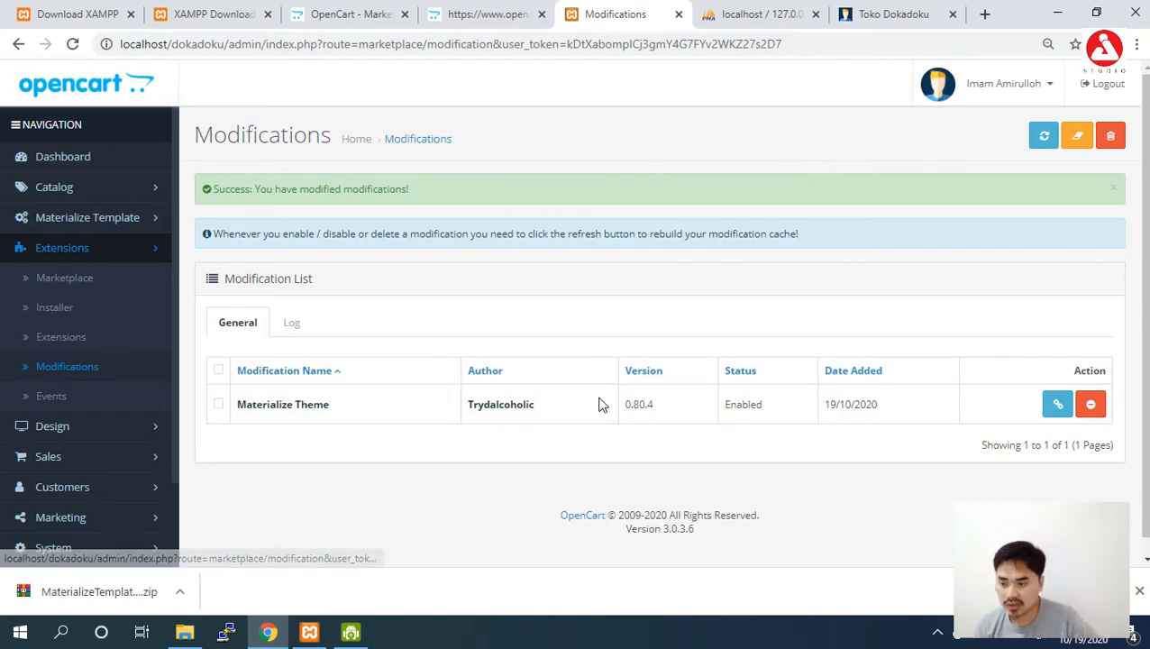
pyautogui.scroll(-1, 329, 442)
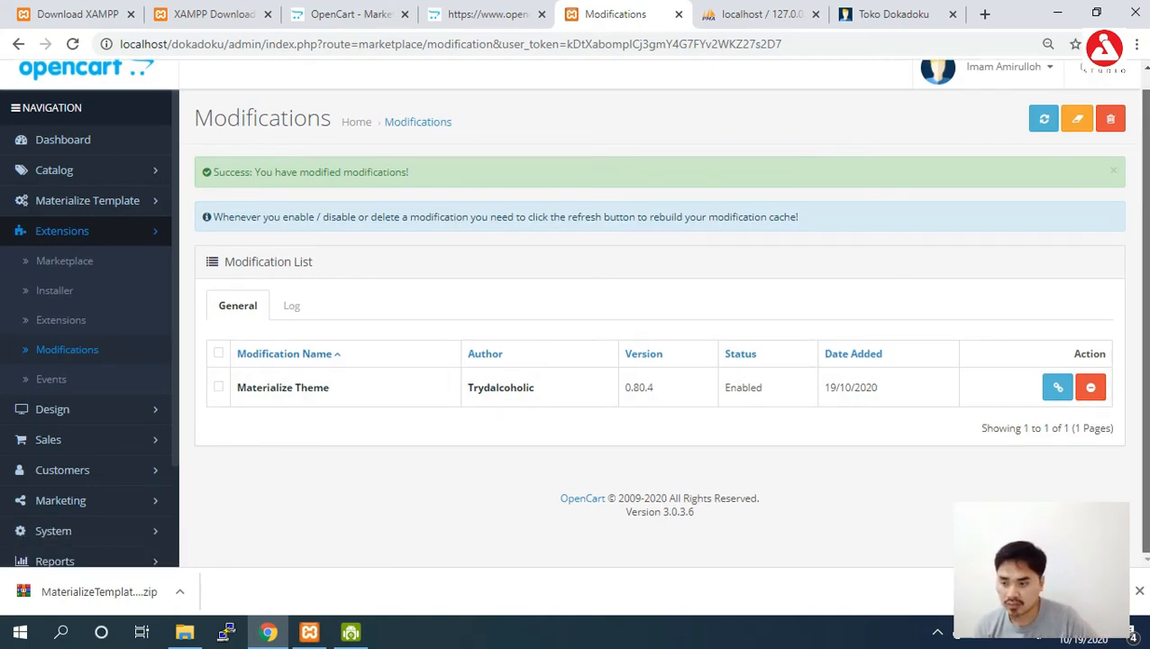
pyautogui.click(79, 530)
pyautogui.scroll(-1, 177, 425)
# Set the Dokadoku store's theme to Materialize Template, save, and reload the storefront.
pyautogui.click(56, 452)
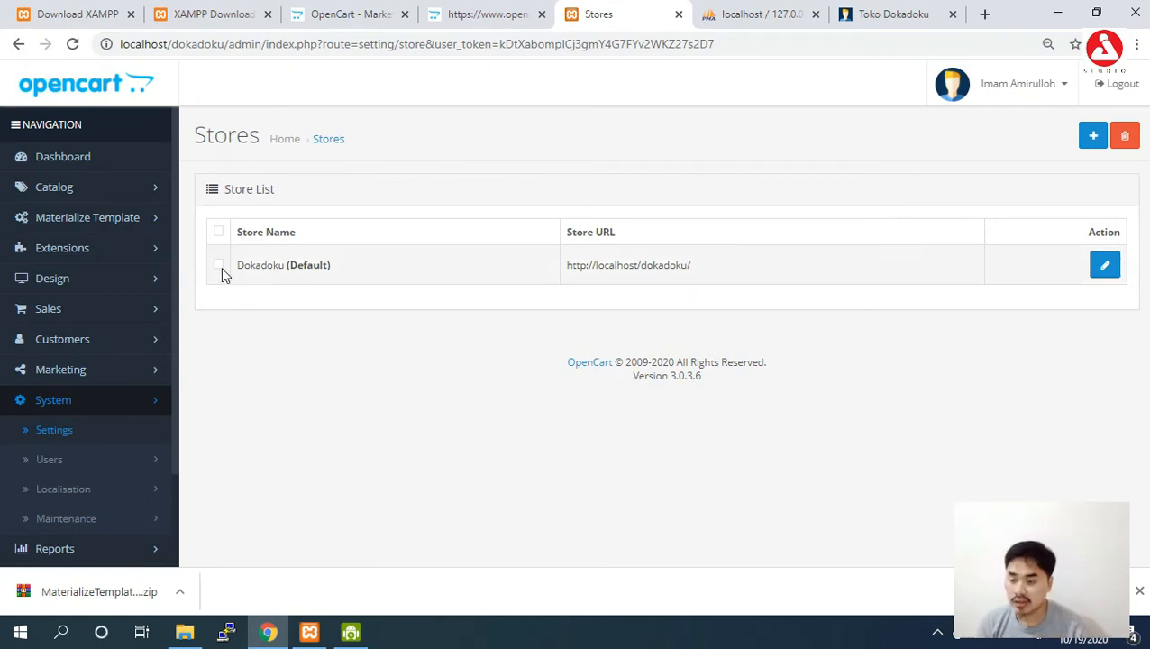
pyautogui.click(1105, 266)
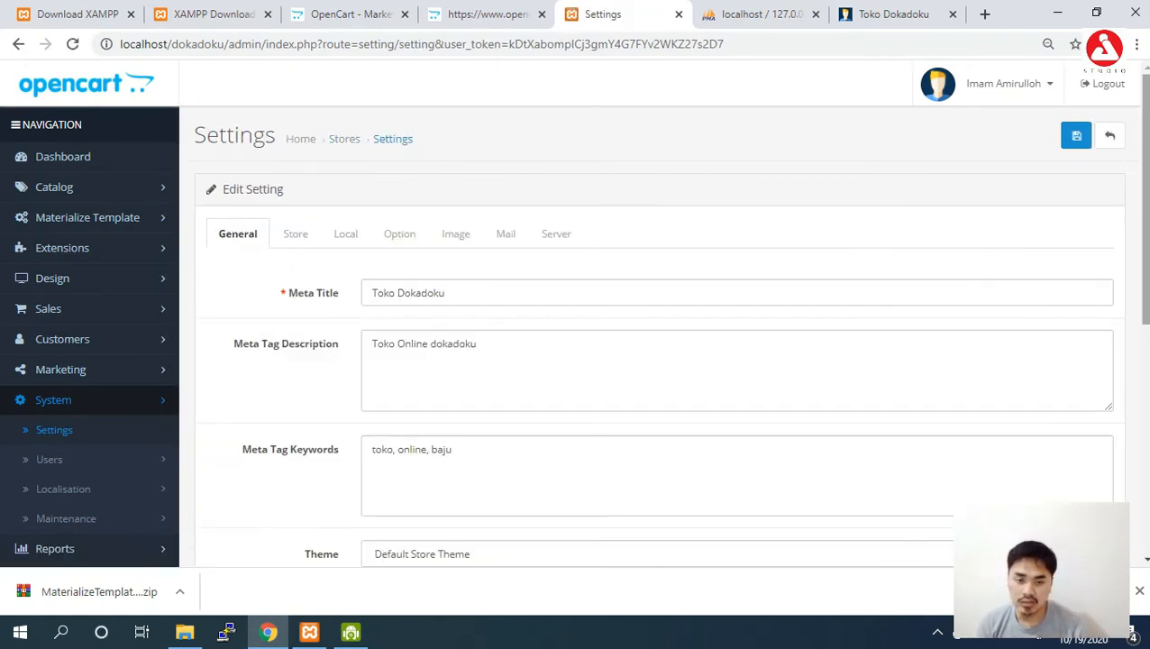
pyautogui.scroll(-1, 1104, 267)
pyautogui.scroll(-4, 580, 313)
pyautogui.click(424, 142)
pyautogui.click(438, 177)
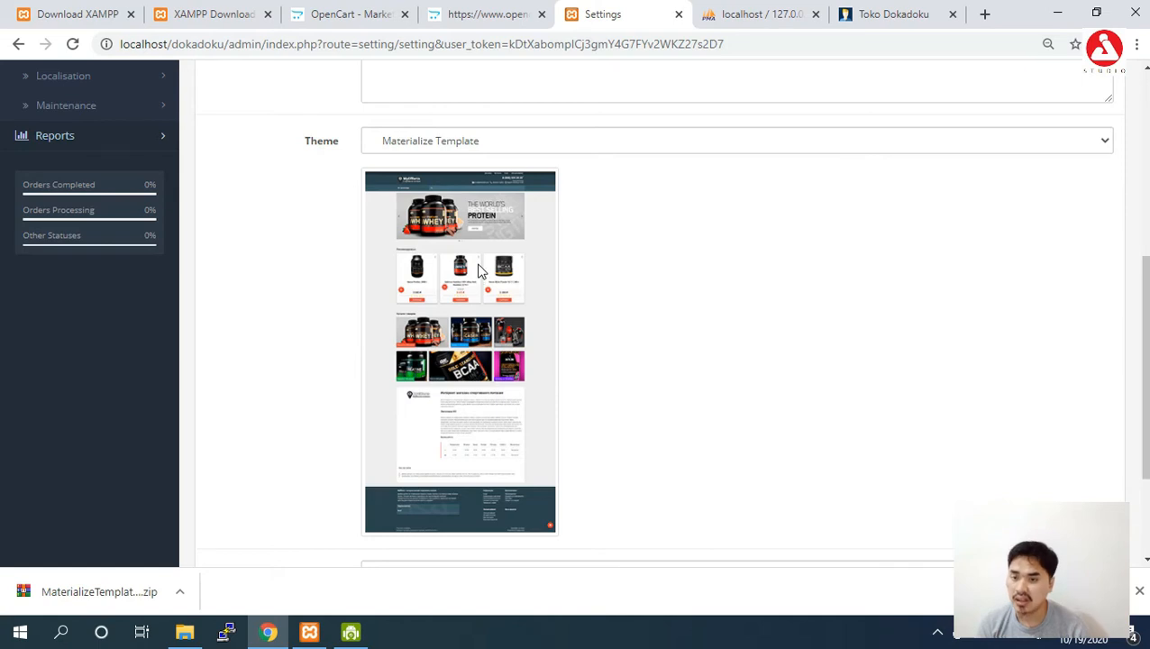
pyautogui.scroll(5, 1114, 106)
pyautogui.click(1076, 137)
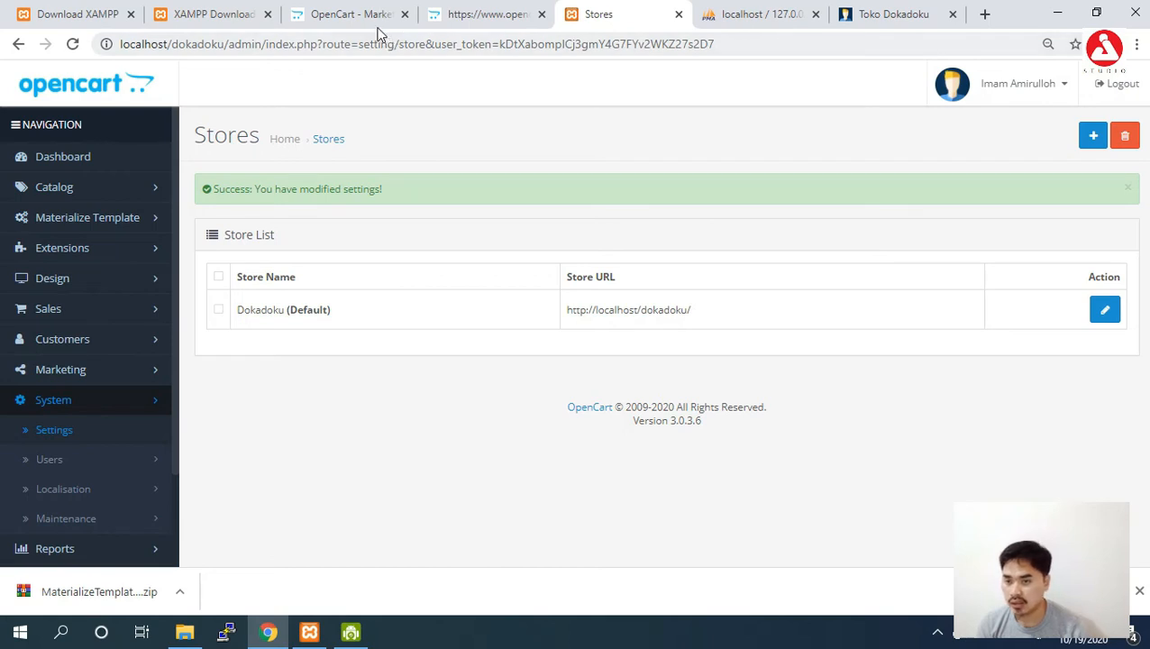
pyautogui.click(872, 13)
pyautogui.press('F5')
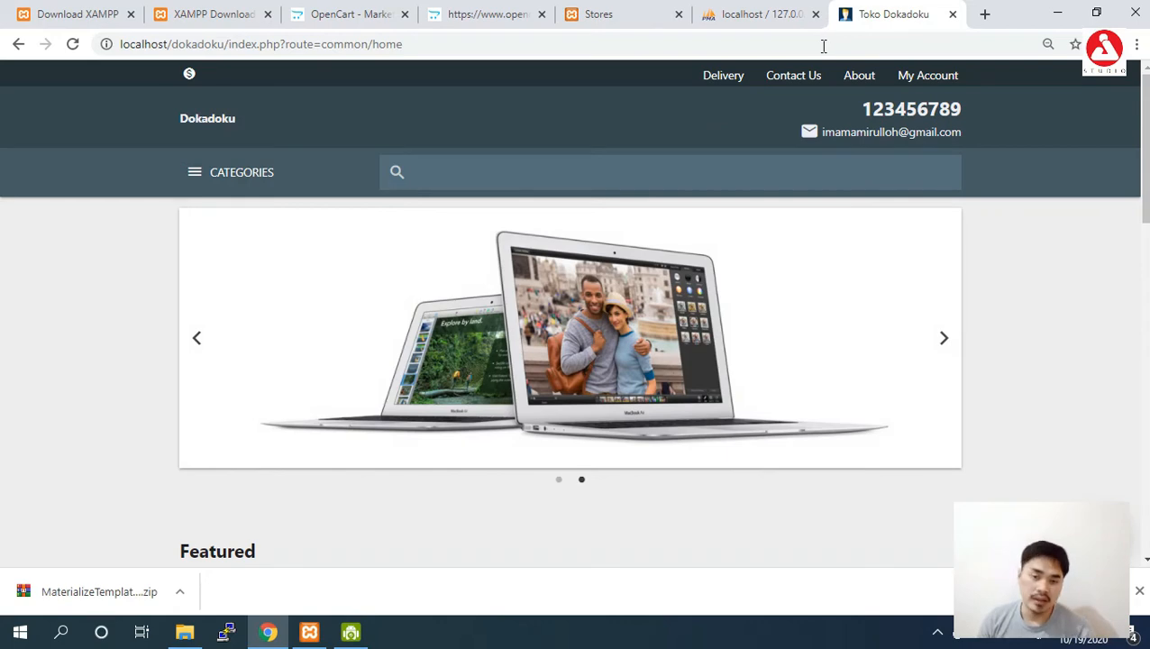
# Scroll through the Materialize-styled Dokadoku homepage, then go back to the Marketplace tab.
pyautogui.scroll(-2, 1029, 84)
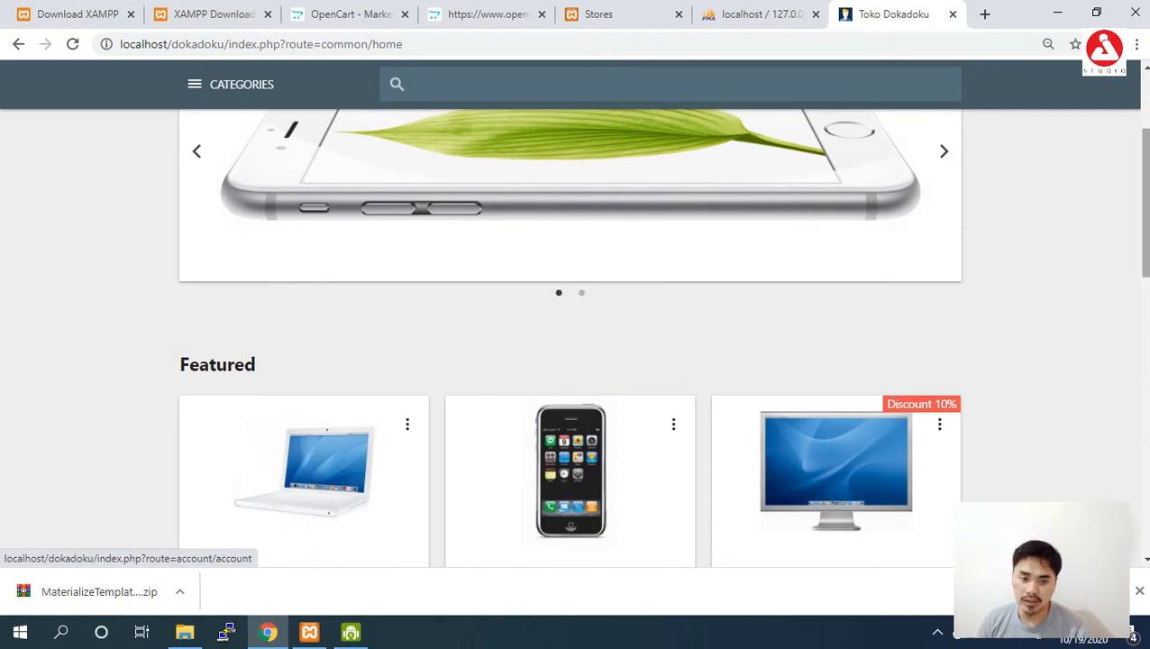
pyautogui.scroll(2, 570, 316)
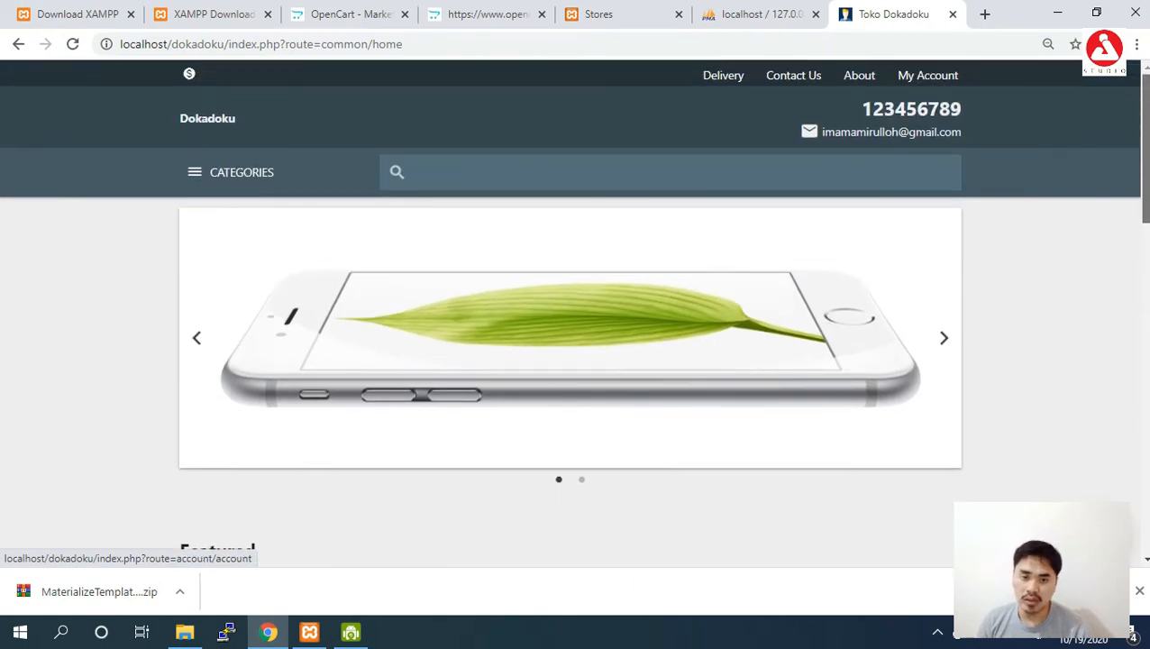
pyautogui.click(326, 14)
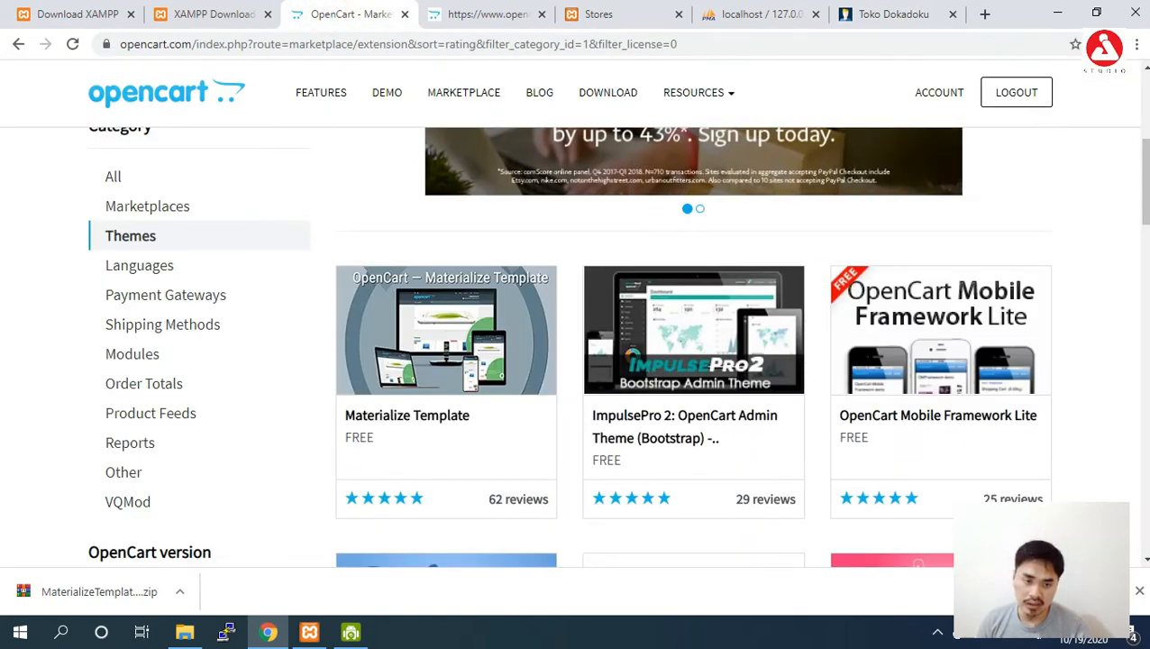
# Sort the marketplace themes by Recently Updated and open Cosmetic Store in a new tab.
pyautogui.scroll(-3, 617, 350)
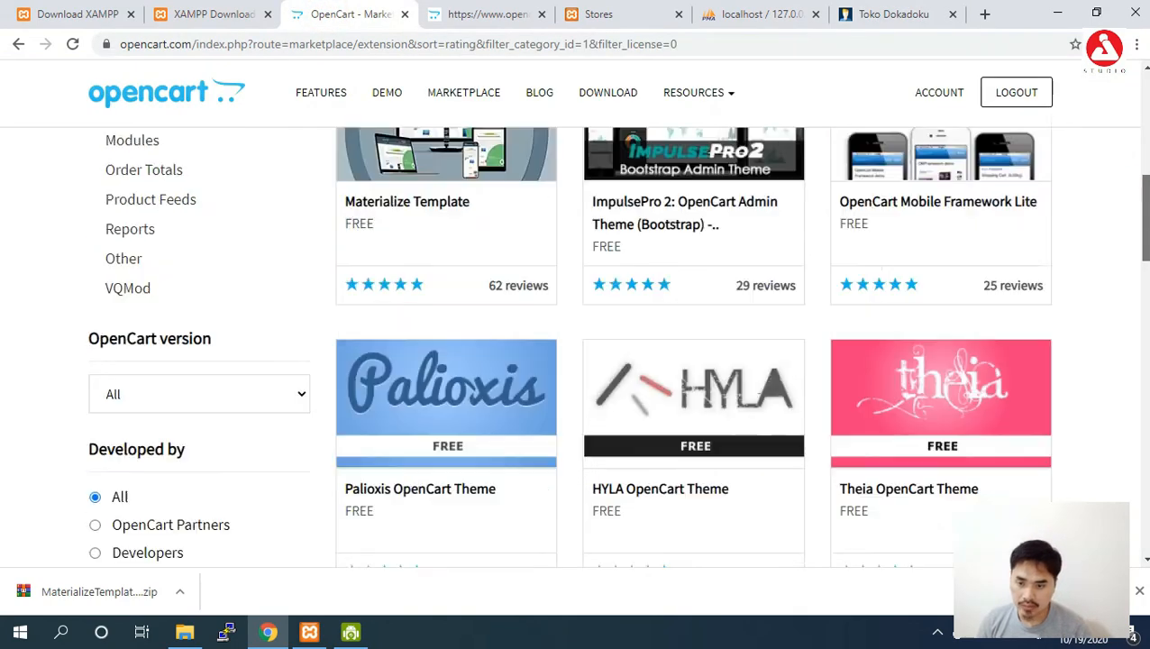
pyautogui.scroll(5, 618, 350)
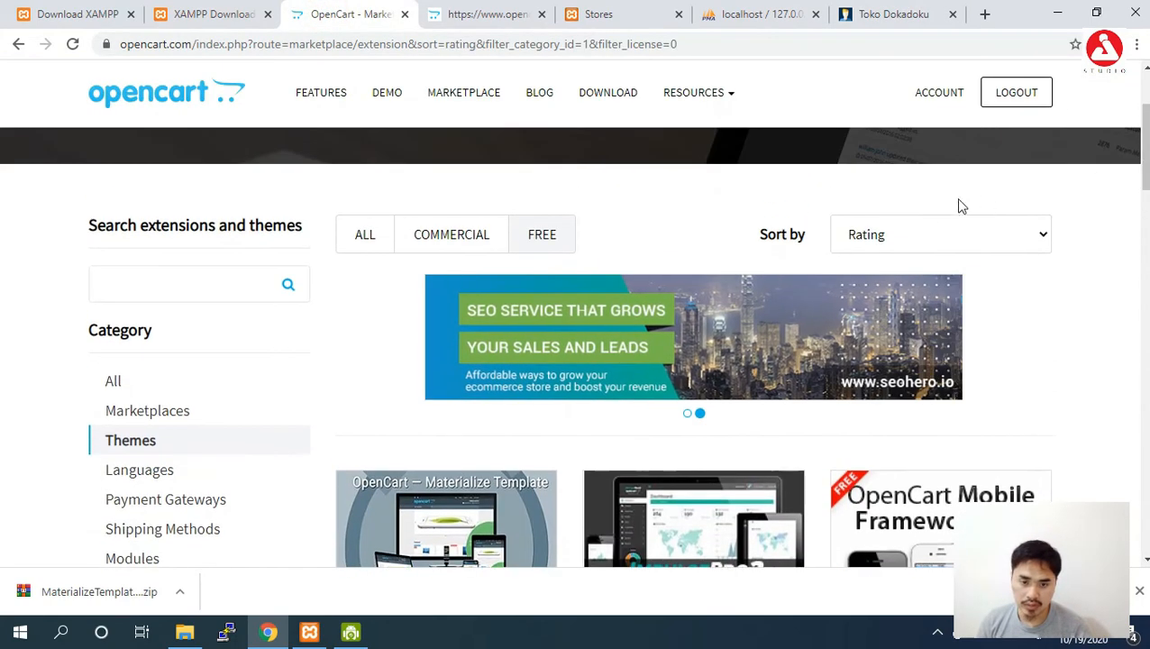
pyautogui.click(927, 235)
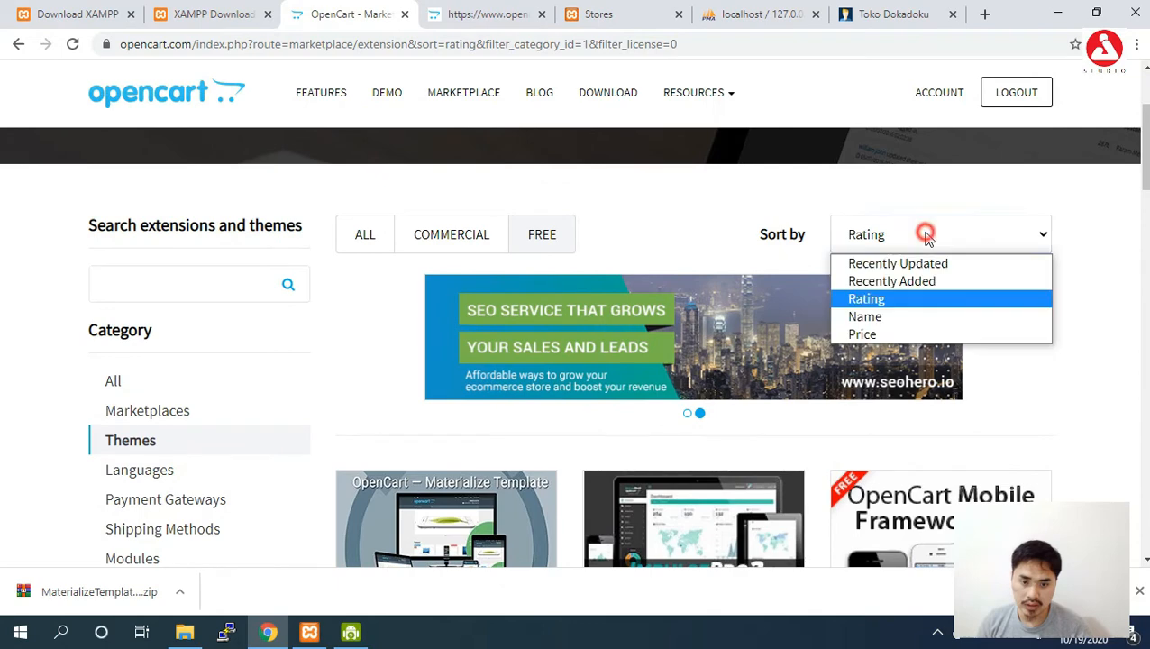
pyautogui.click(922, 263)
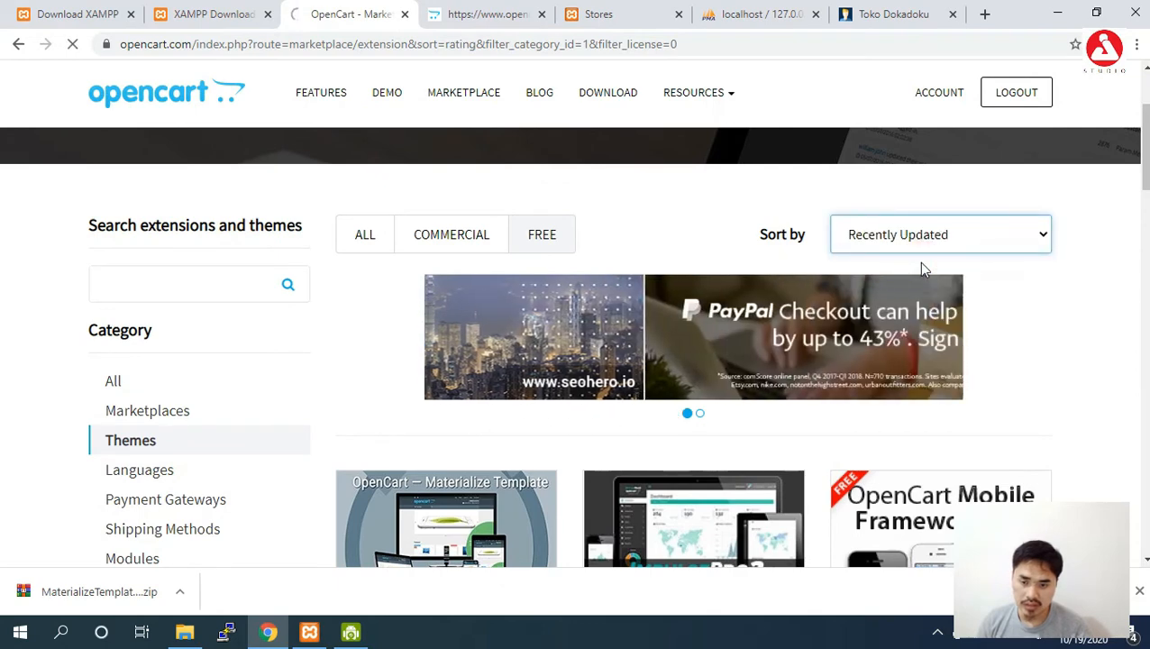
pyautogui.scroll(-6, 921, 263)
pyautogui.scroll(-4, 617, 349)
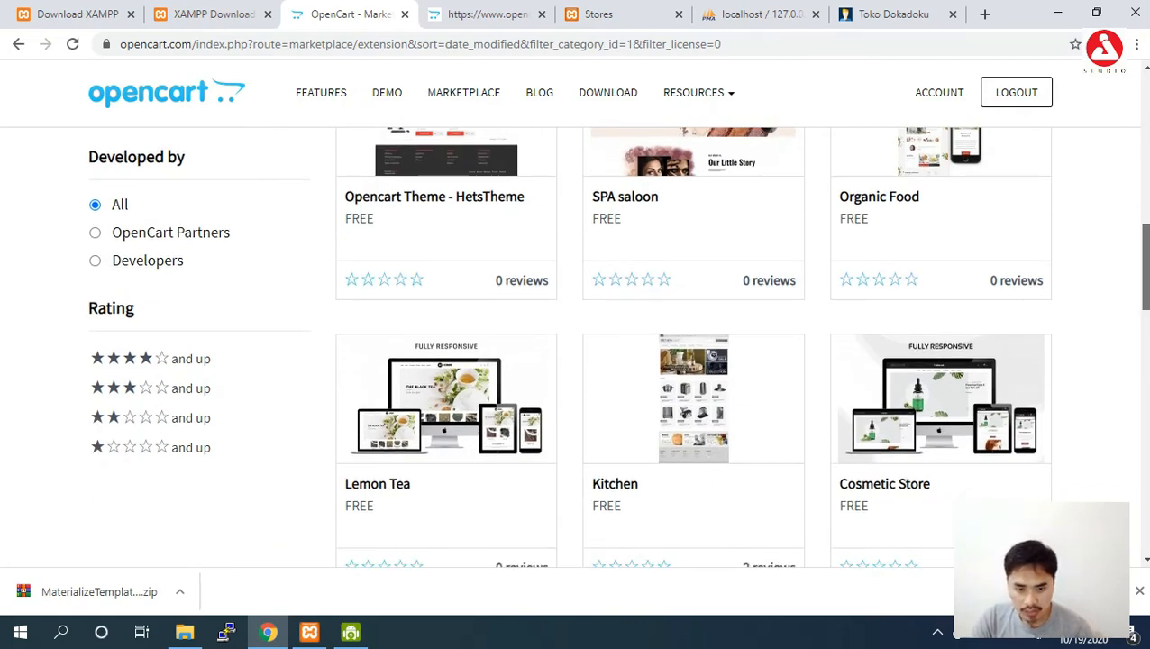
pyautogui.scroll(-2, 915, 325)
pyautogui.click(915, 325)
pyautogui.click(942, 331)
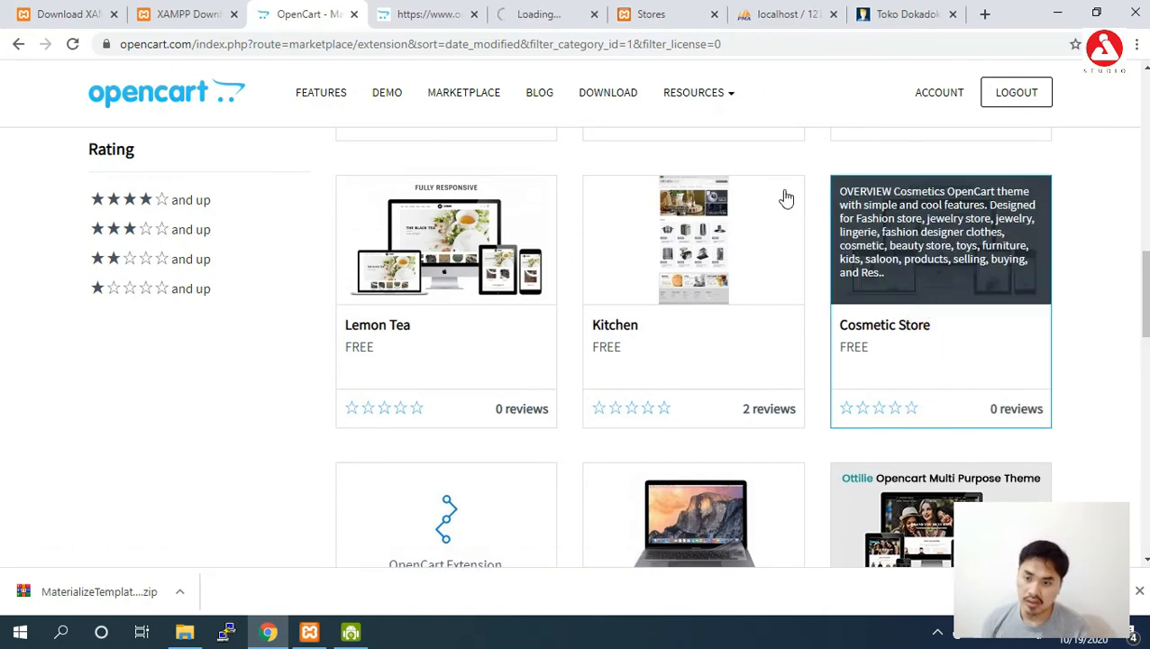
# Download the Cosmetic Store (Beauty shop) theme package and keep the blocked download.
pyautogui.click(552, 14)
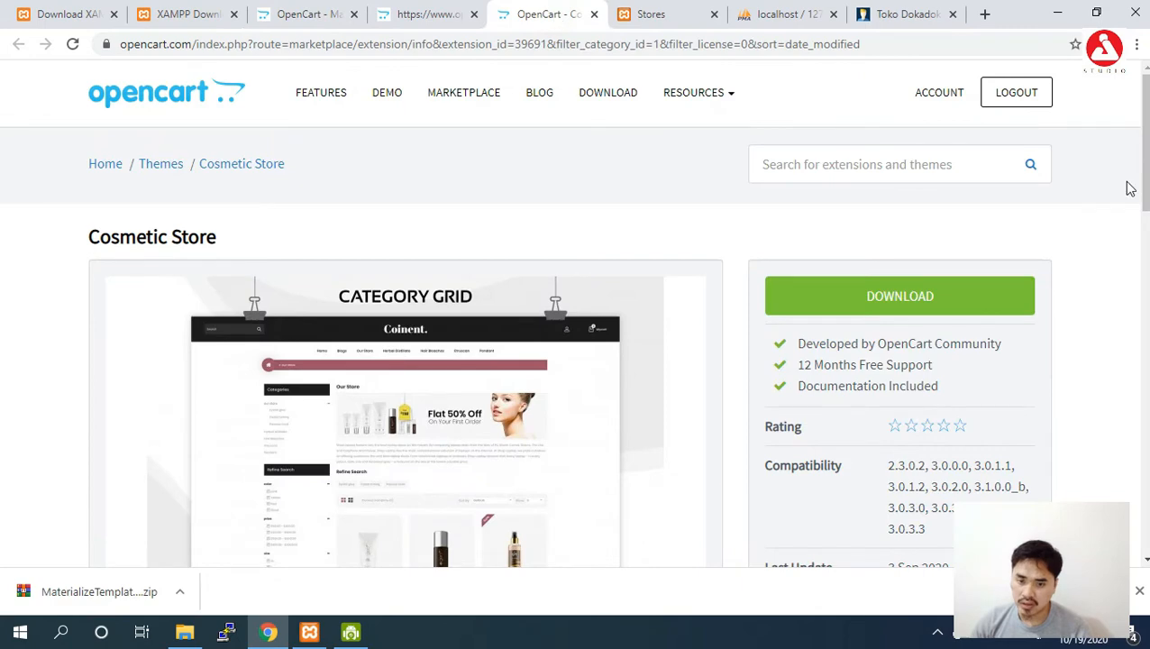
pyautogui.click(950, 309)
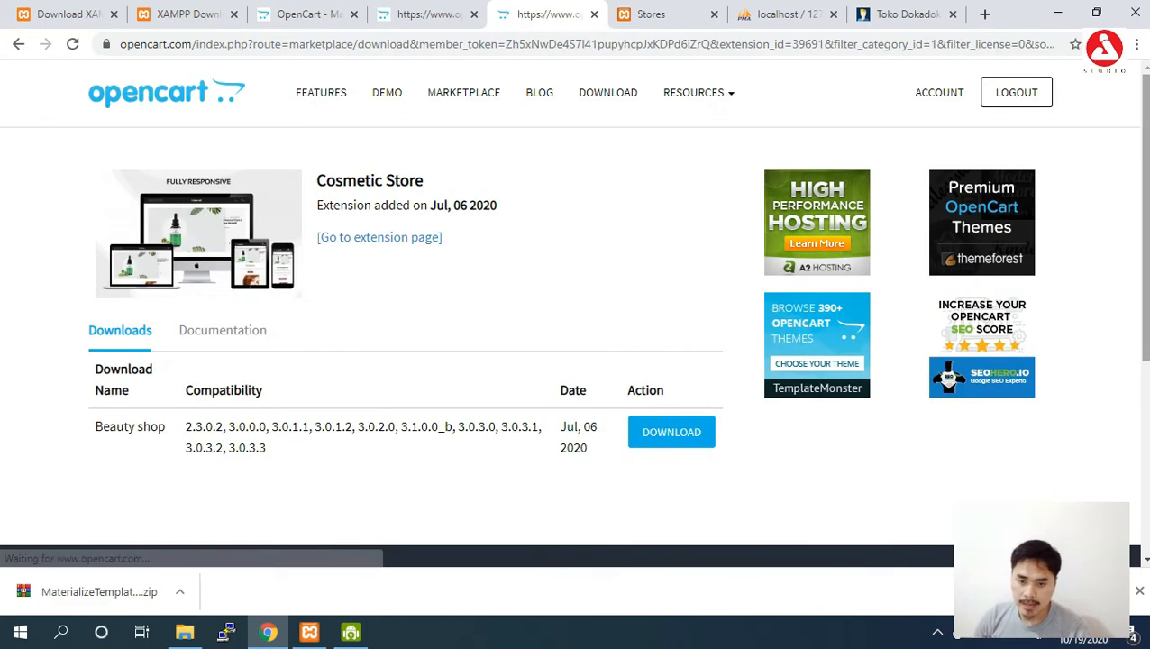
pyautogui.scroll(-1, 1022, 357)
pyautogui.click(672, 342)
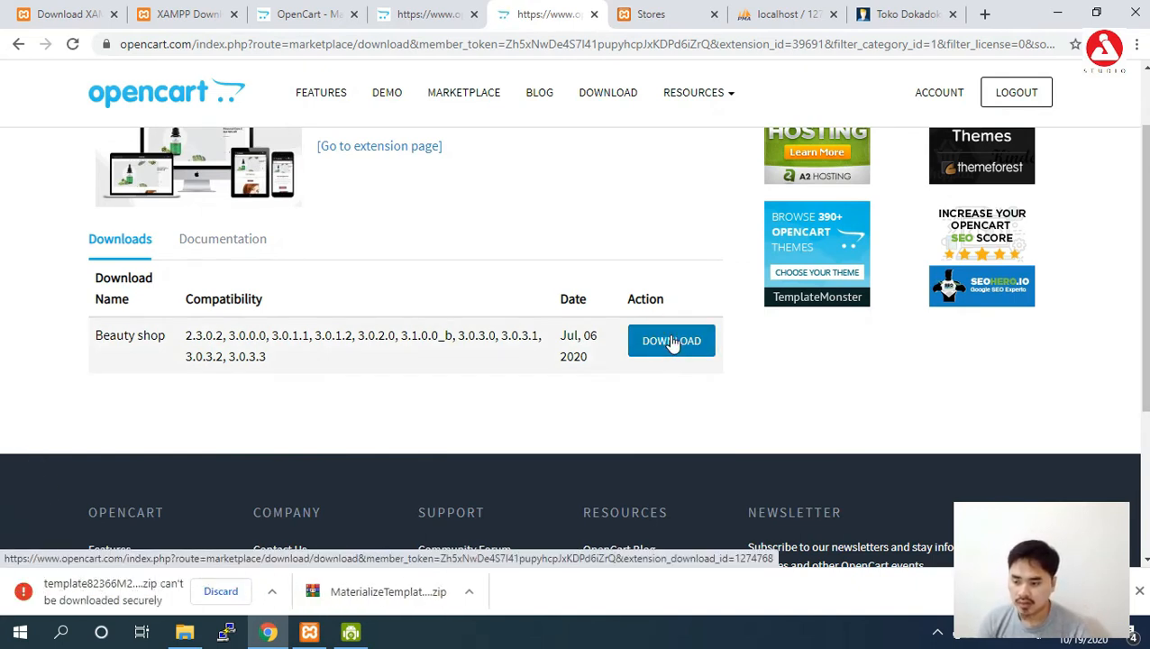
pyautogui.click(270, 591)
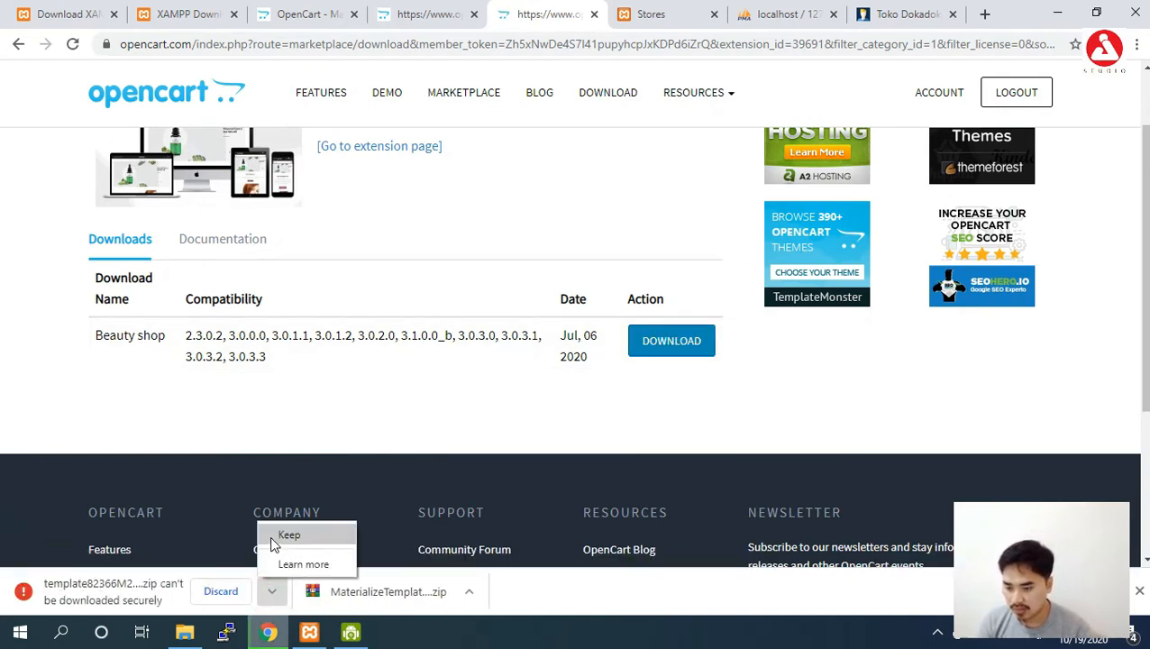
pyautogui.click(272, 541)
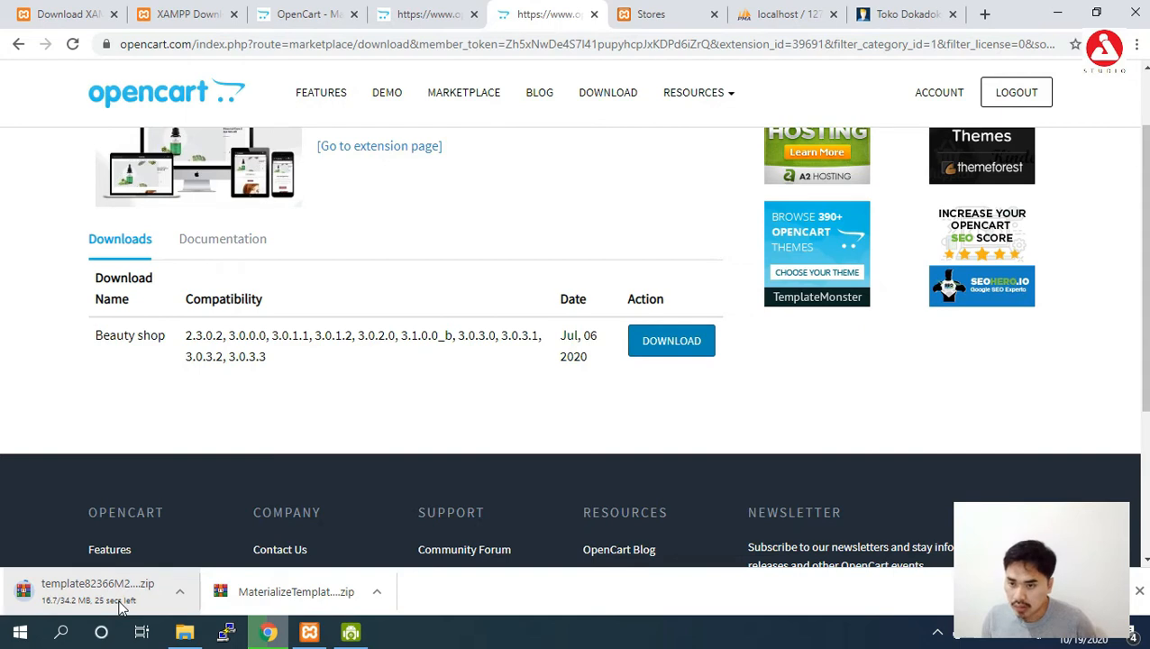
# Go back to the OpenCart admin Stores page.
pyautogui.click(389, 14)
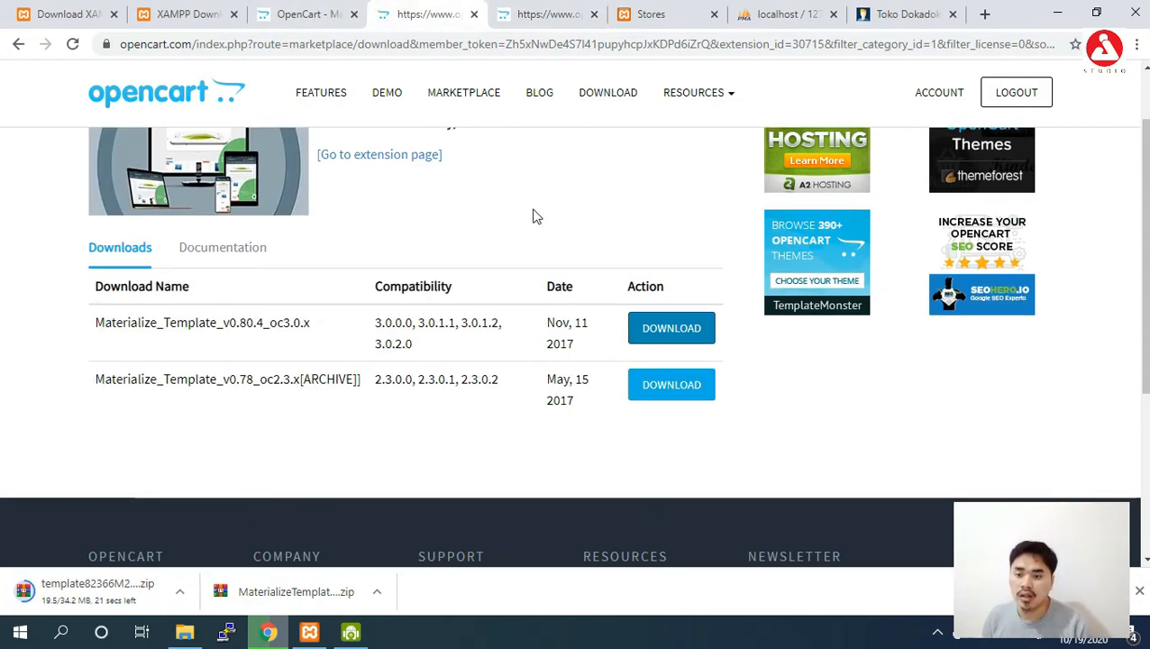
pyautogui.scroll(2, 533, 216)
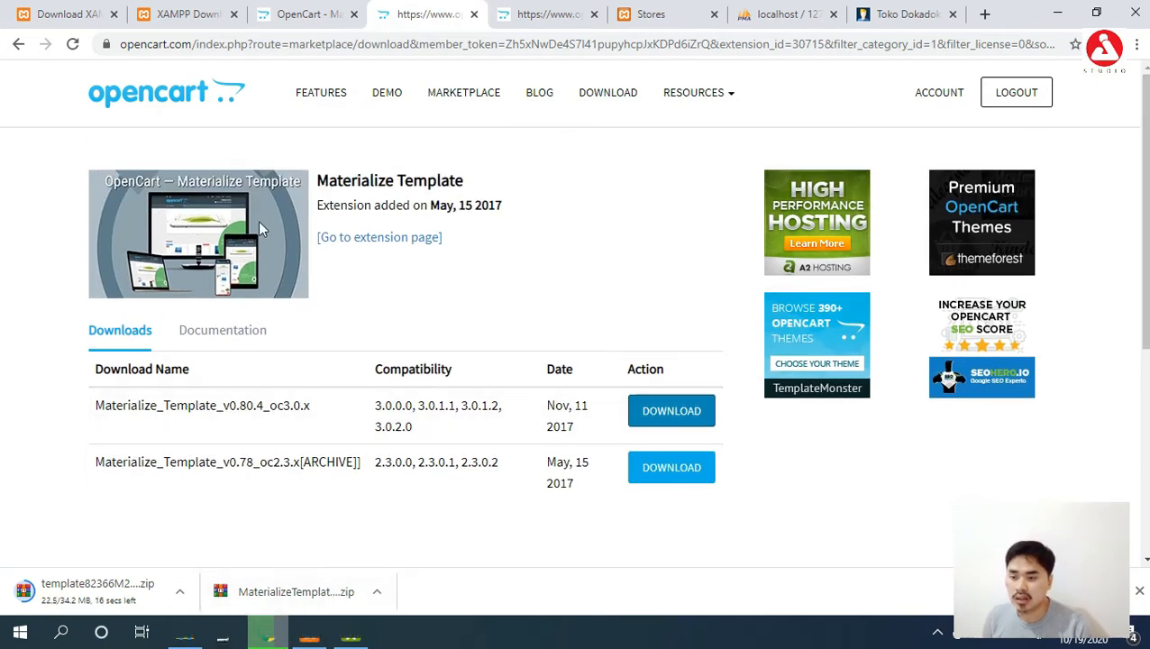
pyautogui.click(189, 14)
pyautogui.click(658, 15)
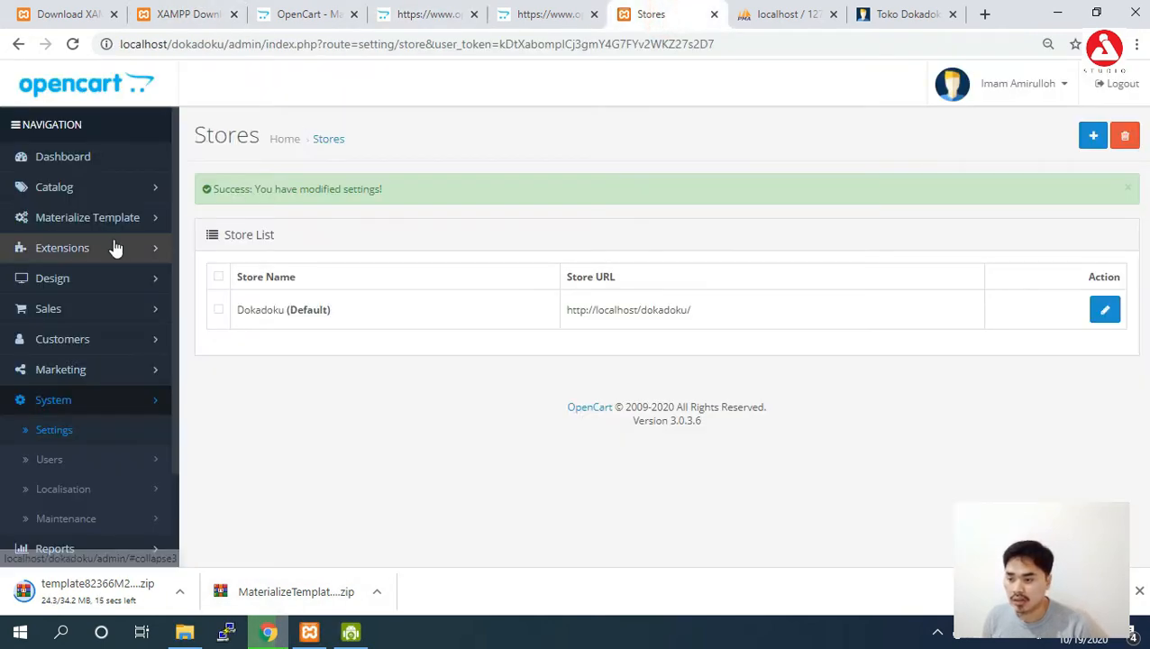
# Uninstall lemon.ocmod.zip from the Extension Installer's install history.
pyautogui.click(90, 256)
pyautogui.click(56, 308)
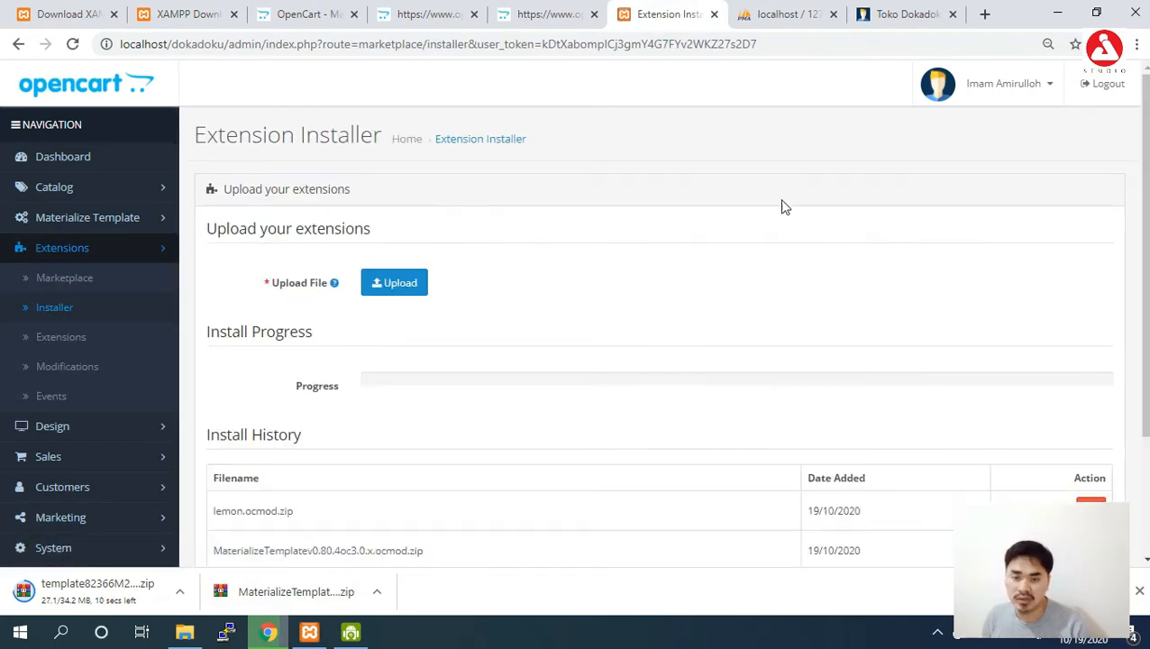
pyautogui.moveTo(1144, 244)
pyautogui.mouseDown()
pyautogui.moveTo(1145, 310)
pyautogui.moveTo(1141, 260)
pyautogui.mouseUp()
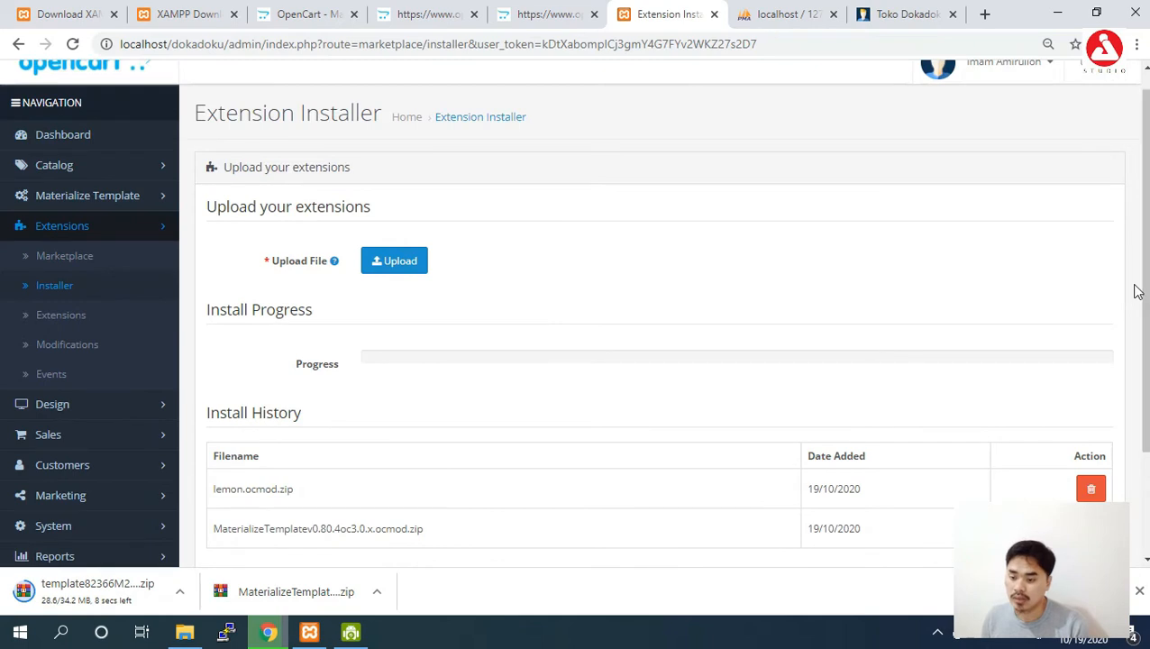
pyautogui.click(1091, 489)
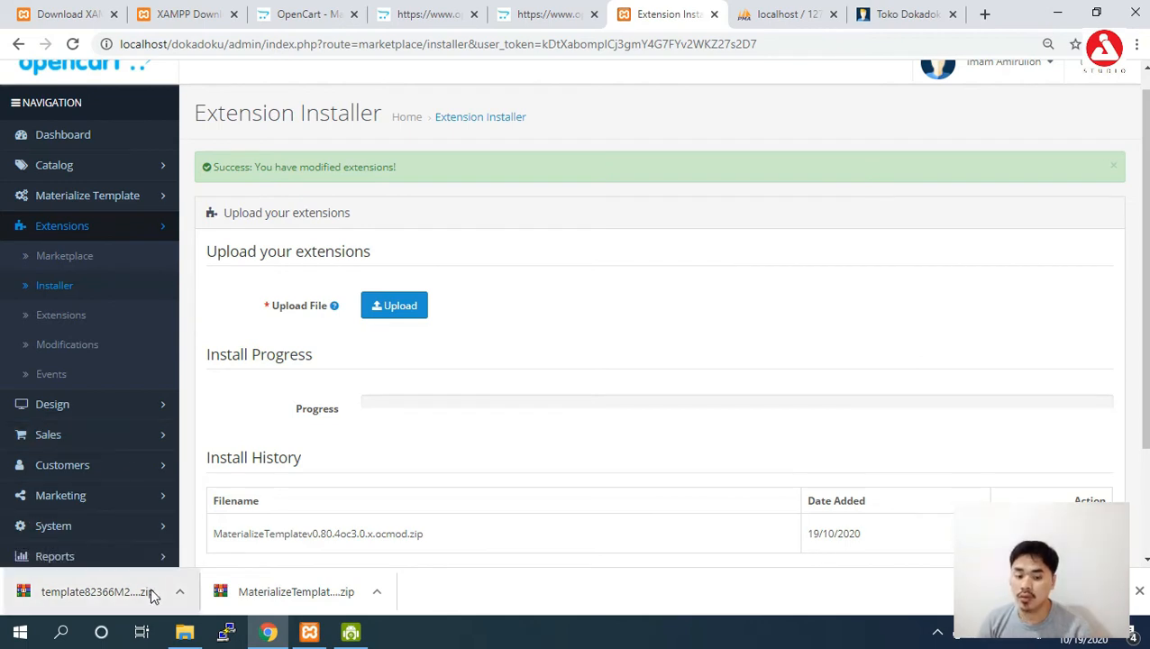
# Upload the downloaded template zip, which is rejected as an invalid file type.
pyautogui.moveTo(192, 638)
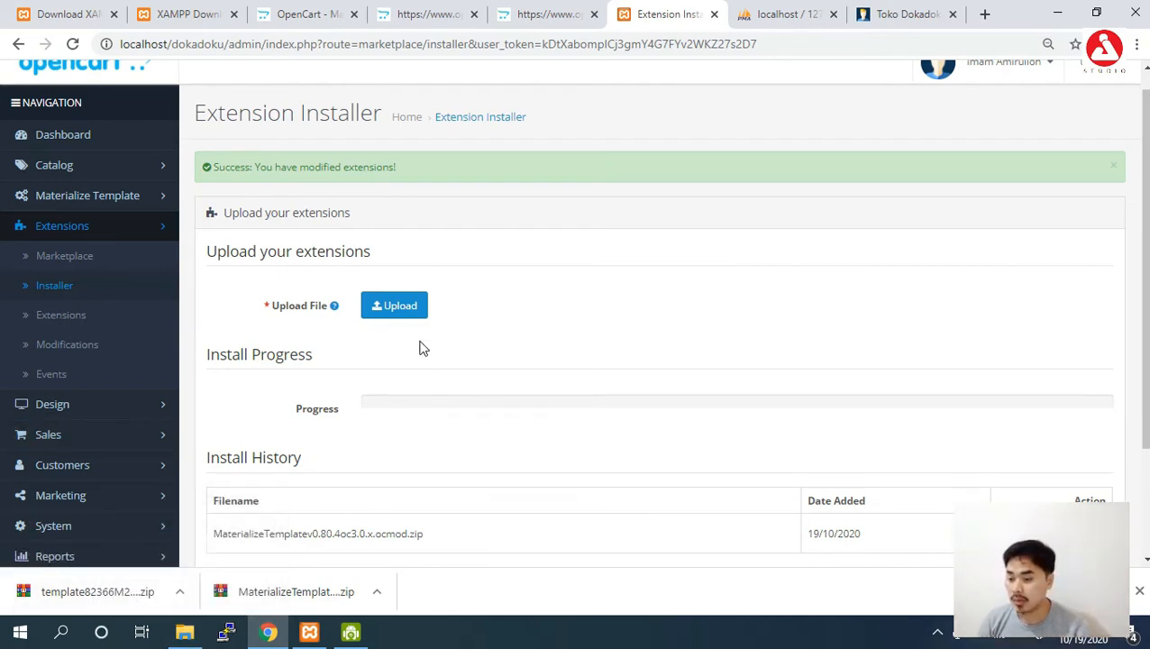
pyautogui.click(399, 309)
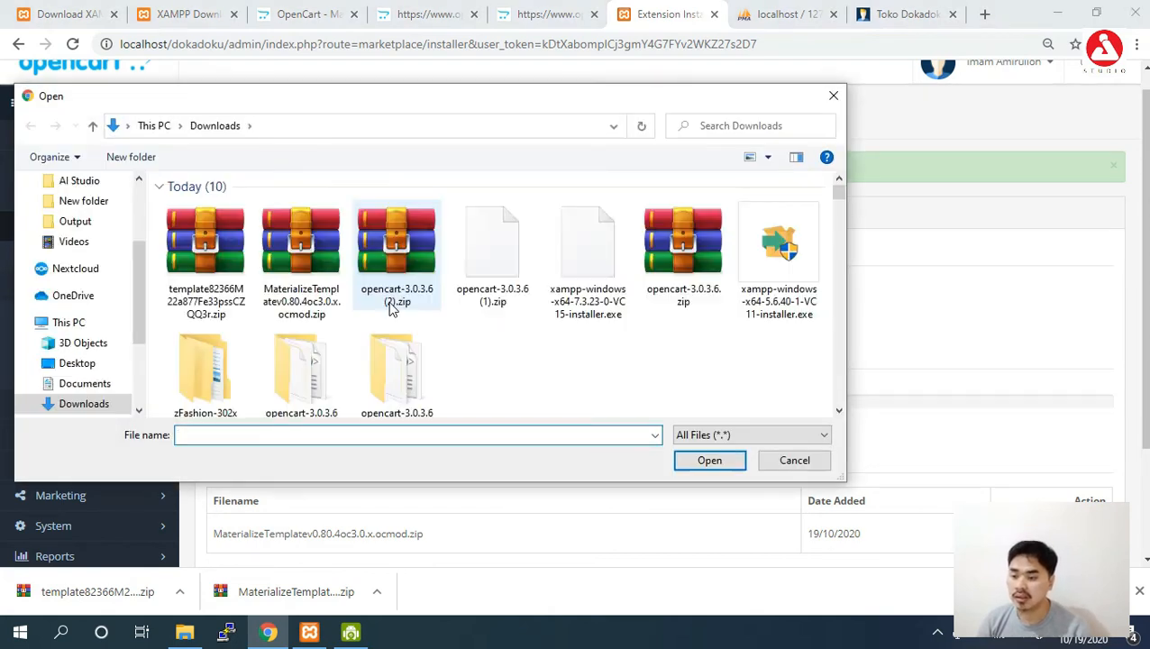
pyautogui.click(234, 259)
pyautogui.click(708, 462)
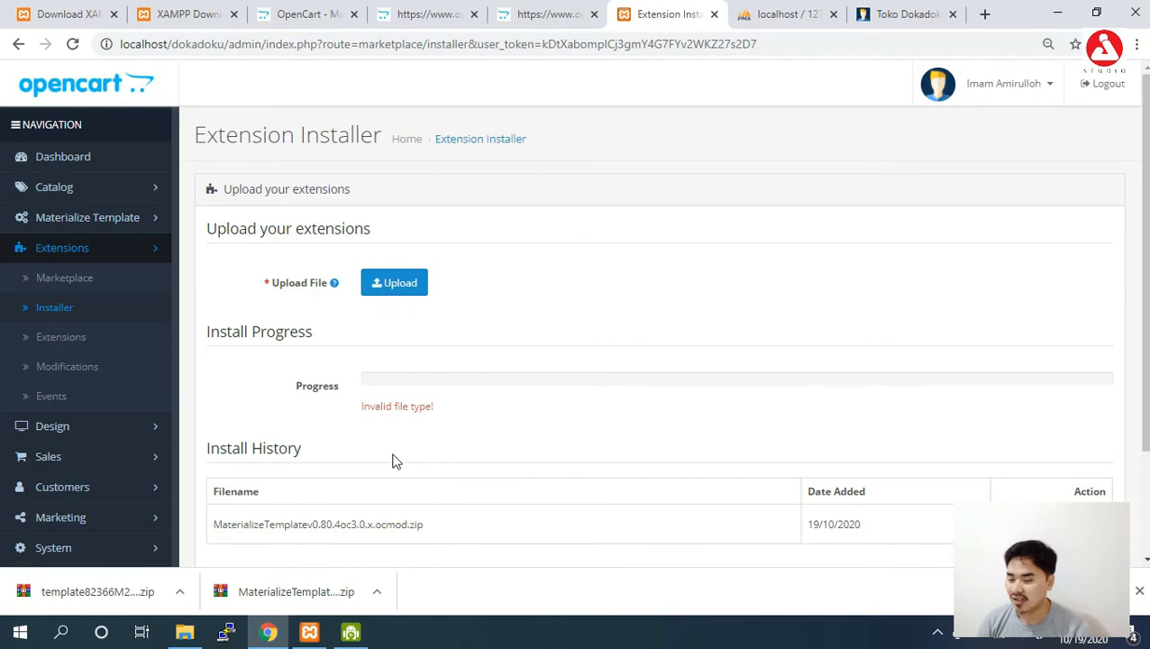
# Refresh Downloads so the new template zip appears and preview its contents.
pyautogui.click(179, 639)
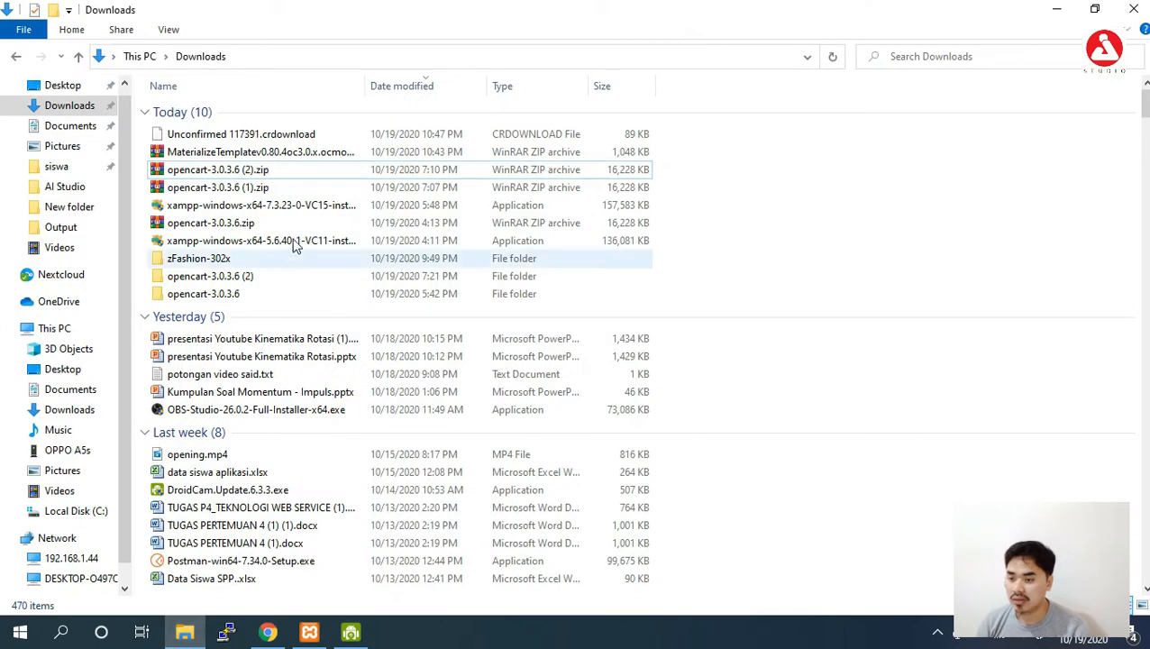
pyautogui.rightClick(811, 192)
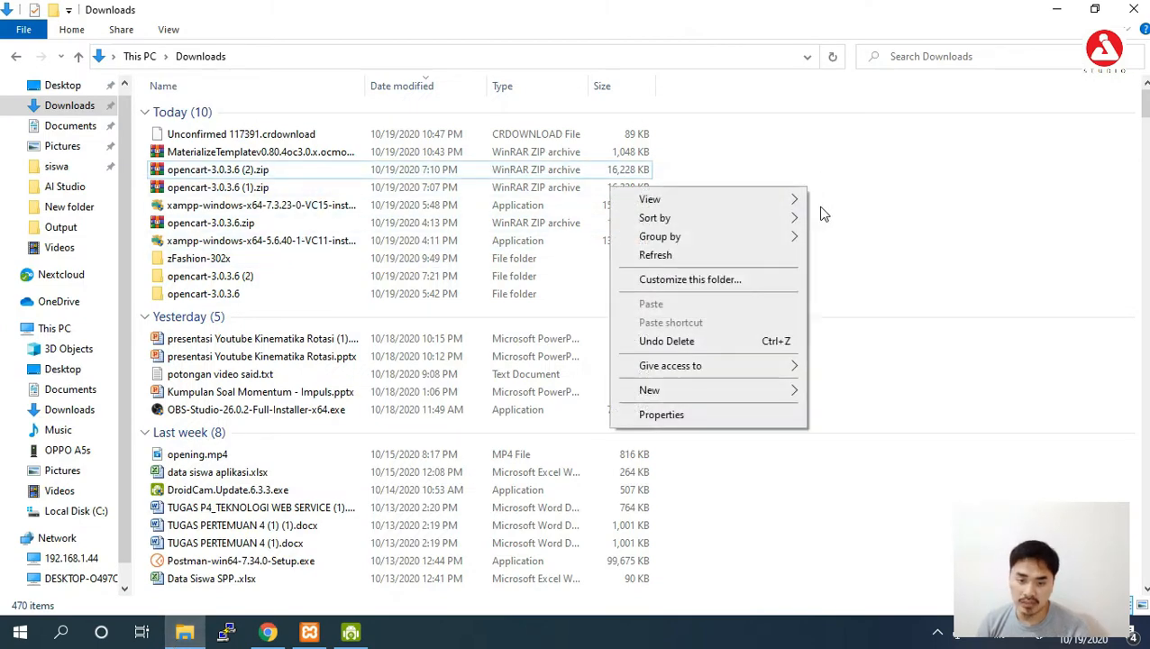
pyautogui.click(766, 259)
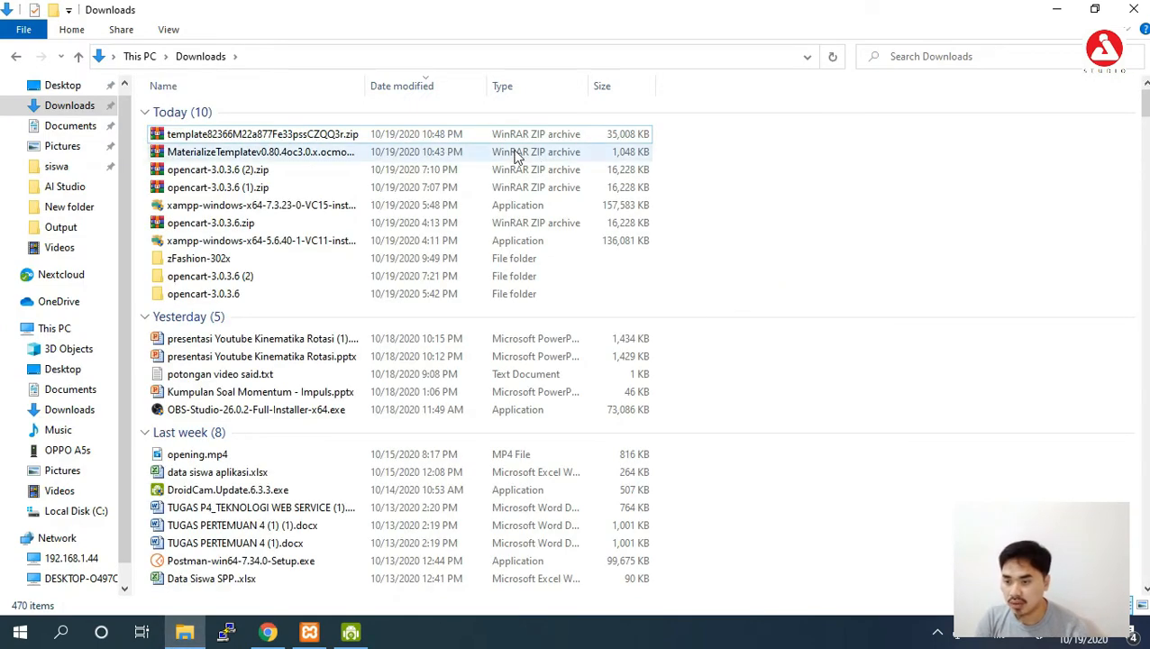
pyautogui.doubleClick(475, 134)
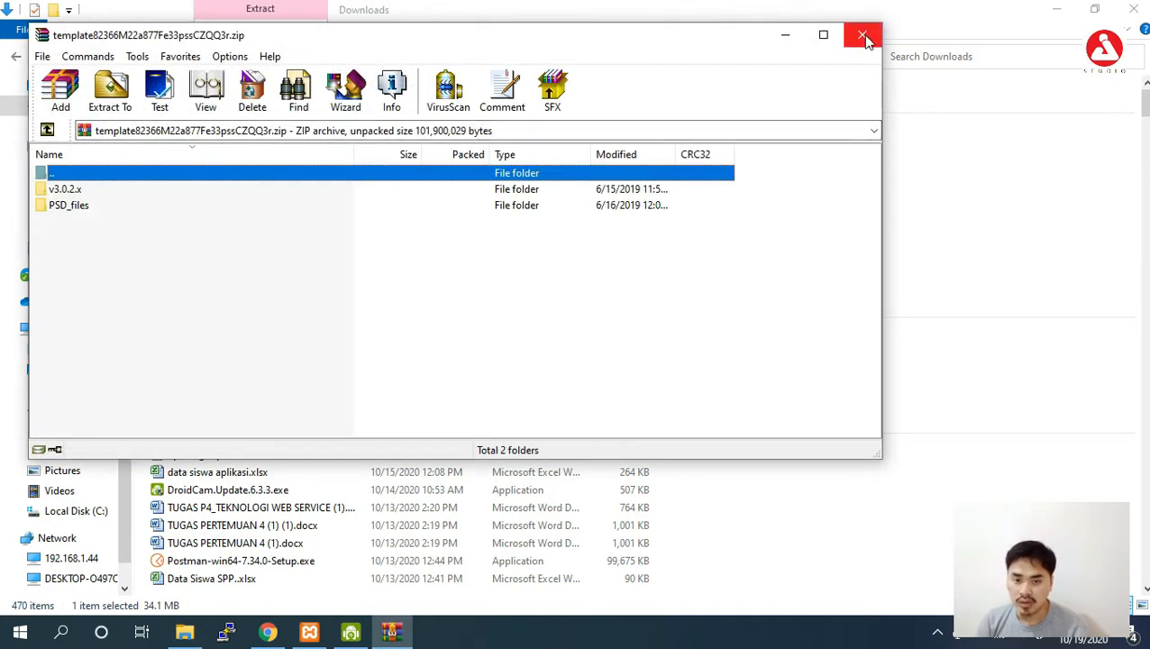
pyautogui.click(863, 34)
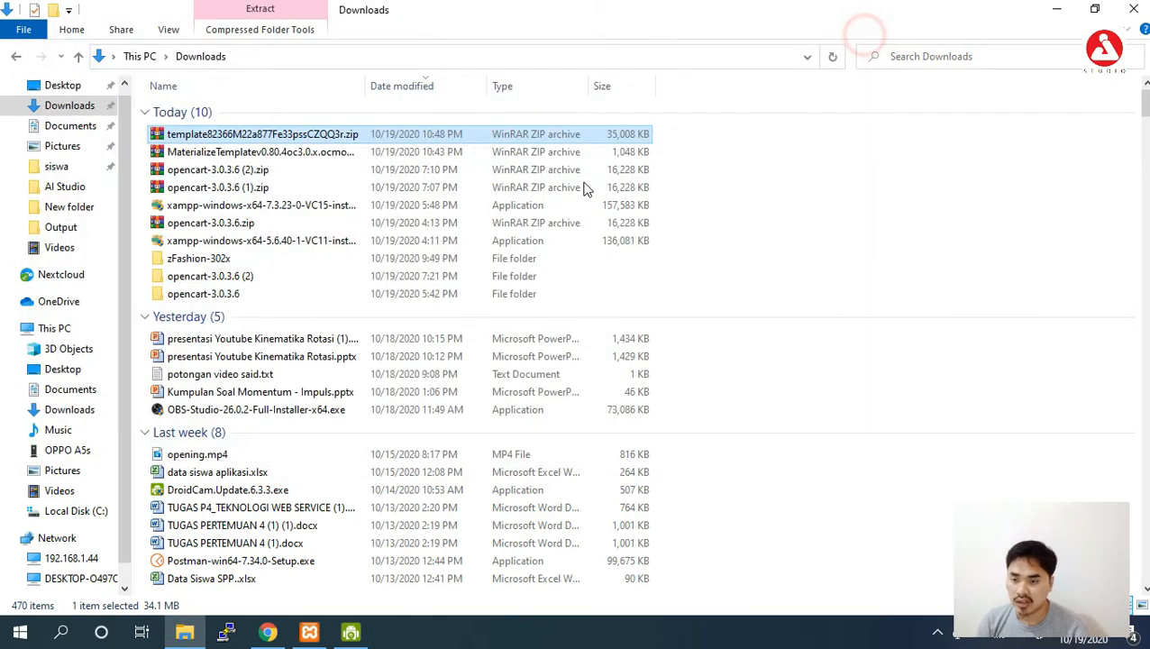
# Extract the template zip into a same-named folder in Downloads.
pyautogui.rightClick(451, 135)
pyautogui.click(379, 202)
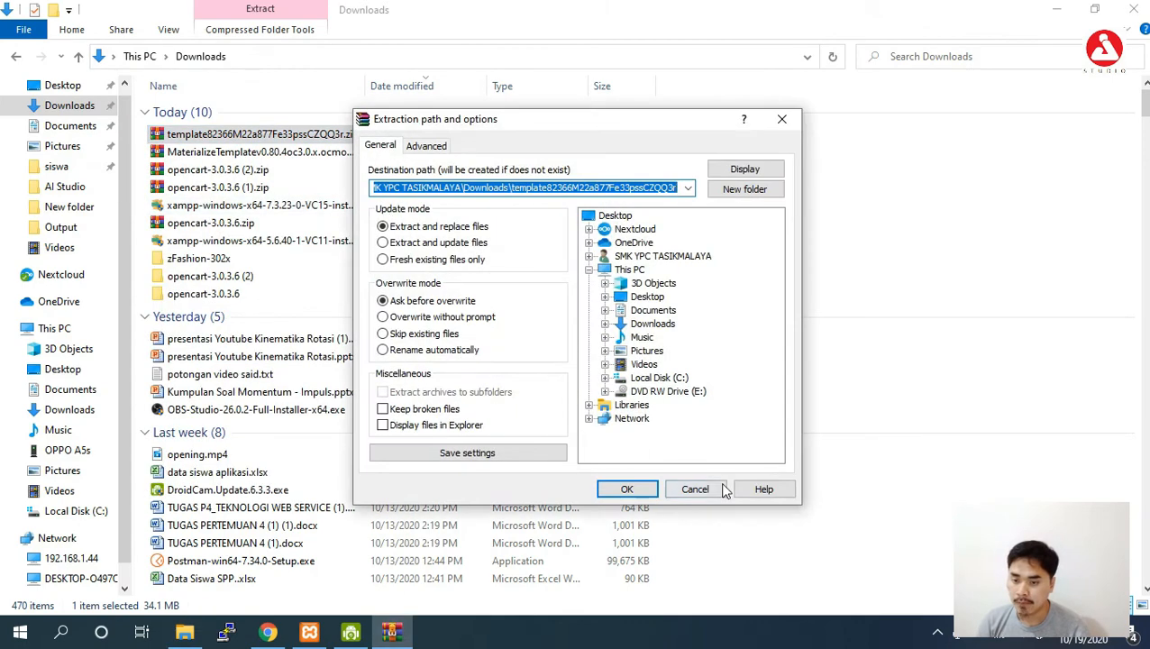
pyautogui.click(630, 488)
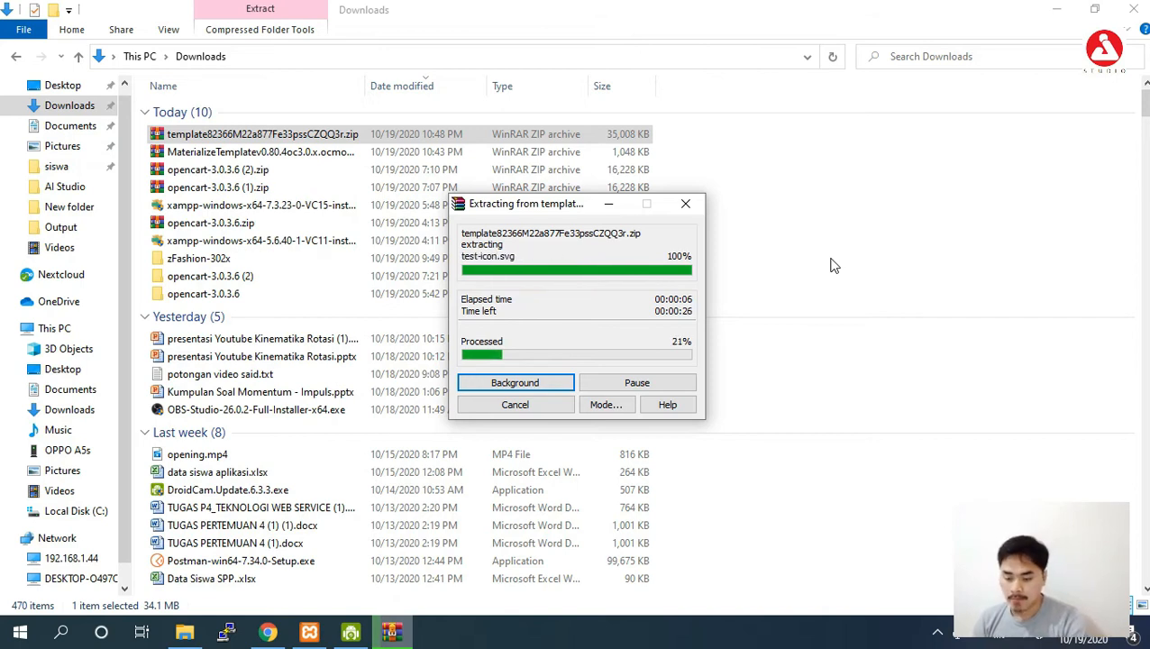
pyautogui.click(1089, 633)
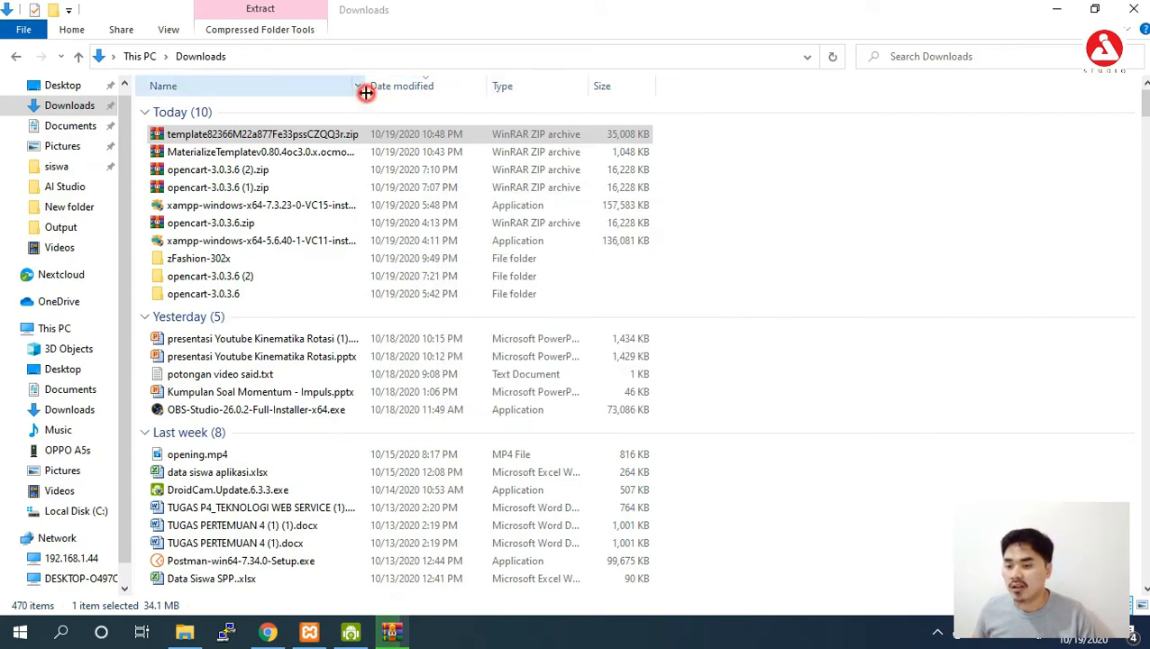
# Widen the Name column and select the template zip in Downloads.
pyautogui.moveTo(366, 91); pyautogui.dragTo(389, 93)
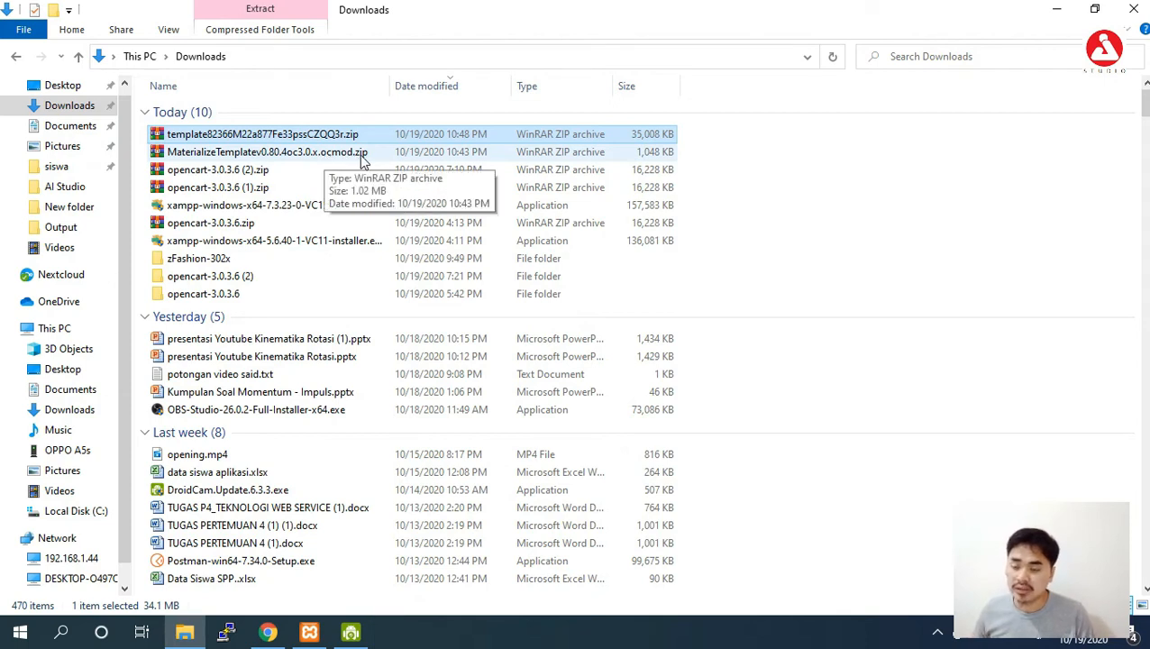
pyautogui.click(361, 158)
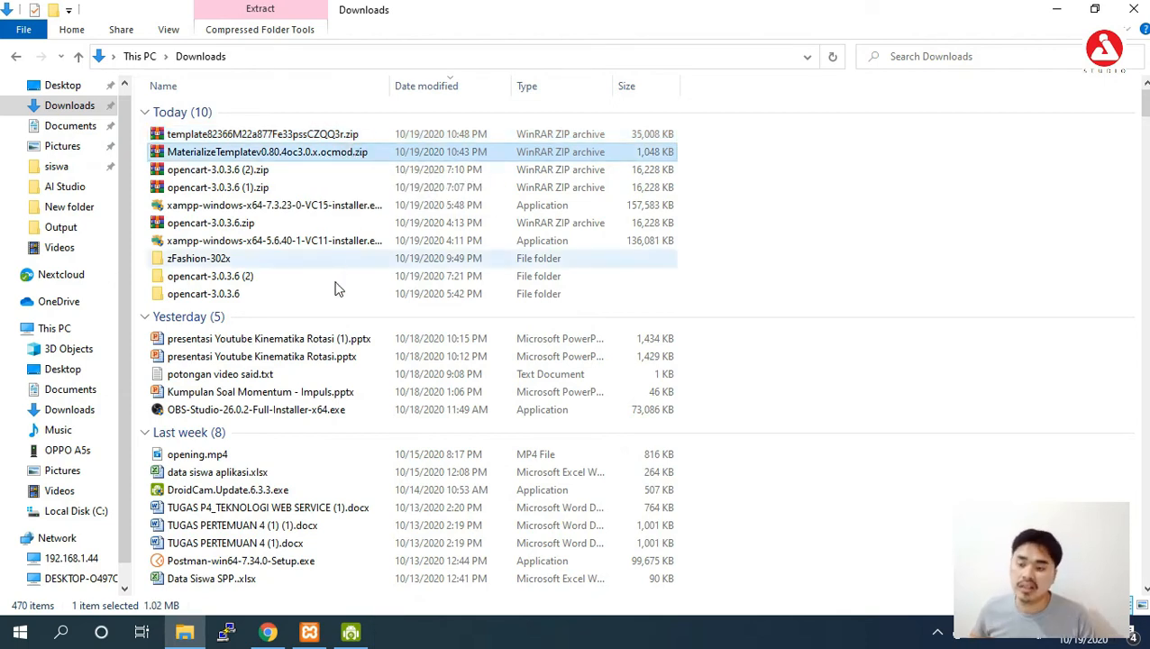
pyautogui.click(270, 634)
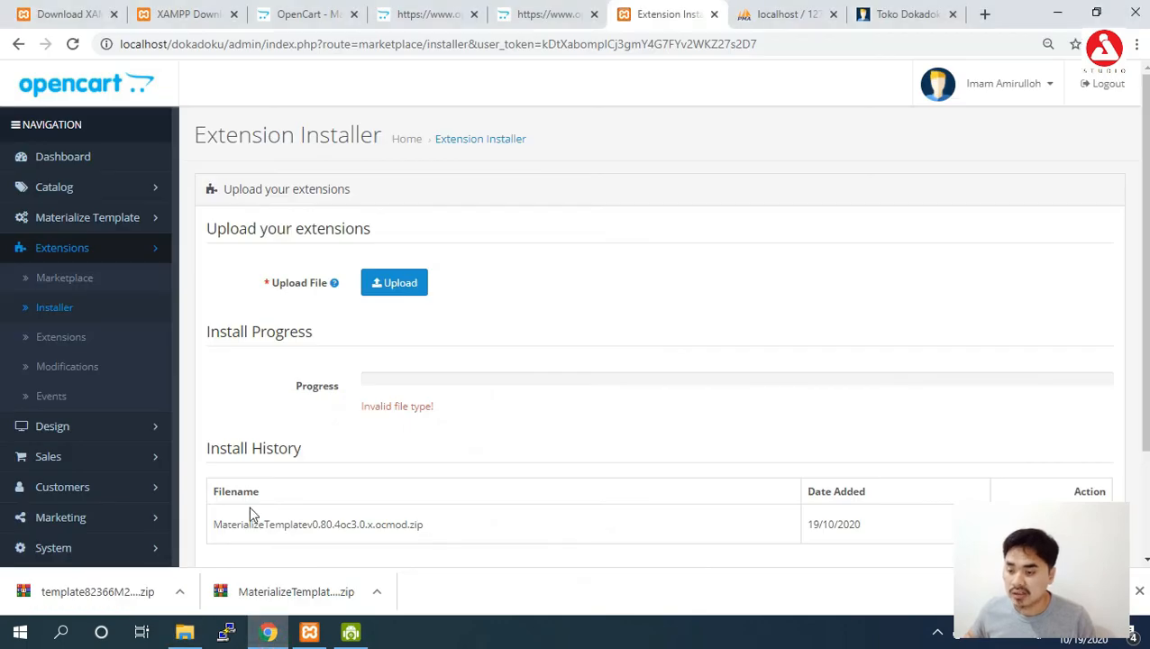
pyautogui.click(268, 631)
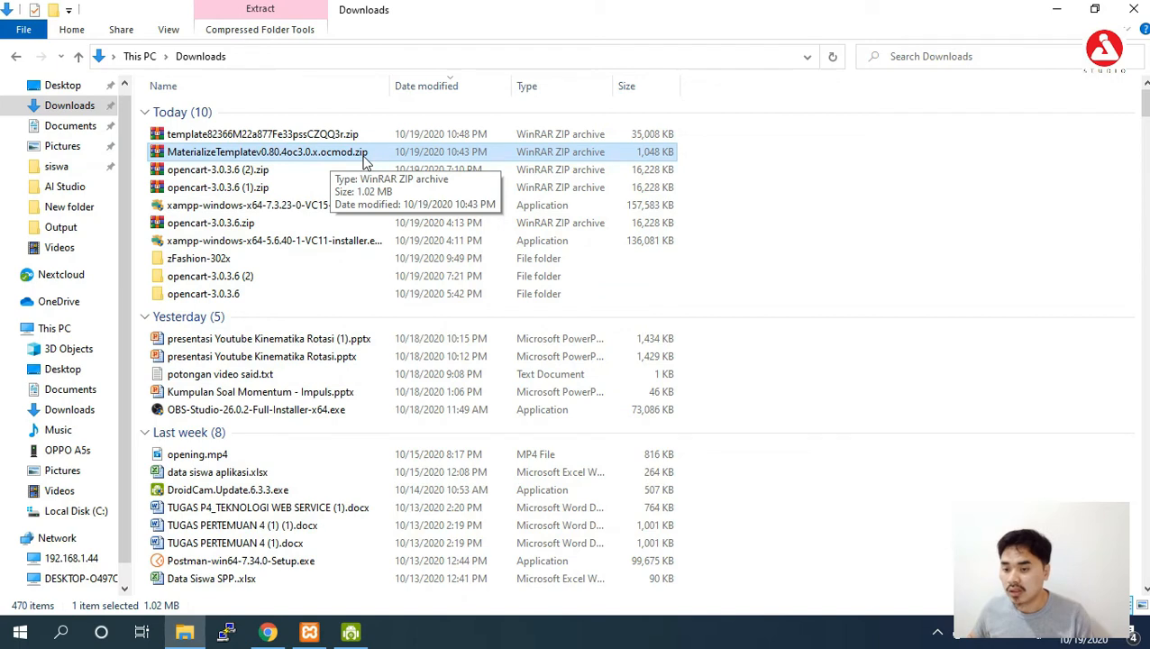
pyautogui.click(319, 136)
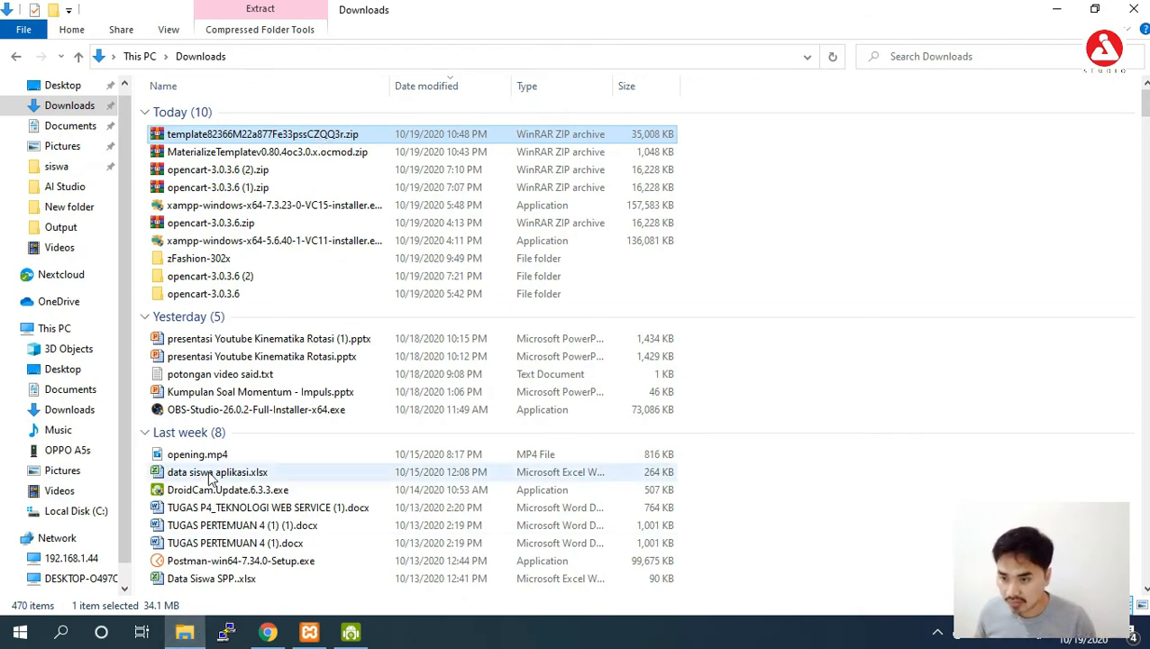
# Refresh Downloads and open the extracted template folder's v3.0.2.x subfolder.
pyautogui.rightClick(803, 225)
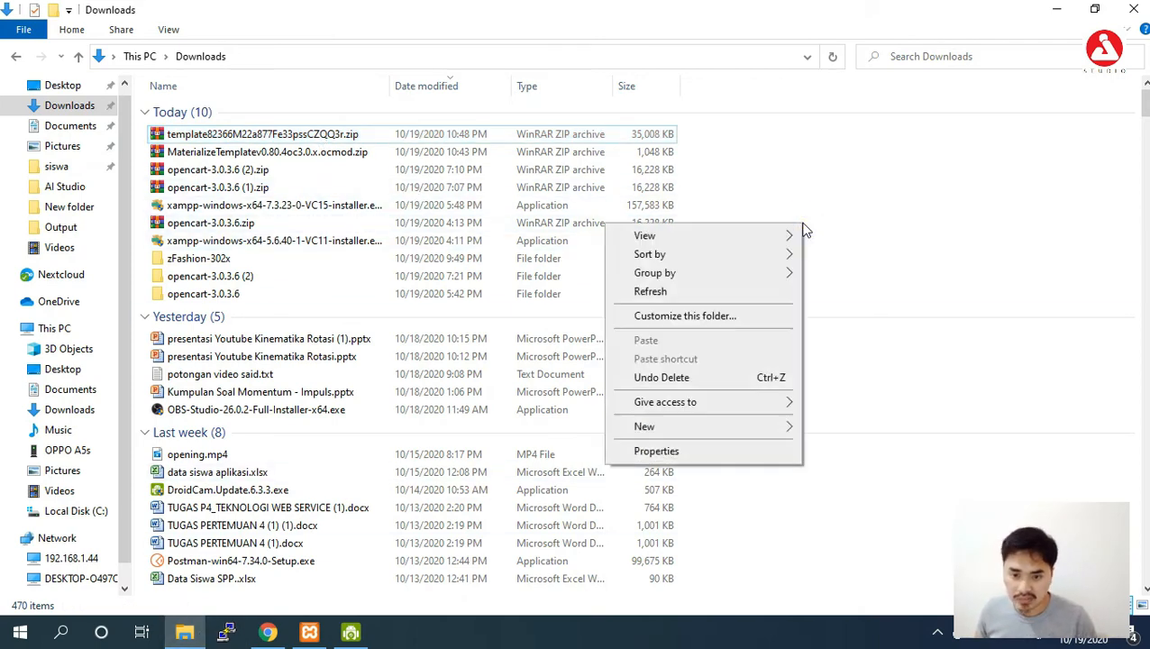
pyautogui.click(752, 291)
pyautogui.click(501, 258)
pyautogui.doubleClick(502, 258)
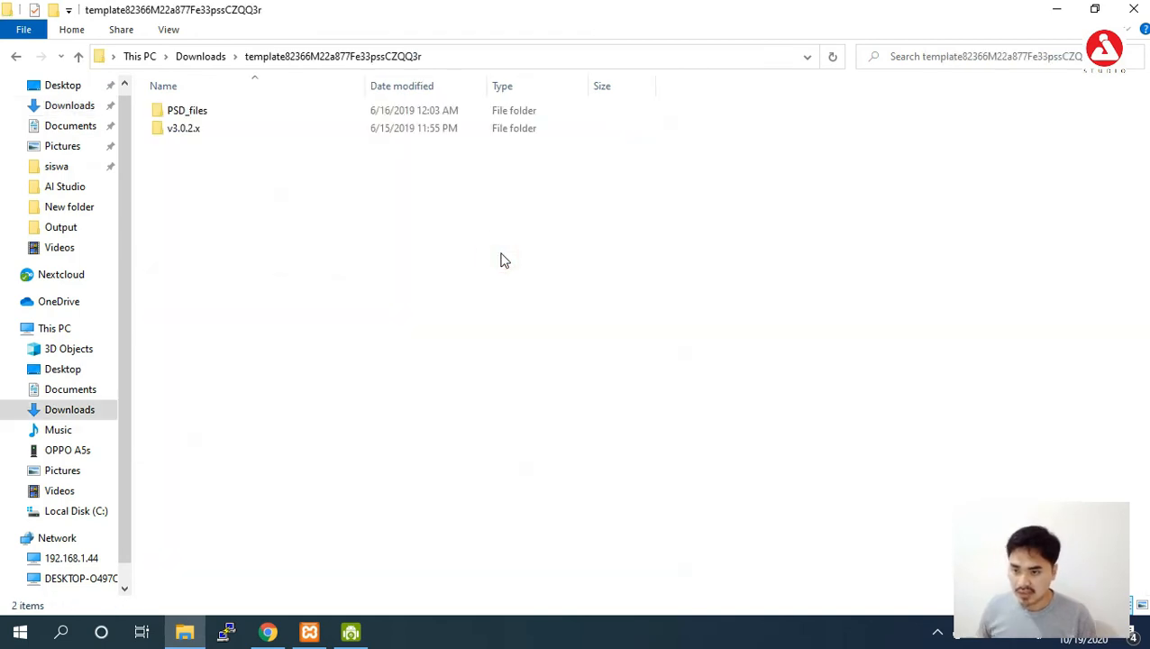
pyautogui.doubleClick(290, 135)
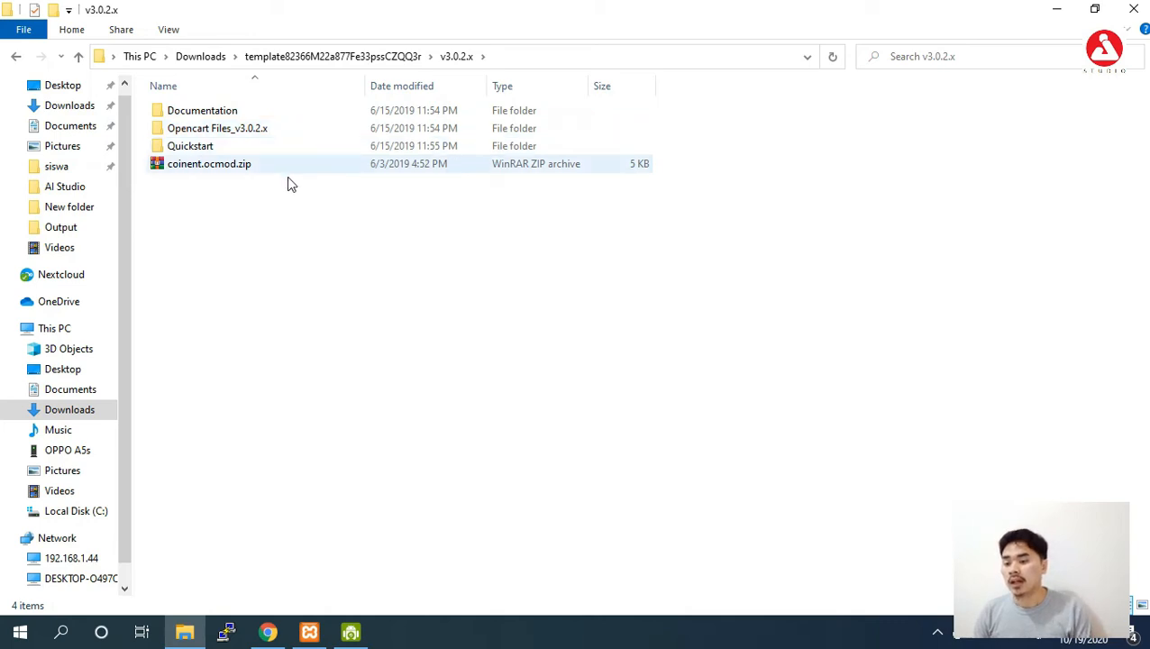
# Go back to Downloads and re-enter the template folder, v3.0.2.x, then Documentation.
pyautogui.click(205, 57)
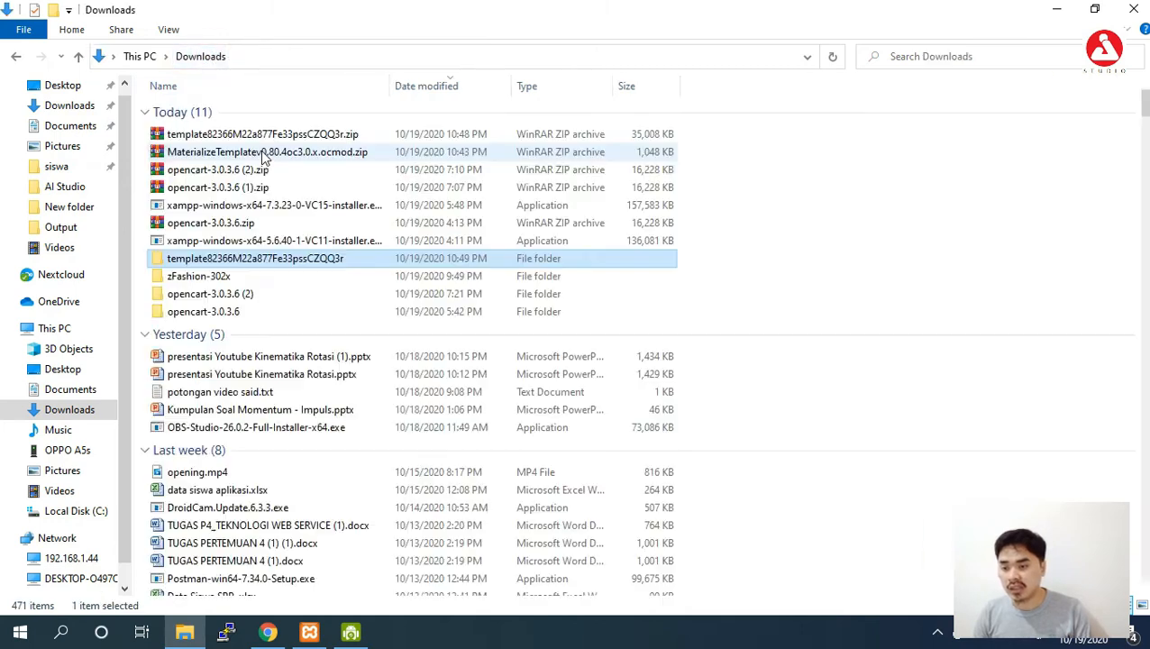
pyautogui.click(310, 153)
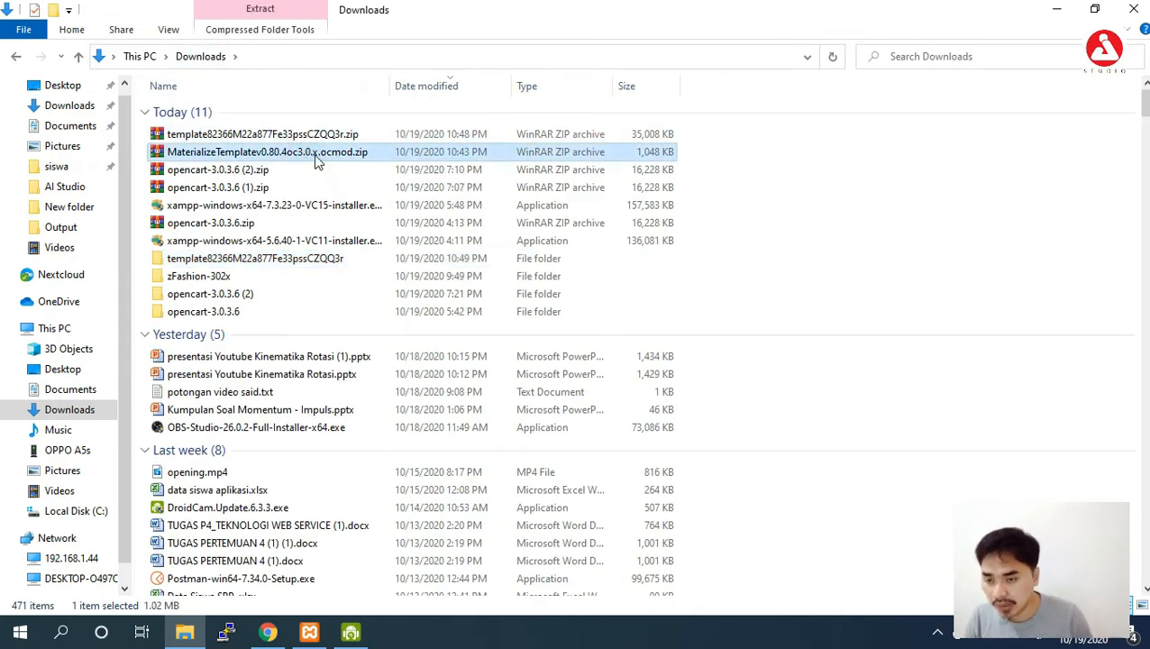
pyautogui.click(313, 135)
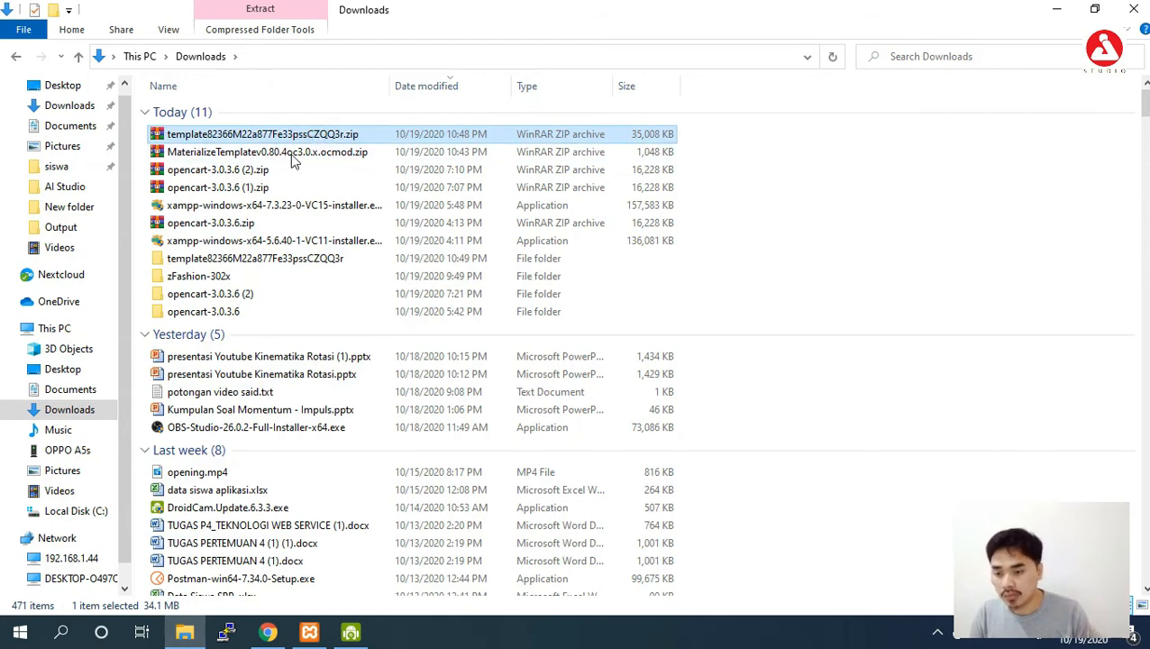
pyautogui.doubleClick(317, 259)
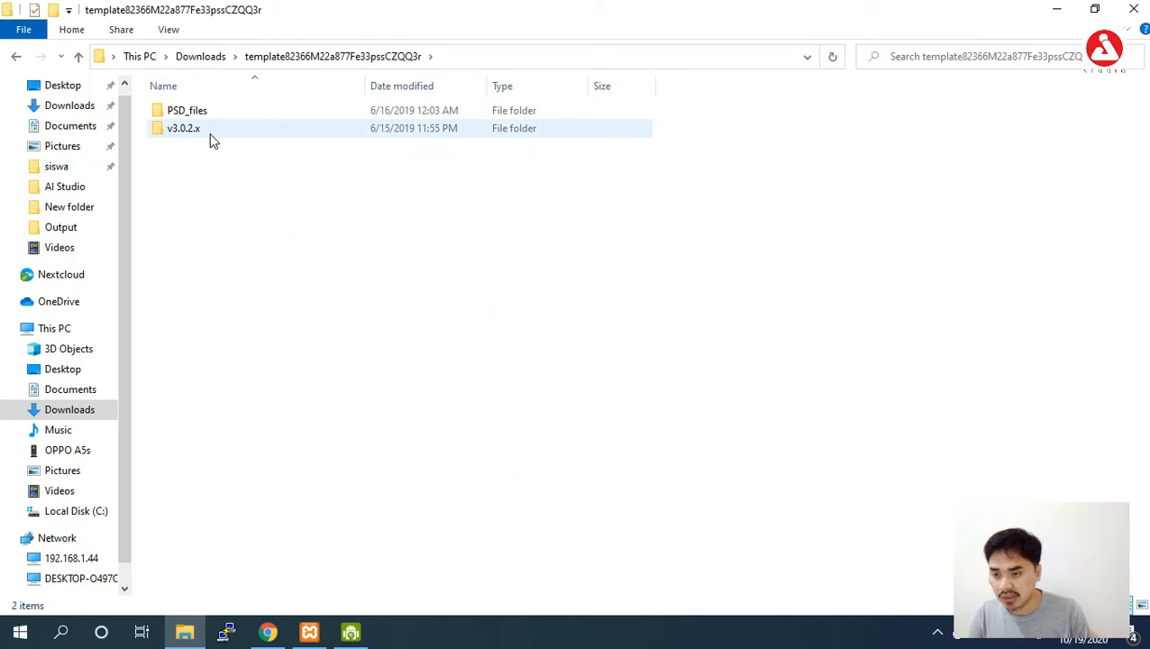
pyautogui.moveTo(266, 635)
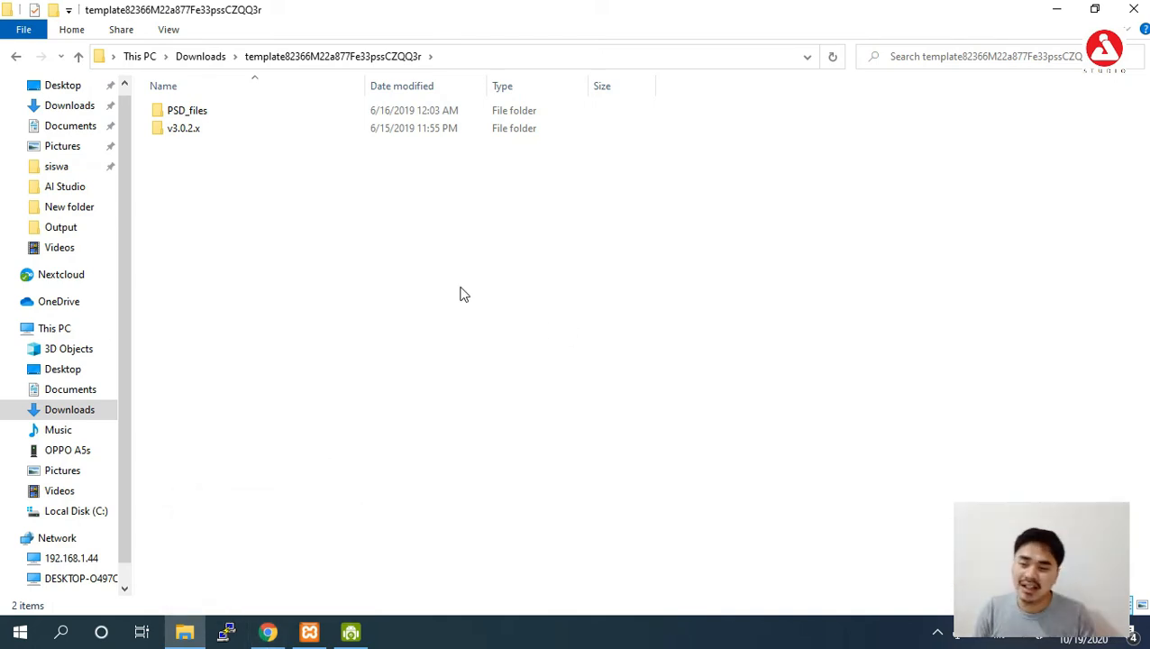
pyautogui.doubleClick(256, 132)
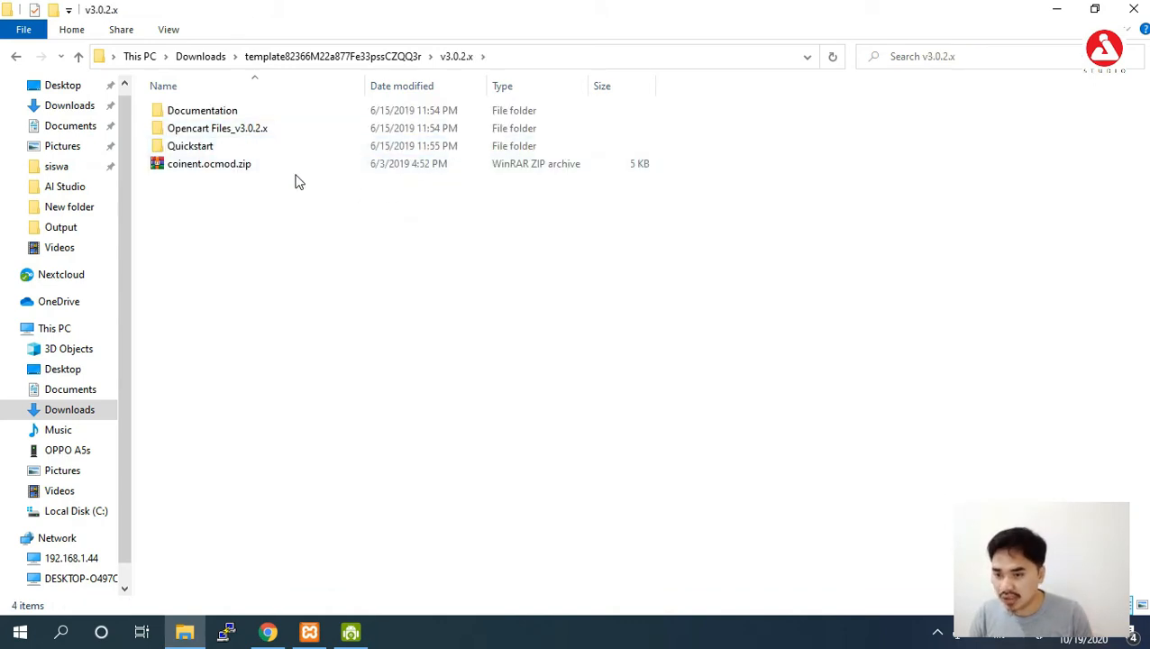
pyautogui.doubleClick(239, 111)
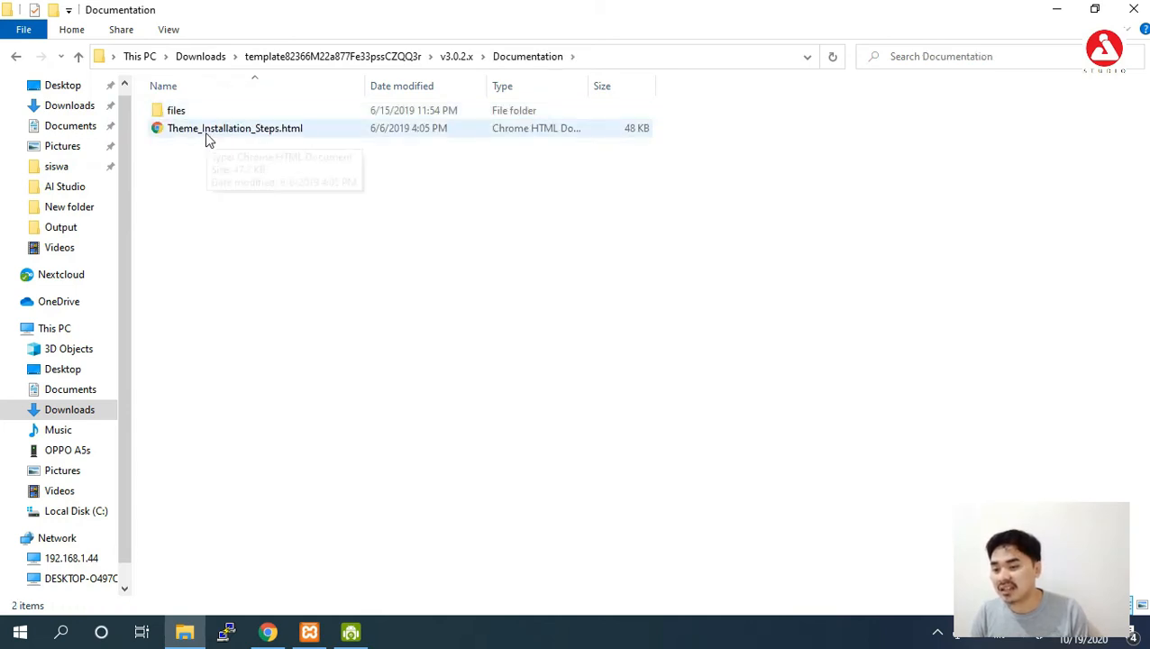
# Check the OpenCart Marketplace listing in the browser, then return to the Documentation folder window.
pyautogui.click(268, 632)
pyautogui.click(265, 11)
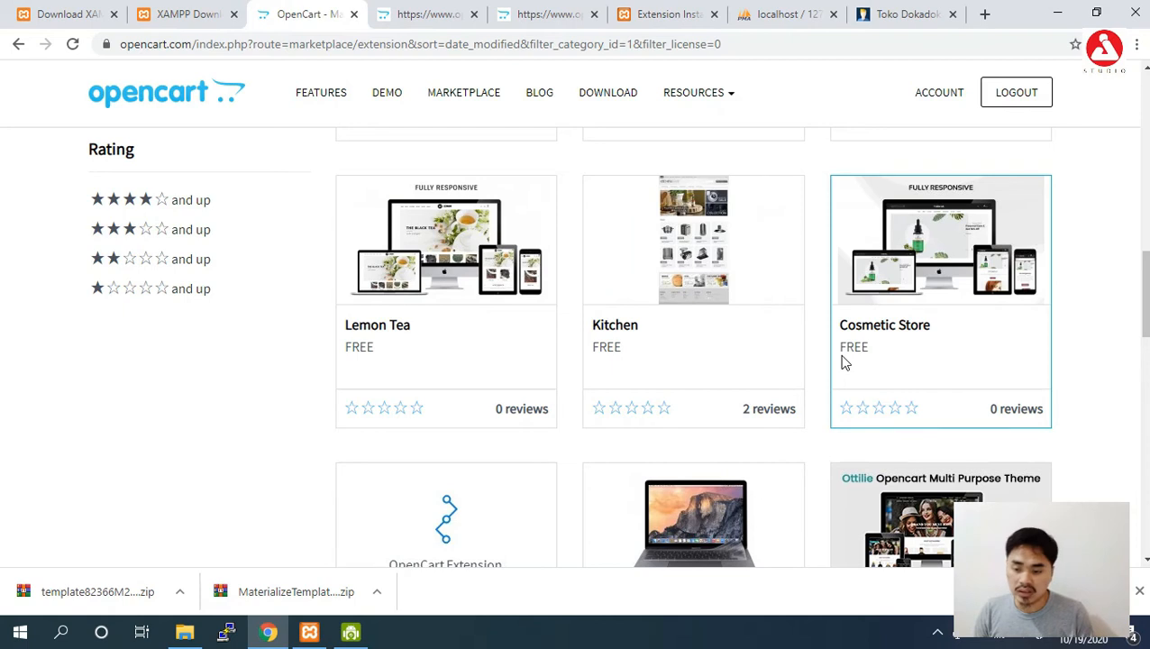
pyautogui.moveTo(196, 636)
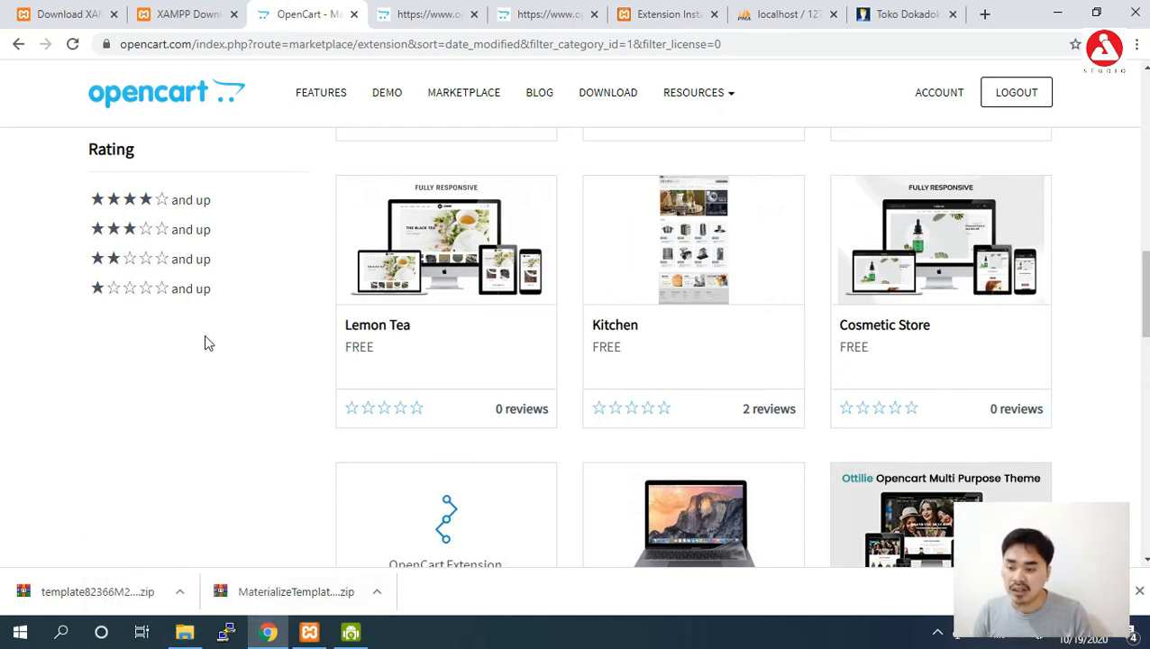
pyautogui.click(184, 631)
# Navigate back into Documentation and open Theme_Installation_Steps.html in Chrome.
pyautogui.click(365, 56)
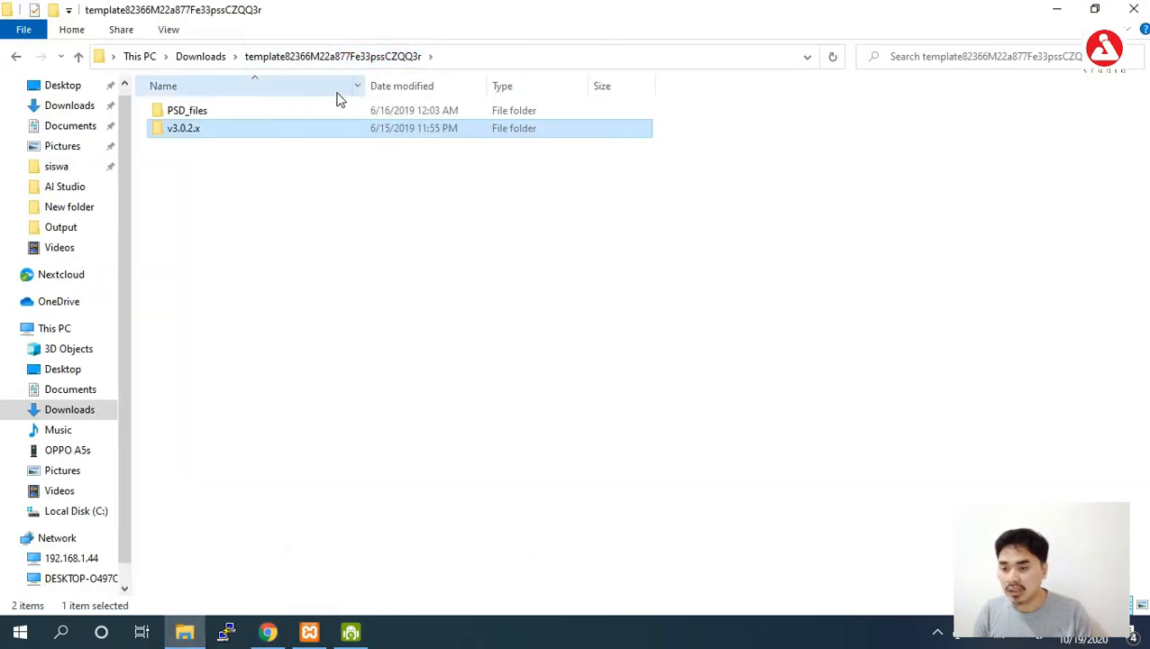
pyautogui.click(221, 56)
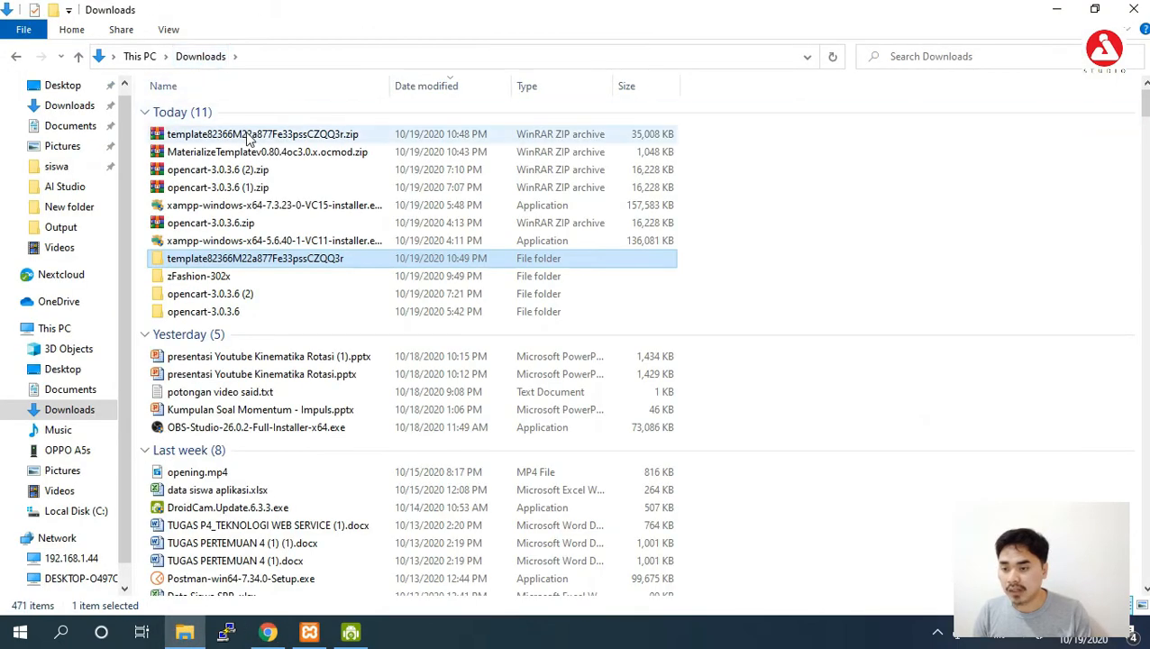
pyautogui.click(251, 135)
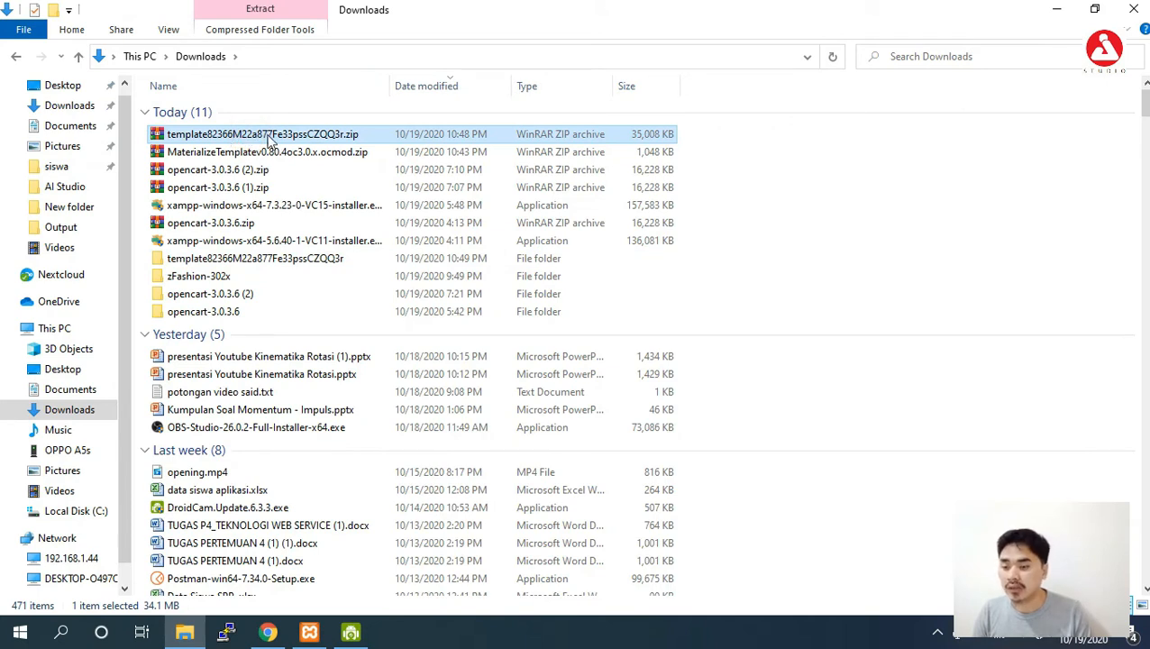
pyautogui.click(299, 154)
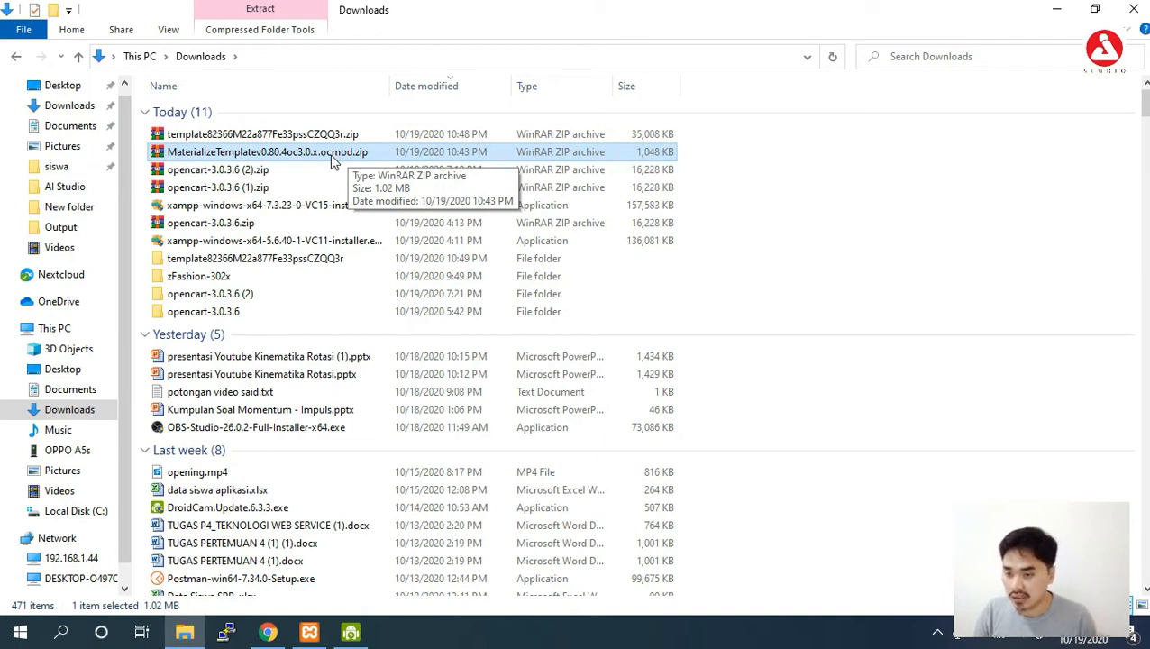
pyautogui.click(334, 135)
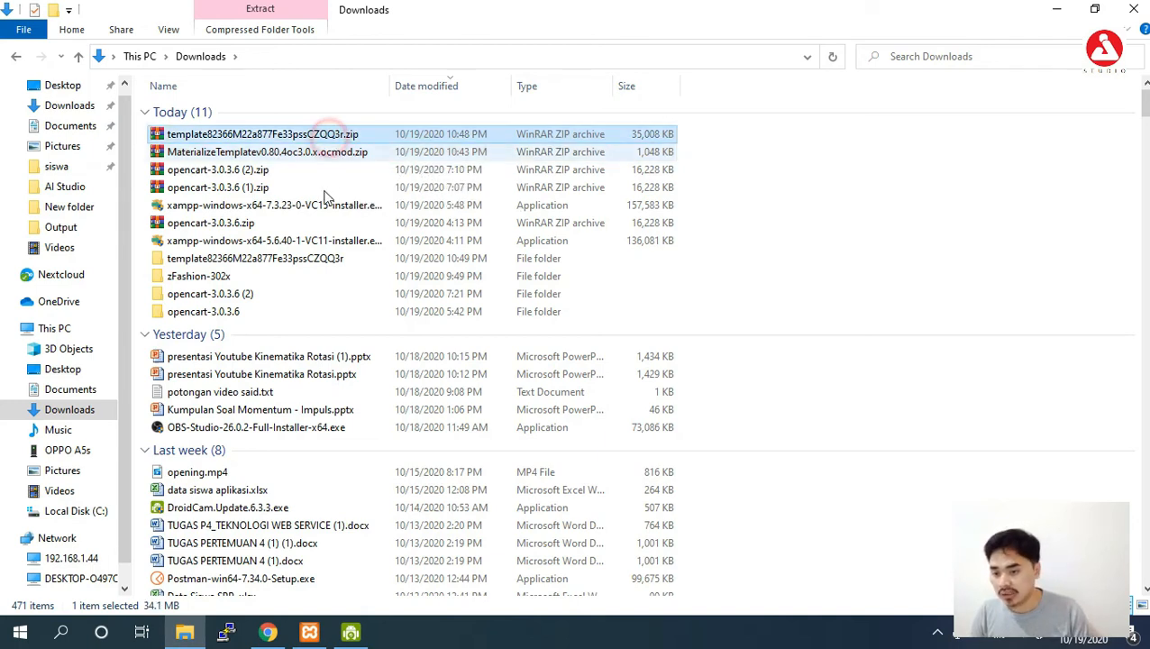
pyautogui.doubleClick(327, 261)
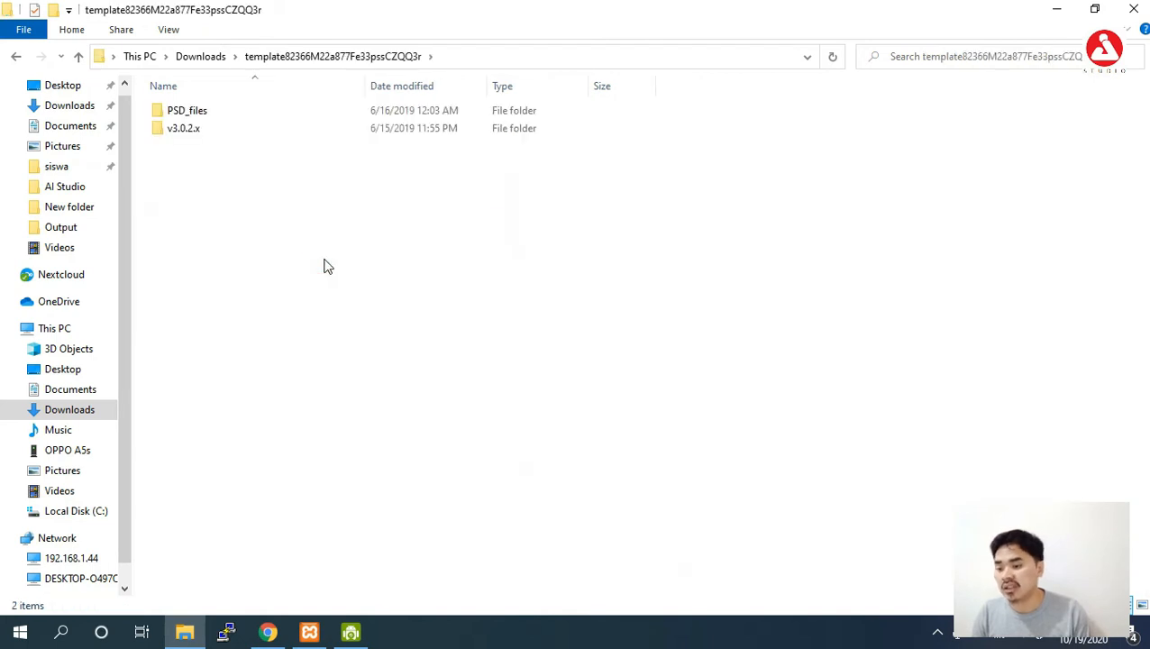
pyautogui.doubleClick(285, 127)
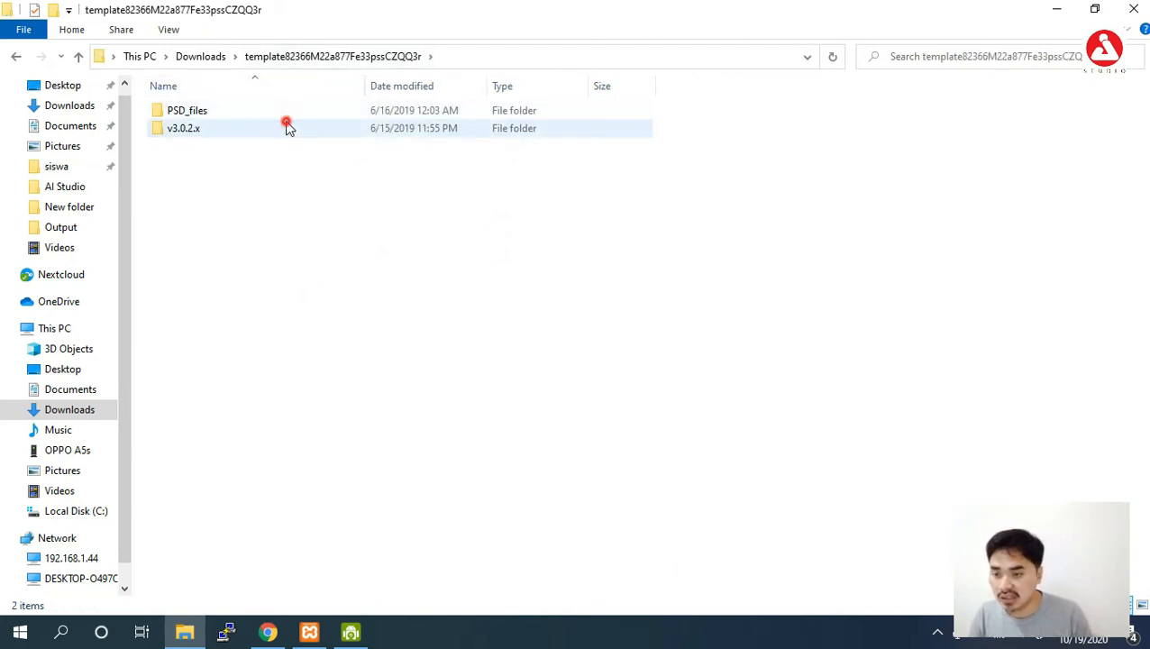
pyautogui.doubleClick(289, 110)
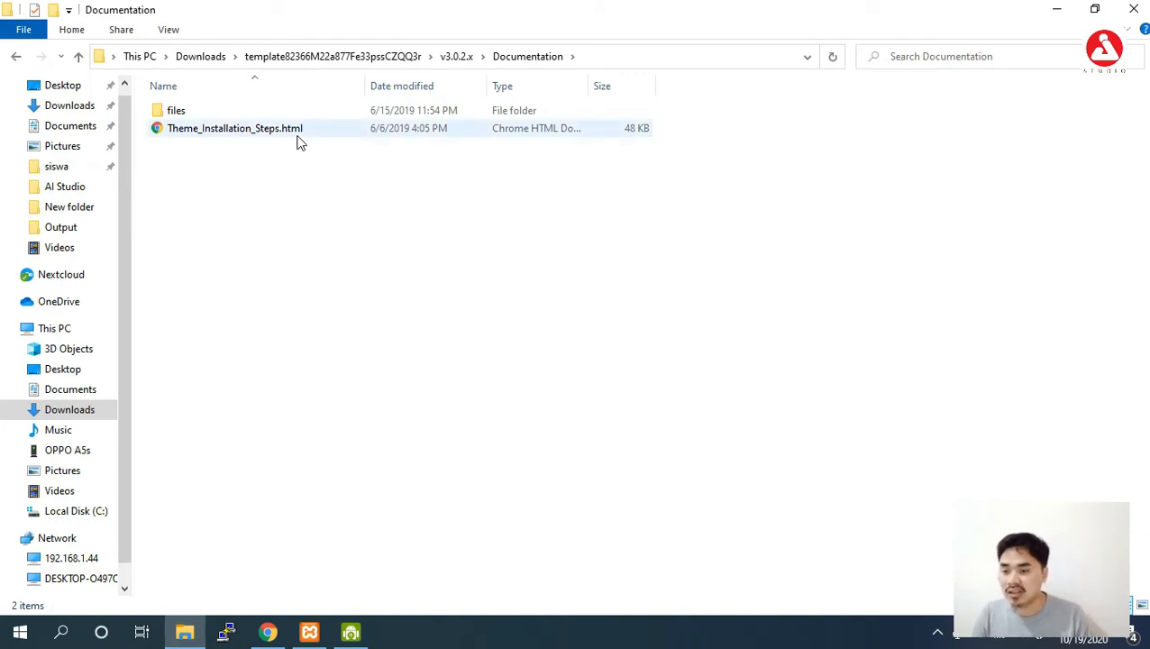
pyautogui.click(298, 133)
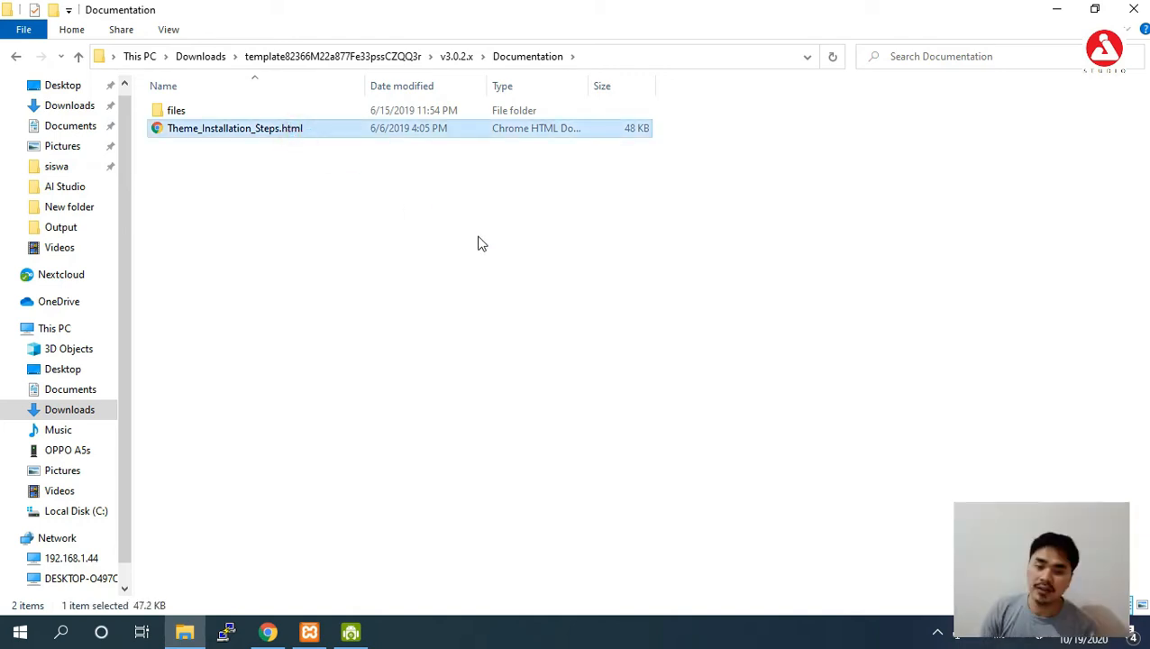
pyautogui.press('Return')
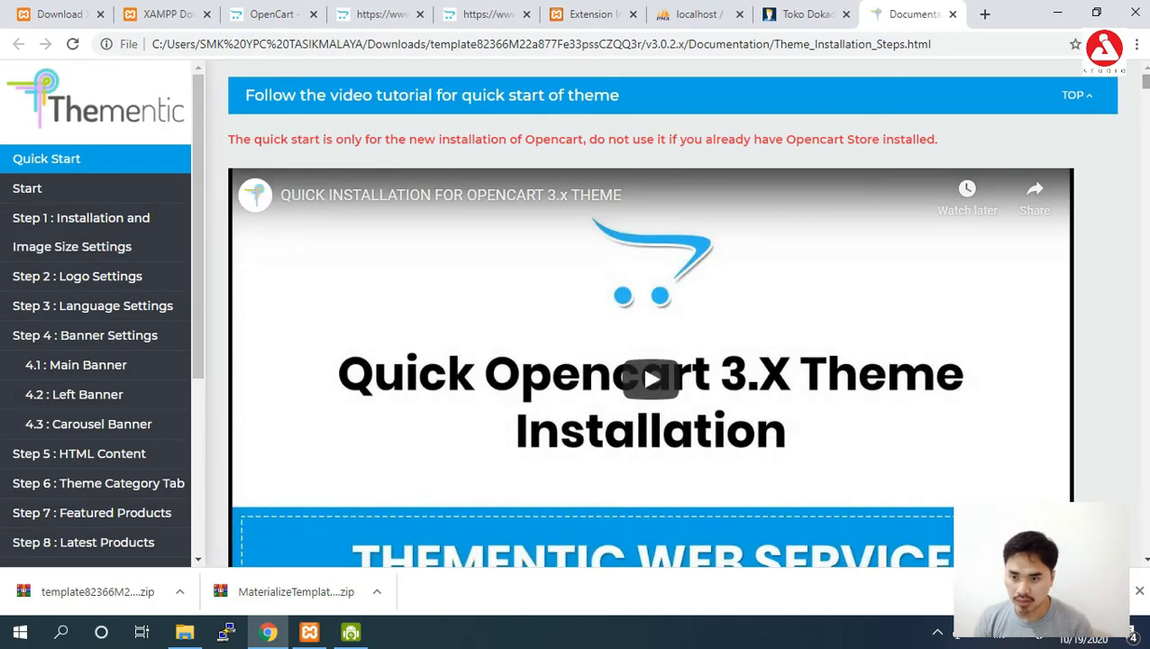
# Scroll the Thementic guide to its FileZilla upload and Extension Installer steps, then return to File Explorer.
pyautogui.scroll(-15, 649, 316)
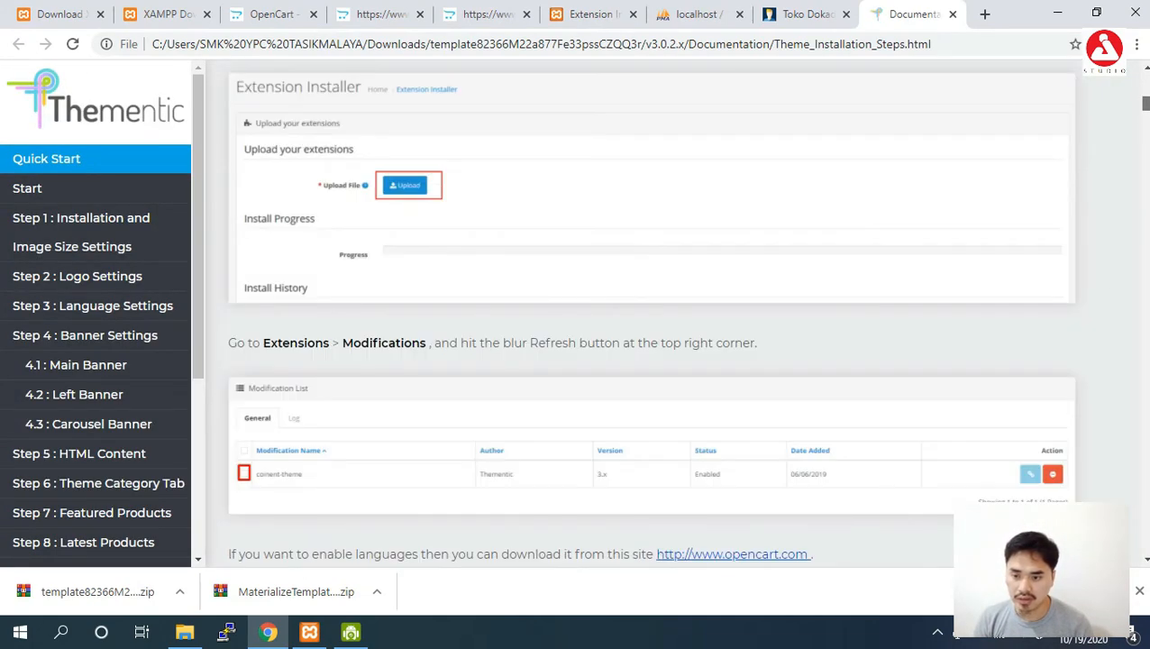
pyautogui.scroll(5, 649, 316)
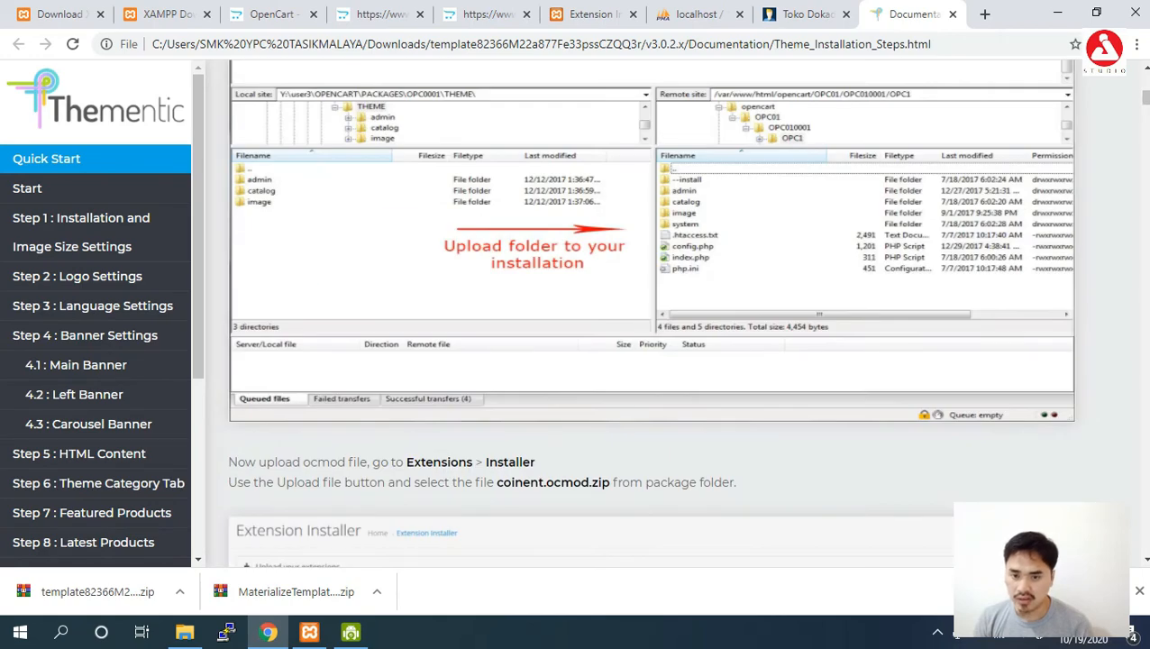
pyautogui.scroll(1, 611, 212)
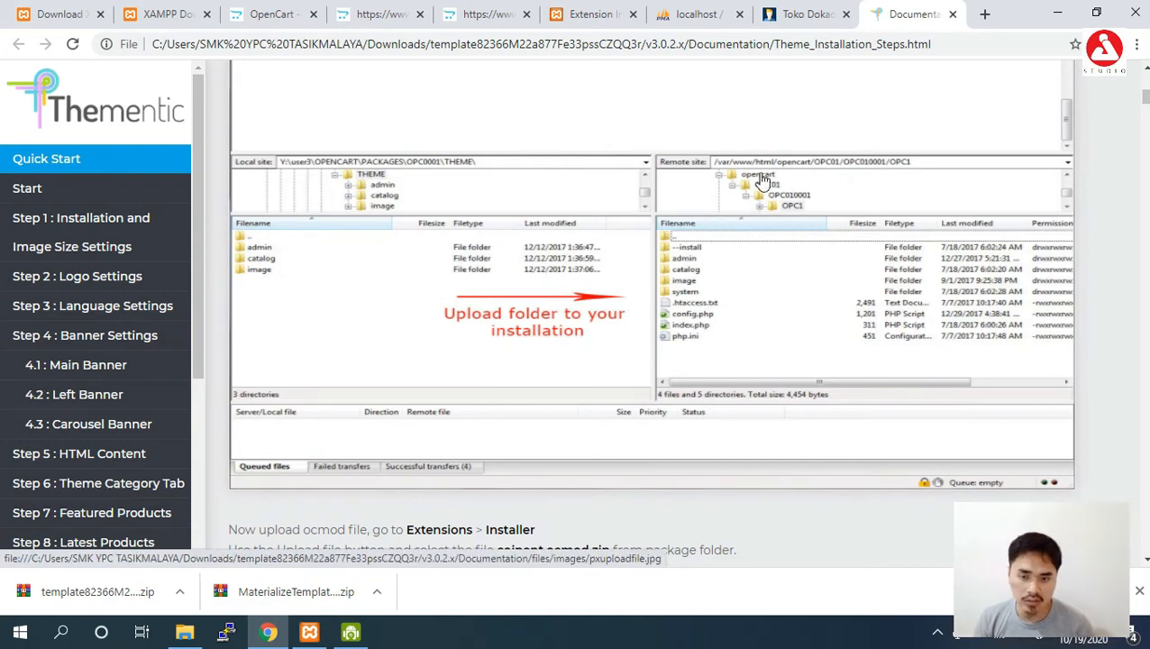
pyautogui.click(1143, 73)
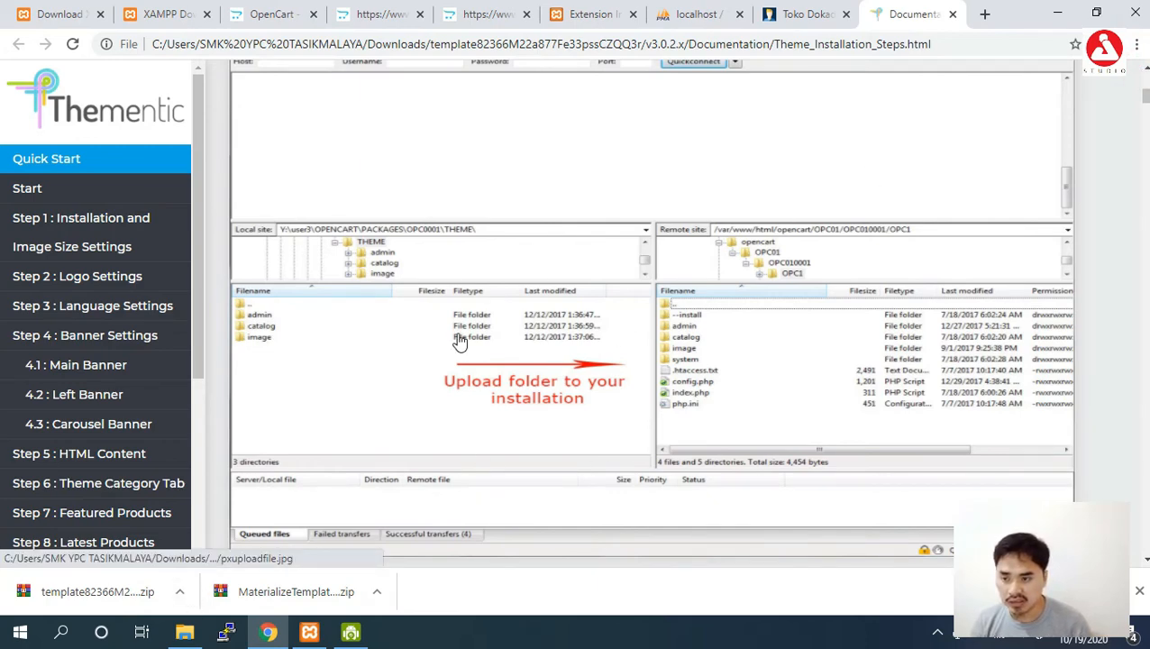
pyautogui.click(1144, 300)
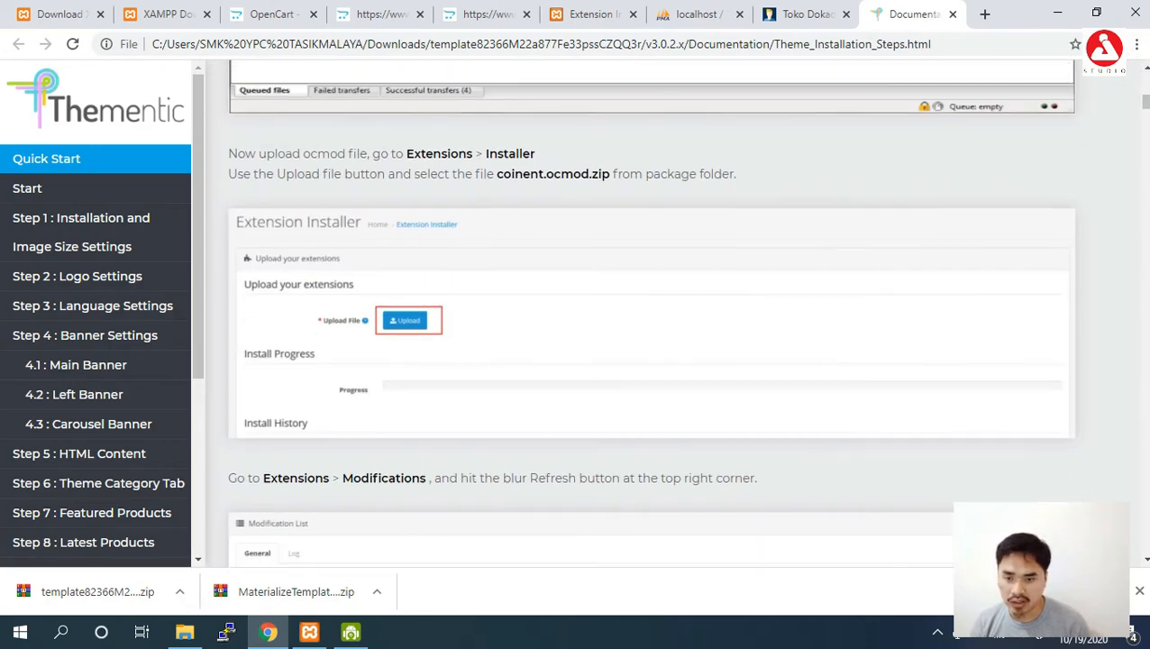
pyautogui.click(1146, 84)
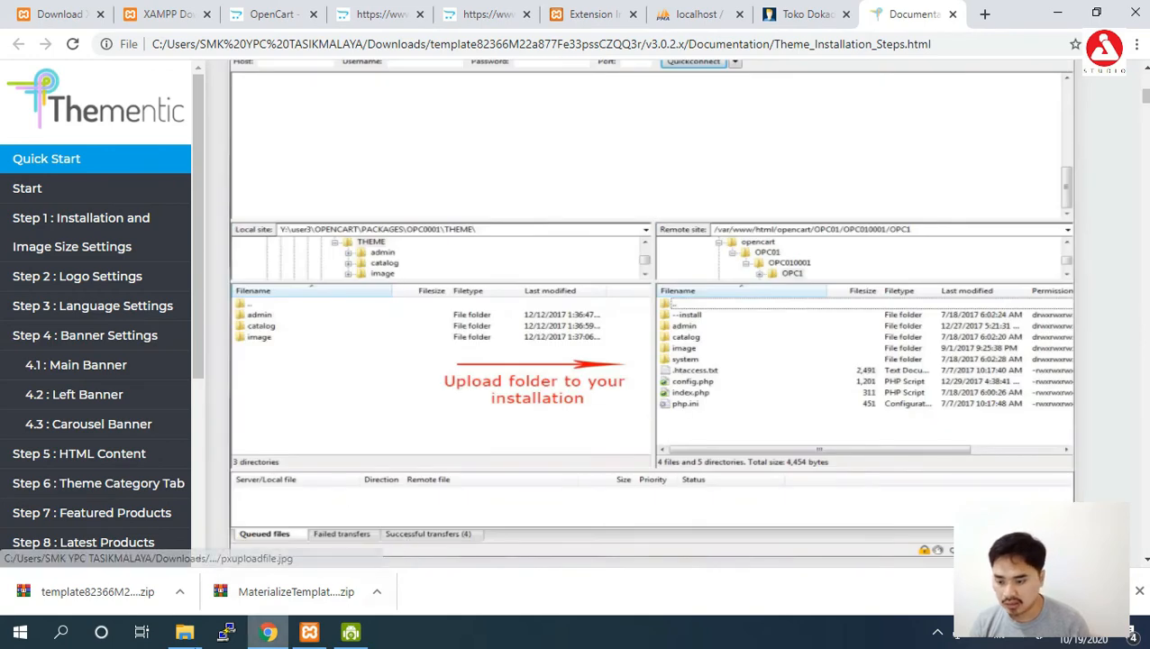
pyautogui.click(183, 634)
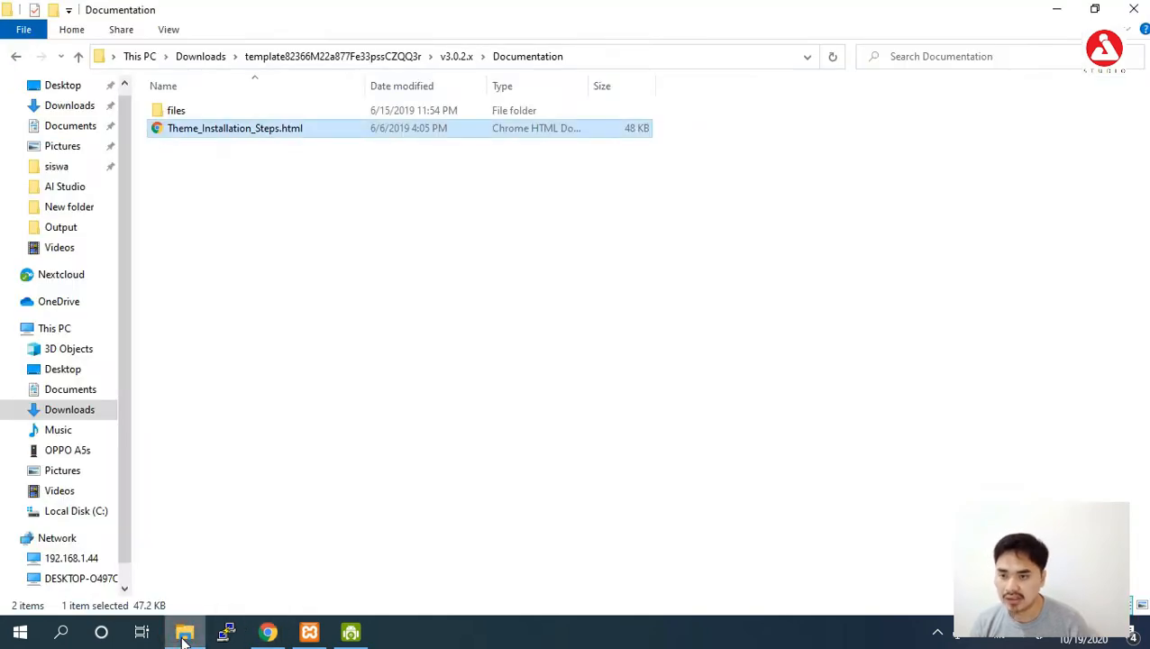
# Navigate to C:\xampp1\htdocs and paste the copied theme files there.
pyautogui.click(320, 54)
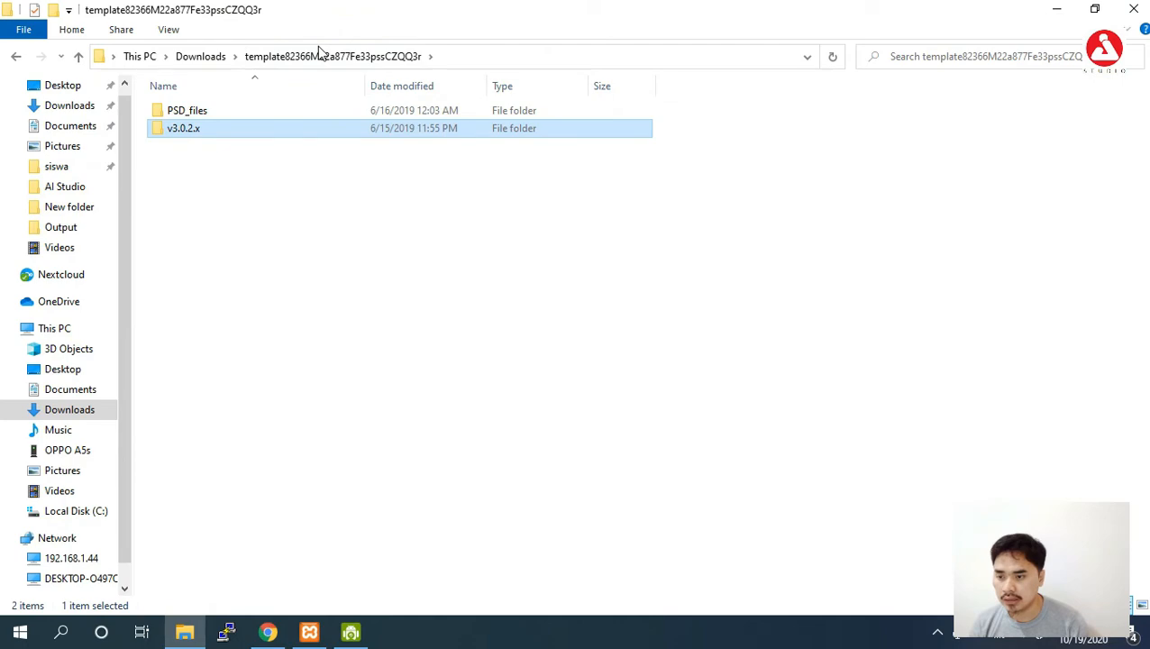
pyautogui.click(206, 56)
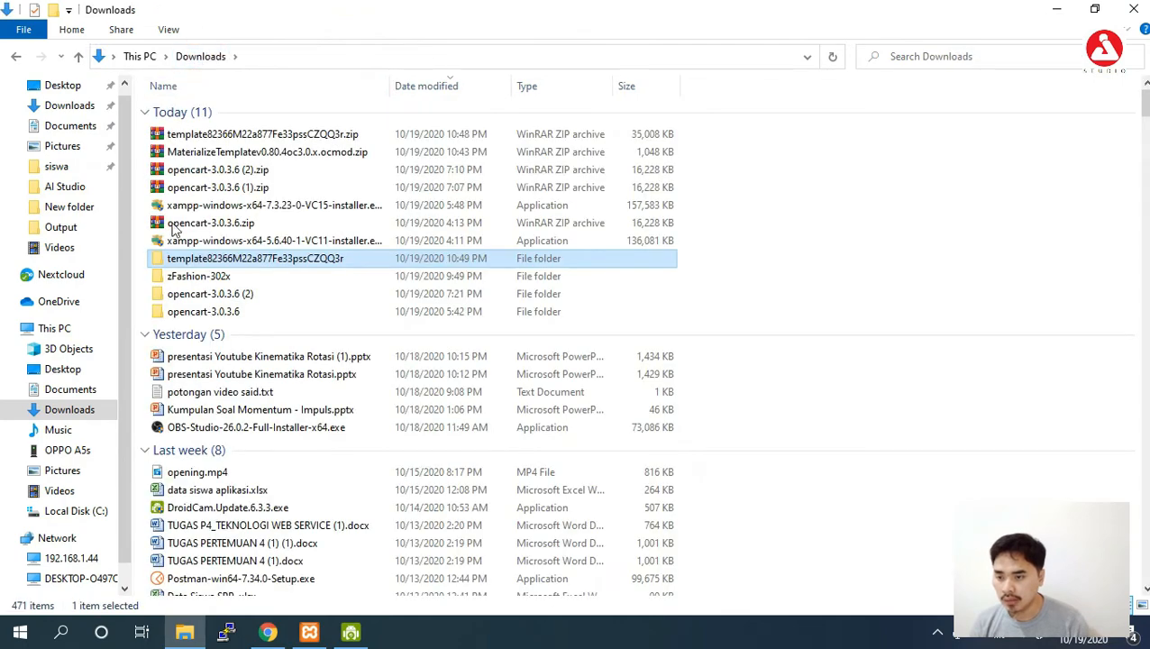
pyautogui.click(184, 635)
pyautogui.click(184, 635)
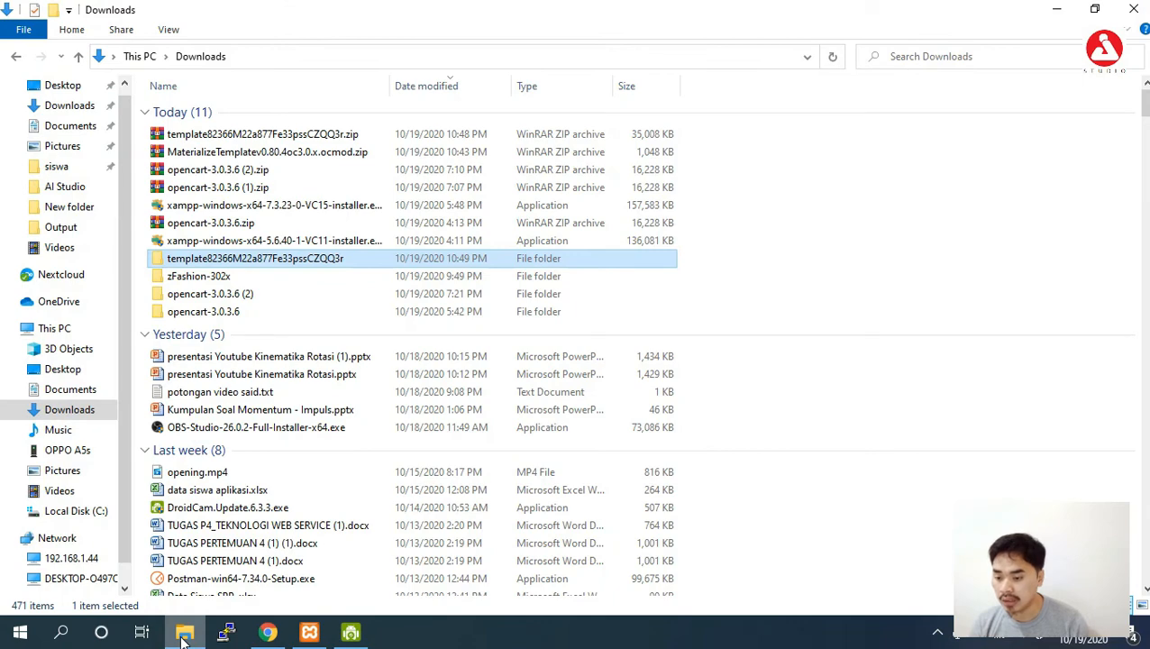
pyautogui.click(97, 512)
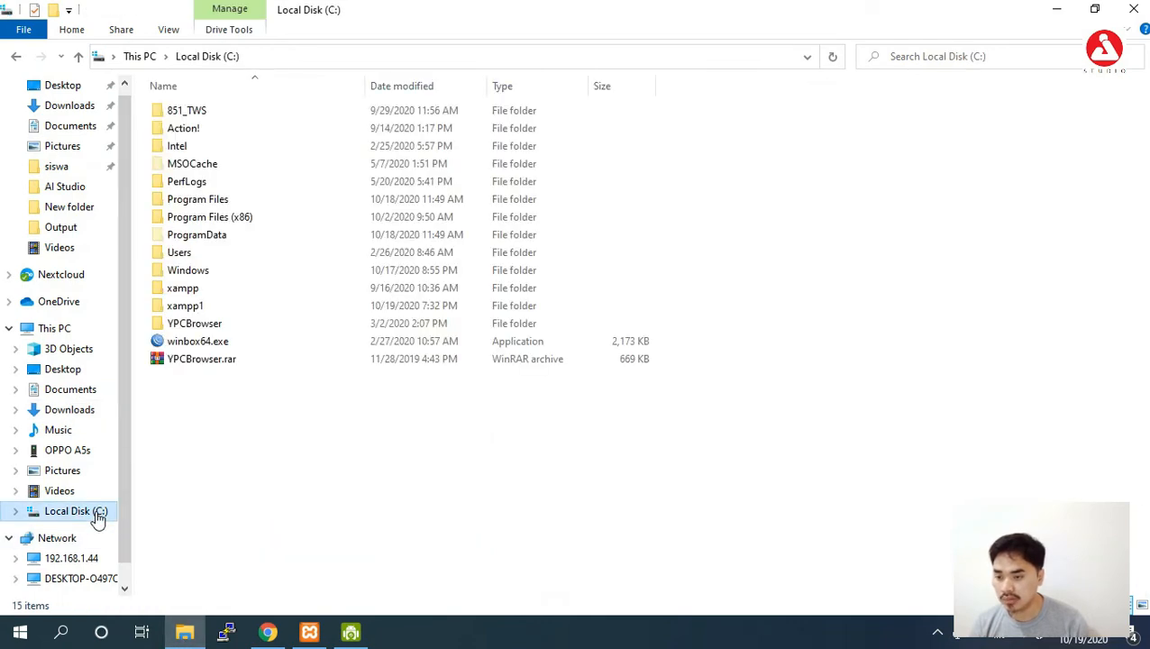
pyautogui.doubleClick(189, 305)
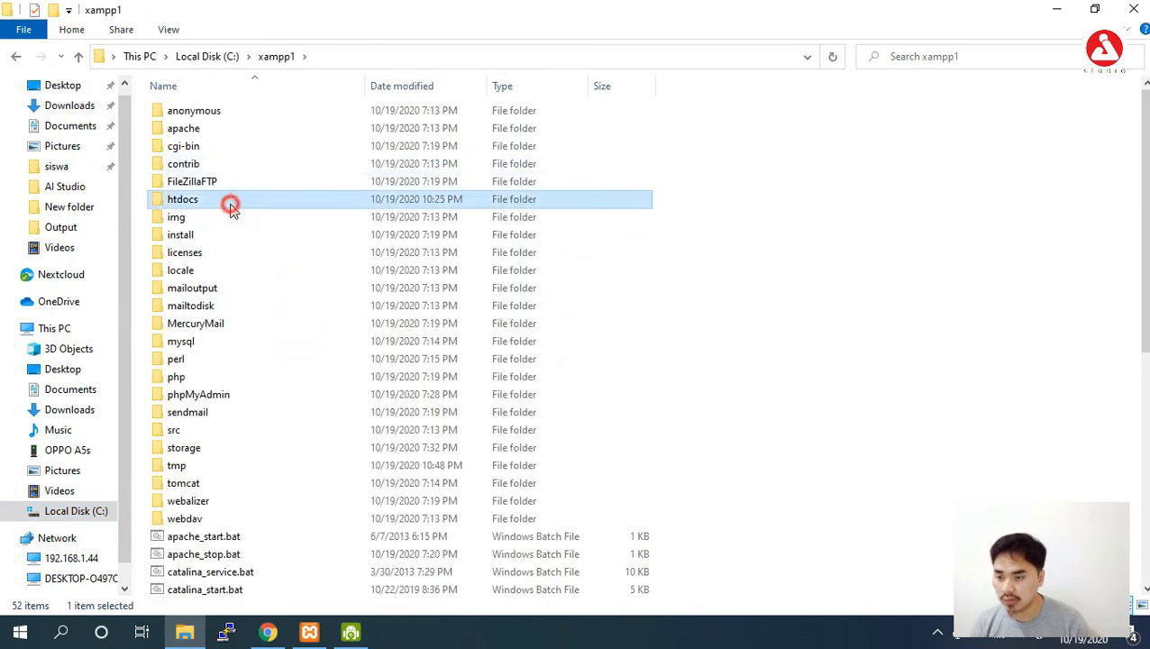
pyautogui.doubleClick(228, 201)
pyautogui.click(231, 132)
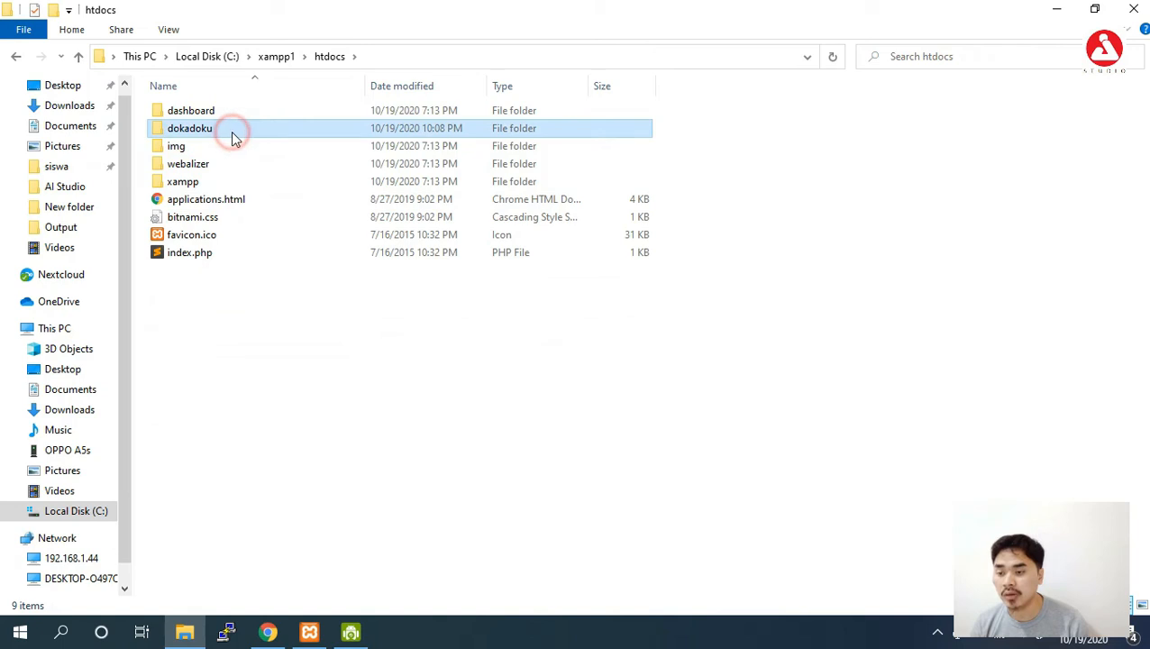
pyautogui.click(262, 303)
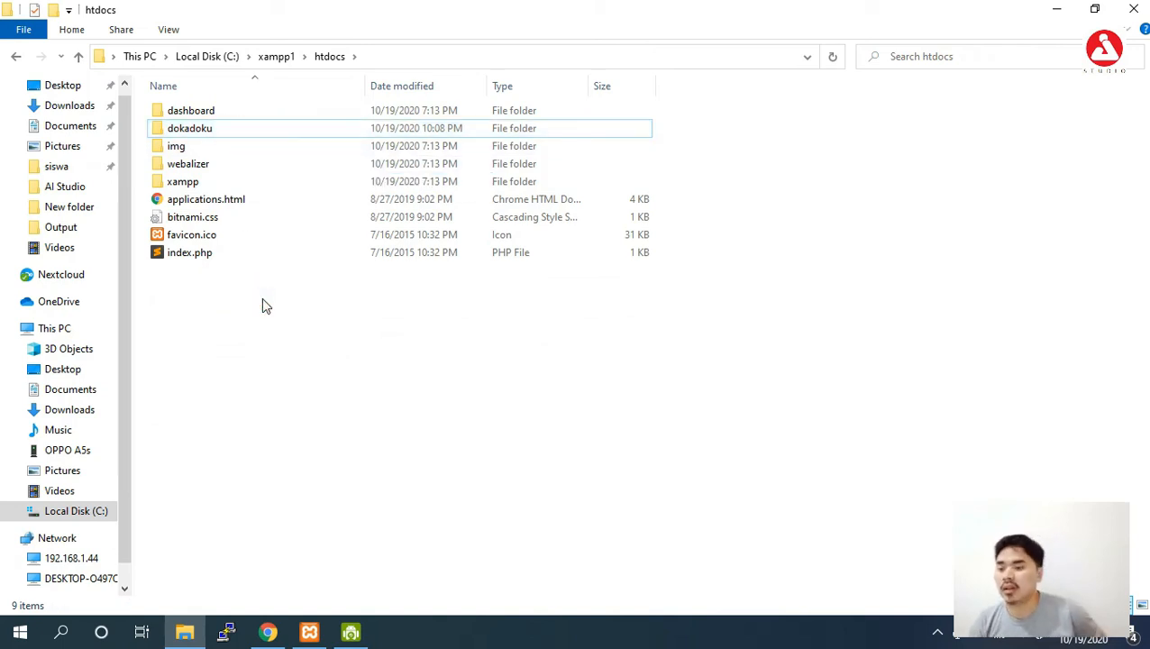
pyautogui.hotkey('ctrl', 'v')
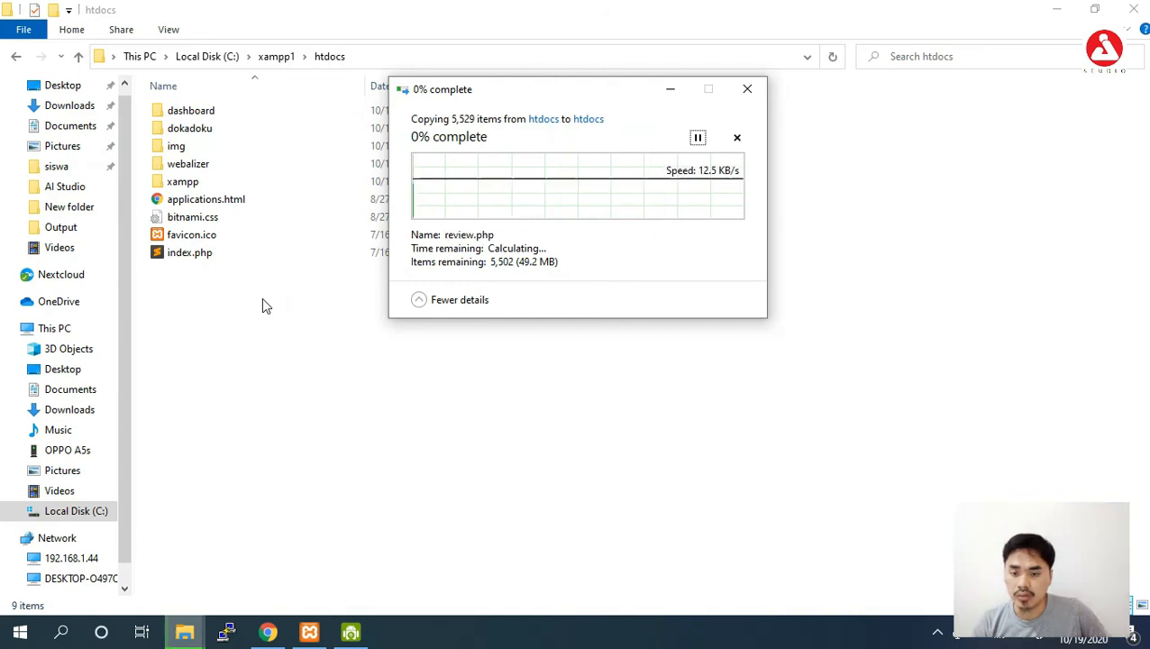
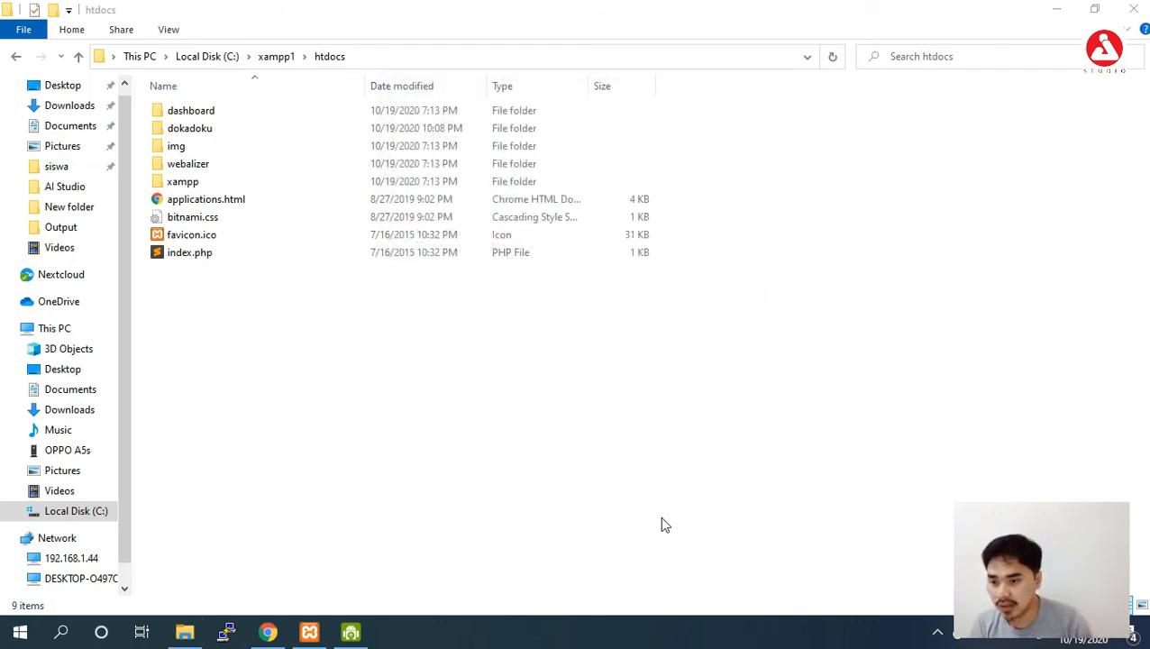
# Look over the htdocs folders, including the dokadoku - Copy backup, then open the dokadoku store folder.
pyautogui.rightClick(356, 352)
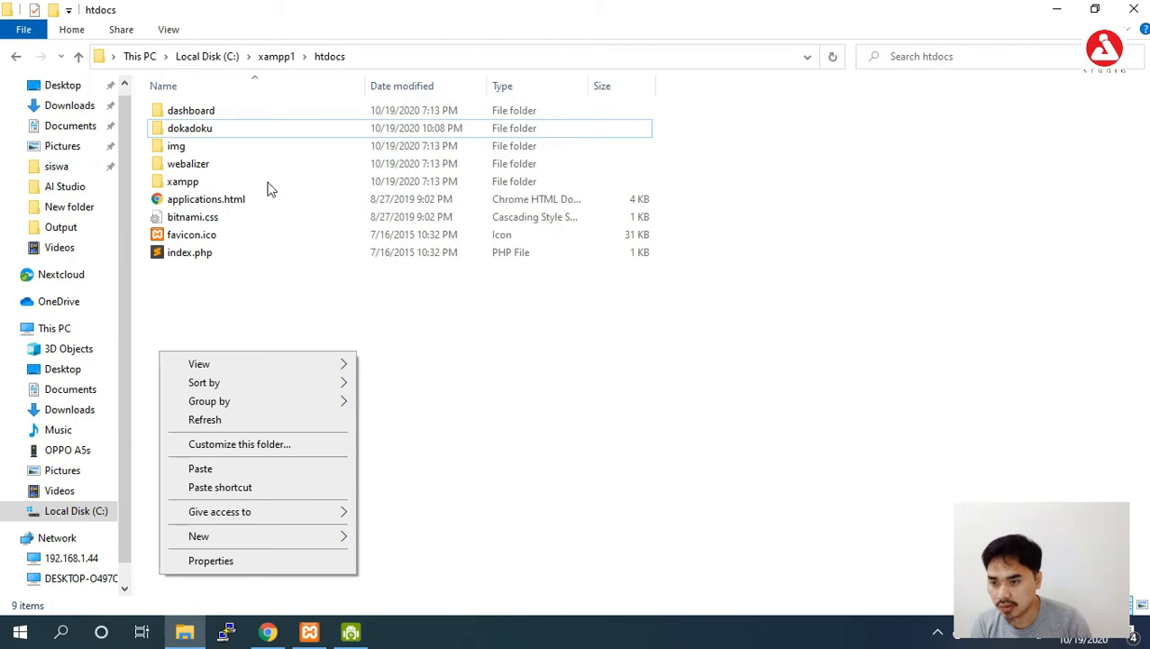
pyautogui.doubleClick(264, 112)
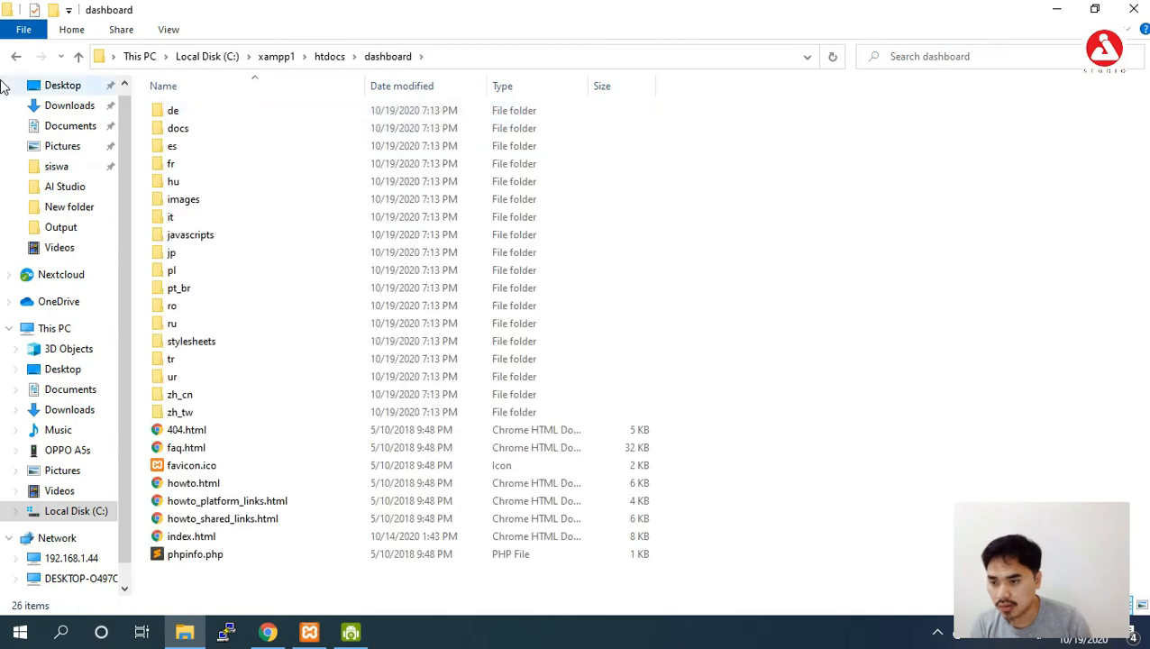
pyautogui.click(18, 57)
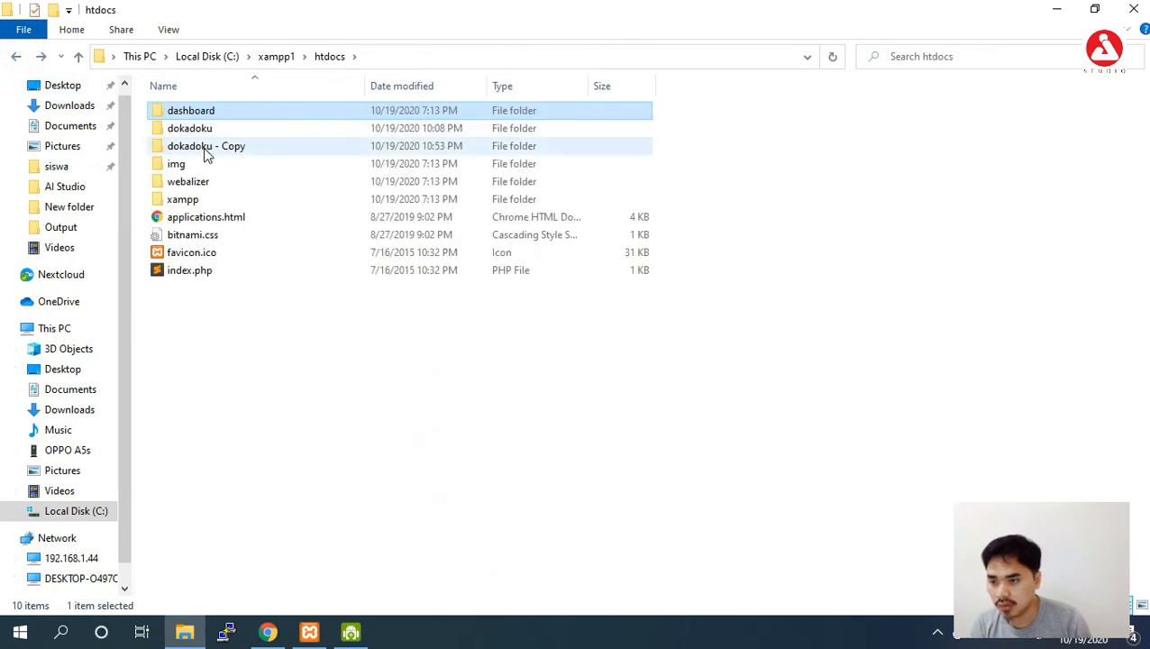
pyautogui.click(205, 152)
pyautogui.click(316, 327)
pyautogui.click(235, 128)
pyautogui.doubleClick(234, 128)
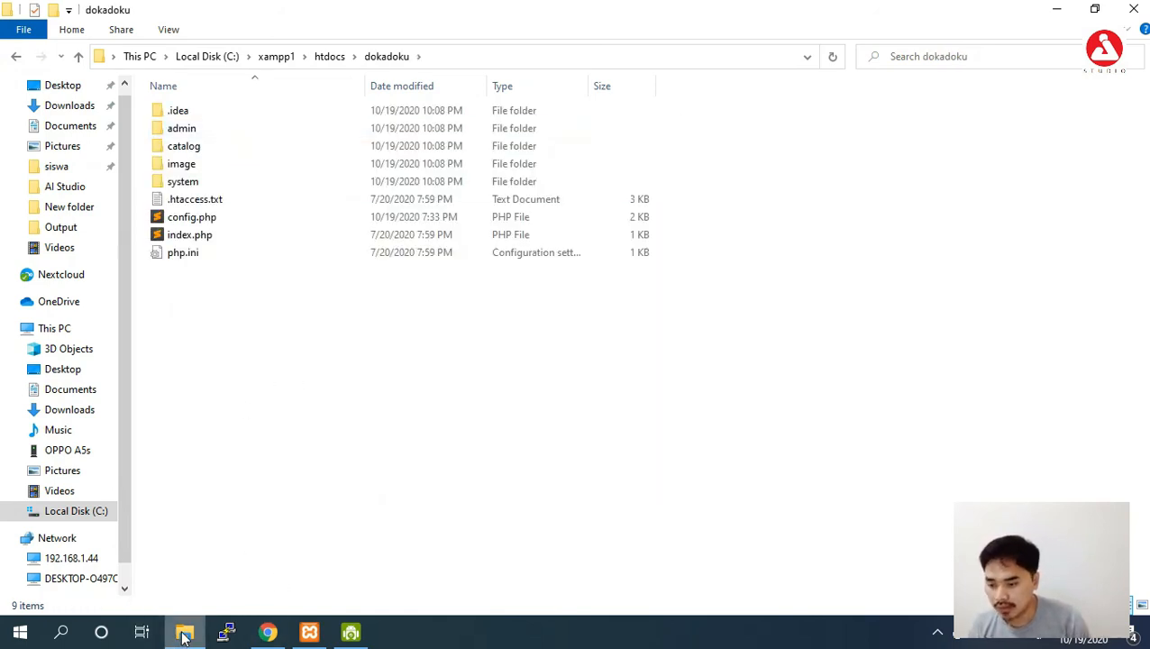
# Select the admin, catalog and image folders in Downloads > theme package > v3.0.2.x > Opencart Files_v3.0.2.x.
pyautogui.click(58, 107)
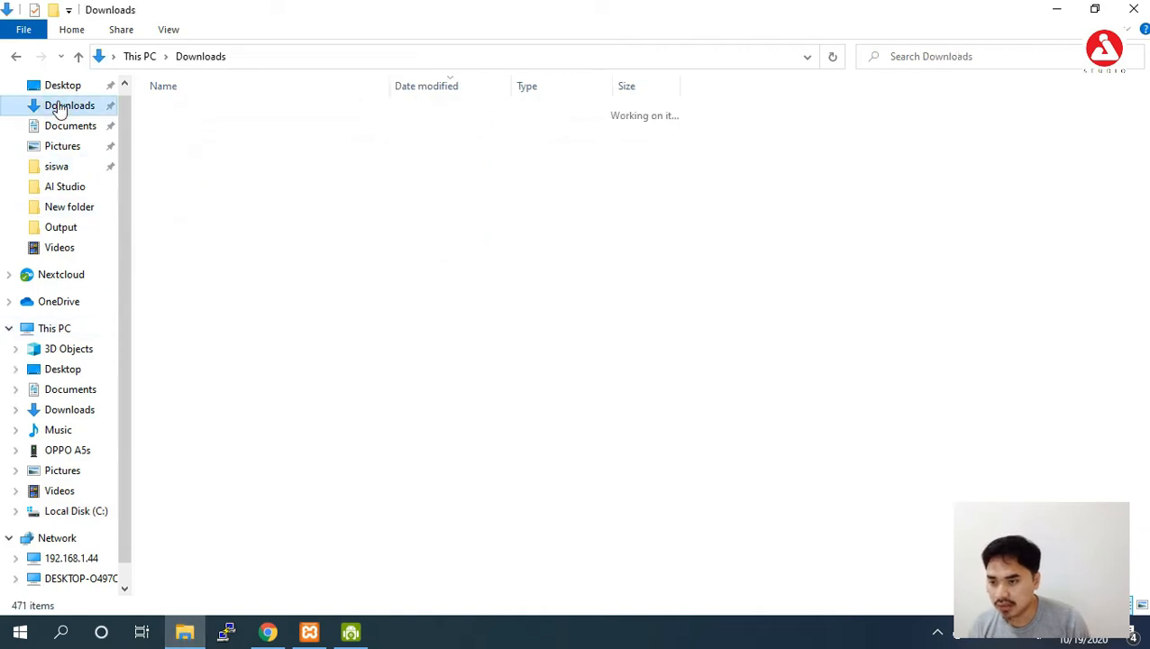
pyautogui.doubleClick(322, 258)
pyautogui.doubleClick(239, 128)
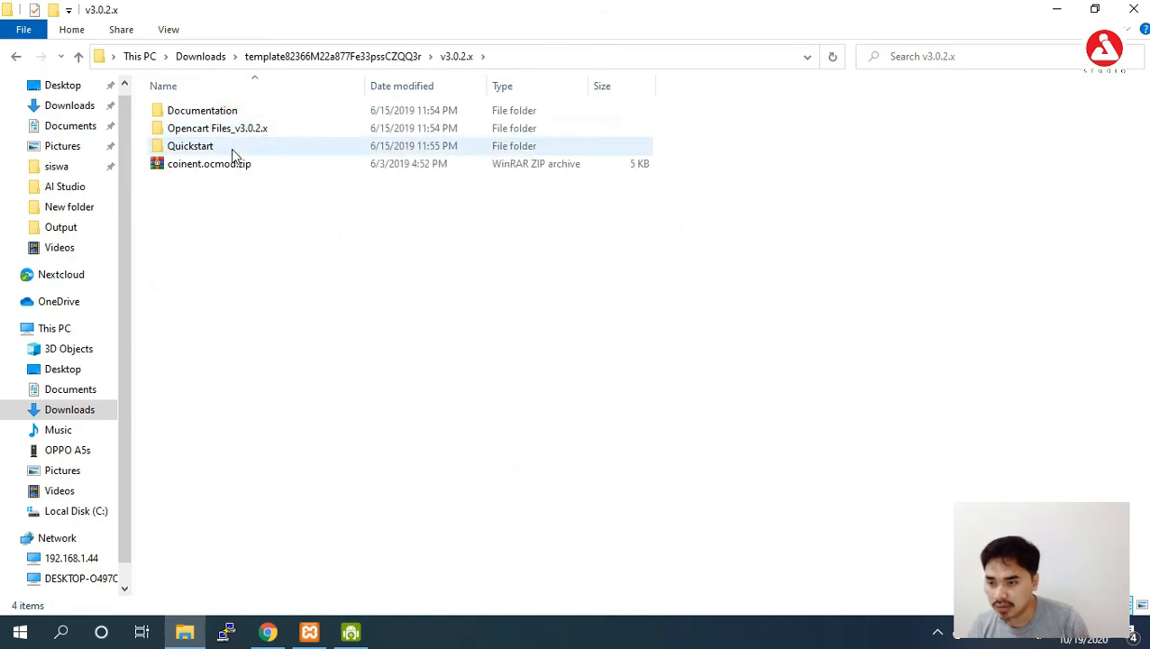
pyautogui.doubleClick(235, 131)
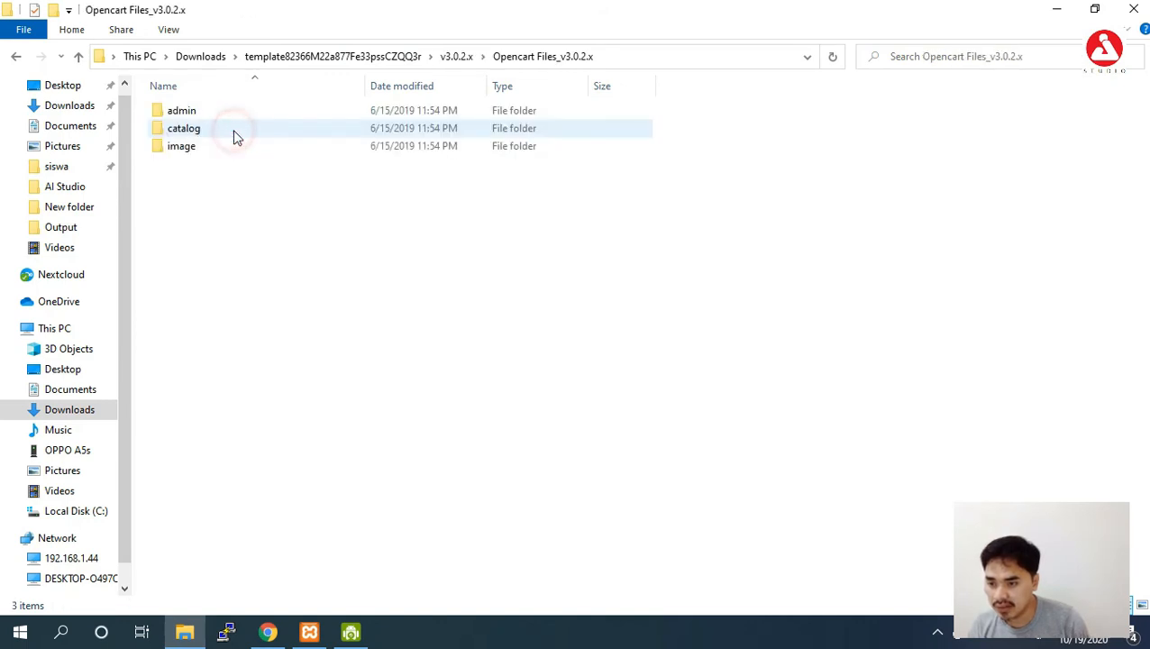
pyautogui.moveTo(232, 200); pyautogui.dragTo(231, 109)
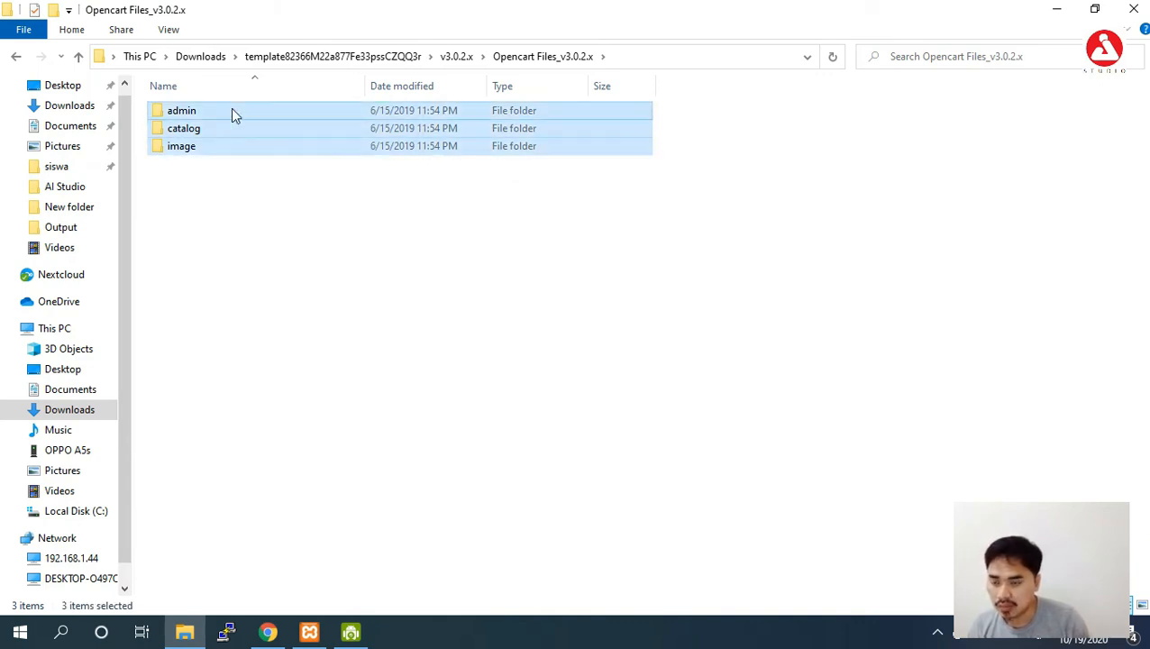
# Navigate back through the folder history to the dokadoku store folder.
pyautogui.click(307, 60)
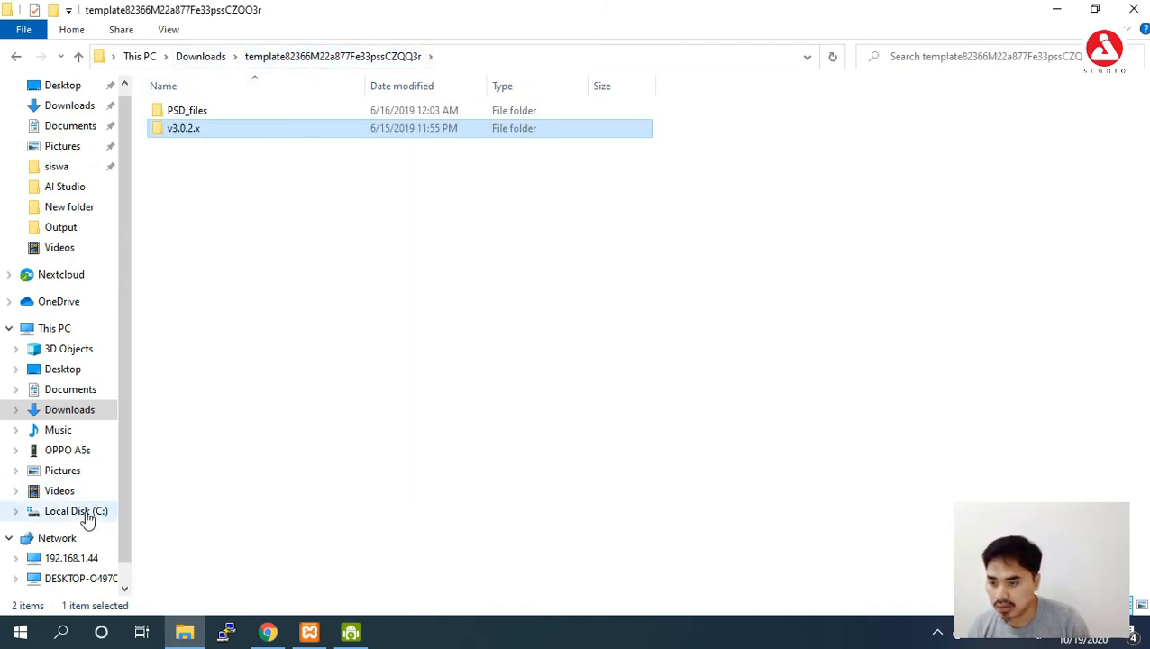
pyautogui.click(16, 57)
pyautogui.click(17, 57)
pyautogui.click(17, 57)
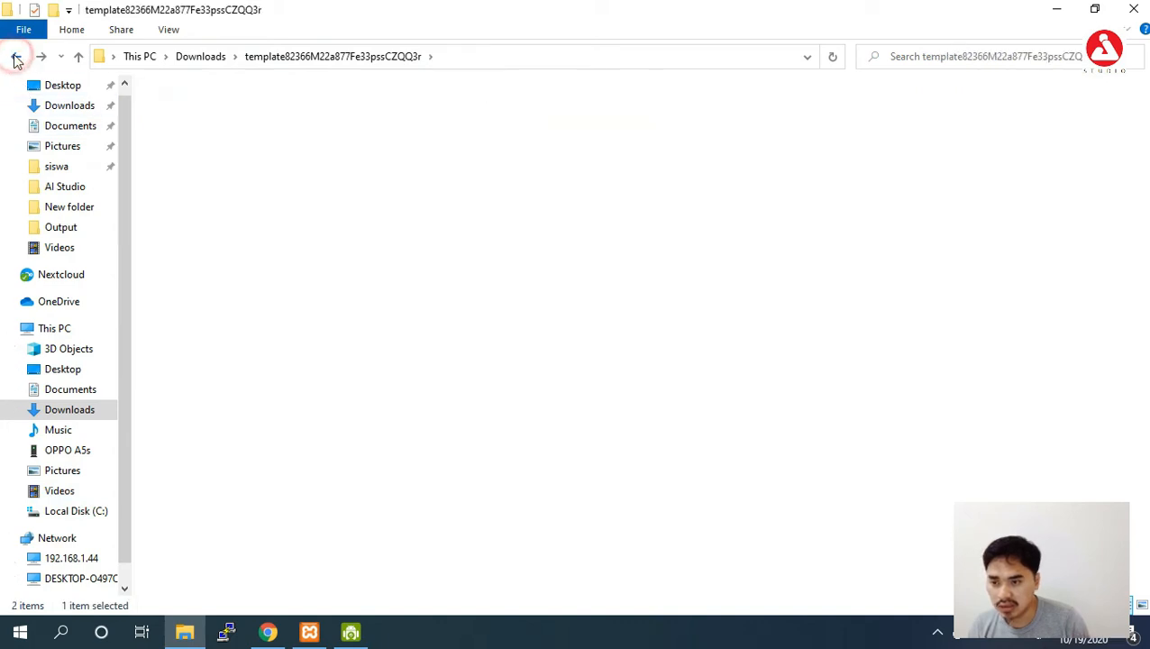
pyautogui.click(16, 57)
pyautogui.click(18, 58)
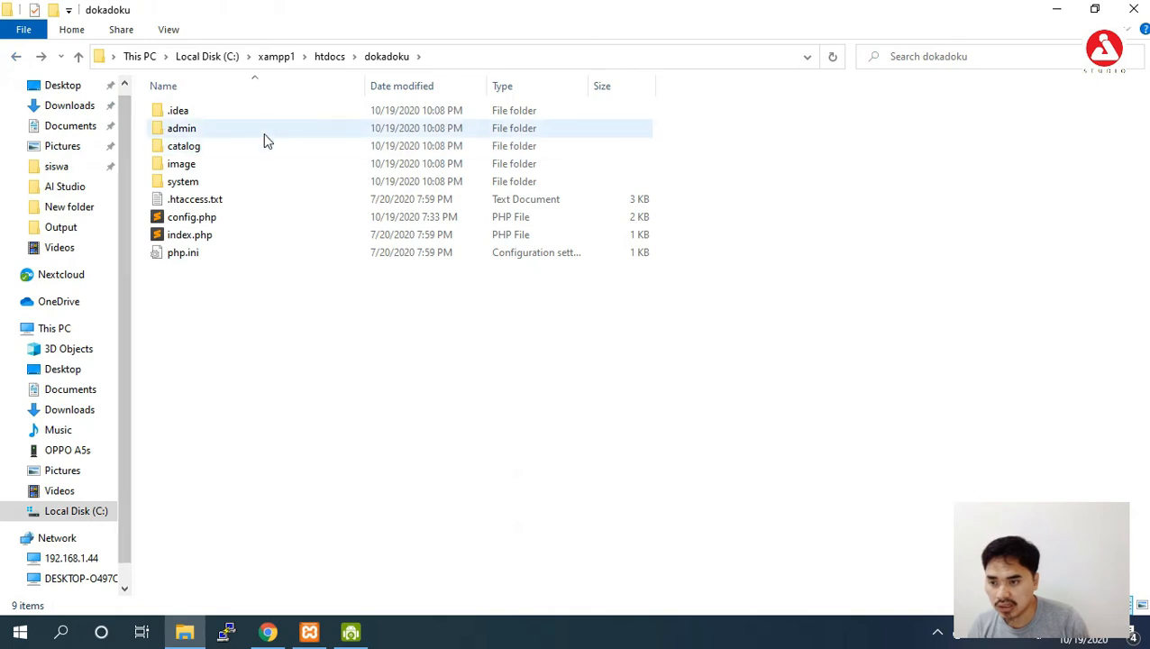
# Paste the theme's admin, catalog and image folders into dokadoku, replacing all 428 same-named files.
pyautogui.click(287, 395)
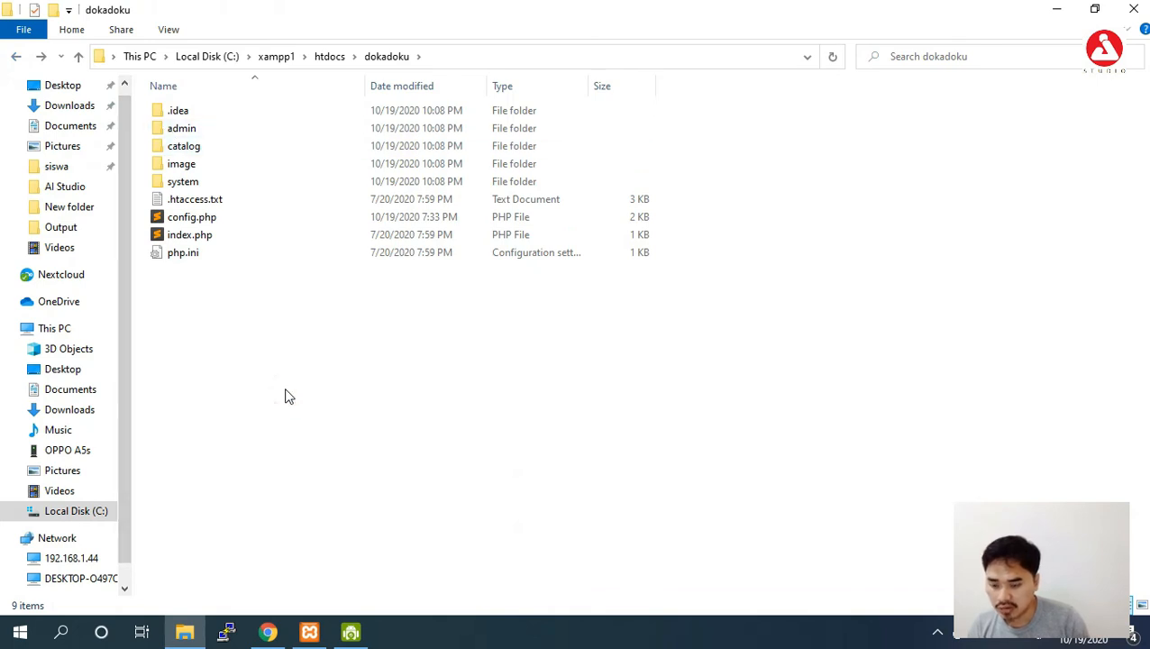
pyautogui.hotkey('ctrl', 'v')
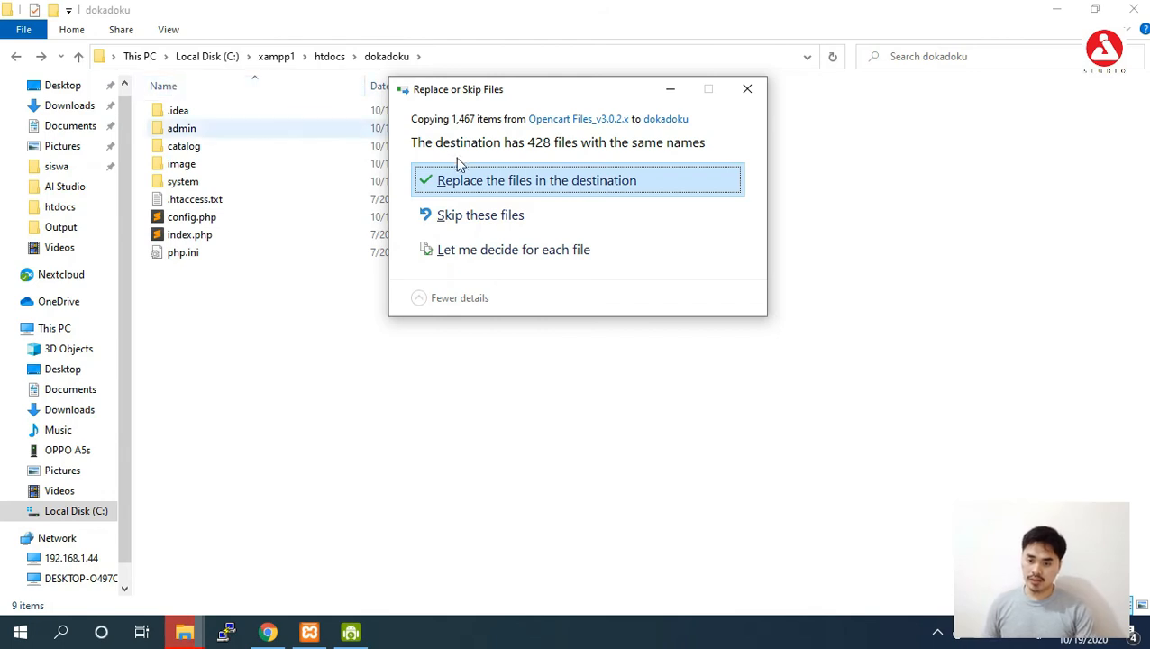
pyautogui.click(466, 180)
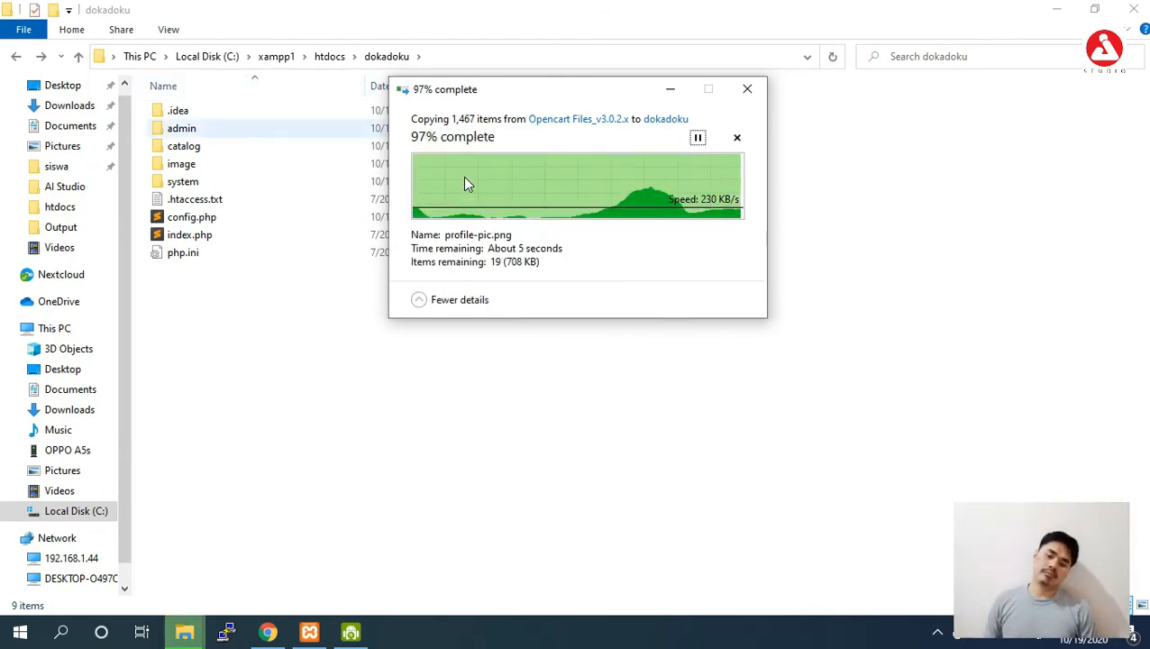
pyautogui.click(324, 467)
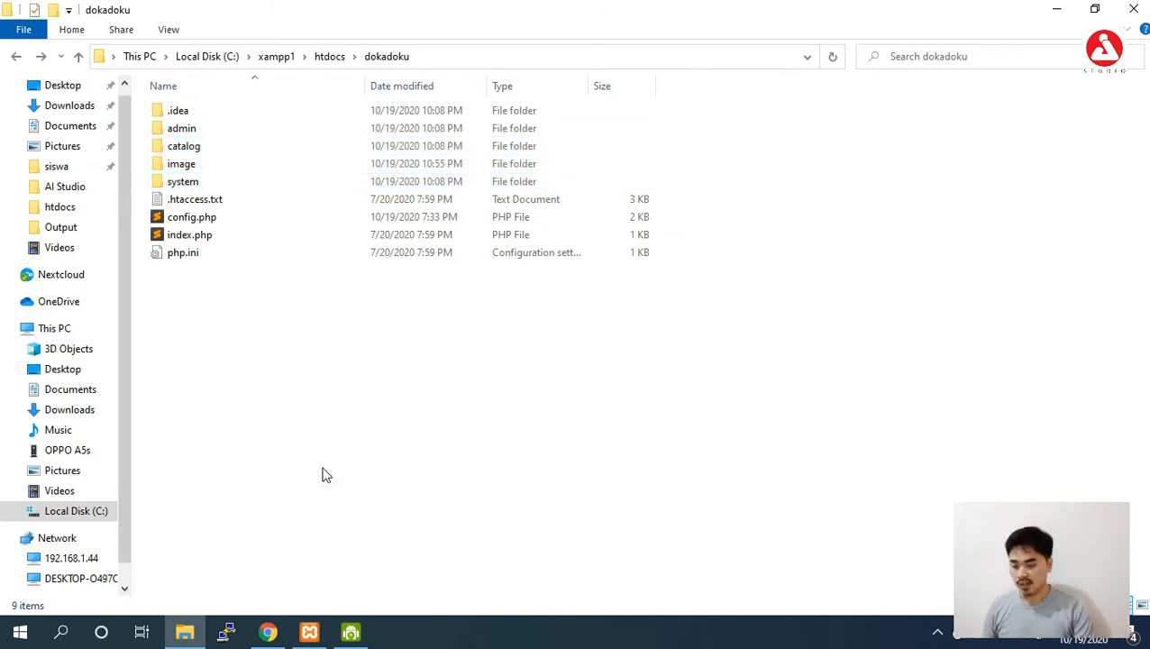
# Bring up the OpenCart Extension Installer page and reload it.
pyautogui.click(268, 633)
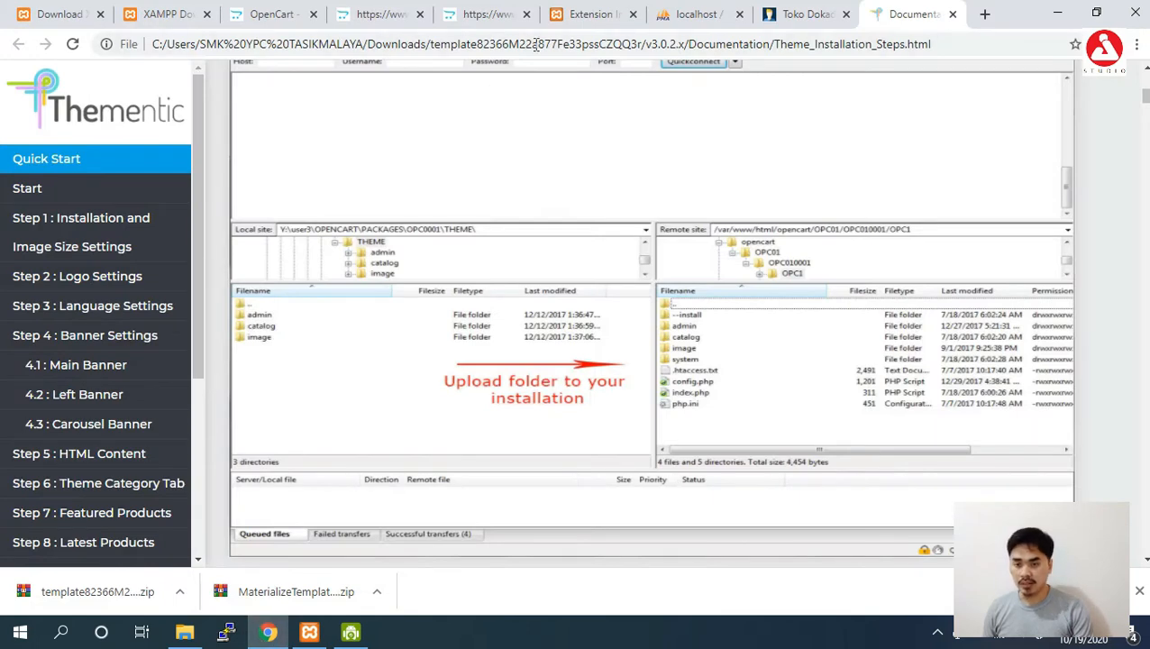
pyautogui.click(568, 18)
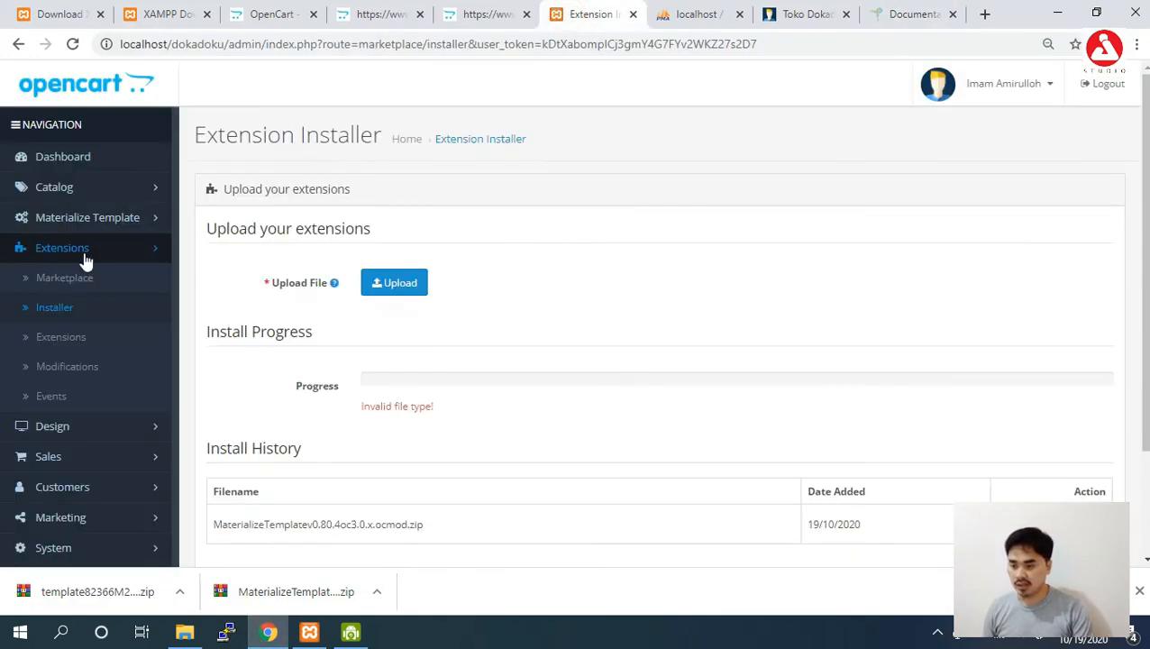
pyautogui.click(59, 311)
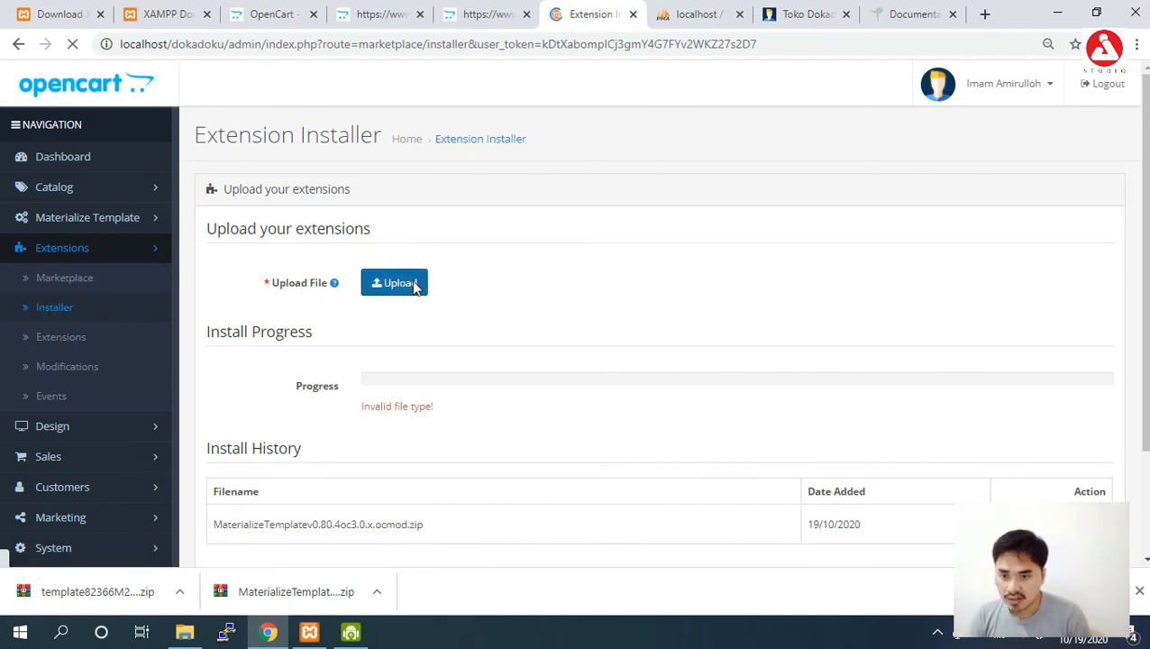
# Upload coinent.ocmod.zip from the theme package's v3.0.2.x folder through the Extension Installer.
pyautogui.click(414, 287)
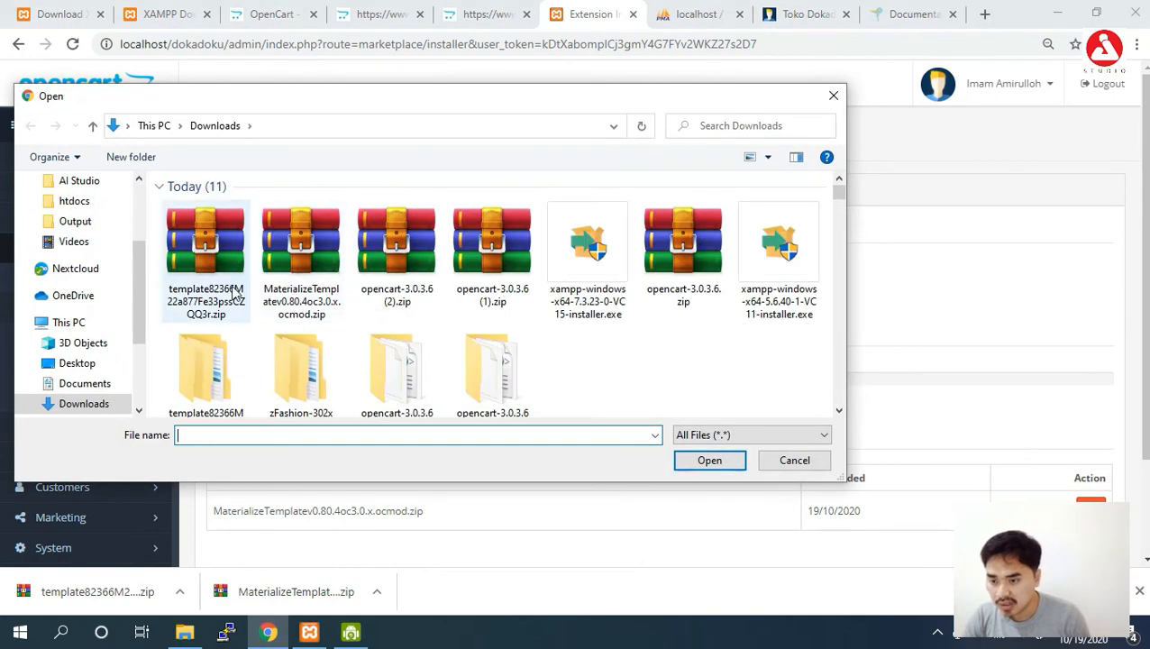
pyautogui.doubleClick(225, 385)
pyautogui.doubleClick(257, 223)
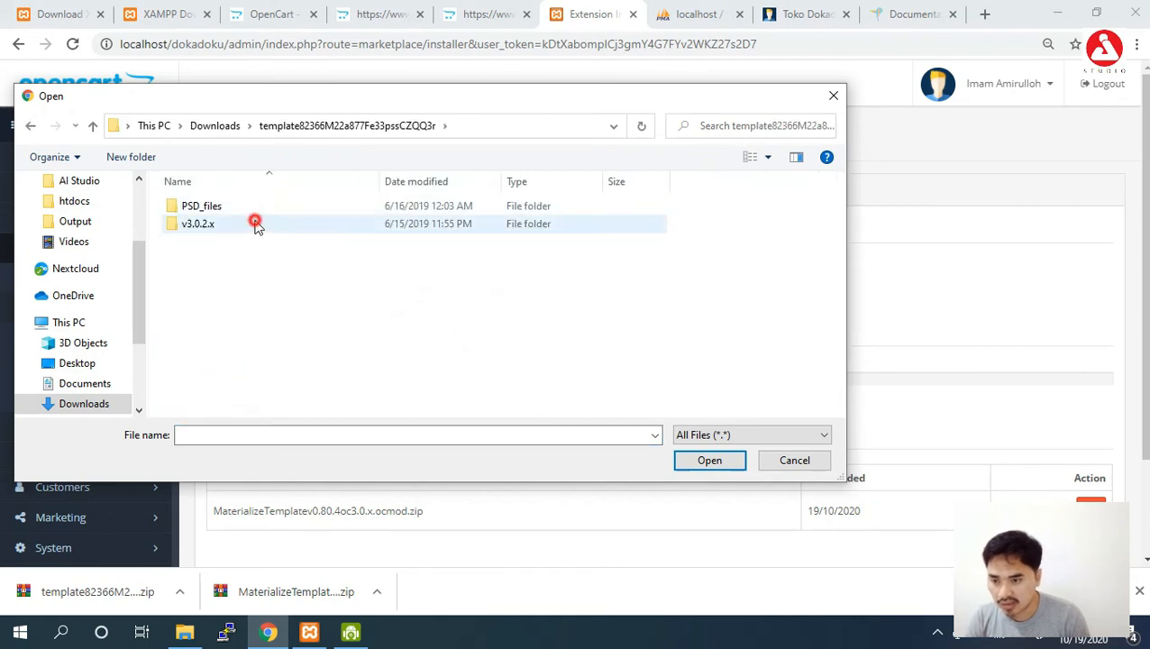
pyautogui.click(265, 260)
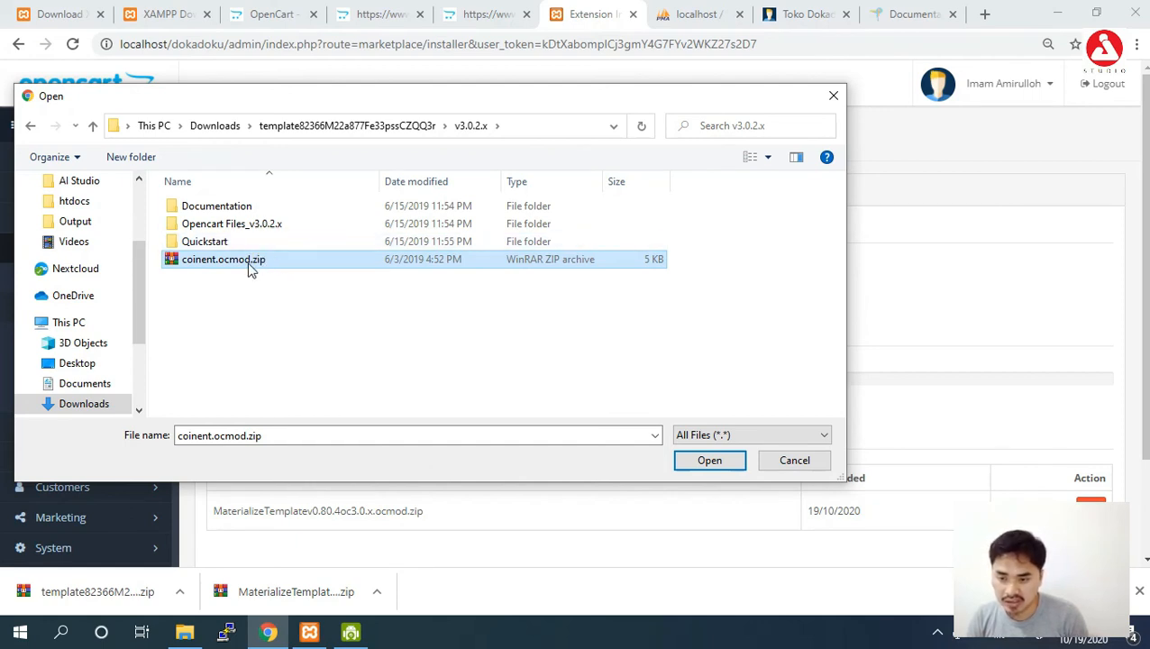
pyautogui.click(250, 265)
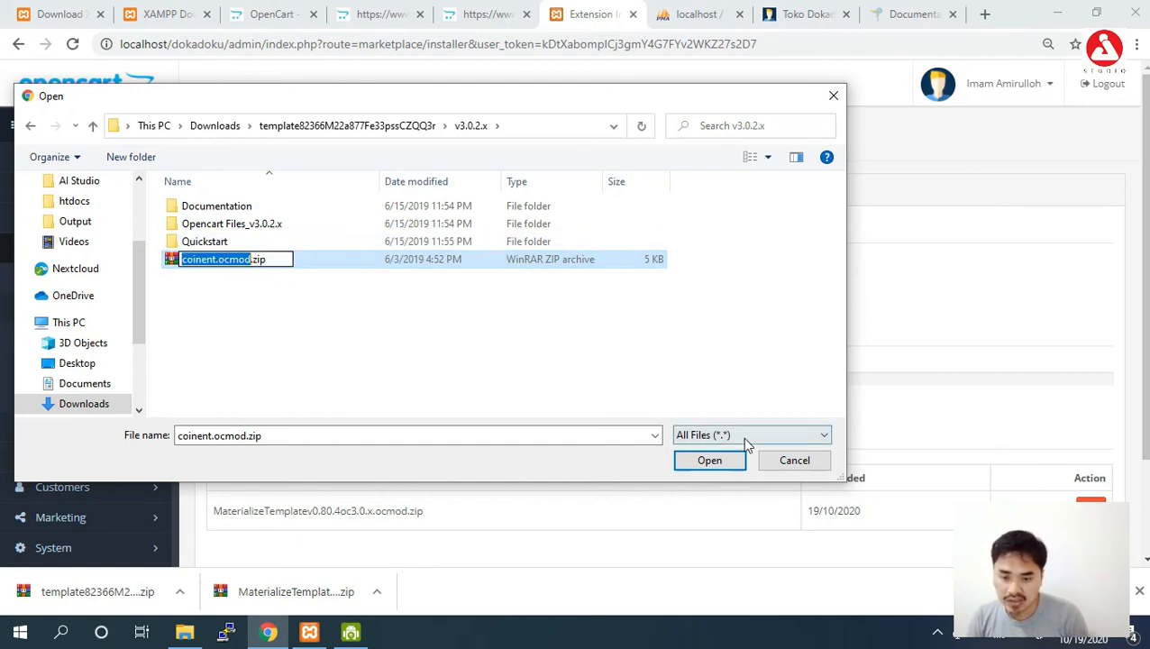
pyautogui.click(552, 343)
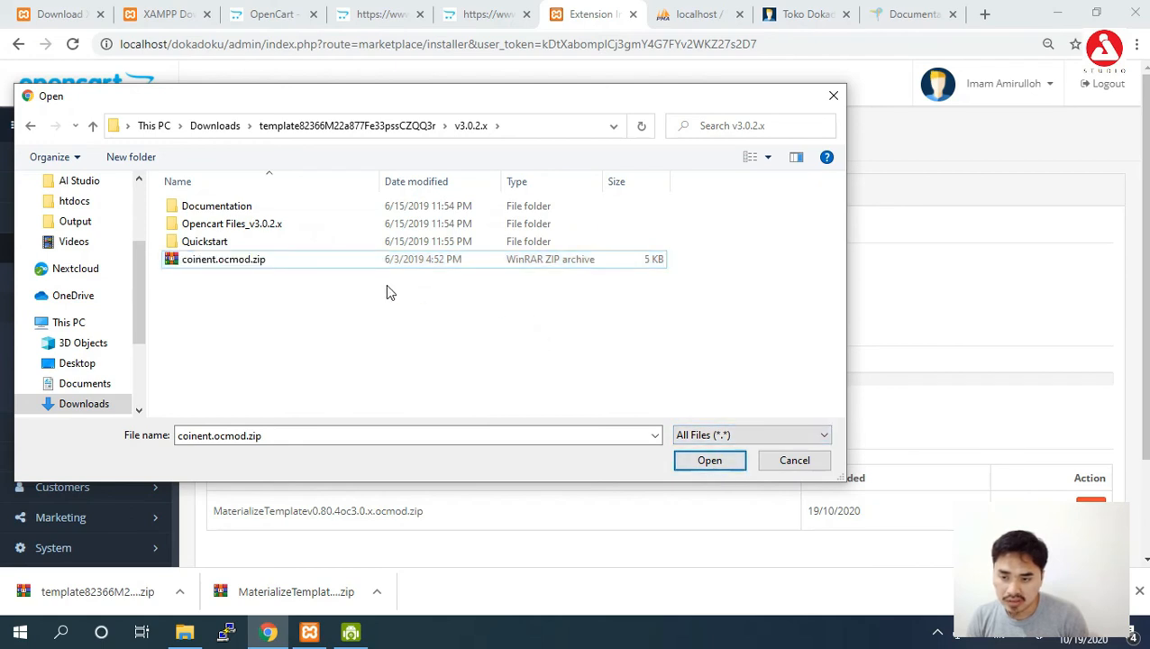
pyautogui.click(244, 262)
pyautogui.click(700, 463)
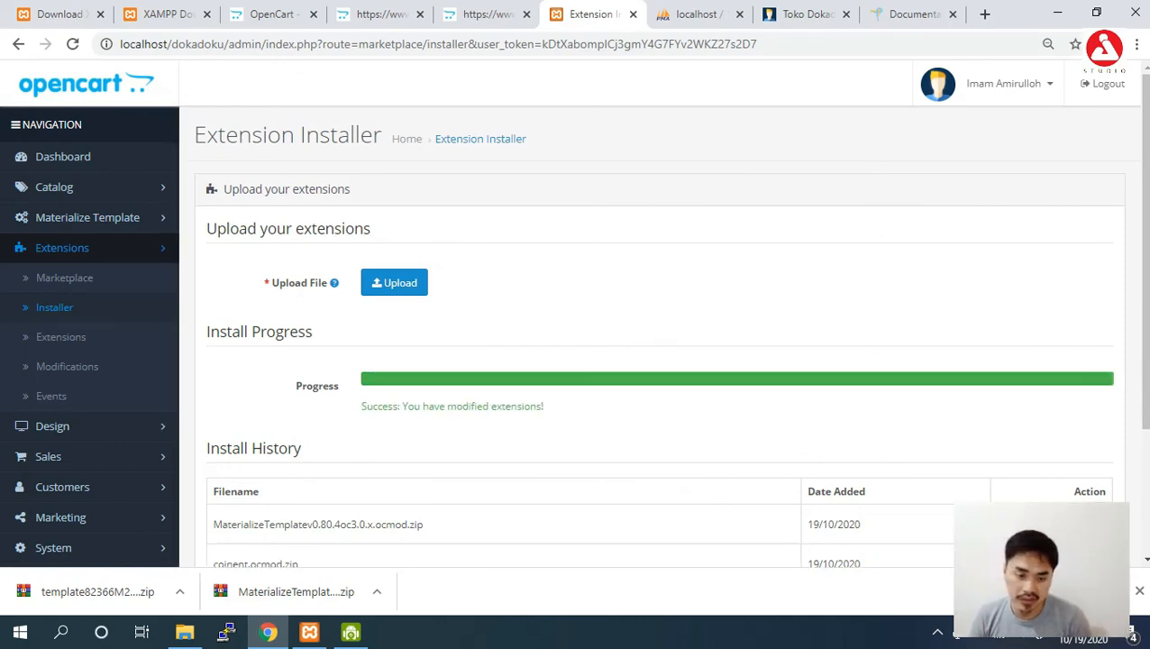
pyautogui.moveTo(1145, 287); pyautogui.dragTo(1147, 358)
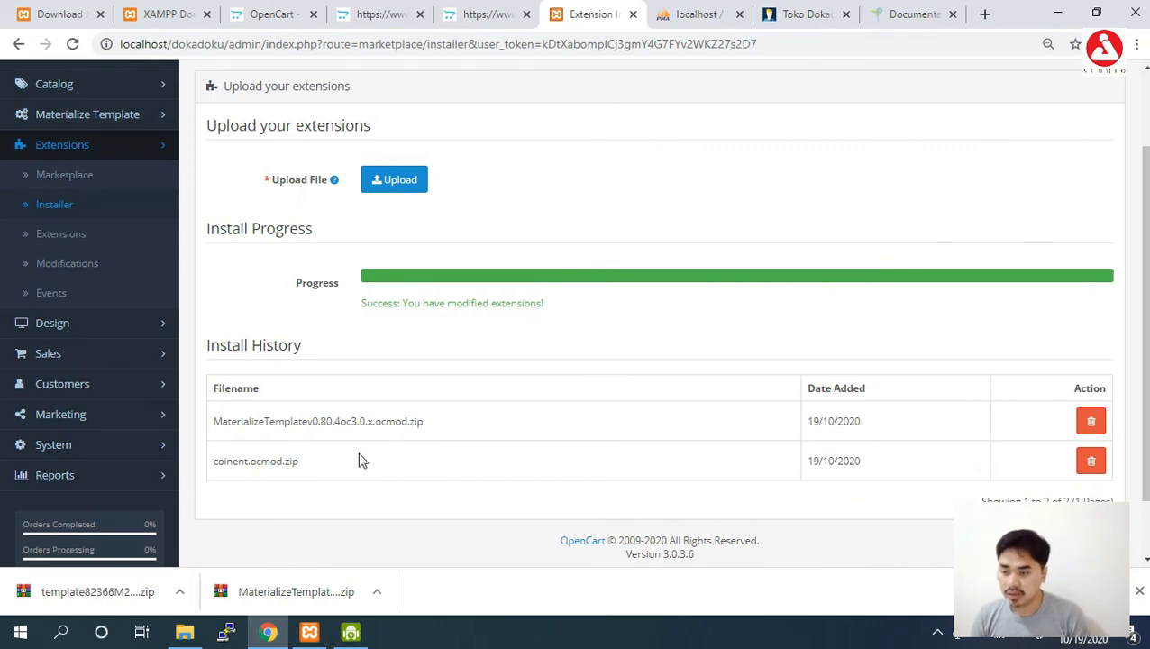
# Edit the Default Store Theme under Extensions > Themes, keep Theme Directory 'coinent', and save.
pyautogui.click(78, 242)
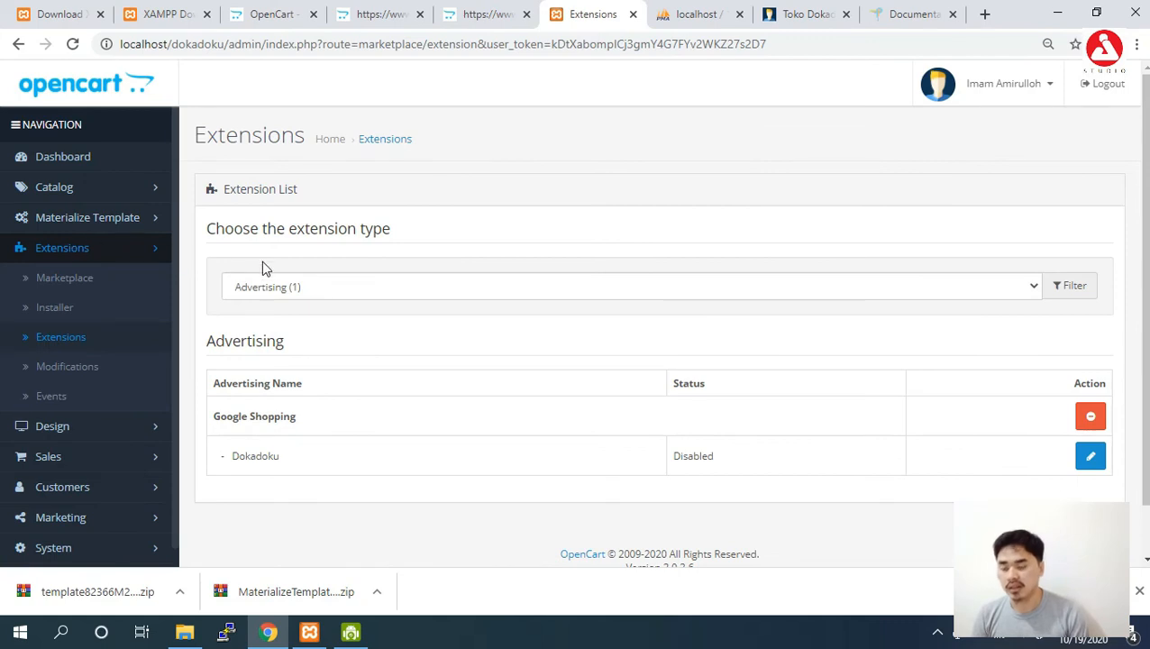
pyautogui.click(260, 288)
pyautogui.click(296, 485)
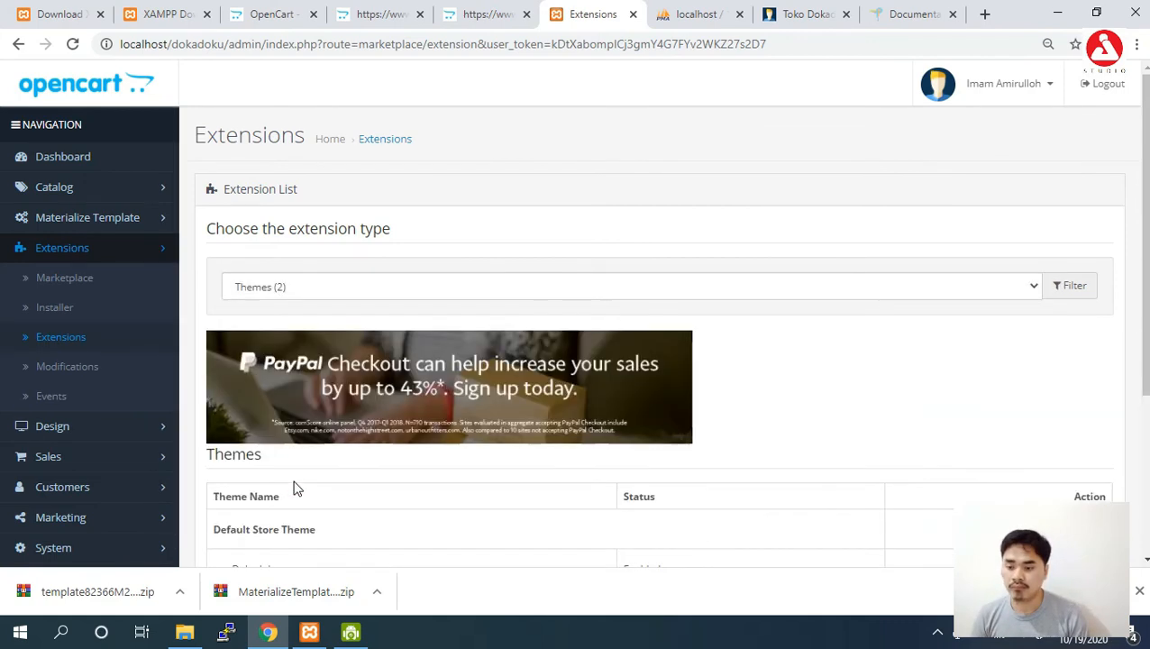
pyautogui.scroll(-3, 298, 488)
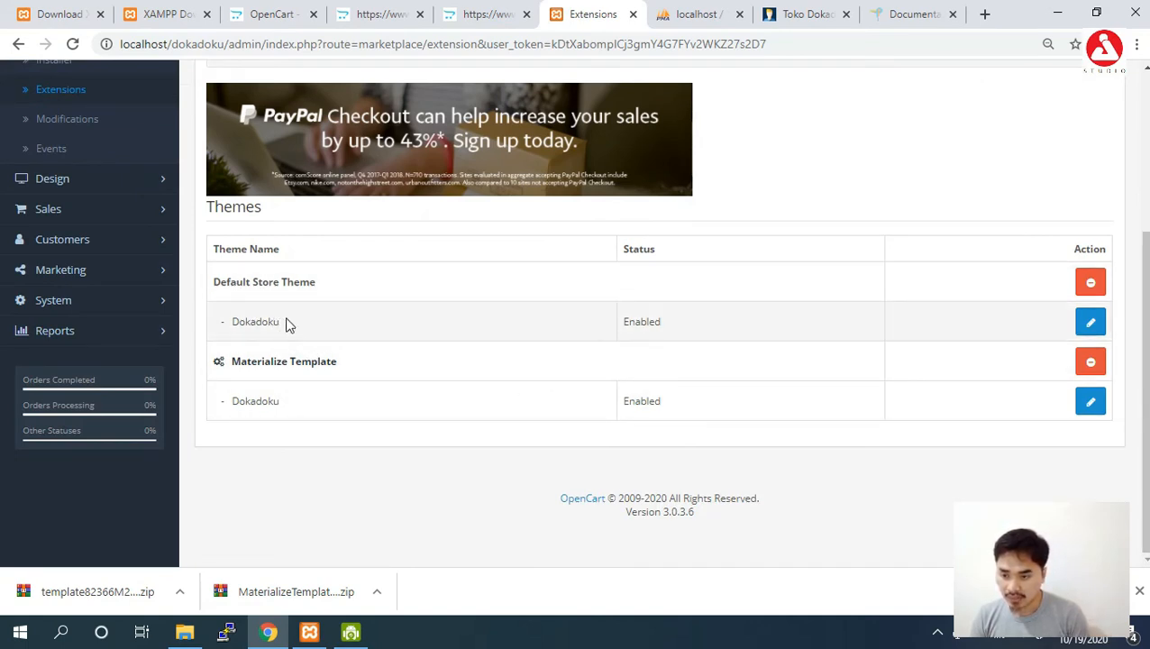
pyautogui.click(1091, 325)
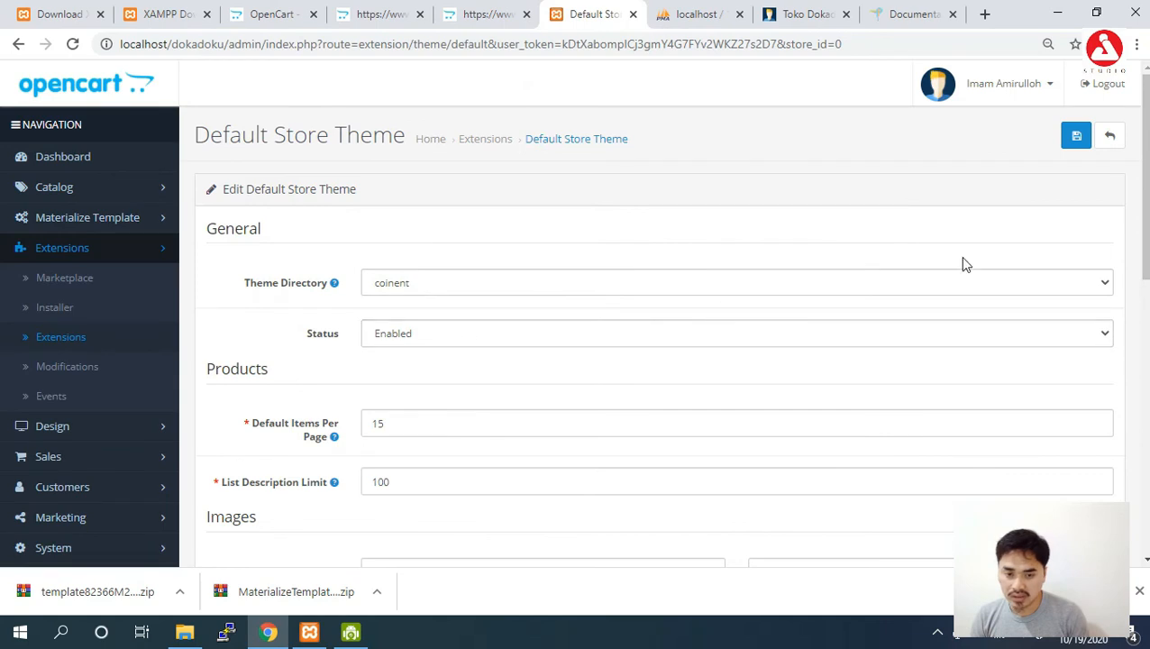
pyautogui.click(895, 282)
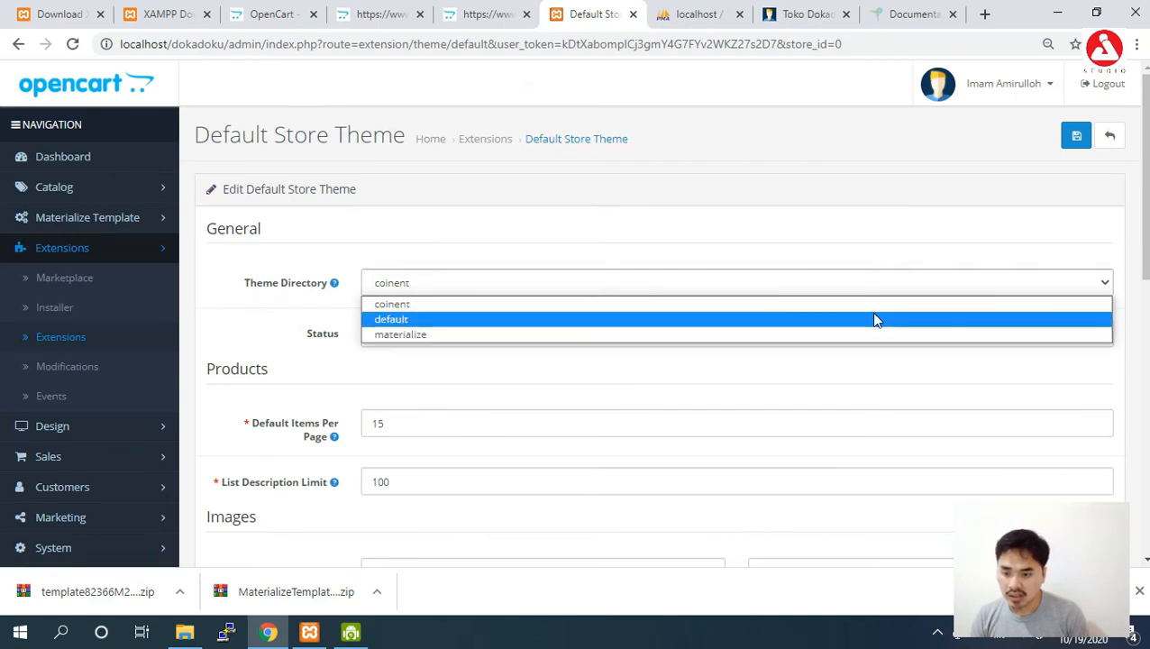
pyautogui.click(873, 306)
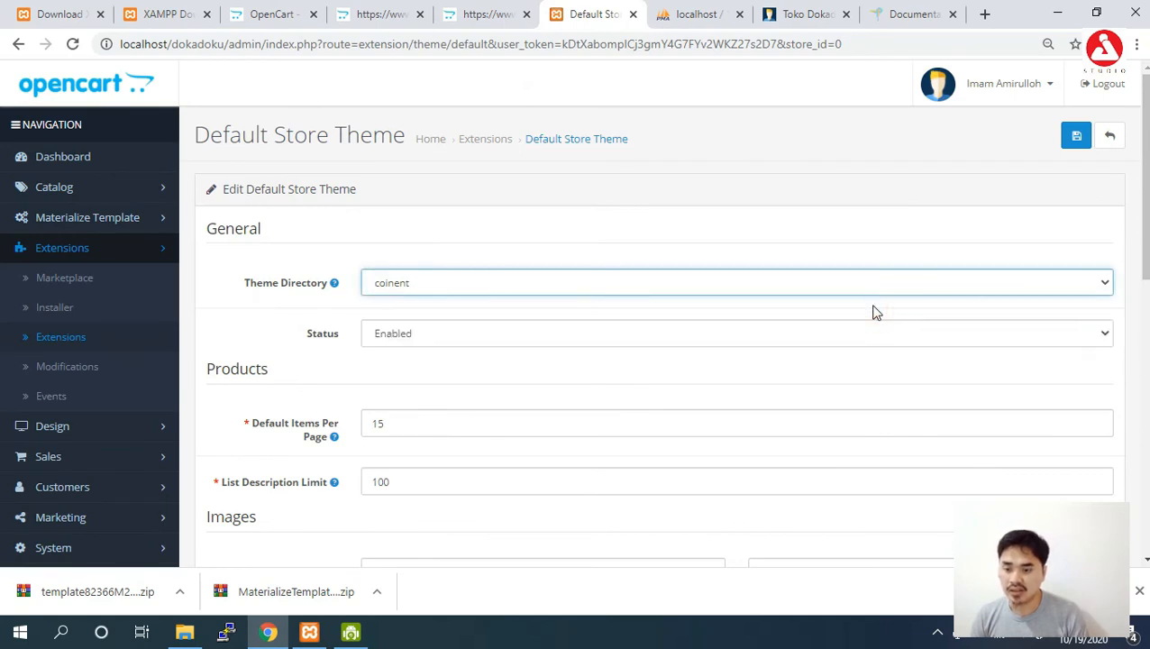
pyautogui.click(1074, 135)
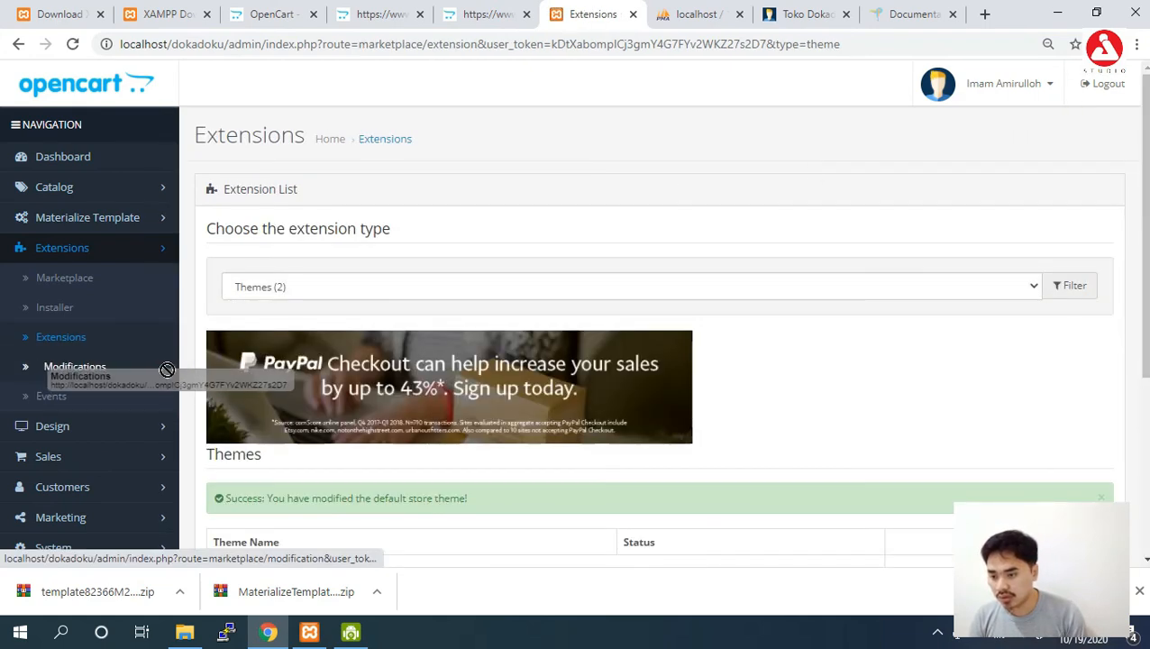
# Refresh the modification cache on the Modifications page, listing Materialize Theme and coinent-theme.
pyautogui.click(144, 370)
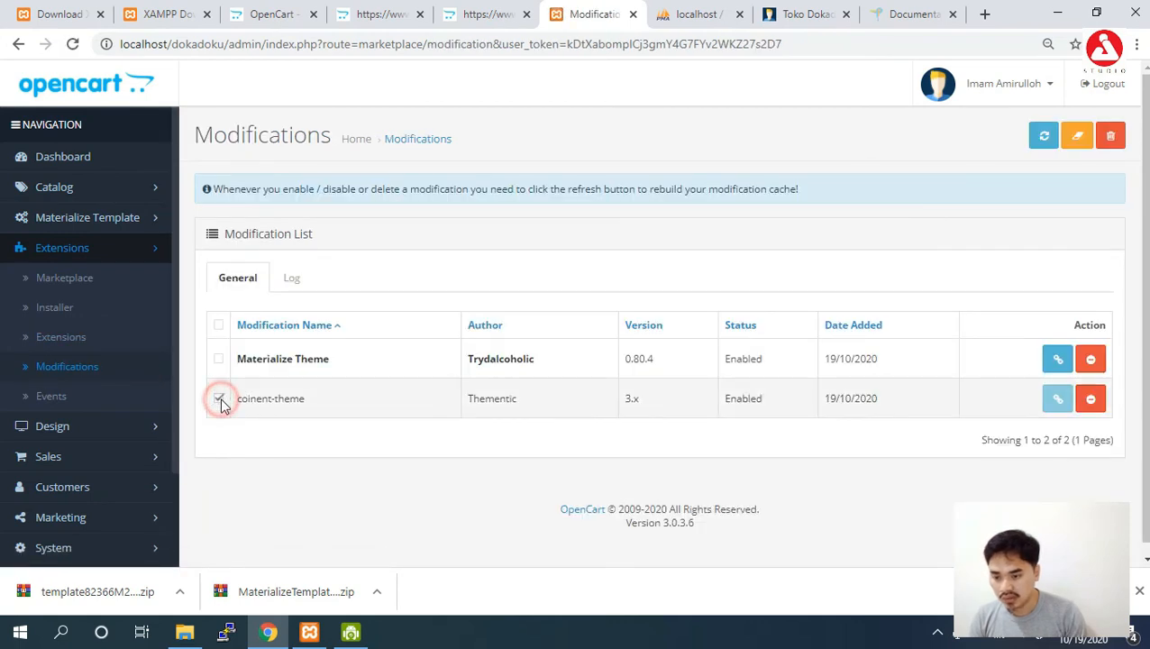
pyautogui.click(1045, 140)
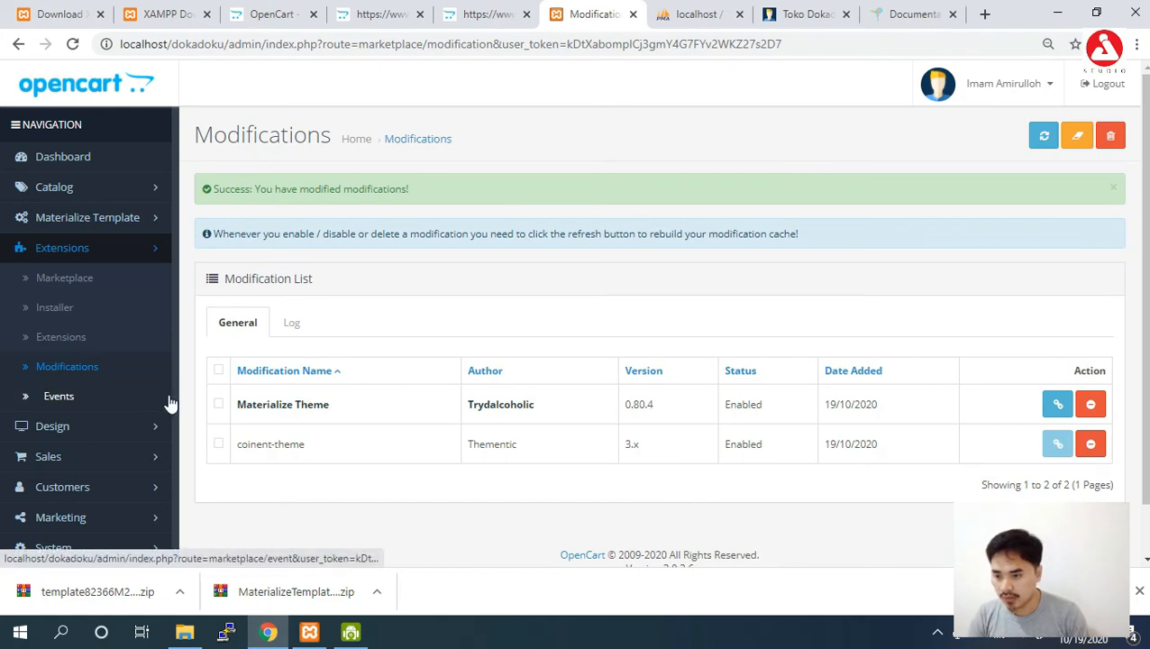
pyautogui.scroll(-2, 173, 423)
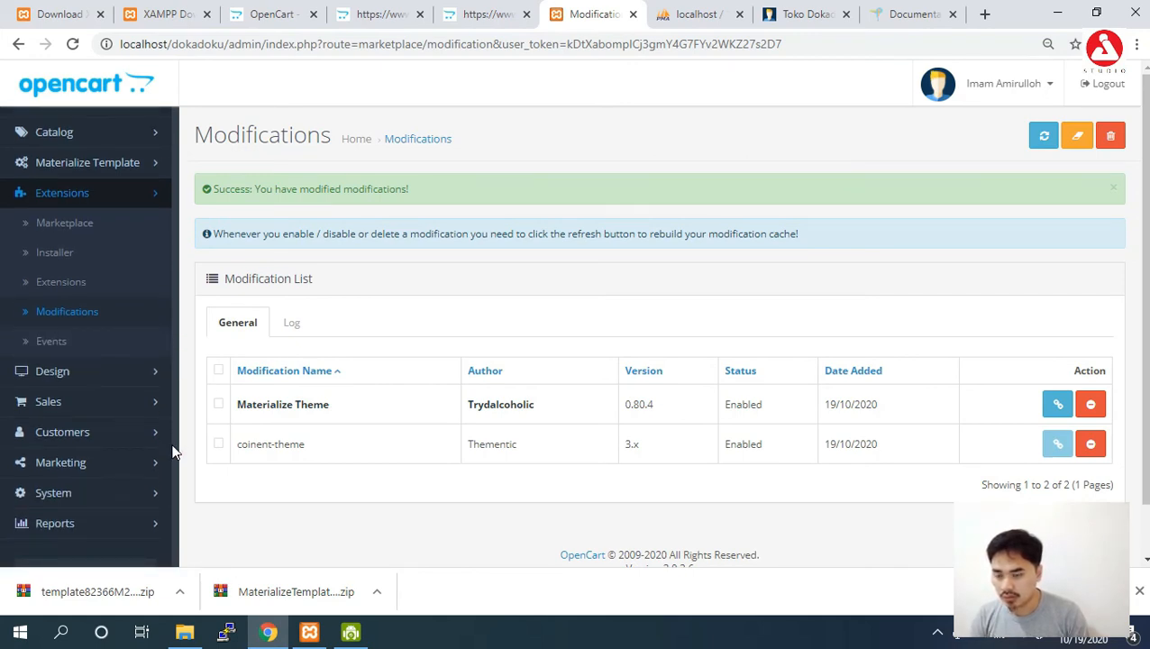
# Reload the storefront, which still shows the fatal template error, then return to the admin.
pyautogui.click(781, 17)
pyautogui.click(765, 43)
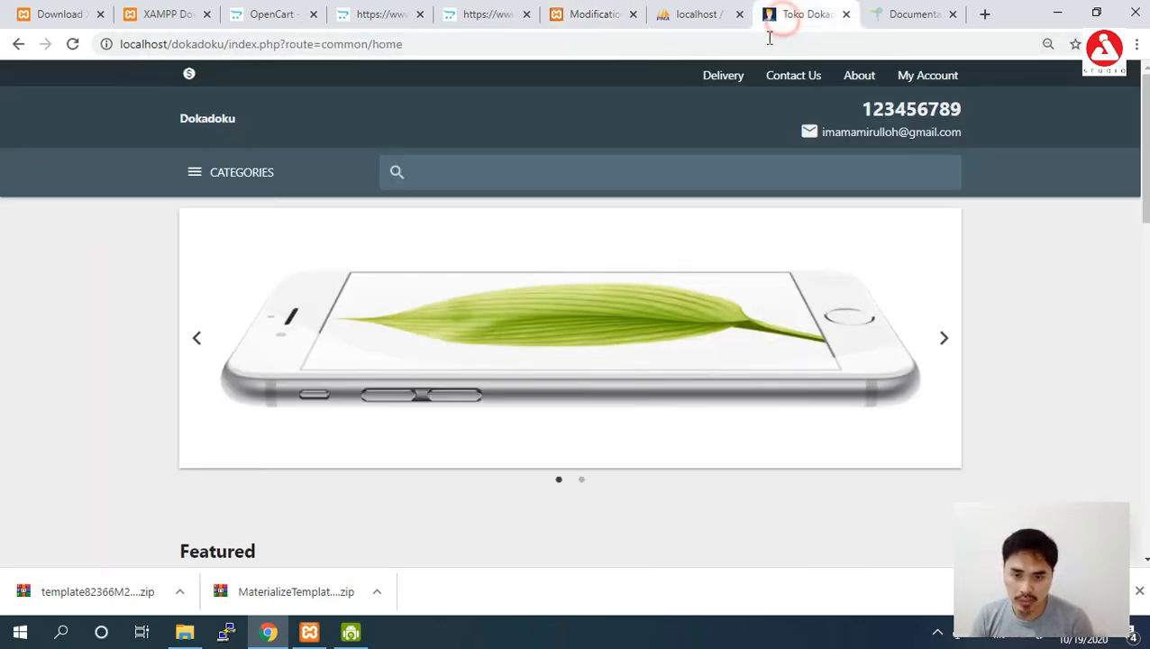
pyautogui.press('Return')
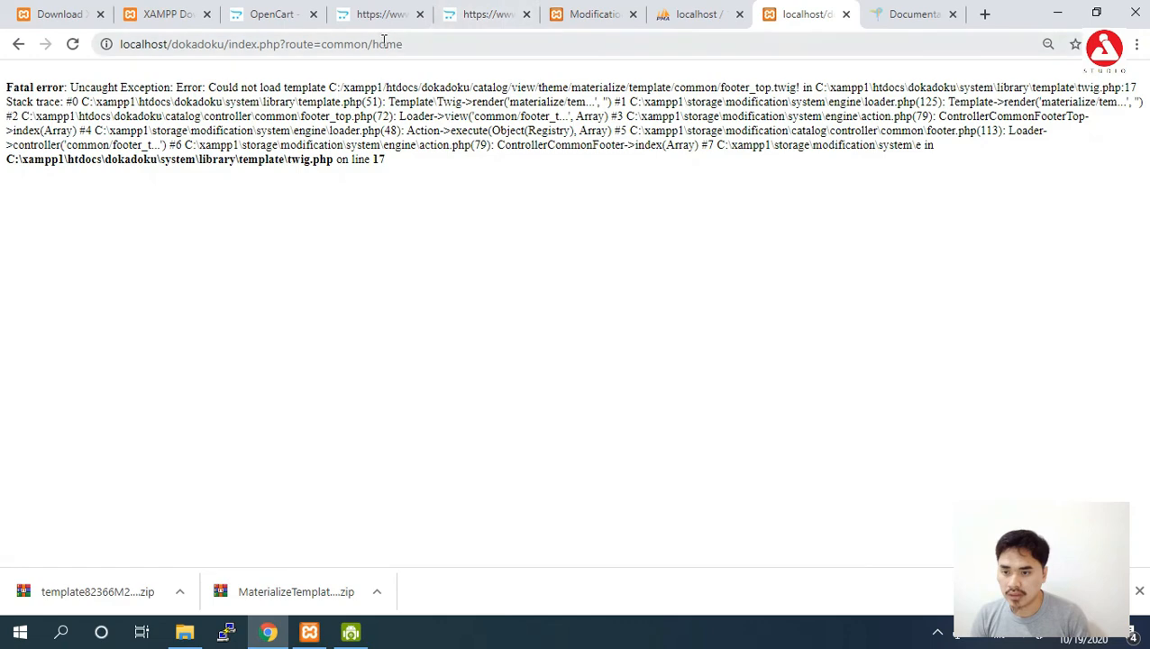
pyautogui.click(176, 13)
pyautogui.click(586, 13)
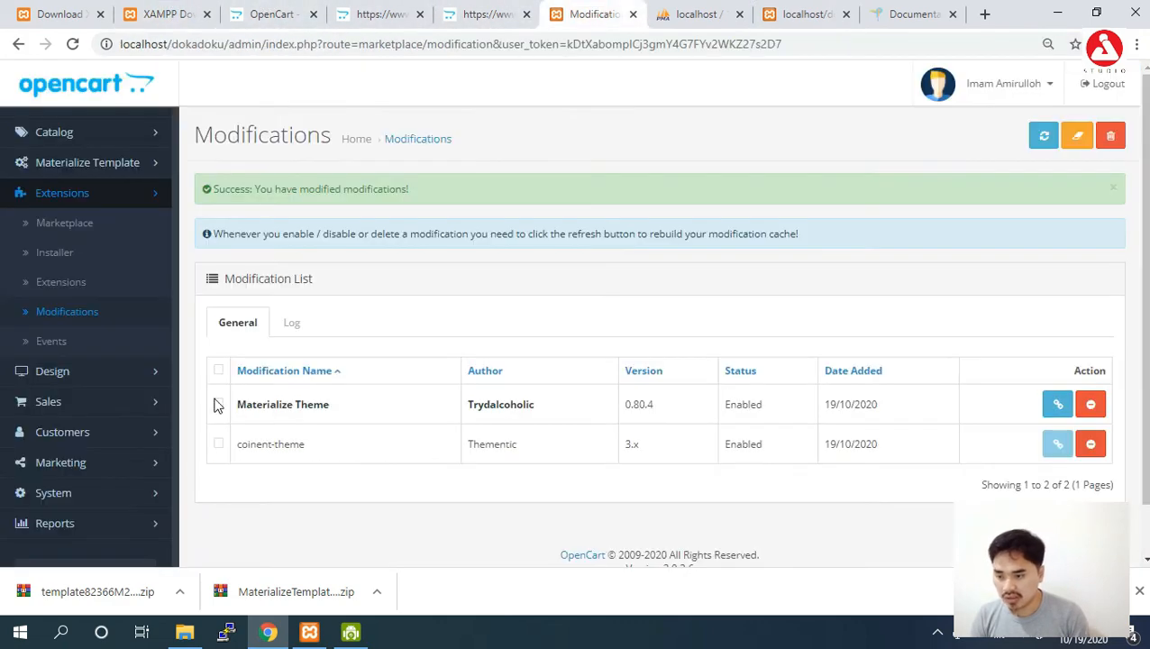
# Switch the Dokadoku store's Theme from Materialize Template to Default Store Theme and save.
pyautogui.click(94, 497)
pyautogui.click(74, 523)
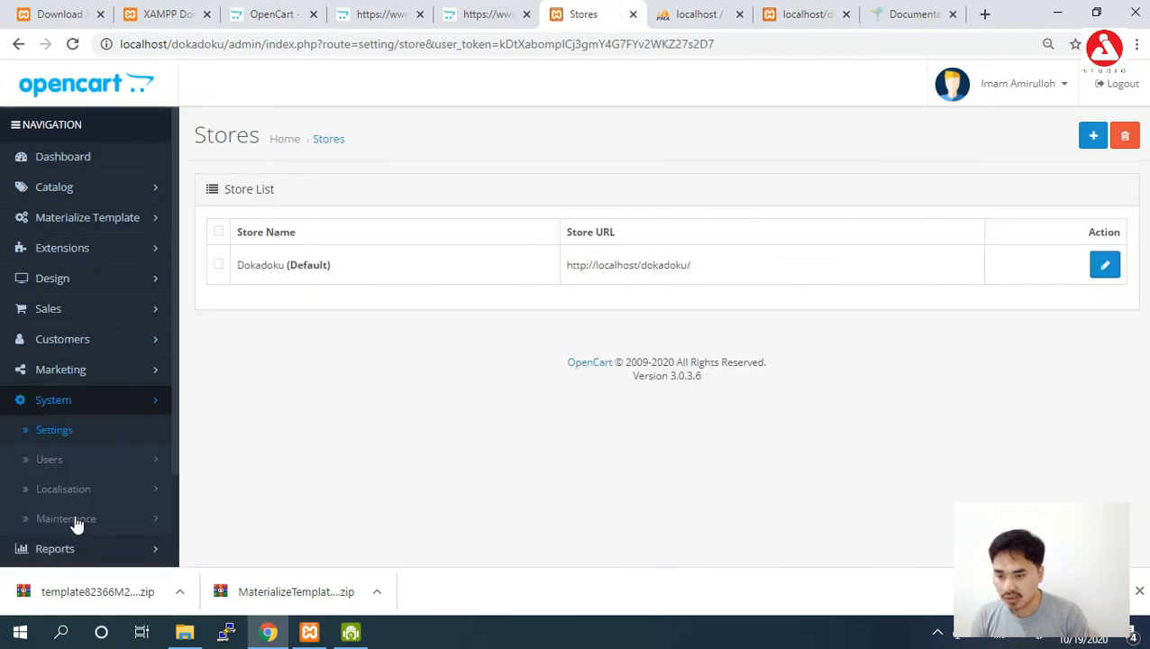
pyautogui.click(1105, 267)
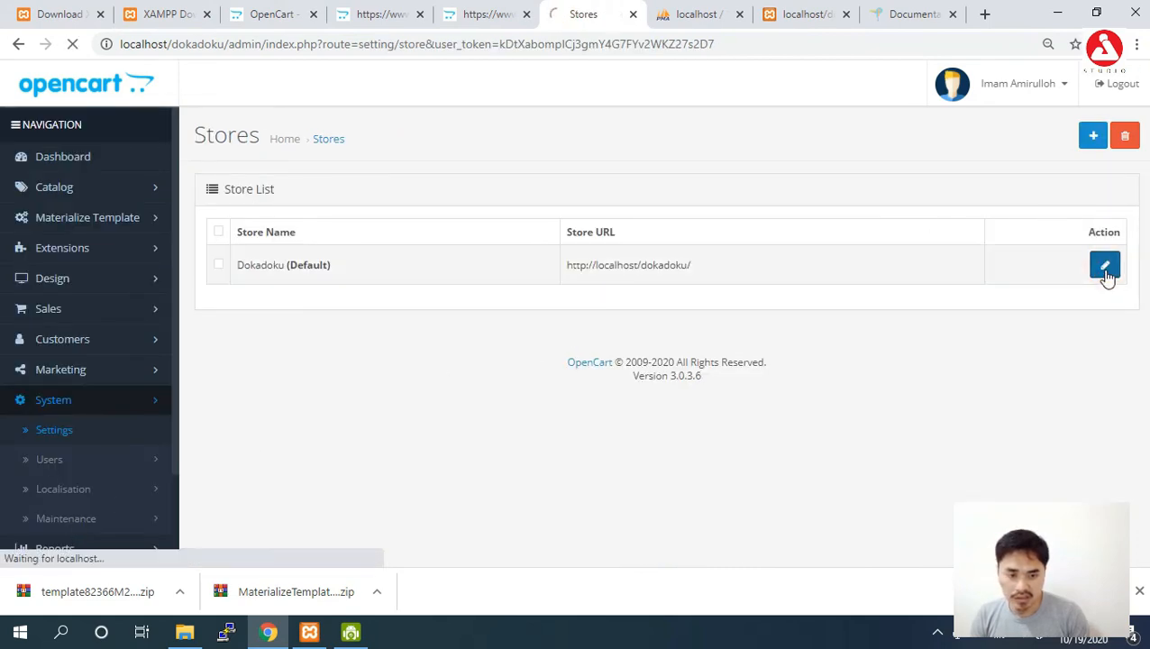
pyautogui.scroll(-5, 936, 270)
pyautogui.scroll(1, 937, 184)
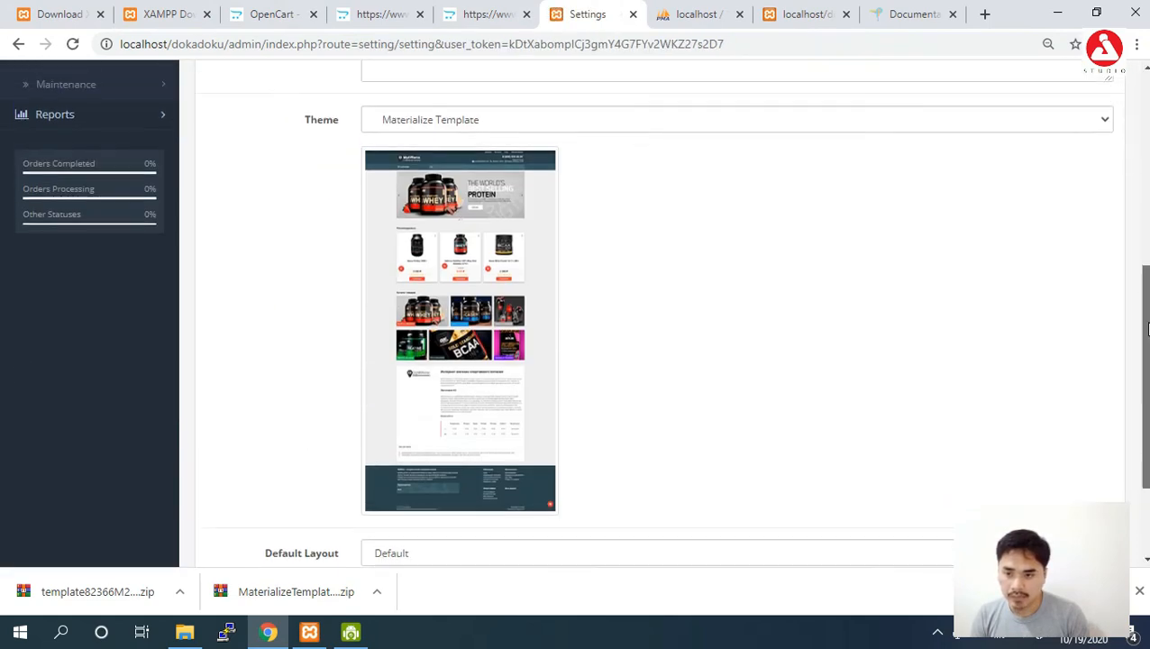
pyautogui.click(936, 173)
pyautogui.click(930, 192)
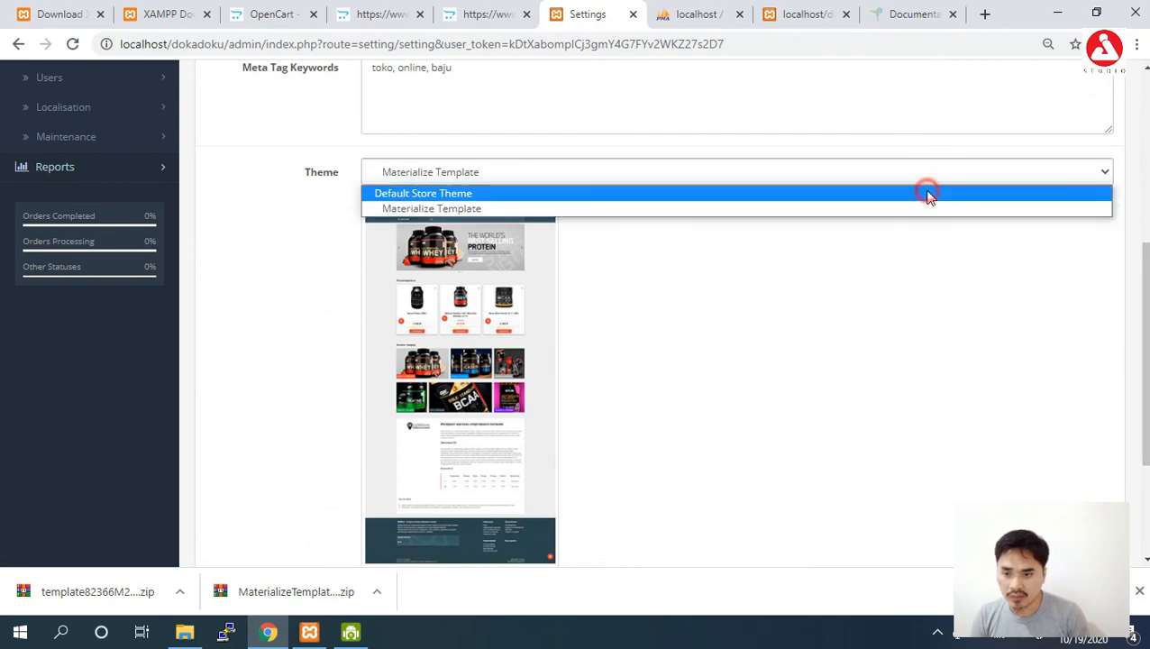
pyautogui.scroll(5, 1082, 139)
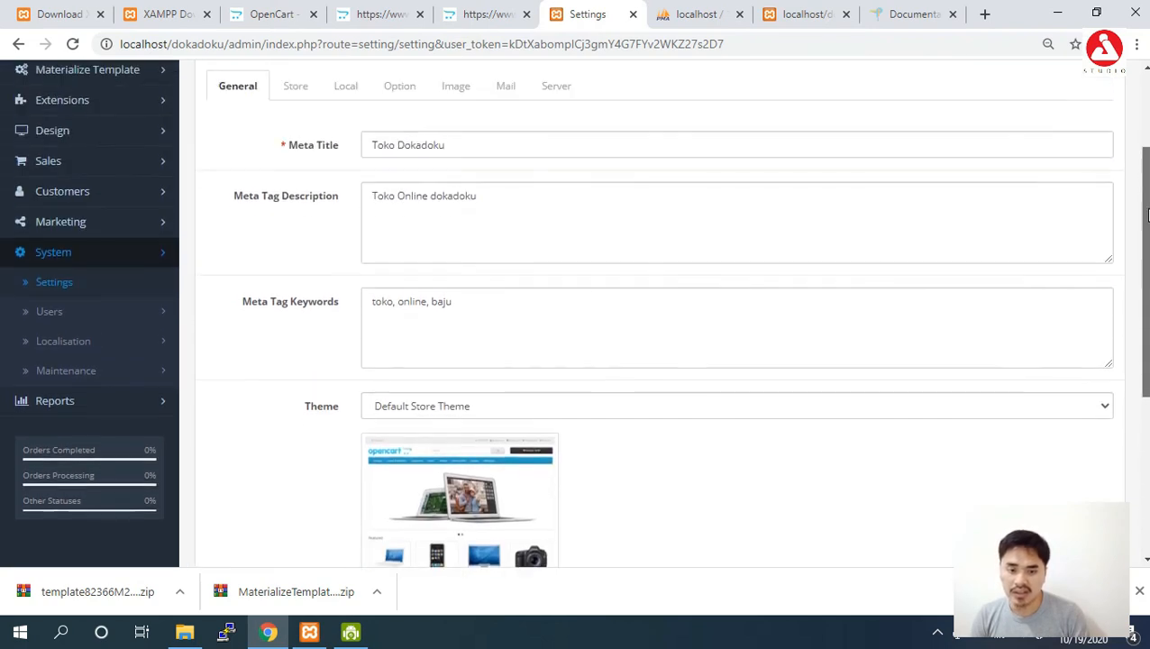
pyautogui.click(1078, 137)
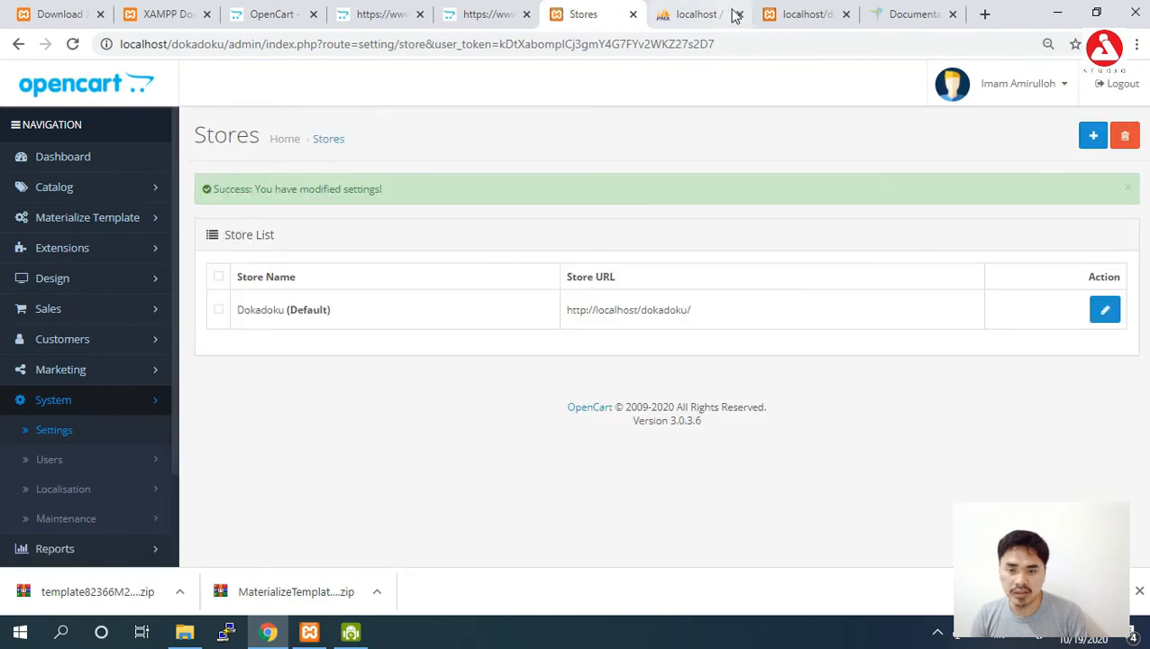
# Reload the storefront and browse the new theme's Trending Products and brand carousel.
pyautogui.click(775, 14)
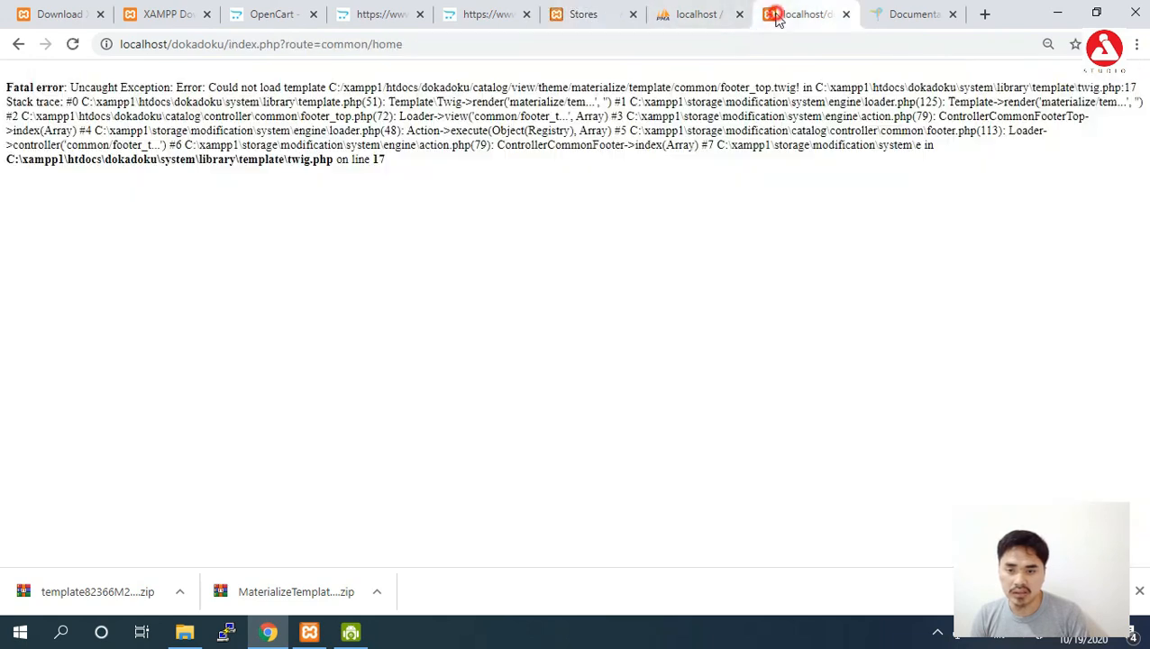
pyautogui.click(716, 45)
pyautogui.press('Return')
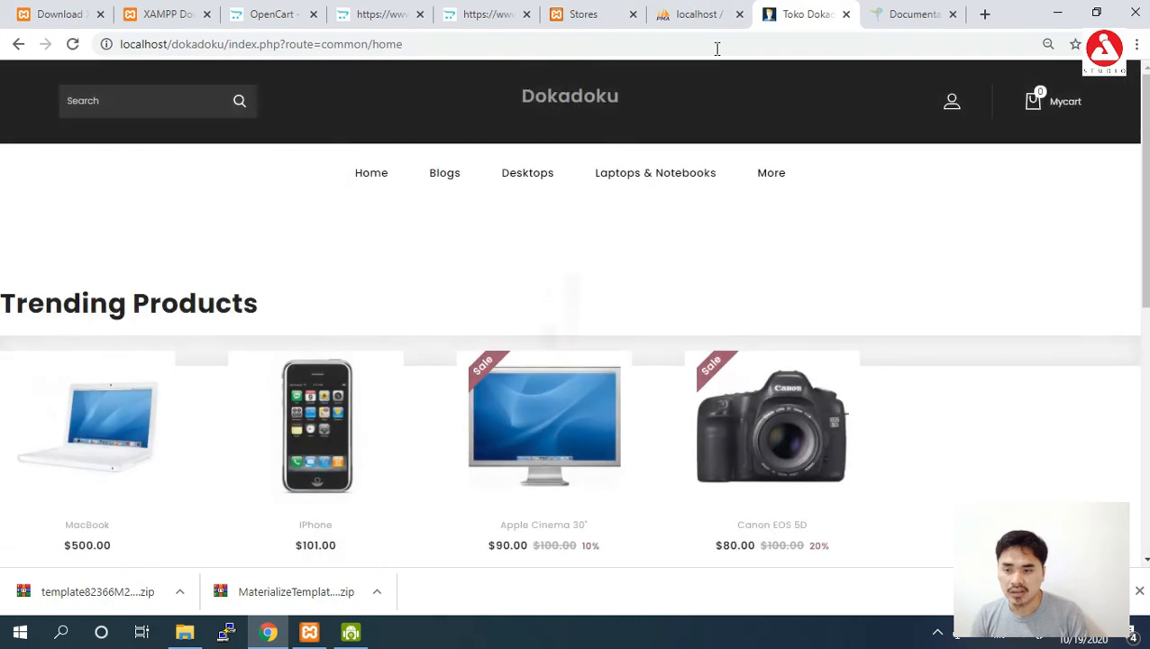
pyautogui.moveTo(1145, 155)
pyautogui.mouseDown()
pyautogui.moveTo(1143, 400)
pyautogui.moveTo(1136, 157)
pyautogui.mouseUp()
pyautogui.scroll(-5, 1145, 216)
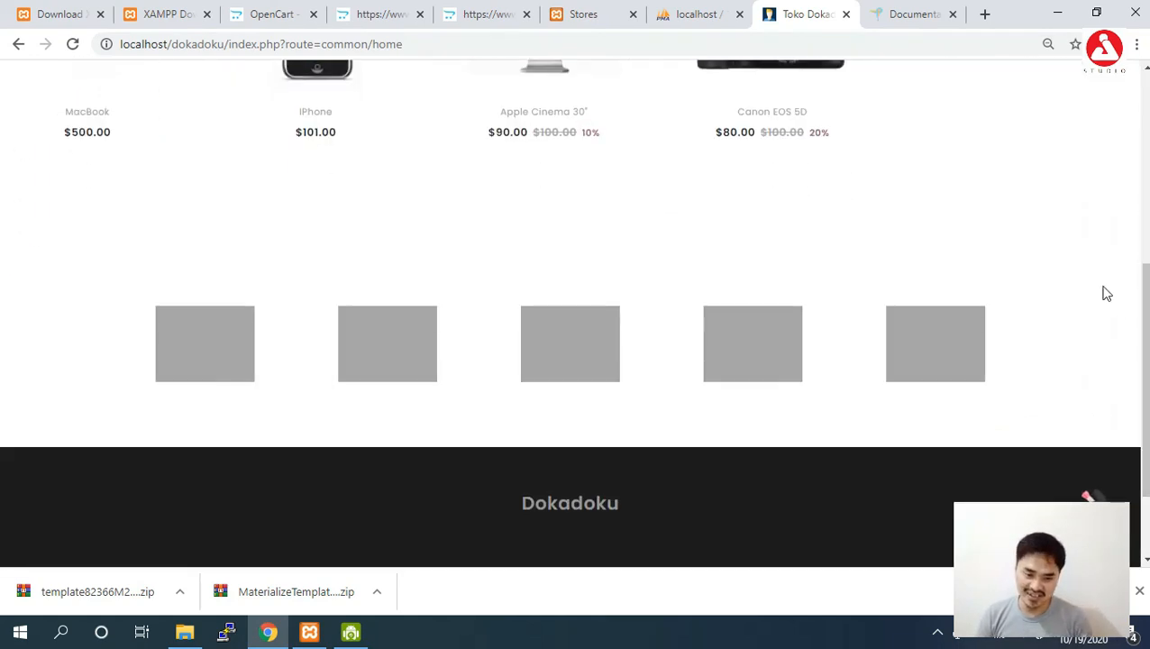
pyautogui.click(1022, 351)
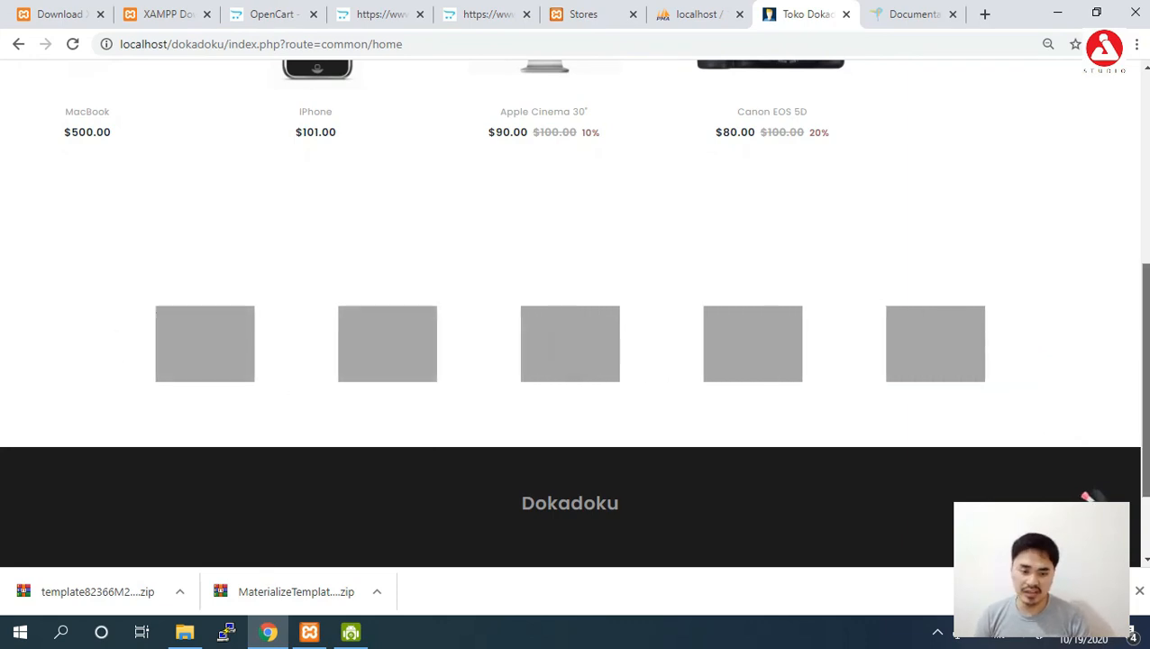
pyautogui.scroll(-1, 888, 453)
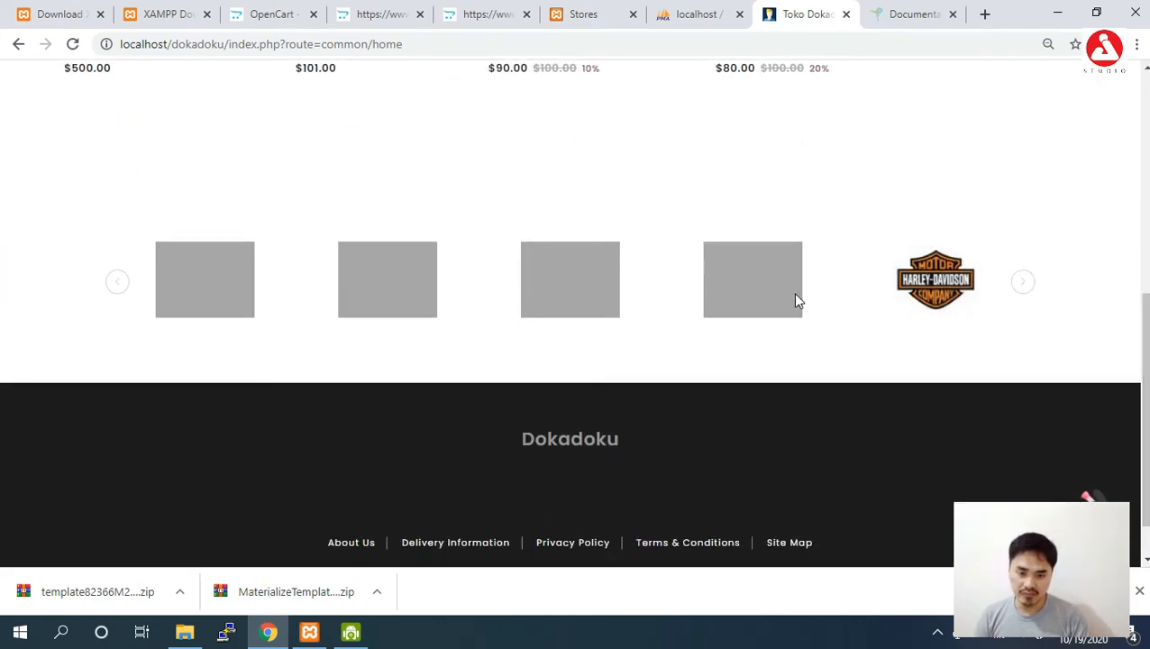
pyautogui.scroll(5, 400, 292)
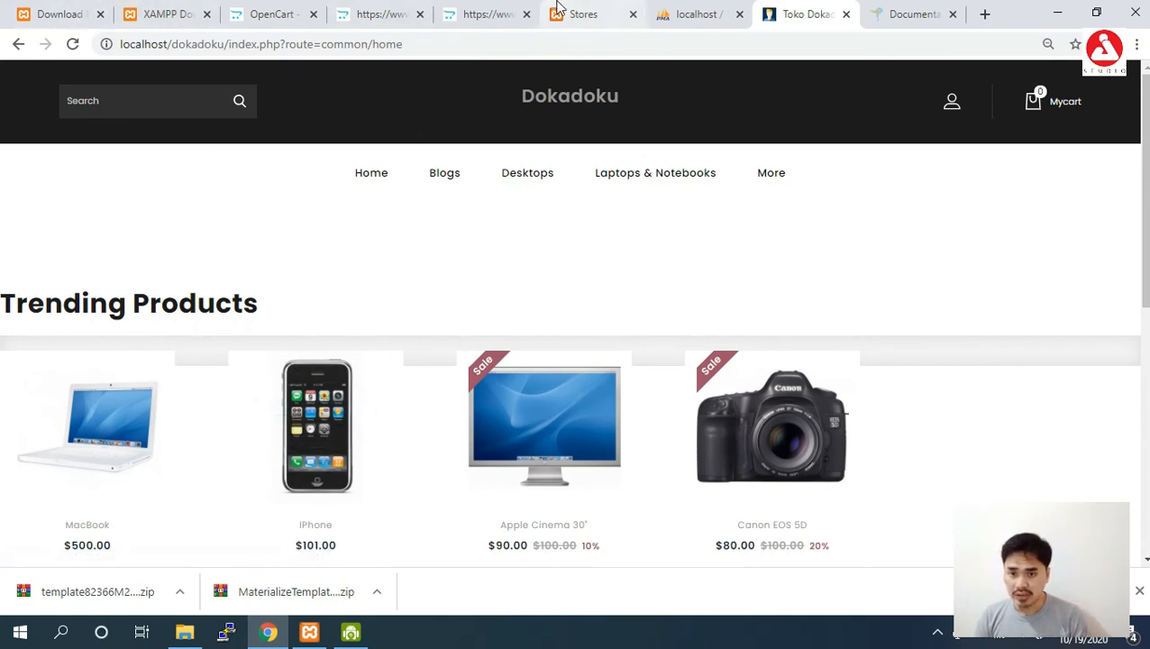
pyautogui.click(587, 14)
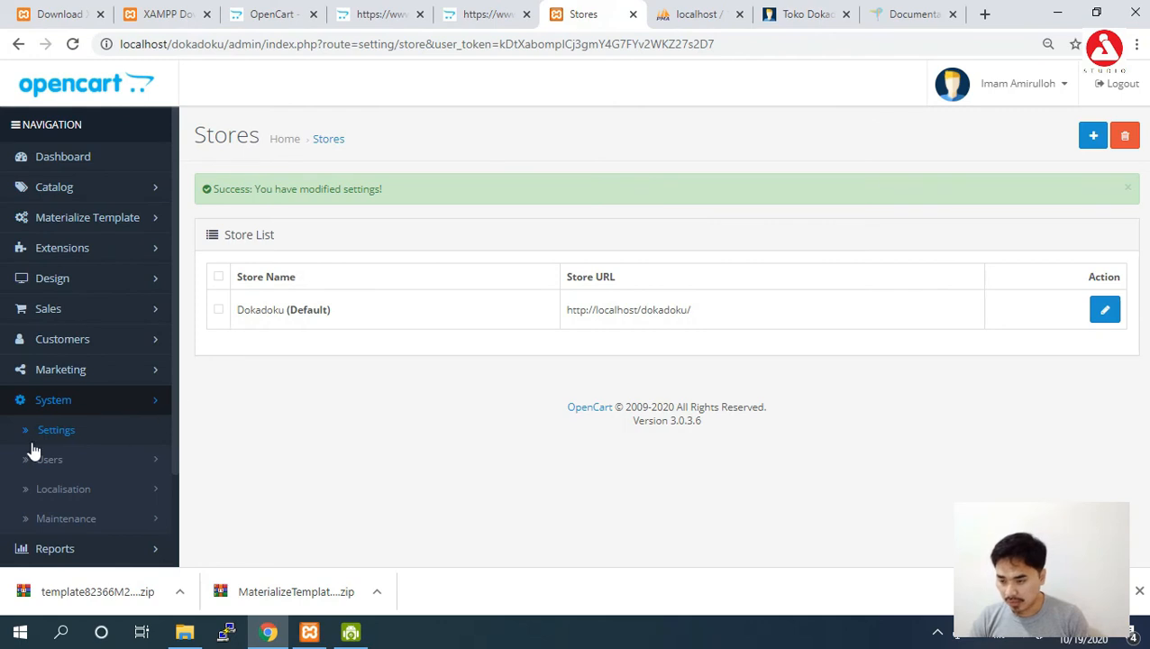
# Open the Dokadoku store's settings and scroll through them.
pyautogui.click(1107, 312)
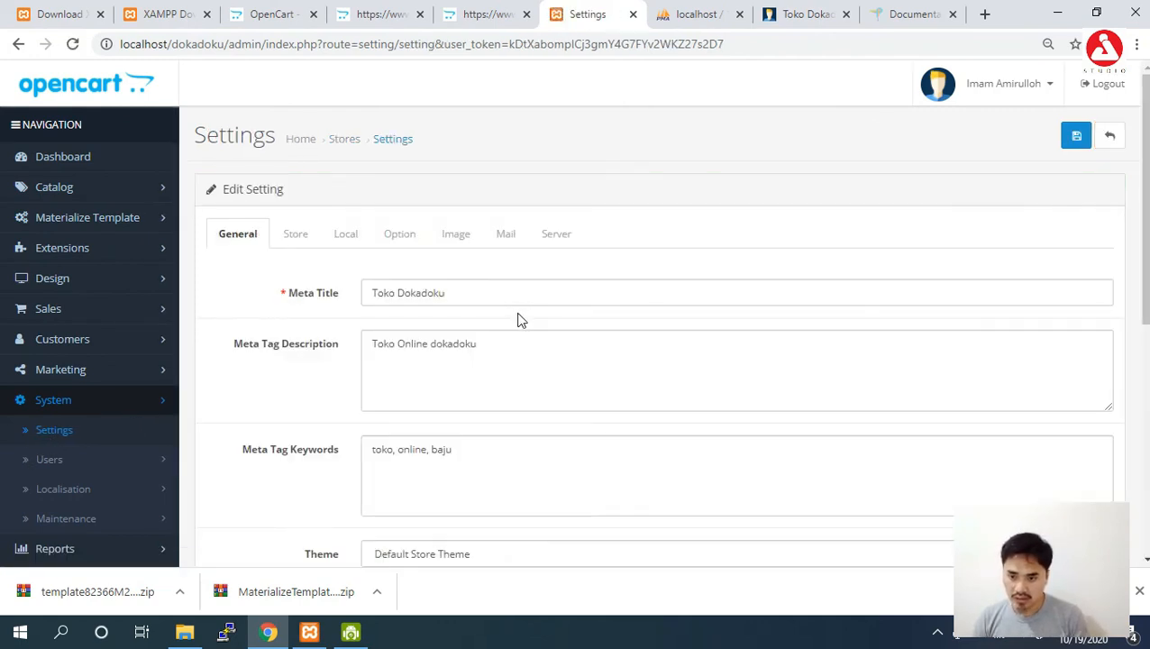
pyautogui.scroll(-5, 660, 231)
pyautogui.scroll(1, 660, 231)
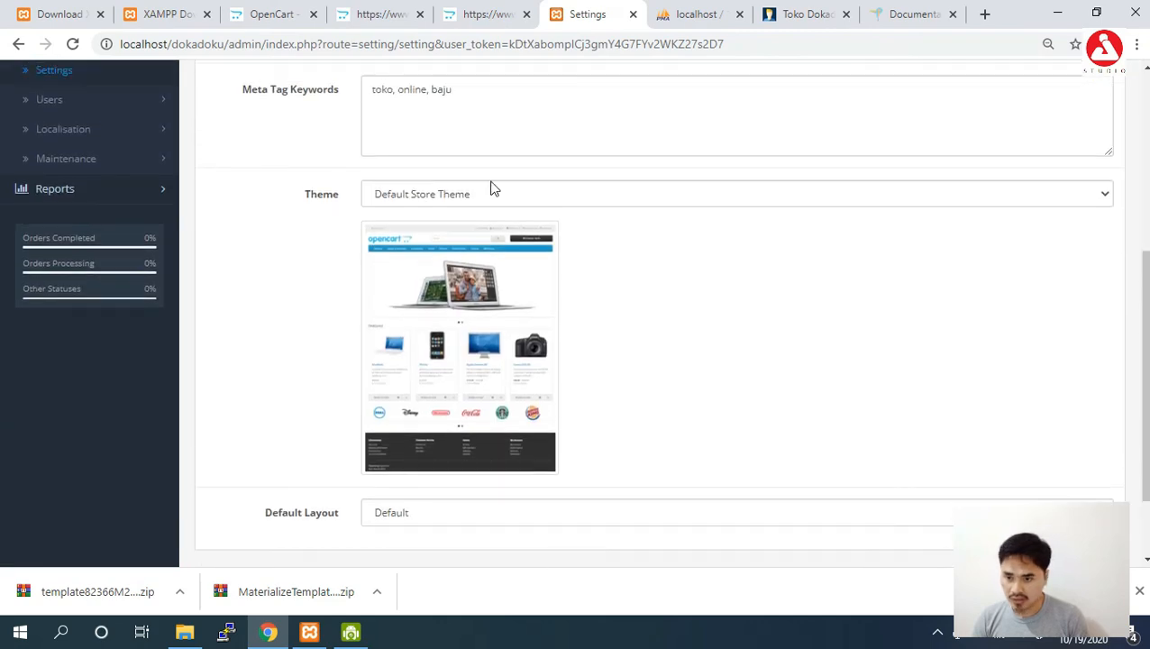
pyautogui.scroll(3, 393, 128)
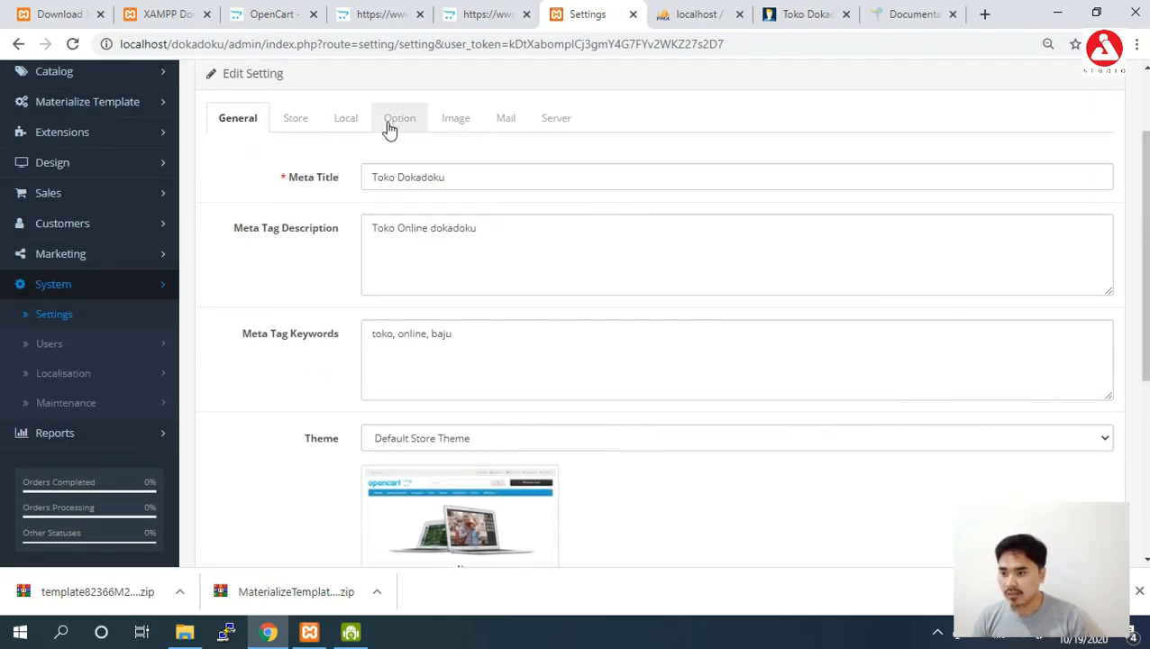
pyautogui.scroll(1, 393, 128)
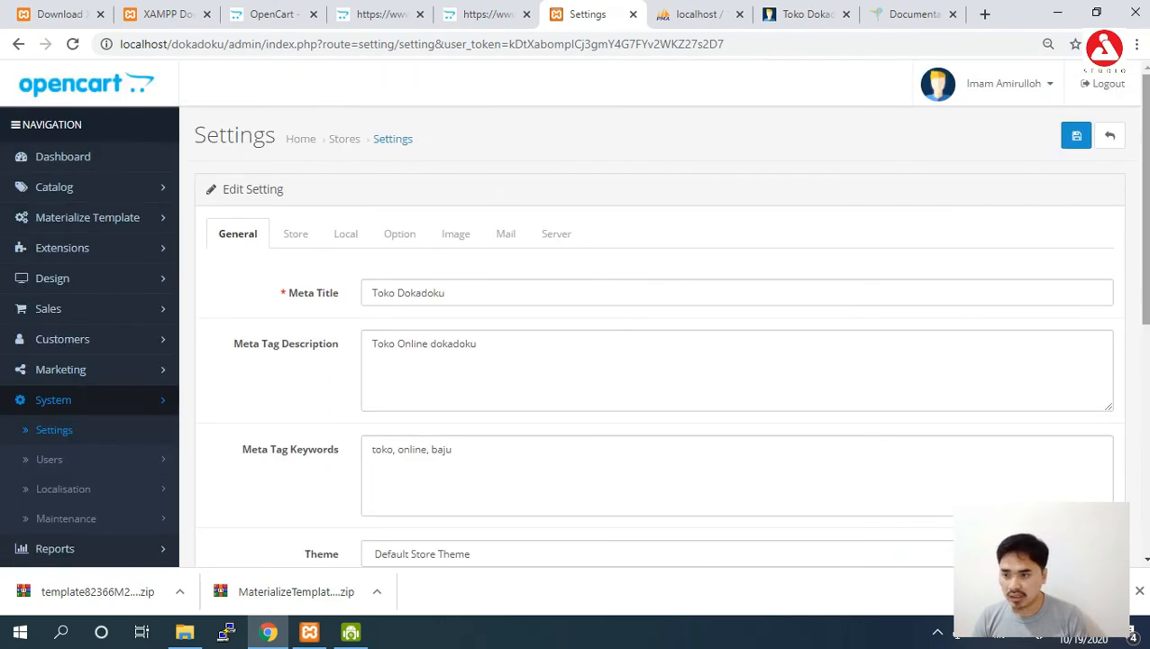
# Under Extensions > Themes, change Default Store Theme's Theme Directory to 'default' and save.
pyautogui.click(135, 248)
pyautogui.click(90, 341)
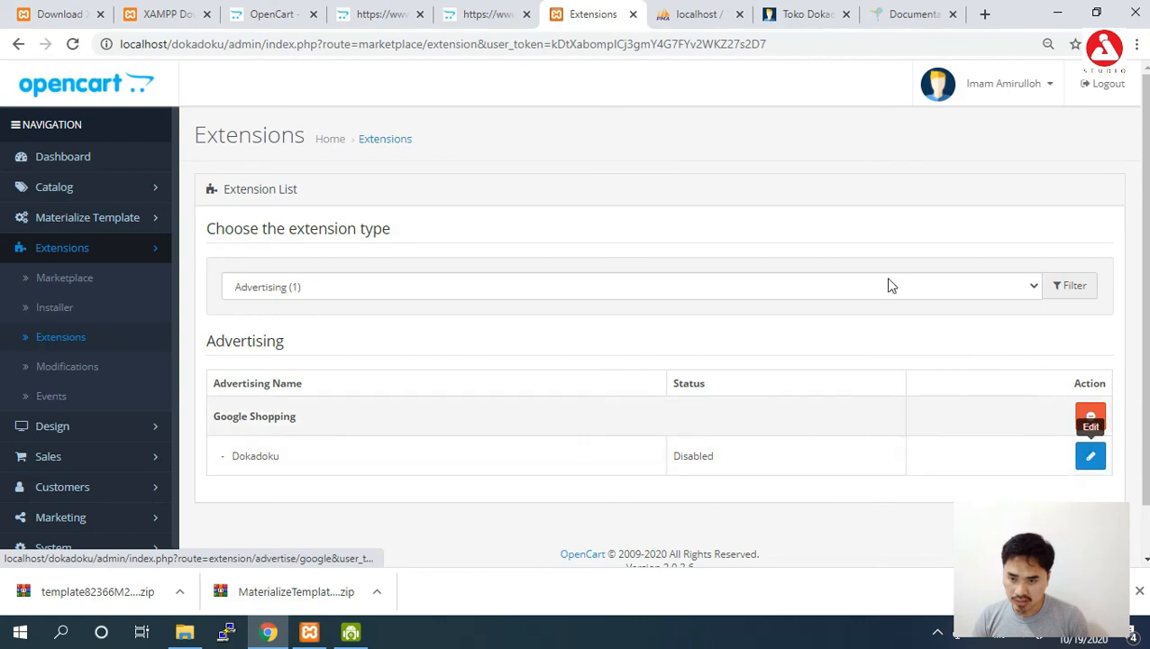
pyautogui.click(850, 287)
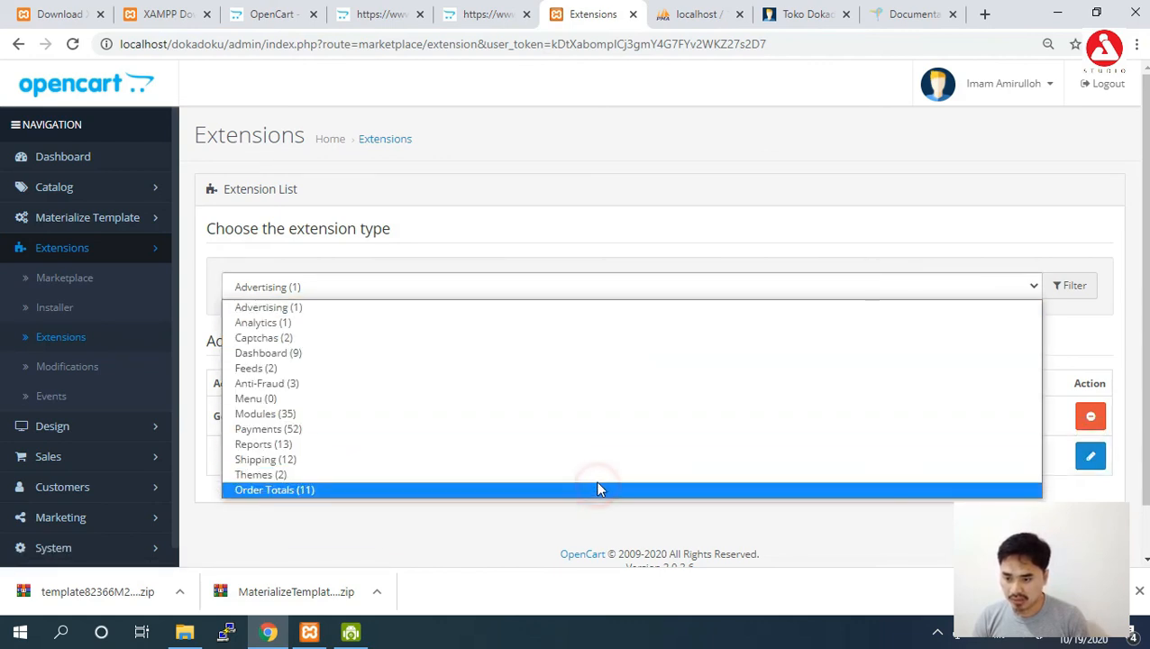
pyautogui.click(596, 480)
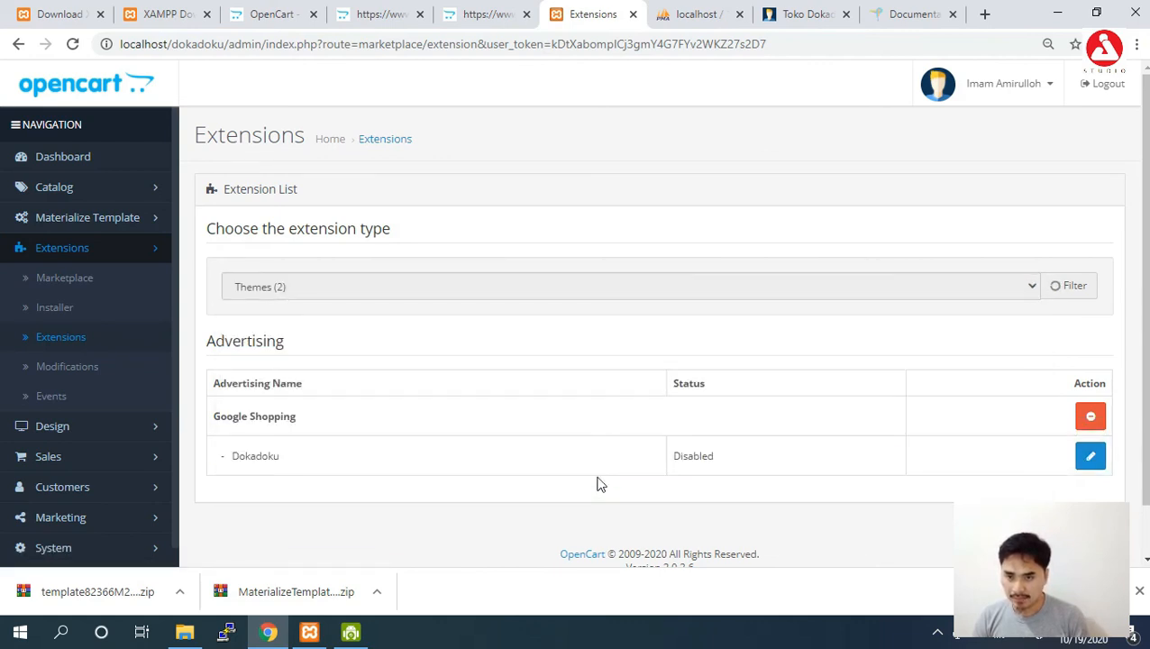
pyautogui.scroll(-3, 599, 482)
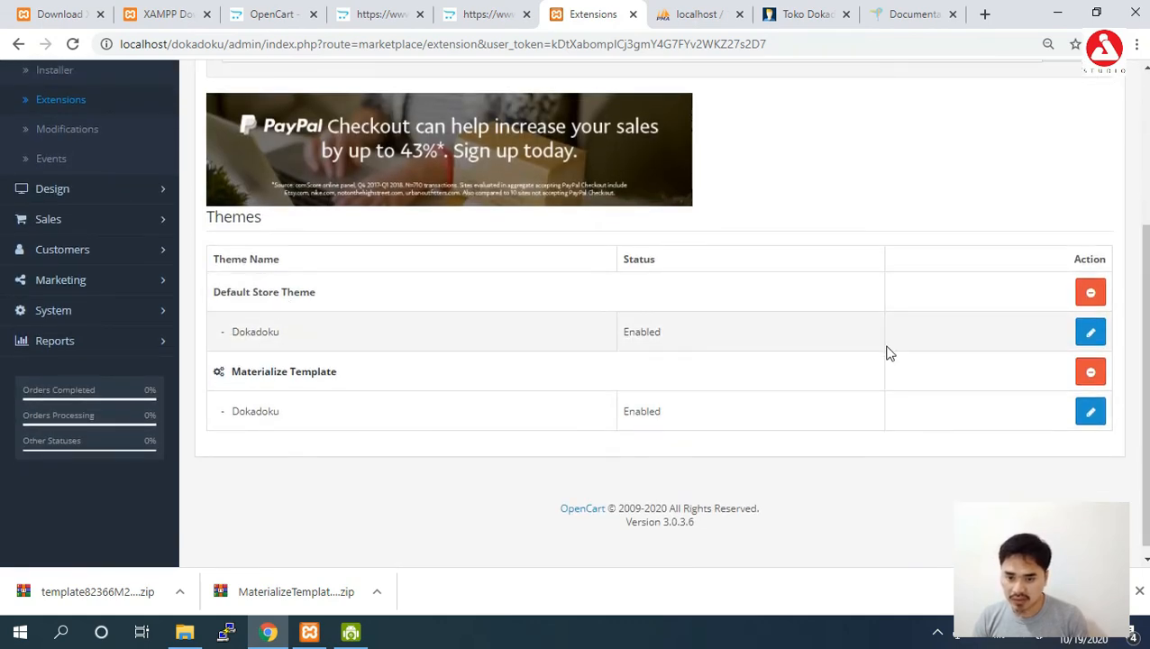
pyautogui.click(1088, 335)
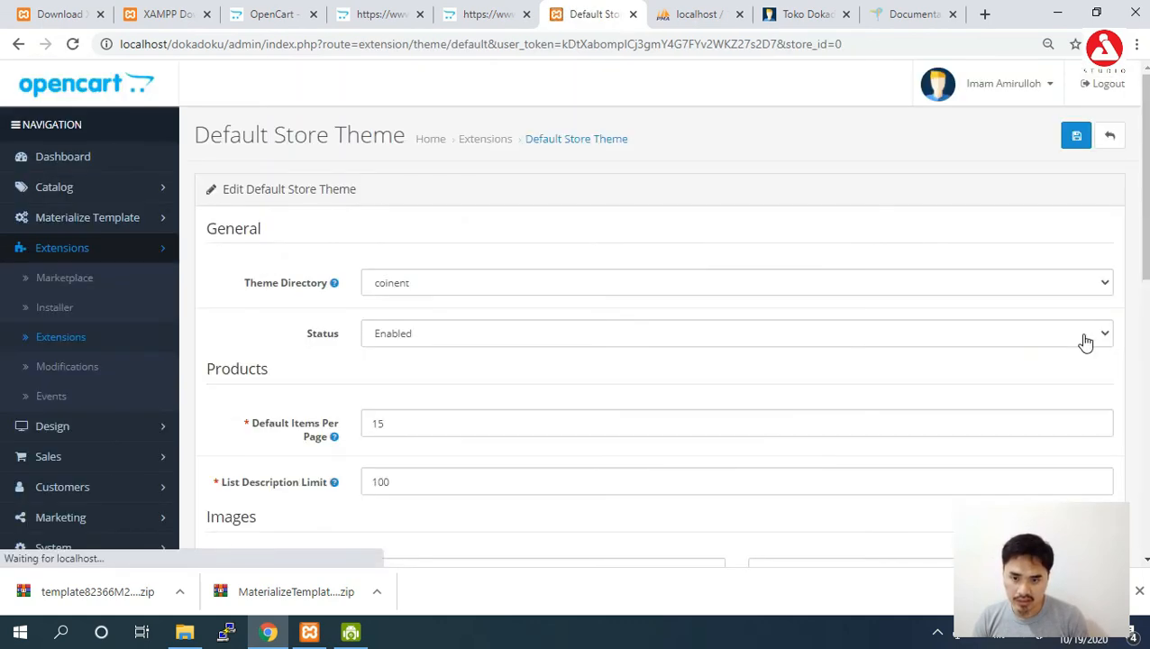
pyautogui.click(985, 287)
pyautogui.click(978, 320)
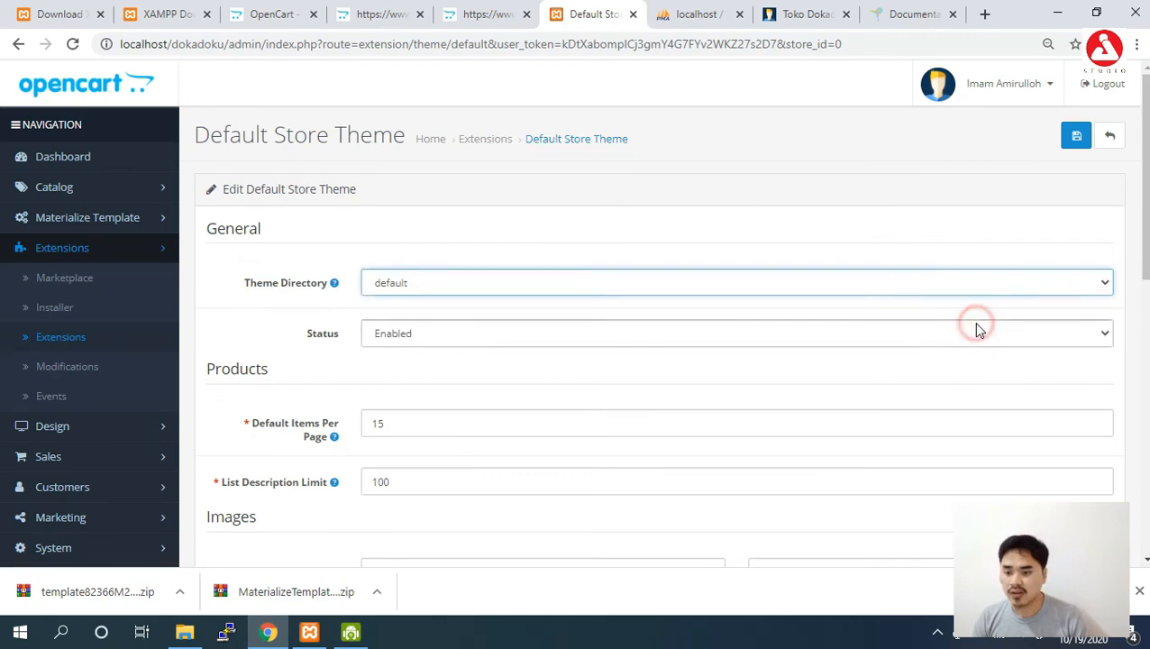
pyautogui.click(1084, 138)
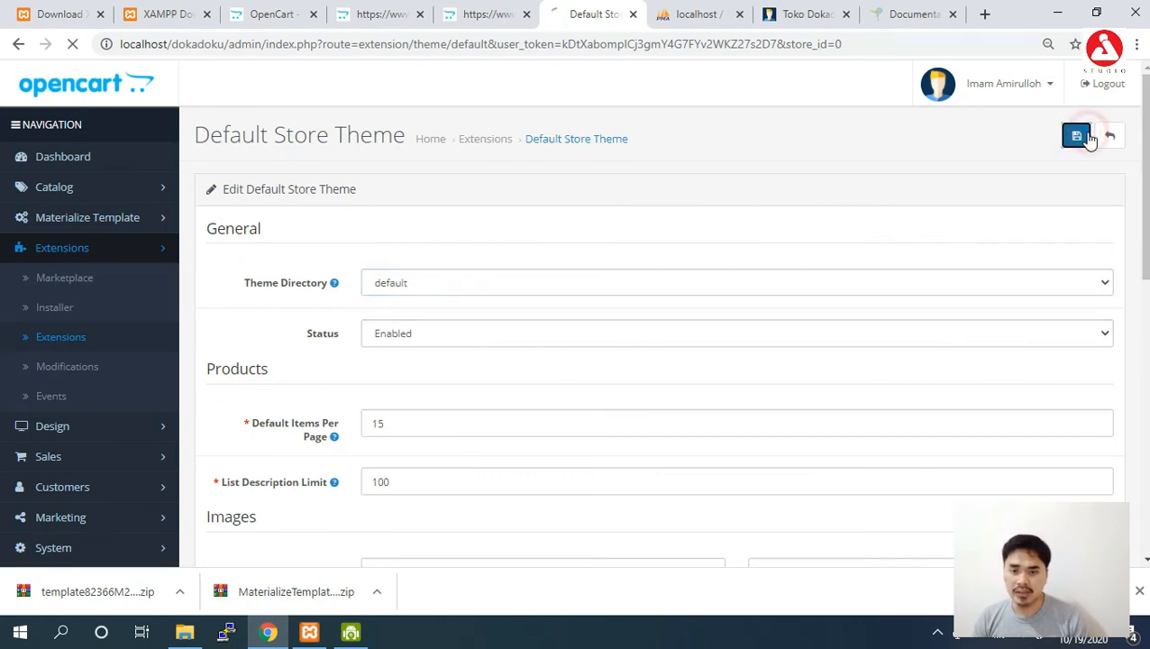
pyautogui.click(801, 17)
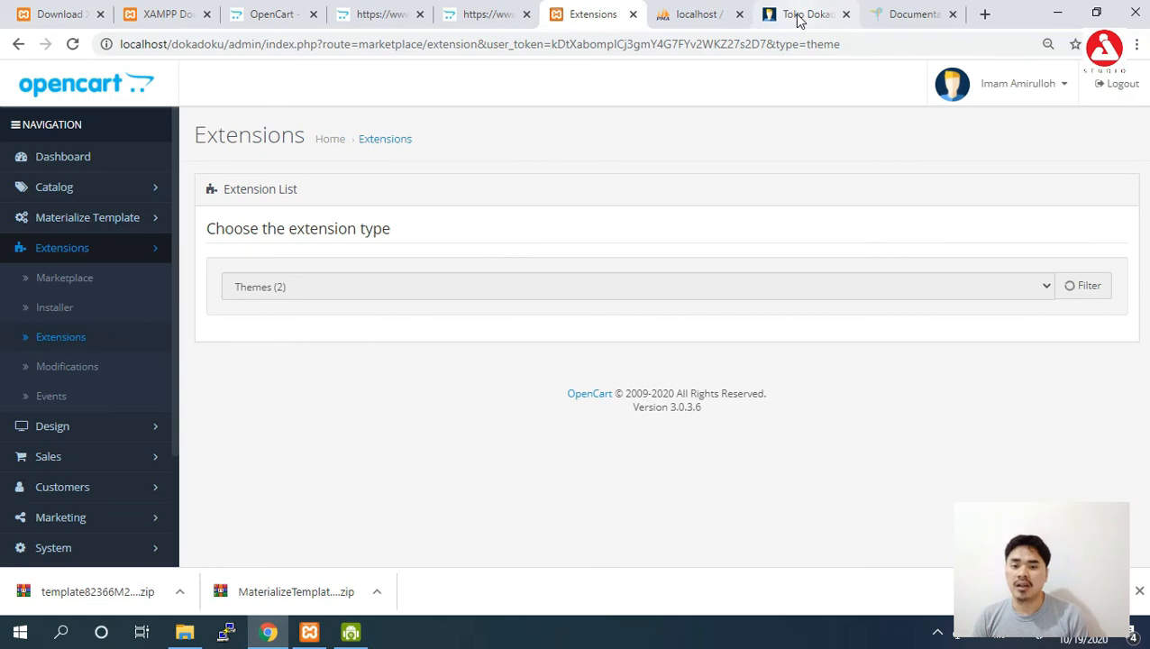
# Reload the storefront, then review the installed modifications list in the admin.
pyautogui.click(643, 41)
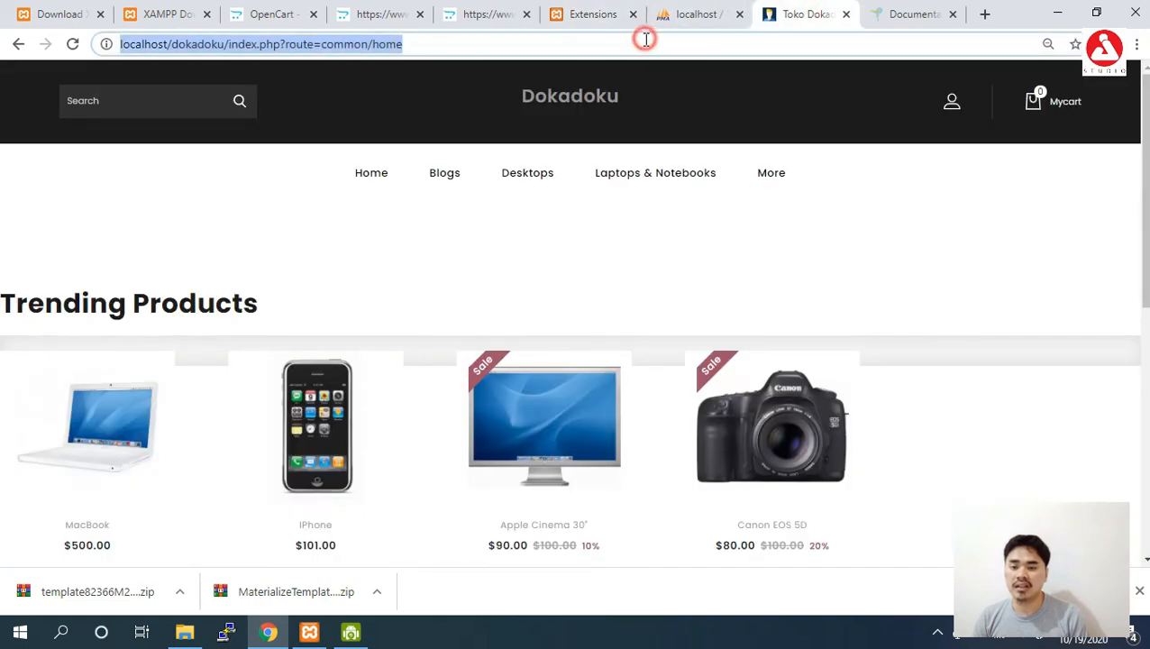
pyautogui.press('Return')
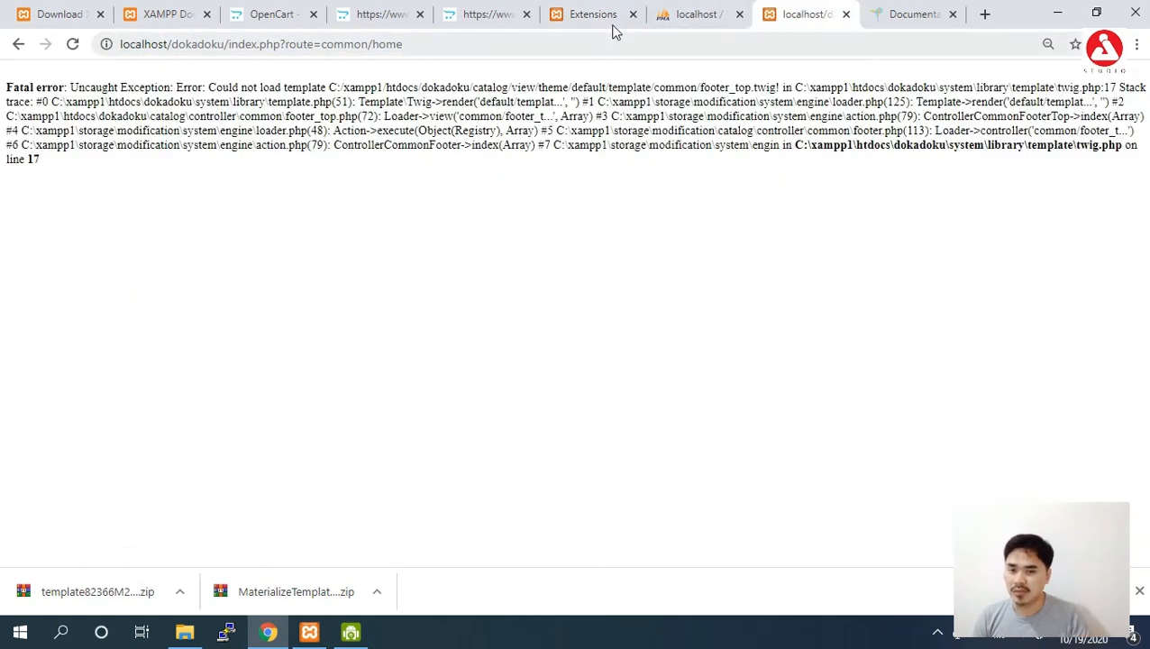
pyautogui.click(602, 17)
pyautogui.click(72, 369)
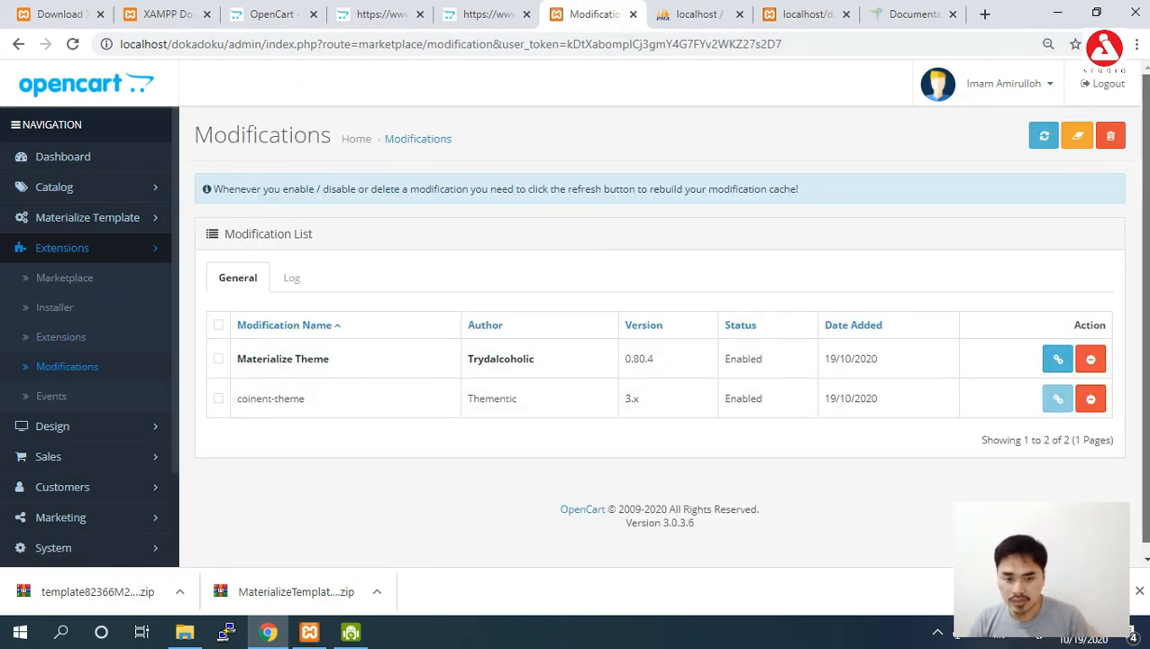
pyautogui.scroll(-1, 1064, 378)
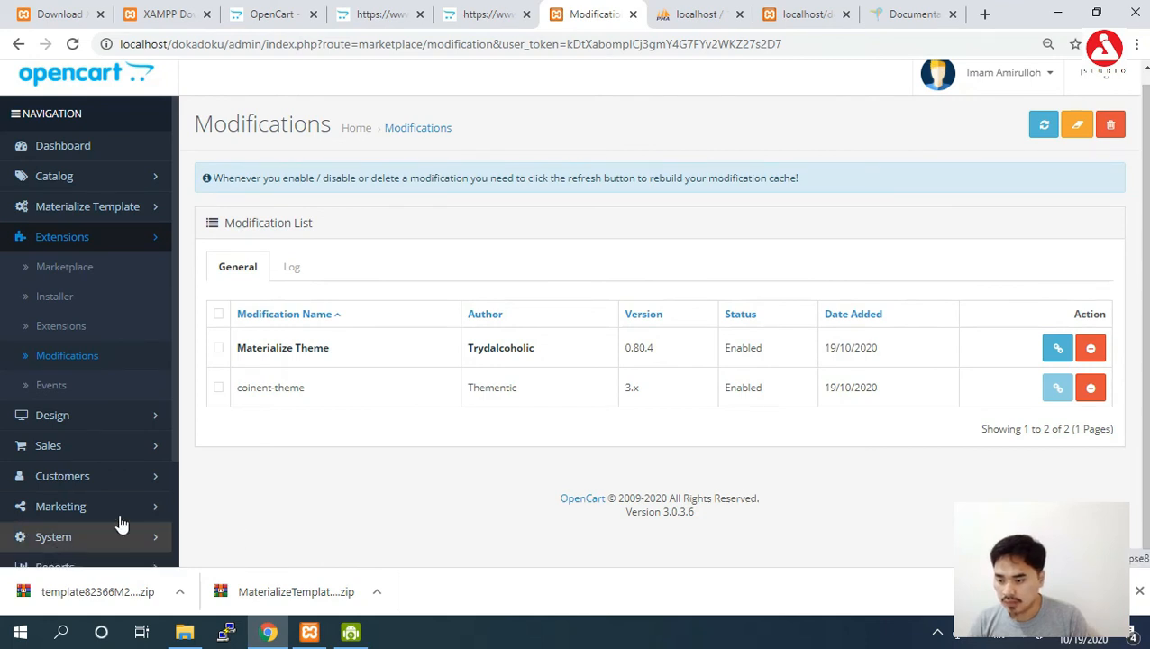
pyautogui.scroll(-1, 174, 478)
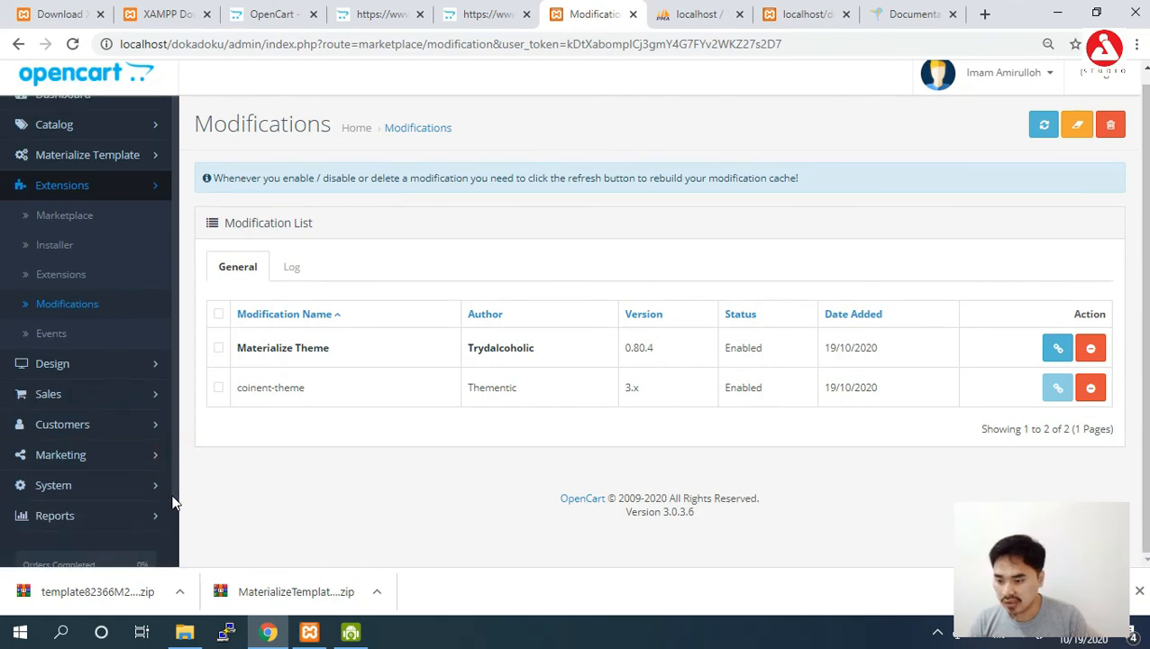
# Re-save the Dokadoku store settings with Default Store Theme kept as the Theme.
pyautogui.click(135, 485)
pyautogui.click(98, 520)
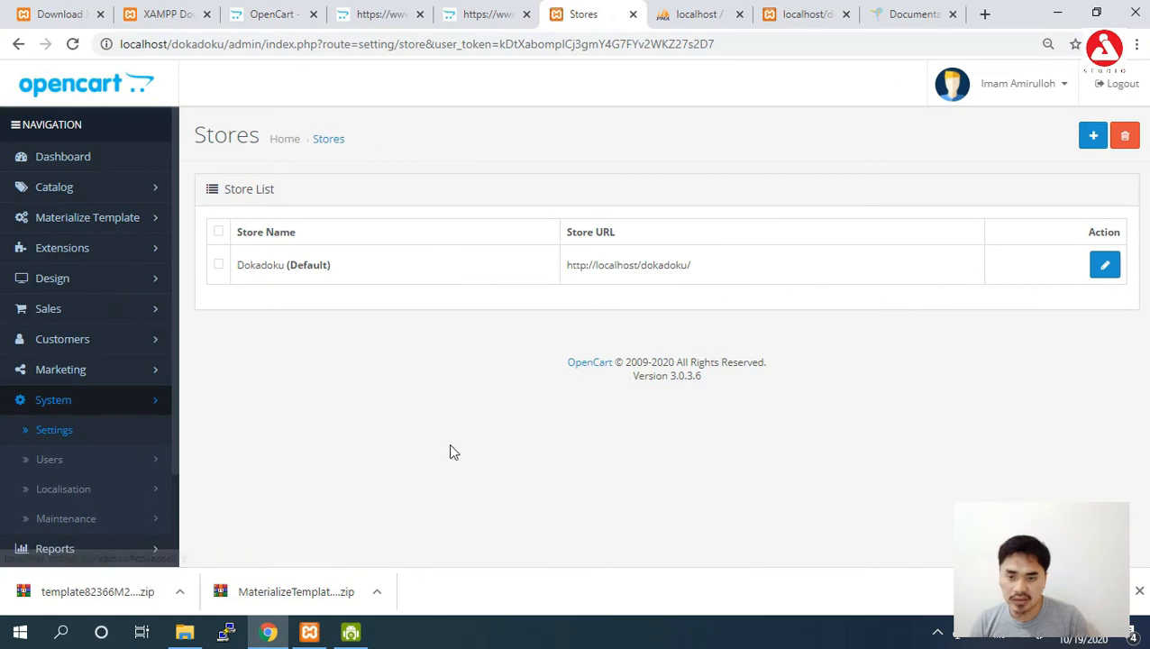
pyautogui.click(1106, 266)
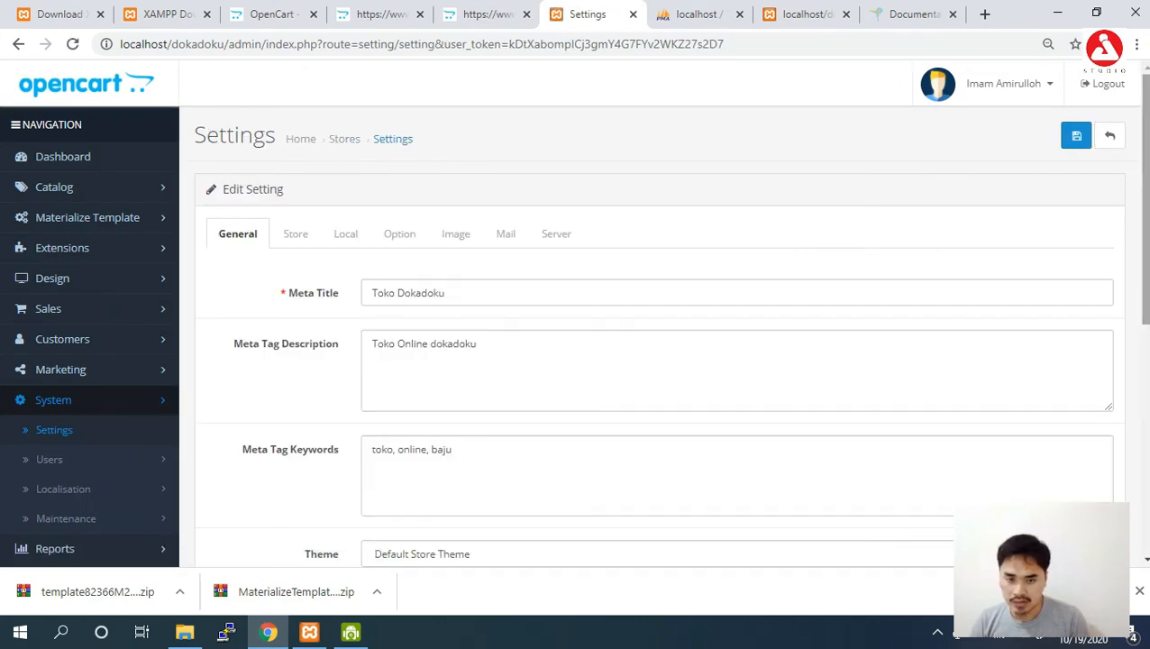
pyautogui.moveTo(1145, 201); pyautogui.dragTo(1146, 387)
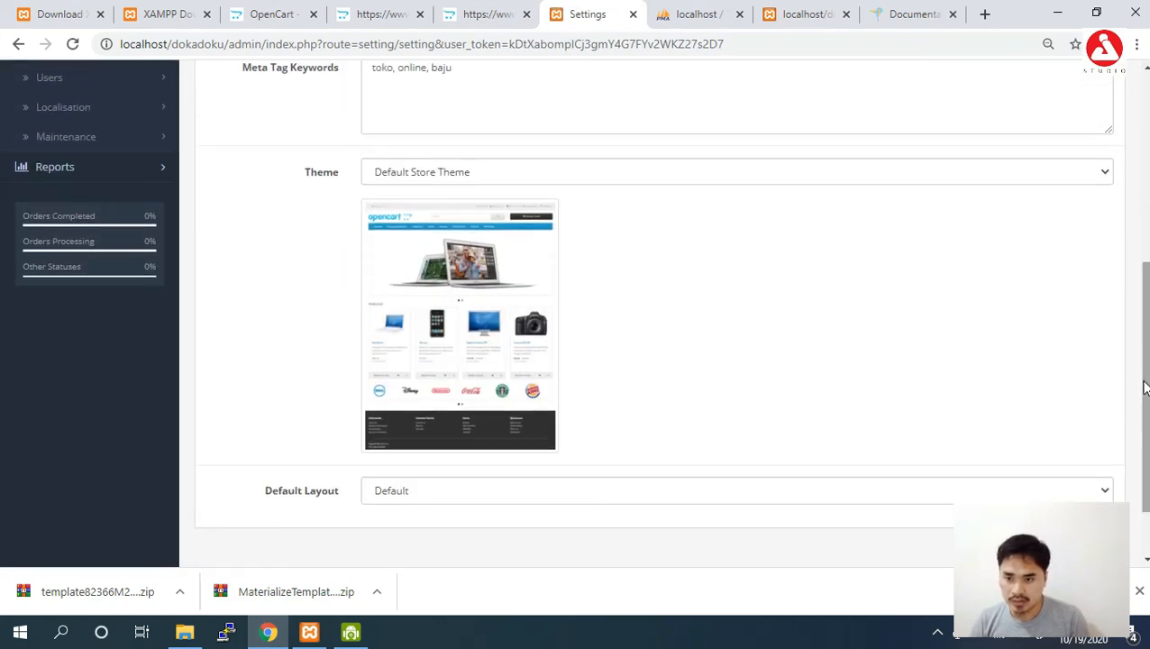
pyautogui.click(858, 181)
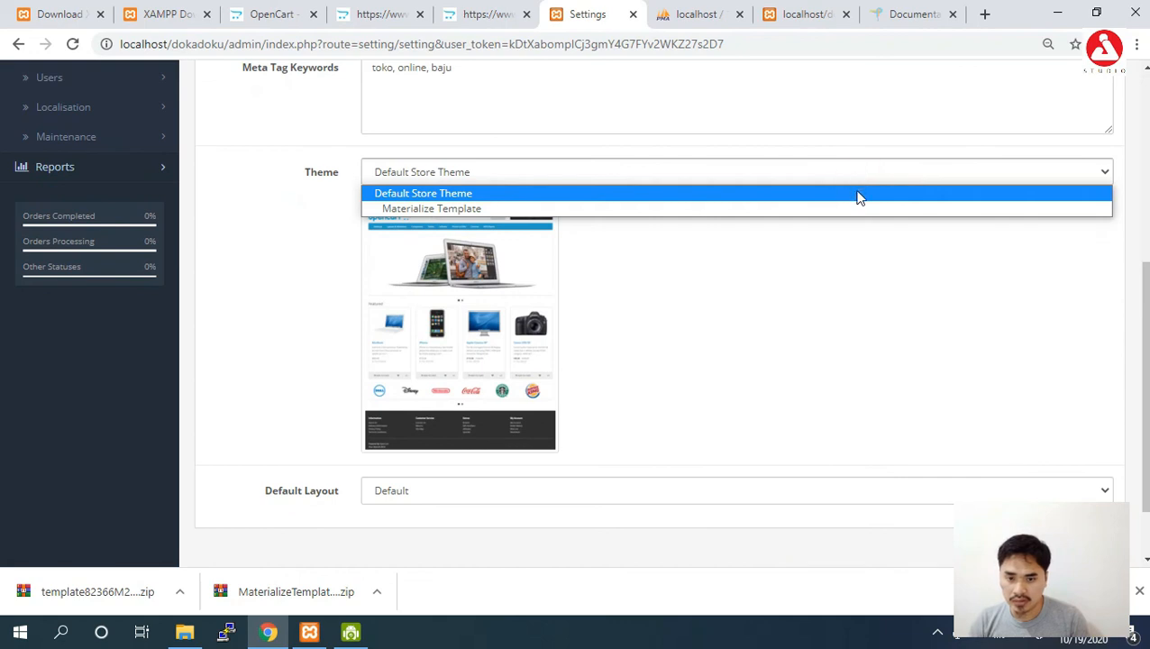
pyautogui.click(859, 197)
pyautogui.moveTo(1146, 388); pyautogui.dragTo(1146, 200)
pyautogui.click(1077, 142)
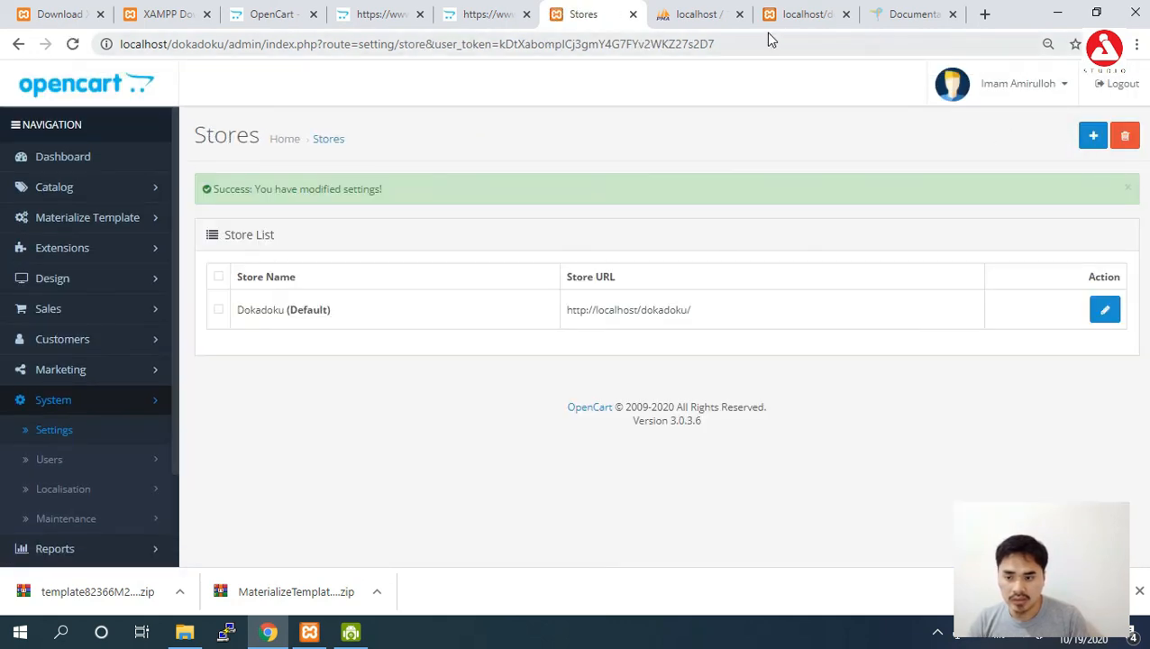
# Reload the storefront, which still fails with the missing footer_top.twig error.
pyautogui.click(788, 13)
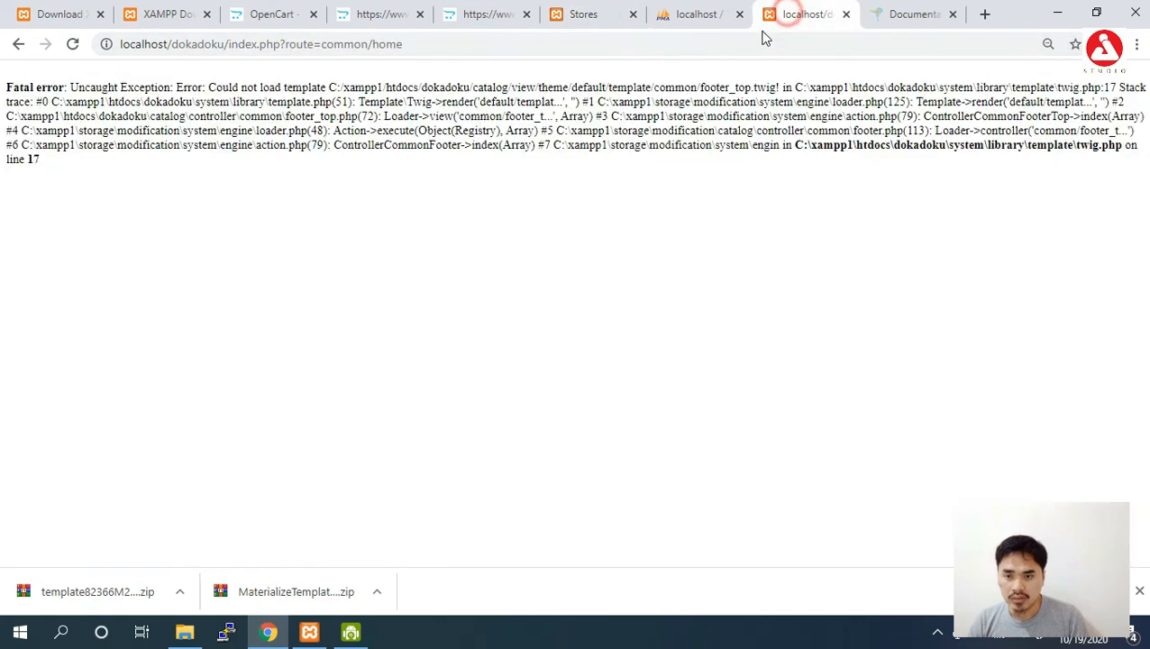
pyautogui.click(707, 50)
pyautogui.press('Return')
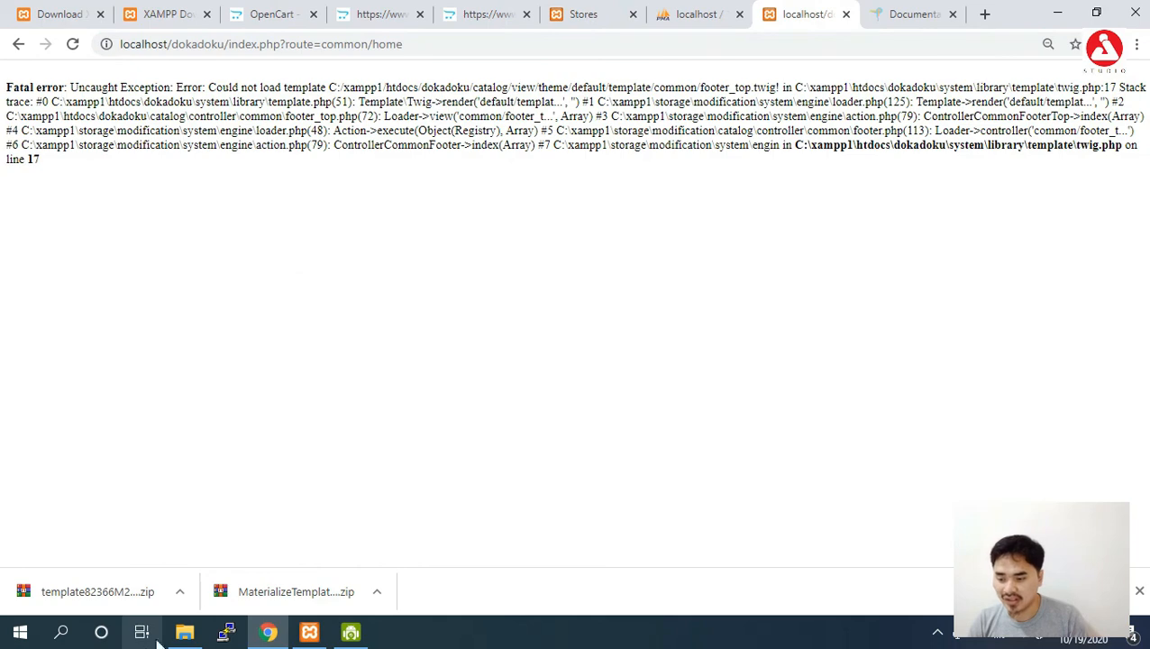
pyautogui.click(185, 632)
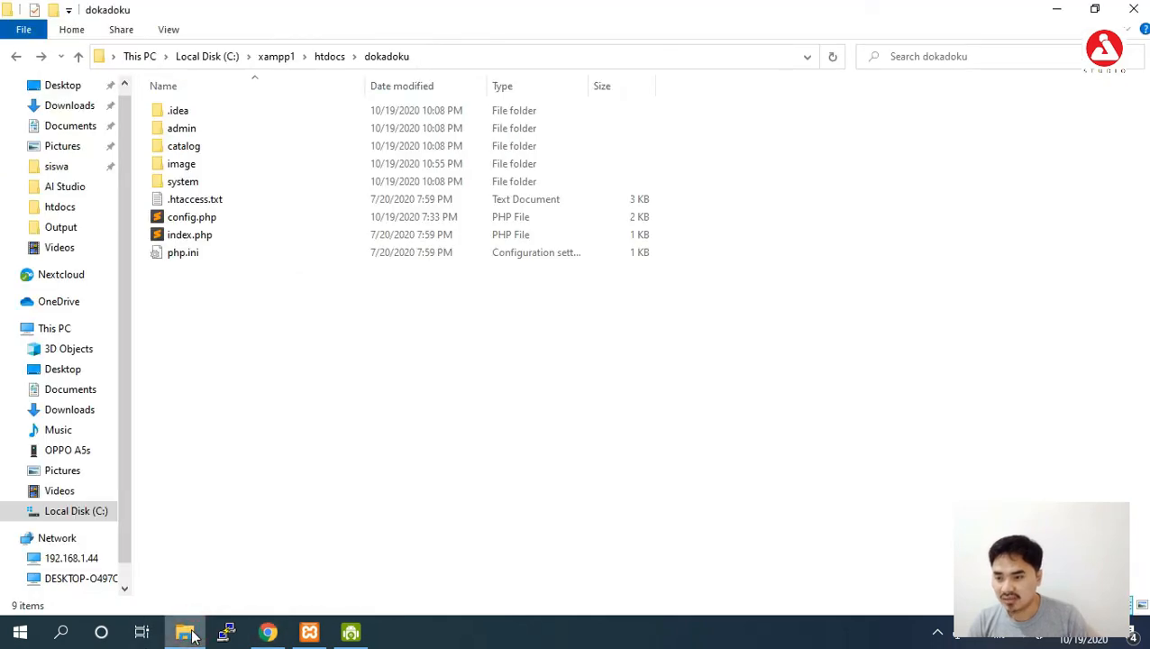
# Inspect dokadoku's admin, catalog and image folders, then the dokadoku - Copy backup in htdocs.
pyautogui.click(185, 128)
pyautogui.click(191, 162)
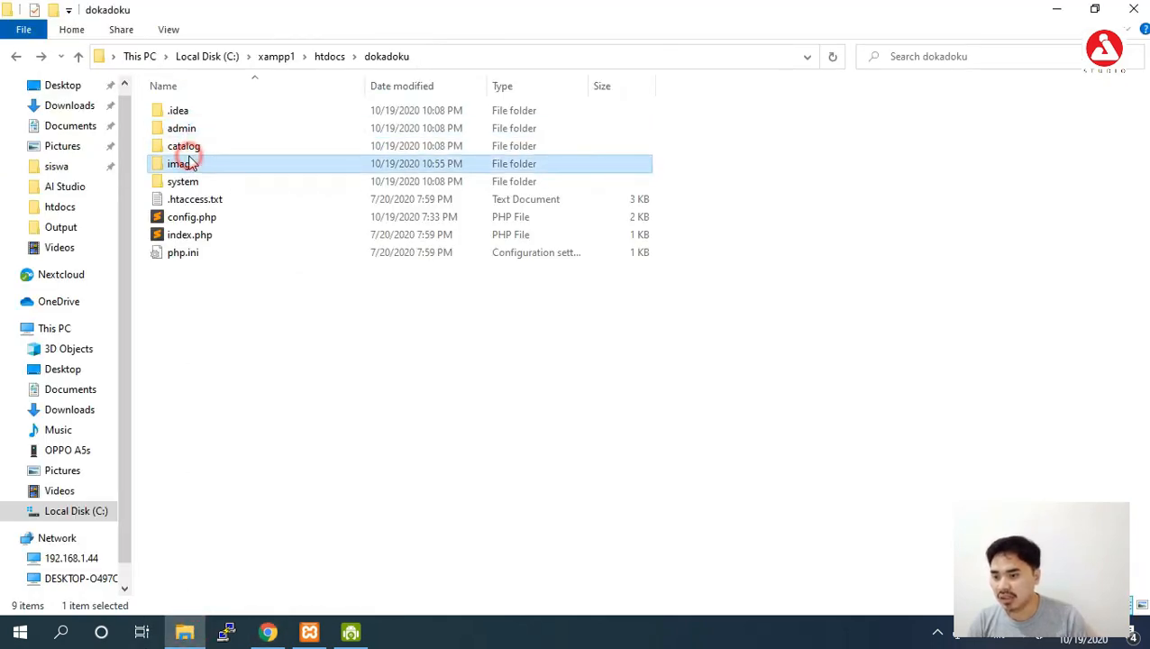
pyautogui.click(189, 146)
pyautogui.click(187, 129)
pyautogui.click(192, 147)
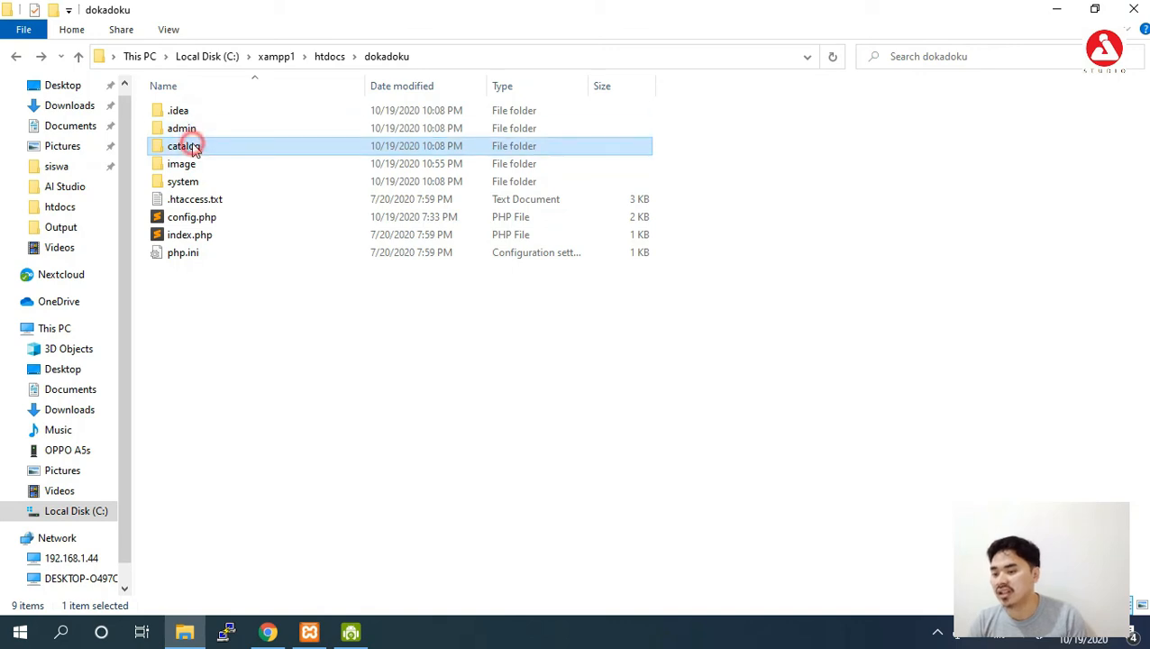
pyautogui.click(187, 166)
pyautogui.click(332, 56)
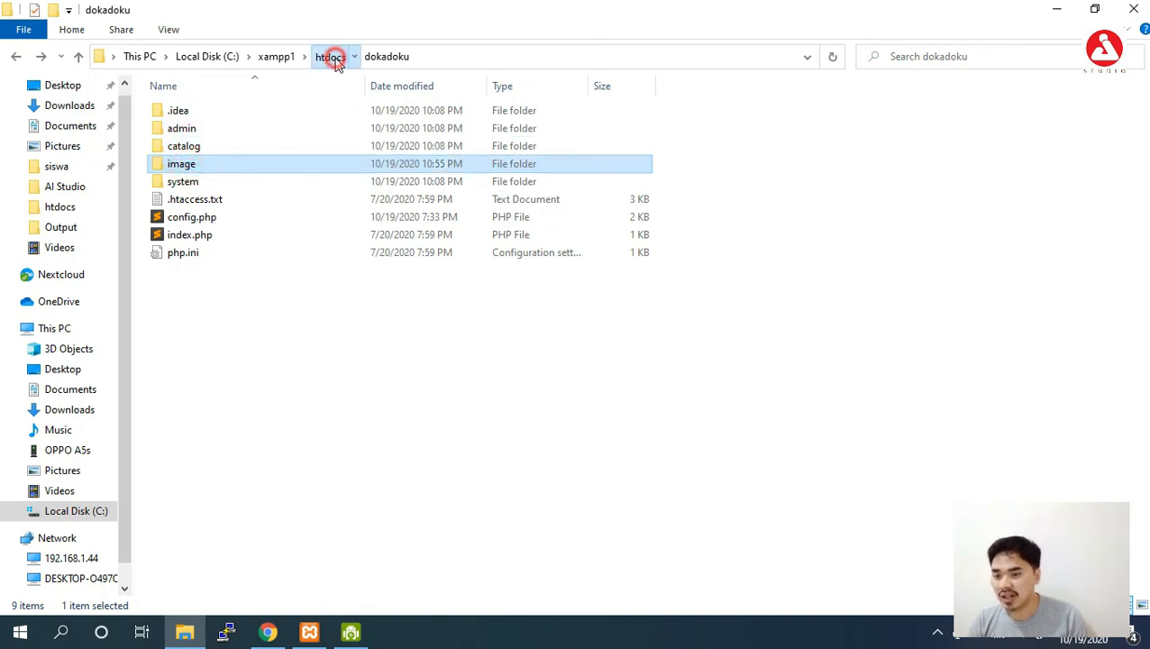
pyautogui.click(247, 151)
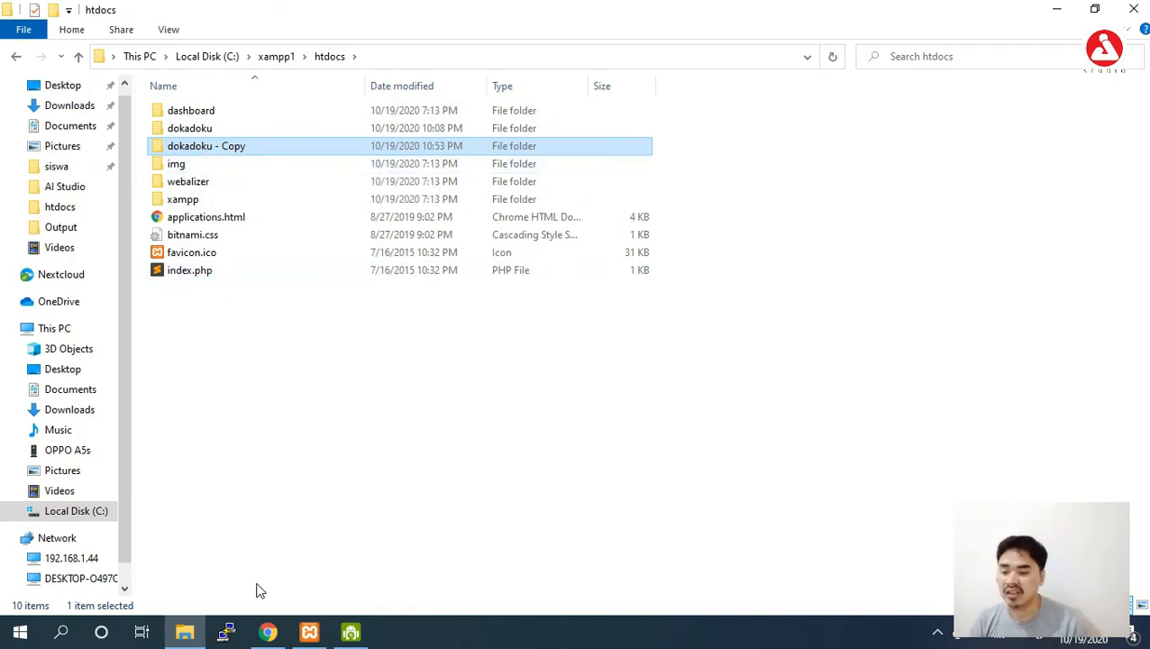
# Glance at the OpenCart marketplace tab, then review the Materialize and theme package zips in Downloads.
pyautogui.click(268, 634)
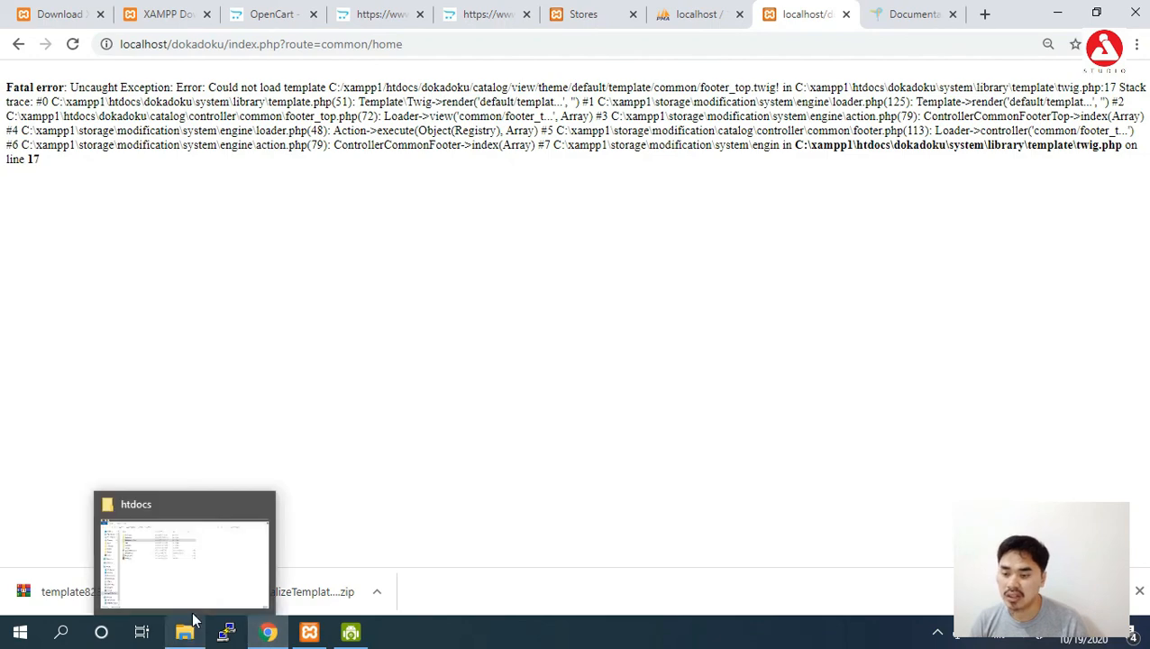
pyautogui.click(258, 14)
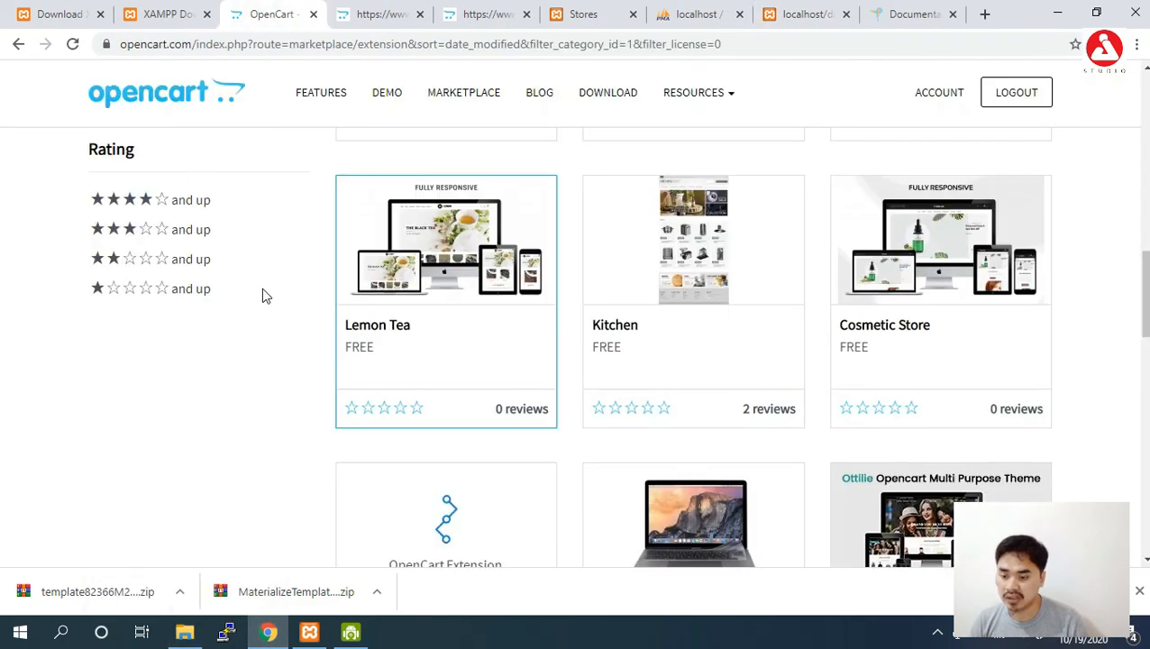
pyautogui.click(180, 634)
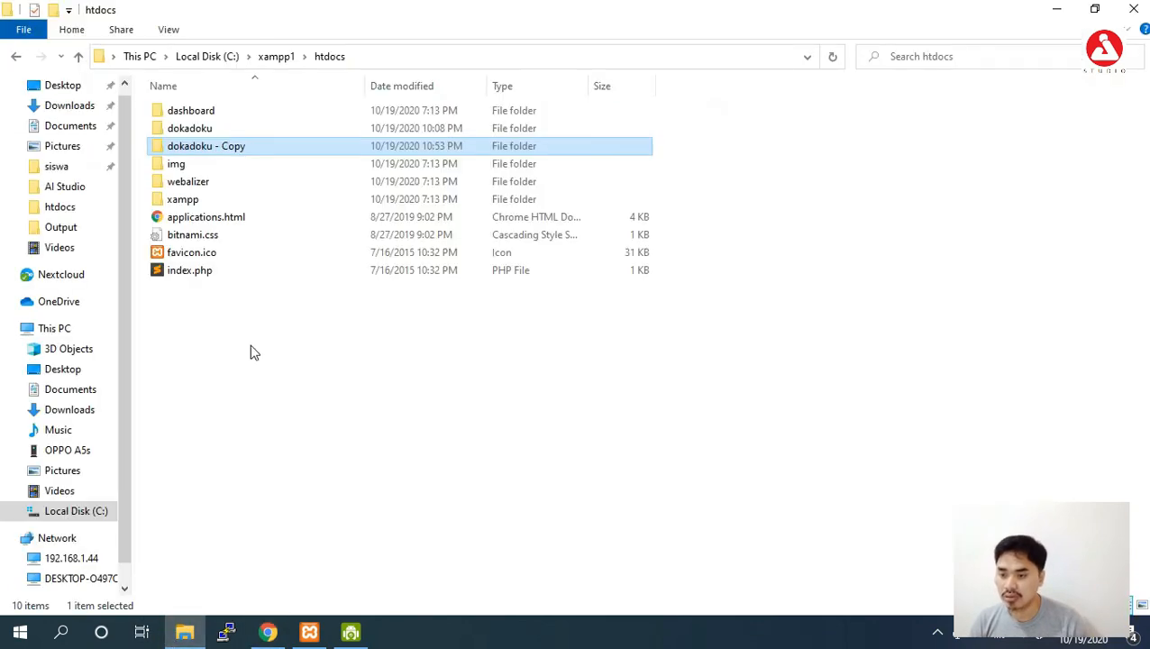
pyautogui.click(83, 109)
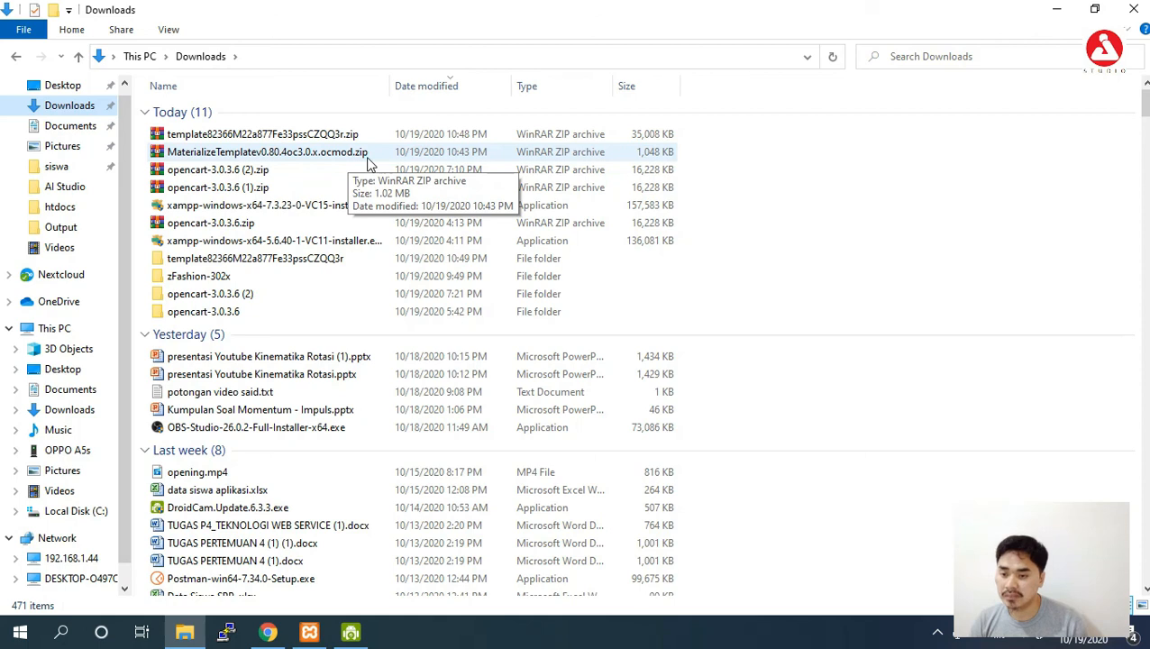
pyautogui.click(339, 156)
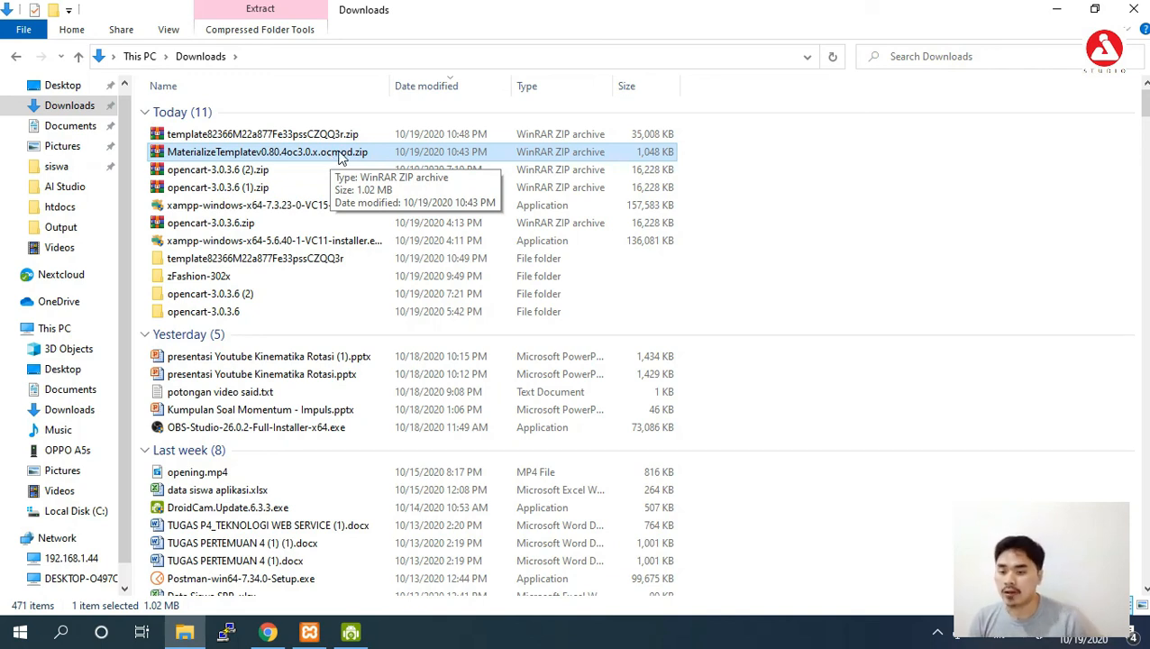
pyautogui.click(359, 132)
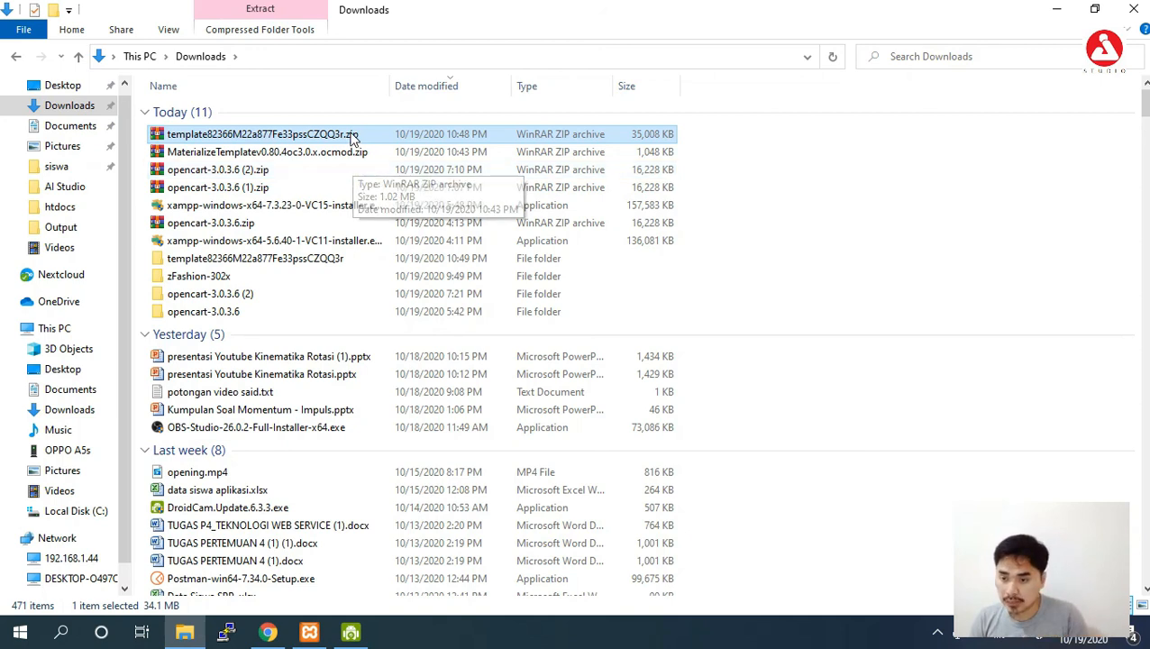
# Browse into the theme package's v3.0.2.x Documentation folder and select Theme_Installation_Steps.html.
pyautogui.doubleClick(336, 260)
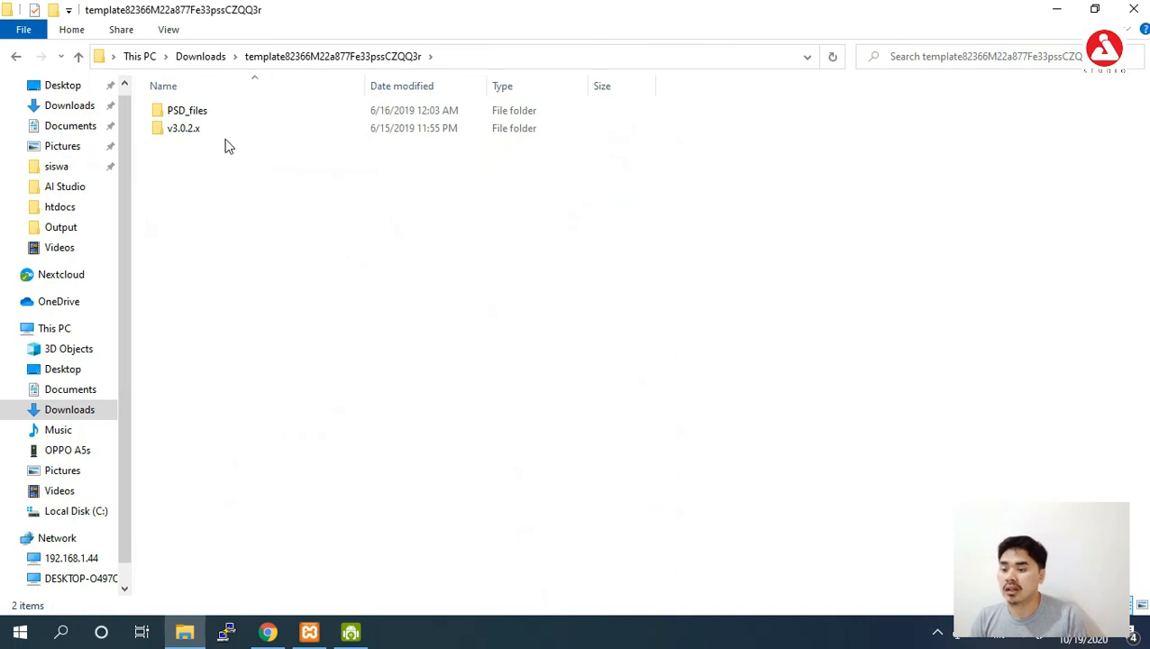
pyautogui.doubleClick(191, 133)
pyautogui.doubleClick(221, 113)
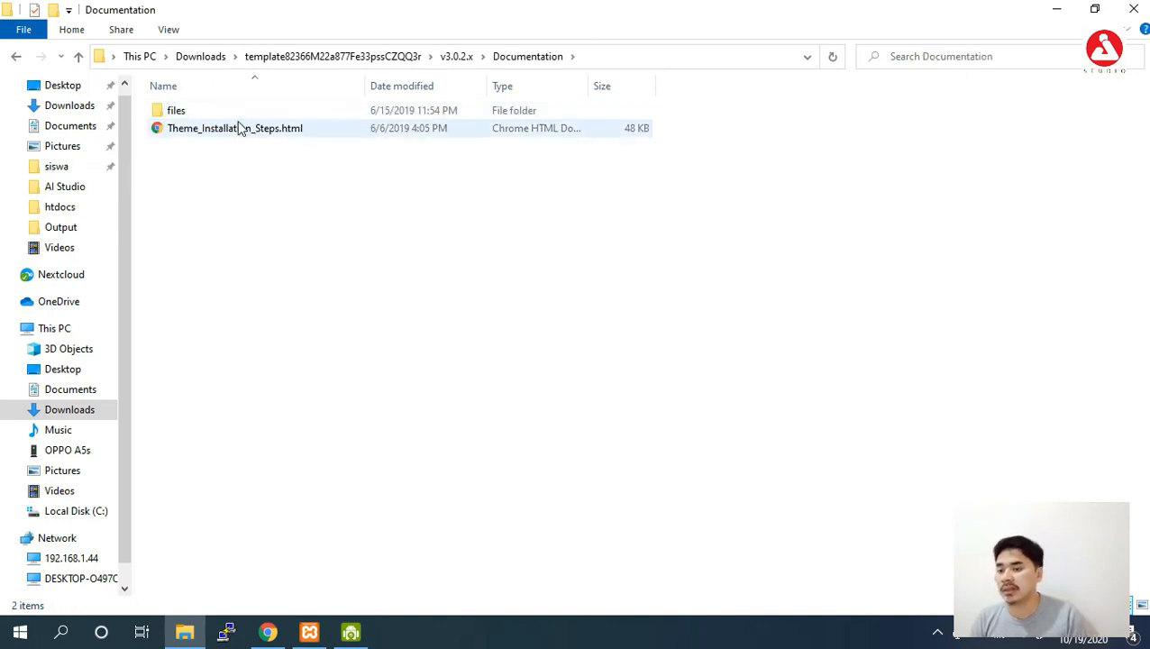
pyautogui.click(255, 136)
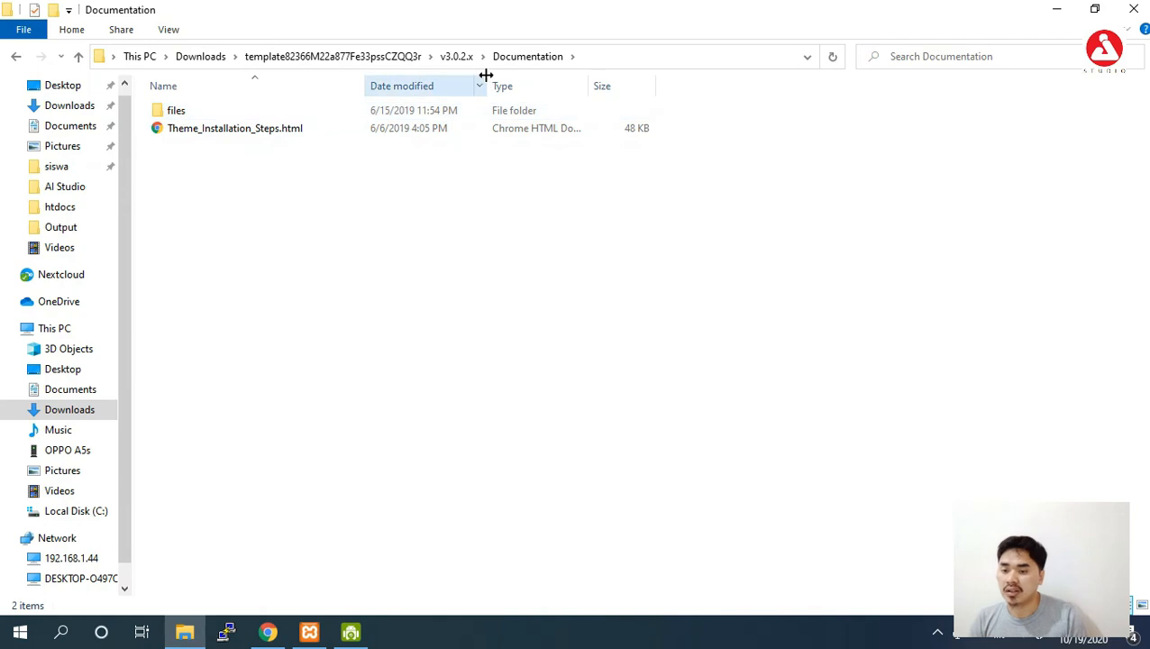
# Return to the v3.0.2.x folder and check the coinent.ocmod.zip package.
pyautogui.click(455, 57)
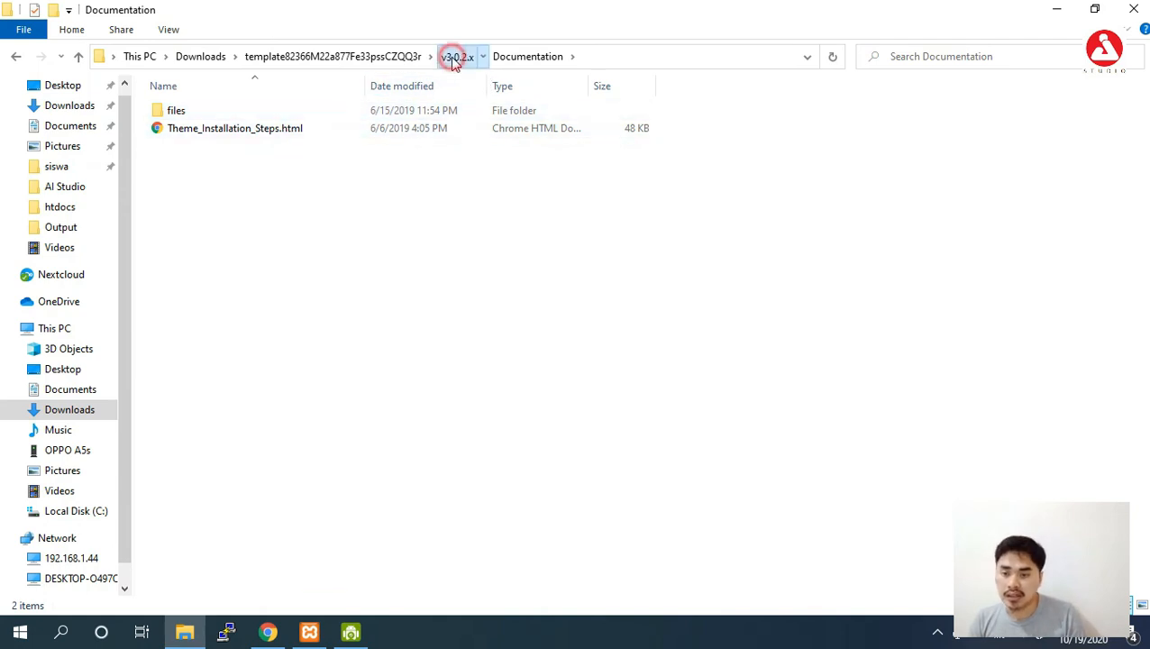
pyautogui.click(362, 206)
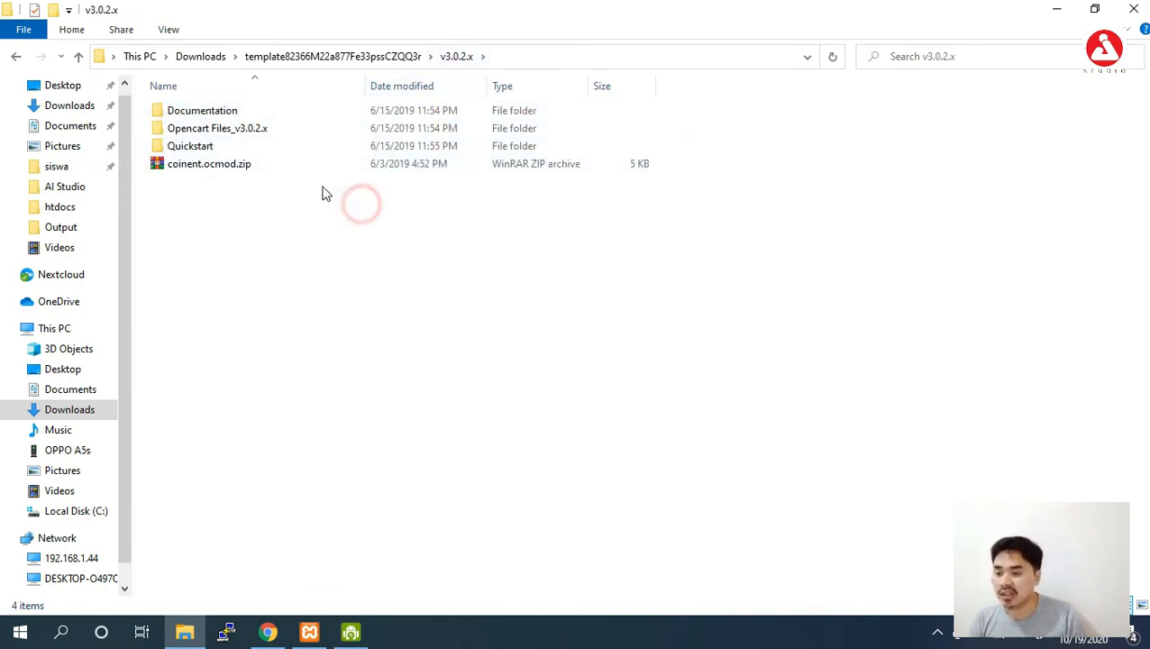
pyautogui.click(308, 172)
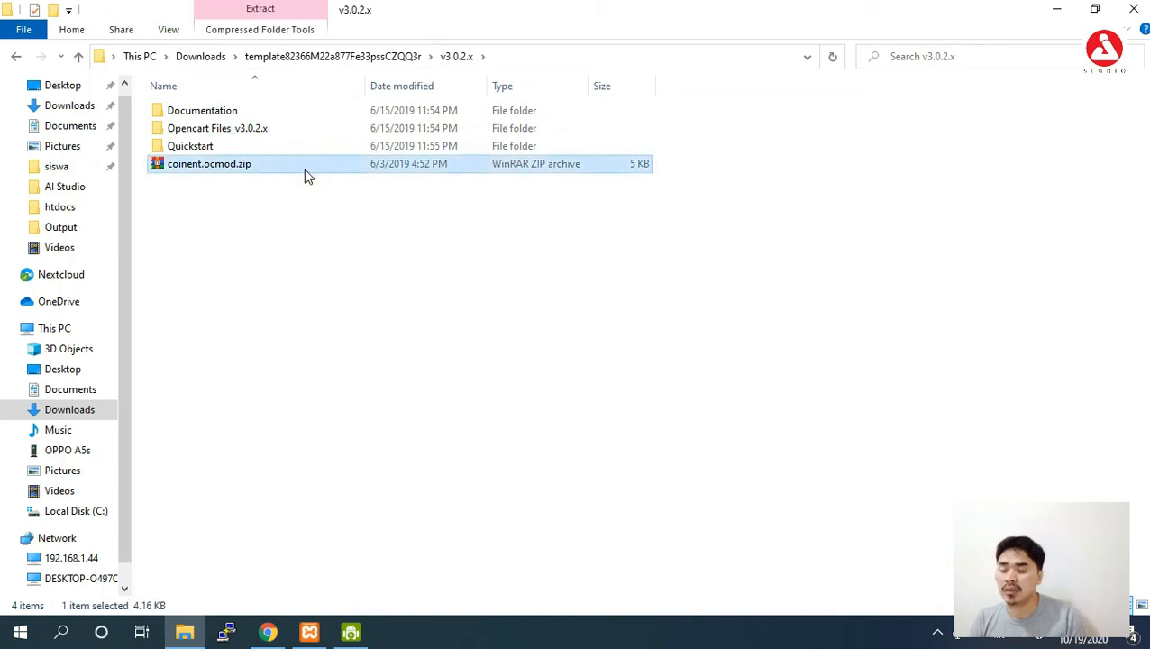
pyautogui.click(280, 214)
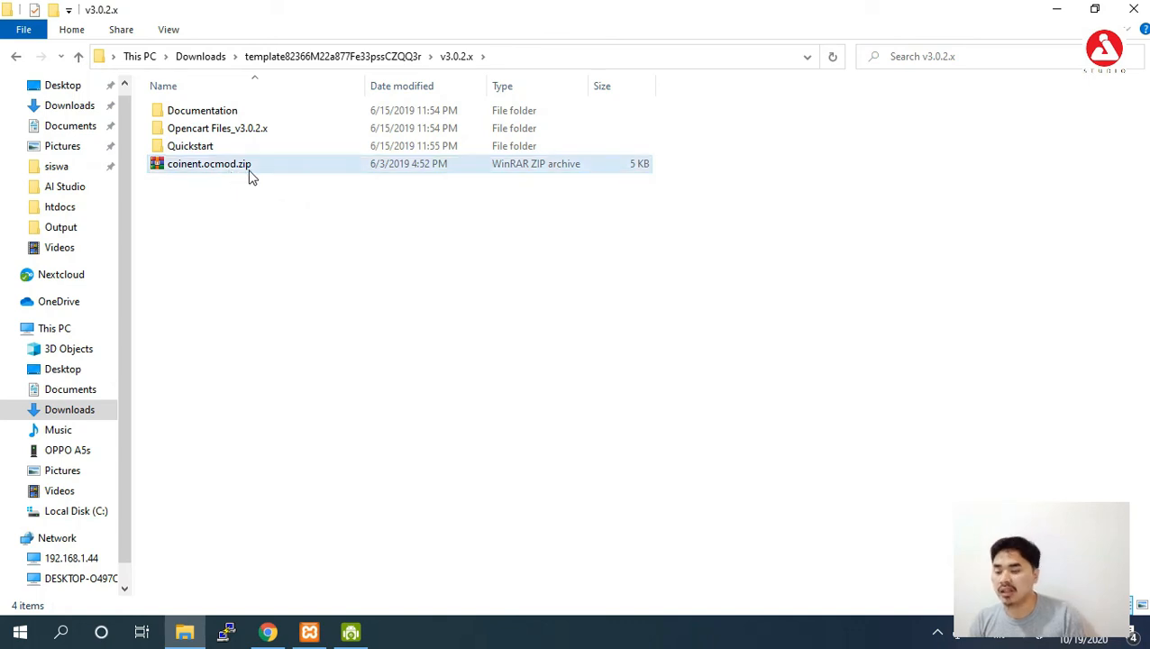
# Go back to Chrome's OpenCart admin Stores page.
pyautogui.click(268, 631)
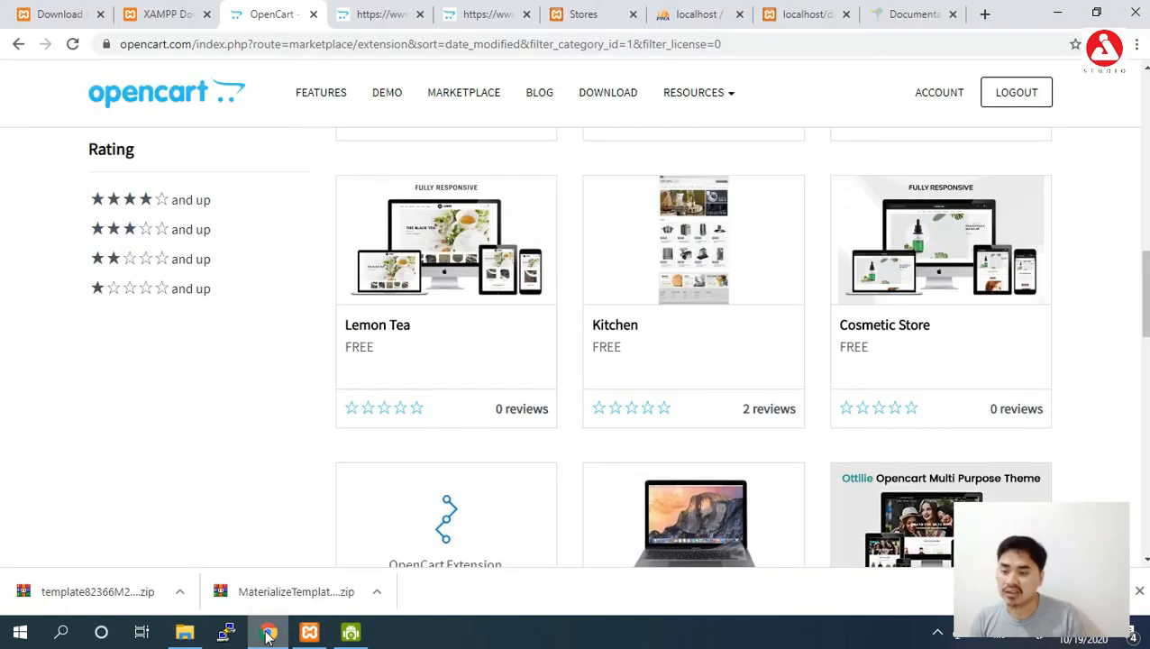
pyautogui.click(784, 13)
pyautogui.click(609, 13)
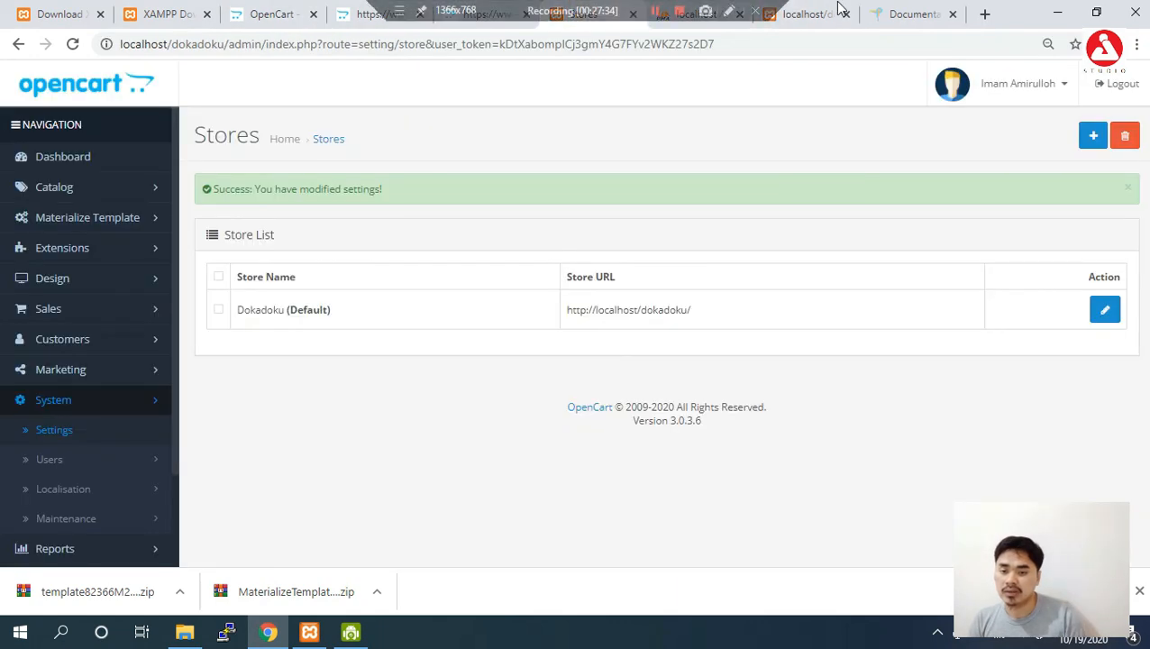